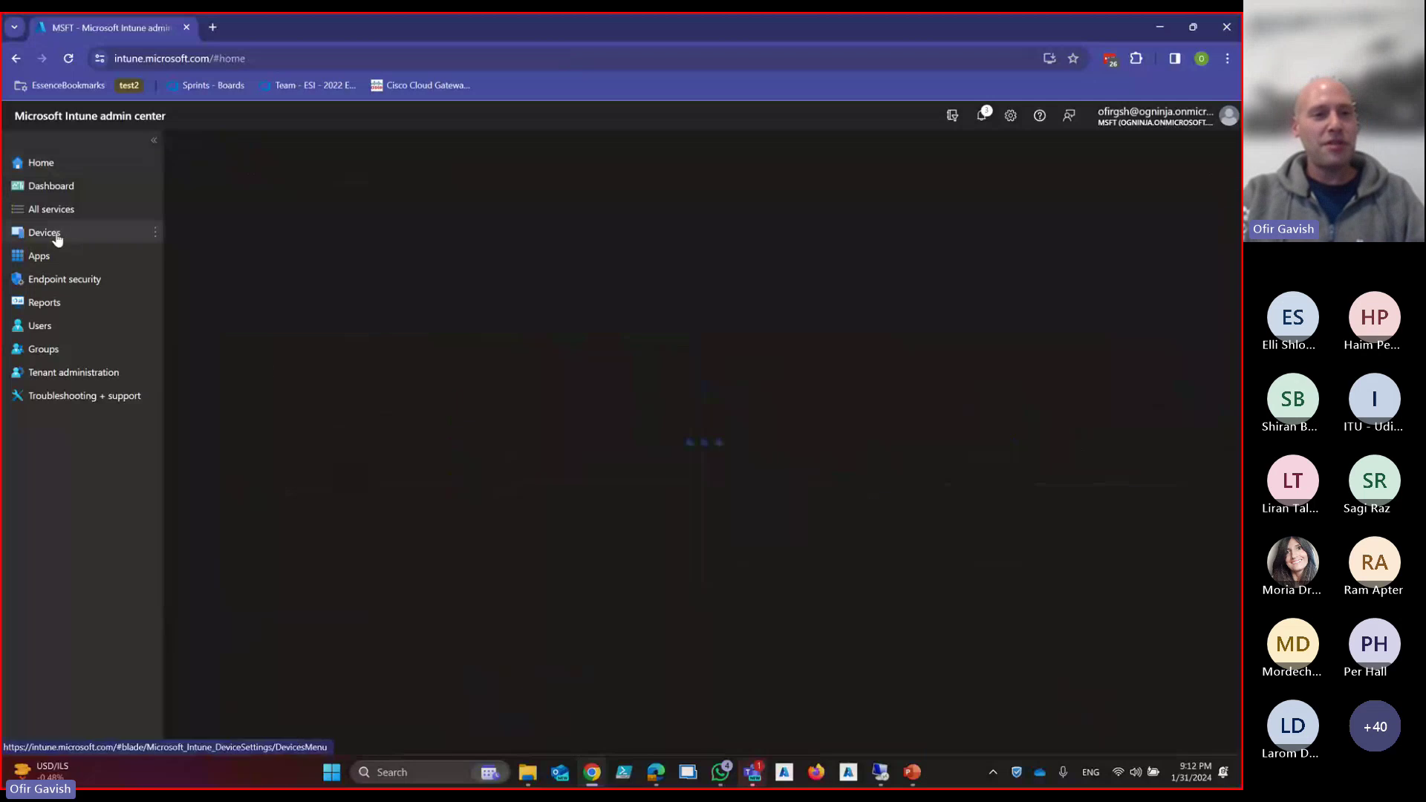
Import gpreport.xml into the Group Policy analytics of the device settings, keeping the Default scope tag
scroll(260, 609, "down", 2)
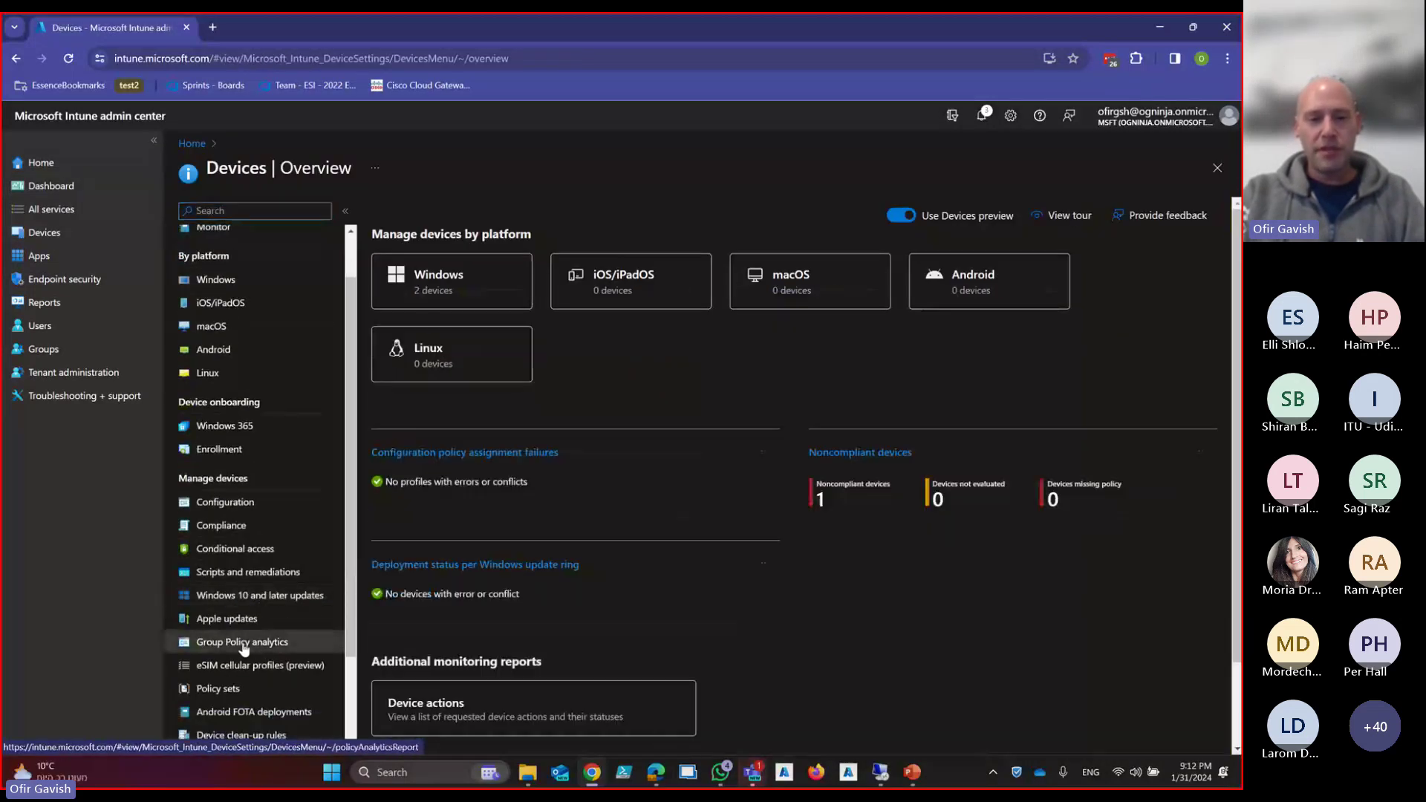
left_click(242, 645)
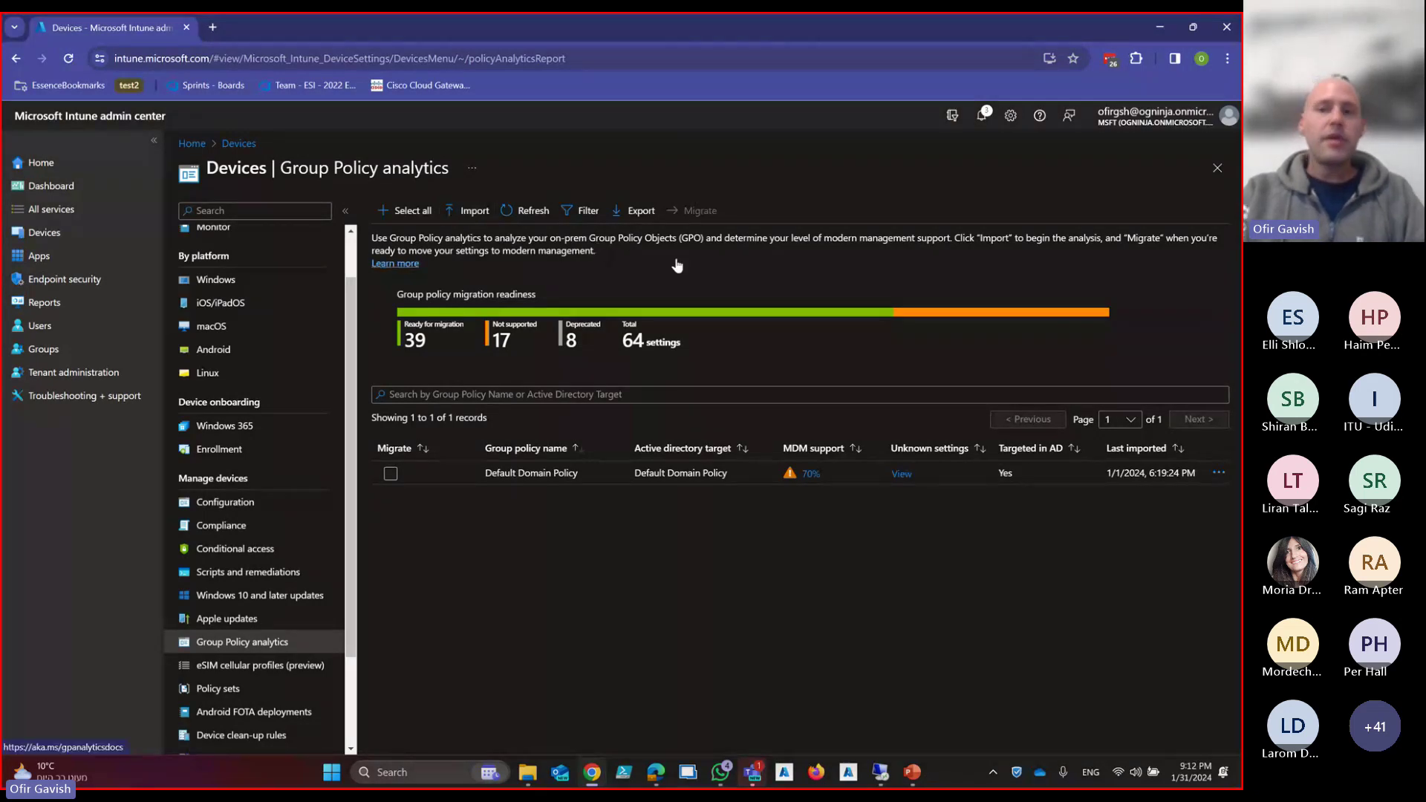
left_click(466, 214)
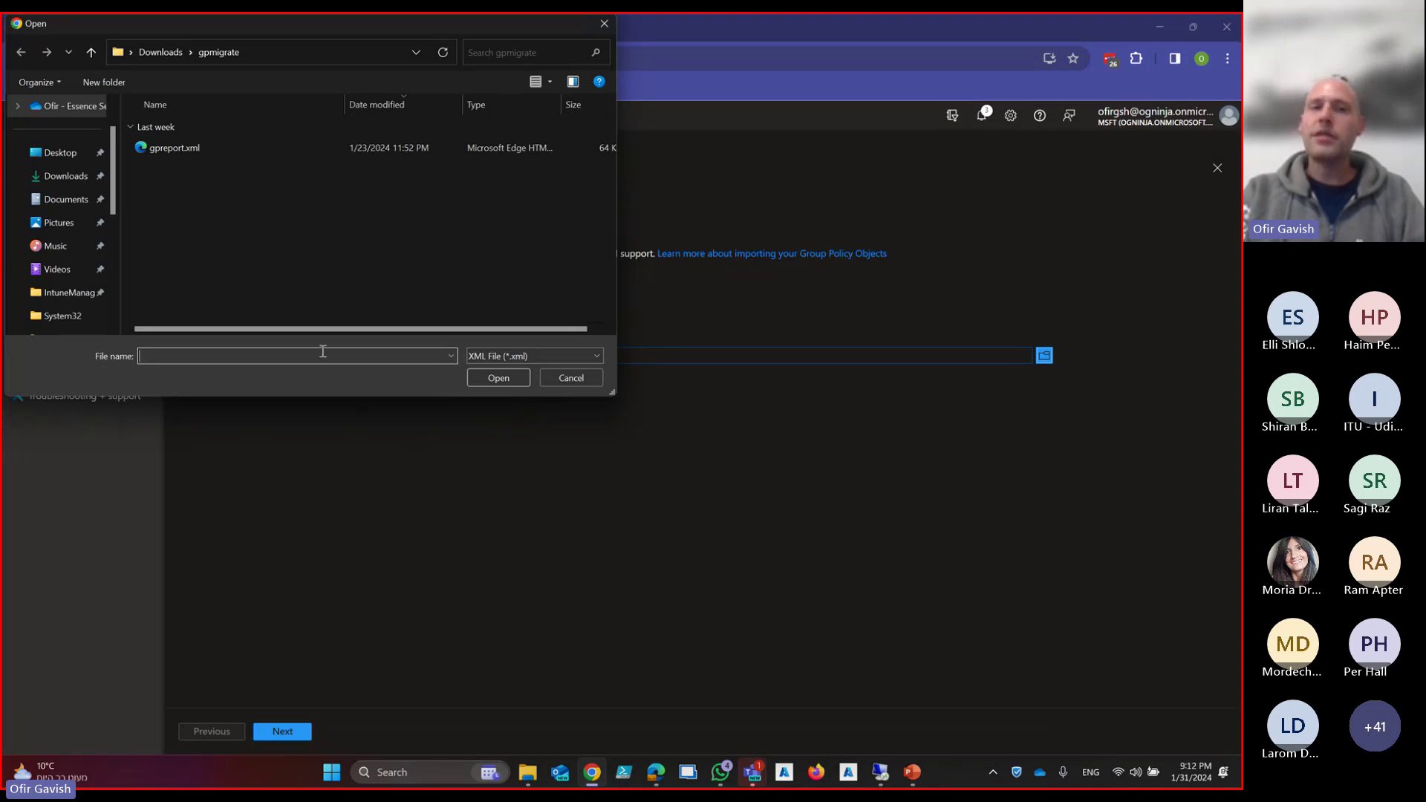
left_click(186, 148)
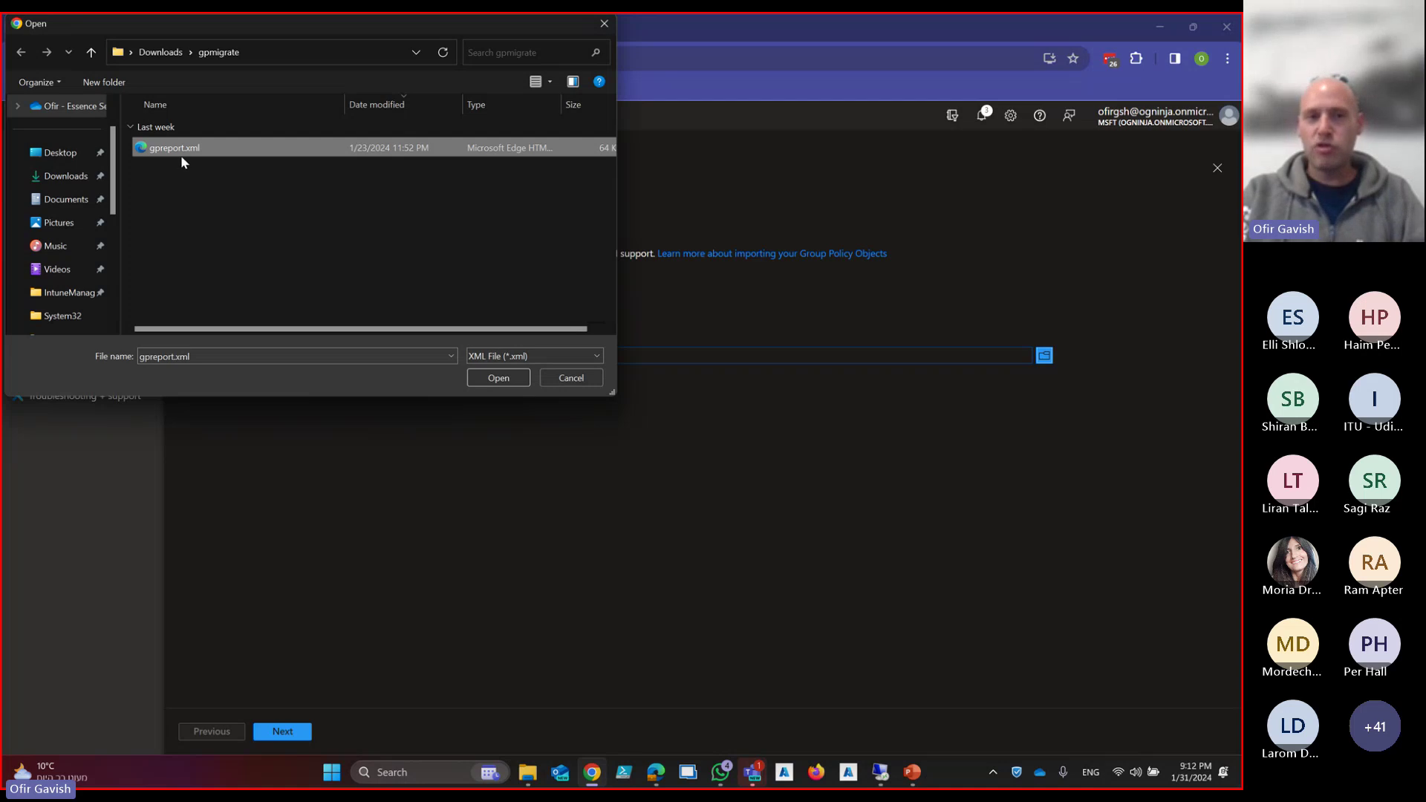
left_click(484, 378)
left_click(286, 731)
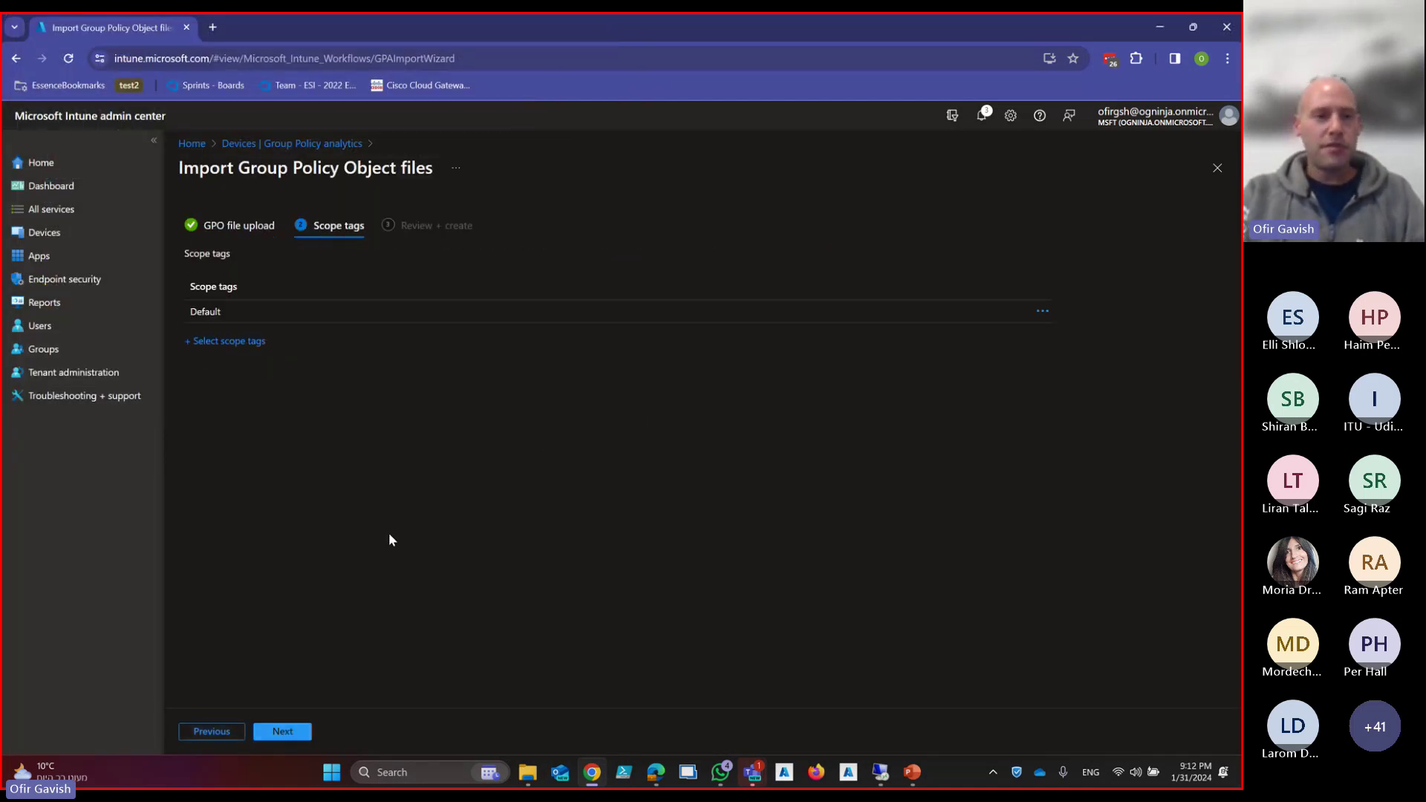
left_click(291, 732)
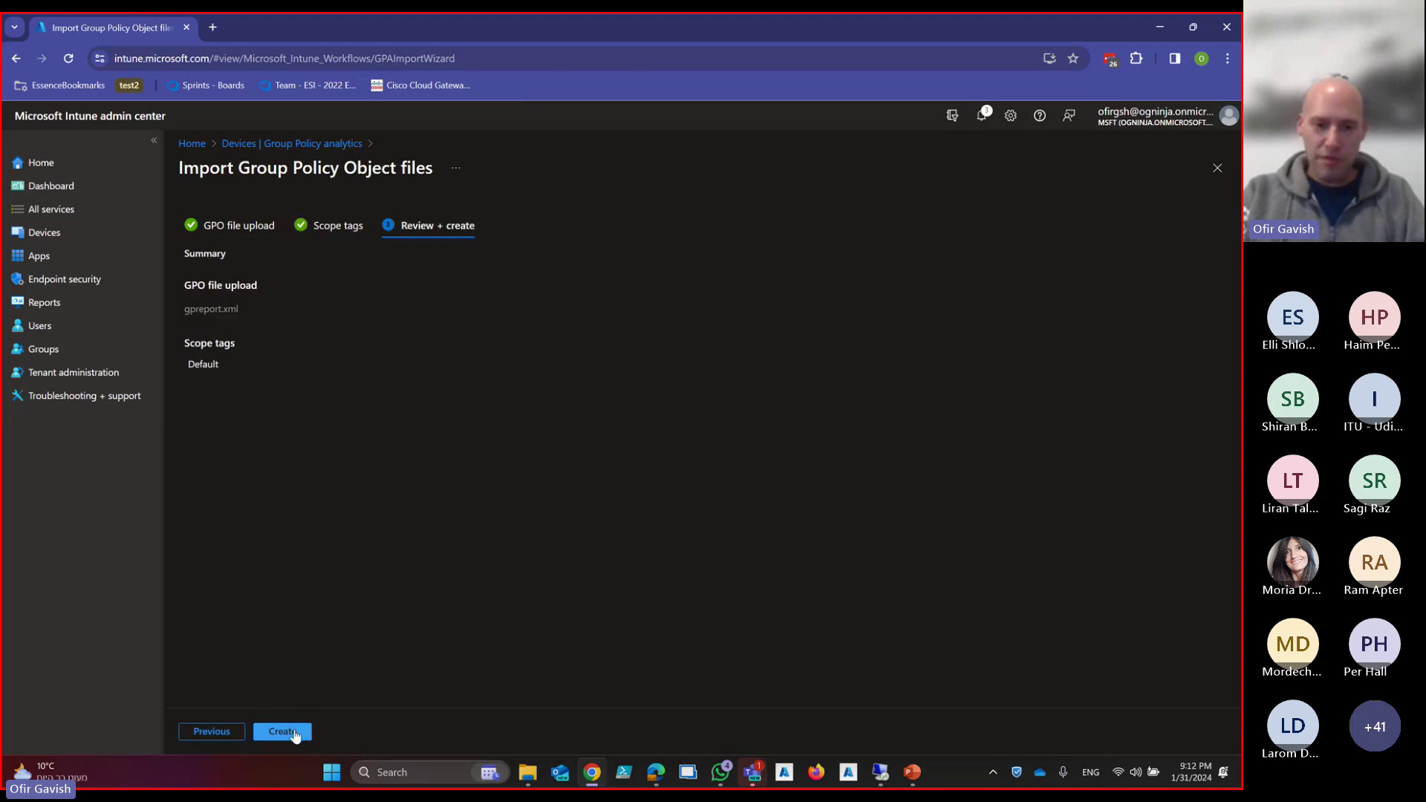
left_click(291, 734)
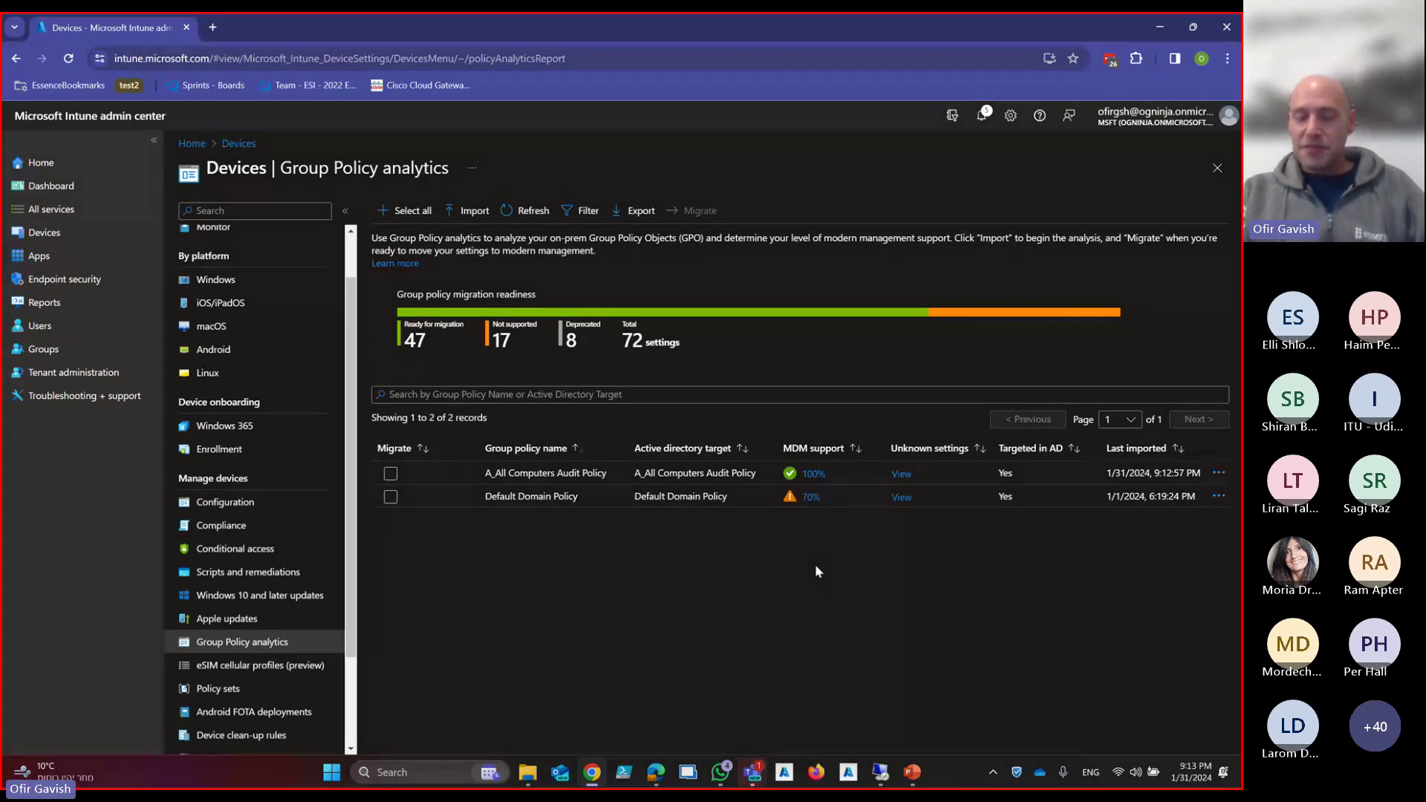
Examine the MDM support, values and CSP mappings of all settings in A_All Computers Audit Policy
left_click(812, 479)
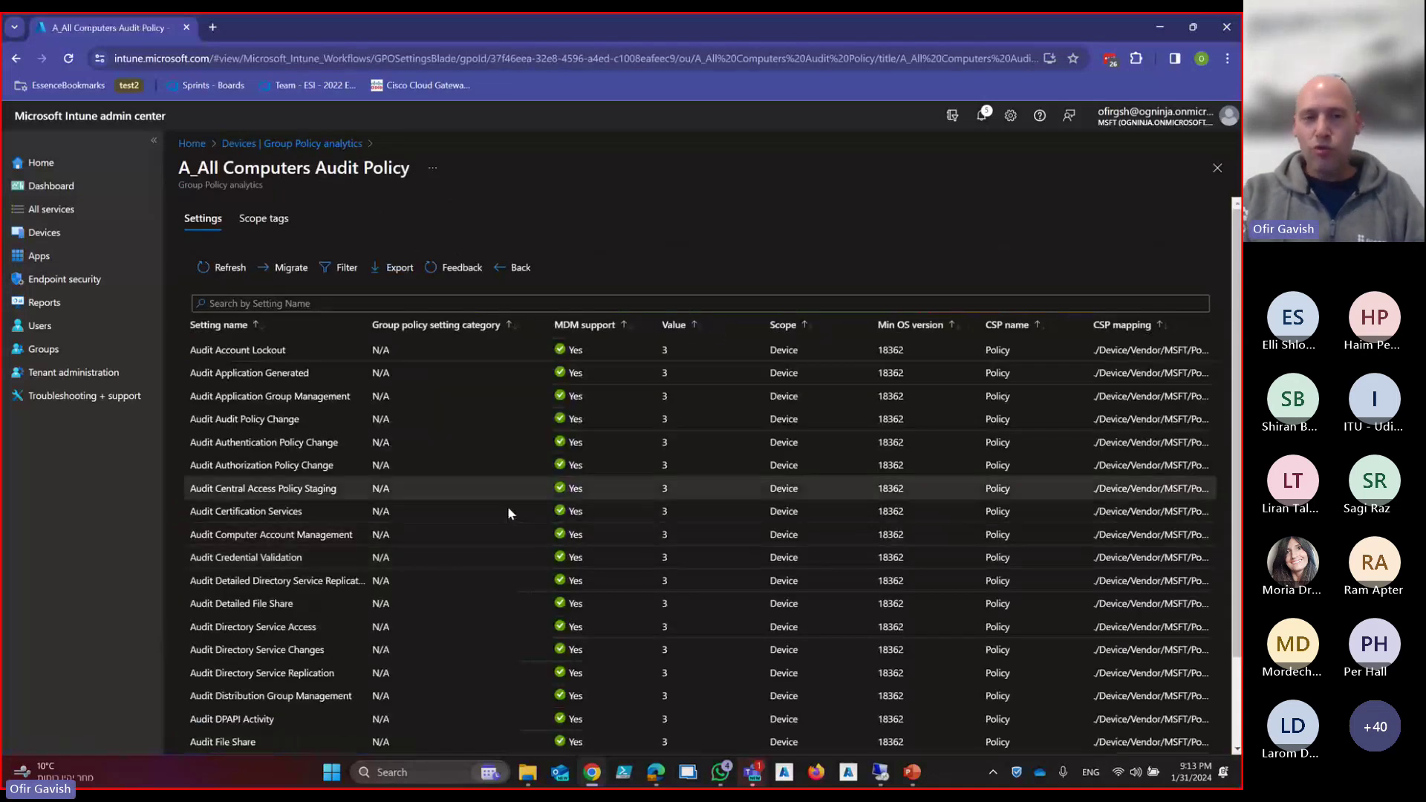
scroll(521, 603, "down", 2)
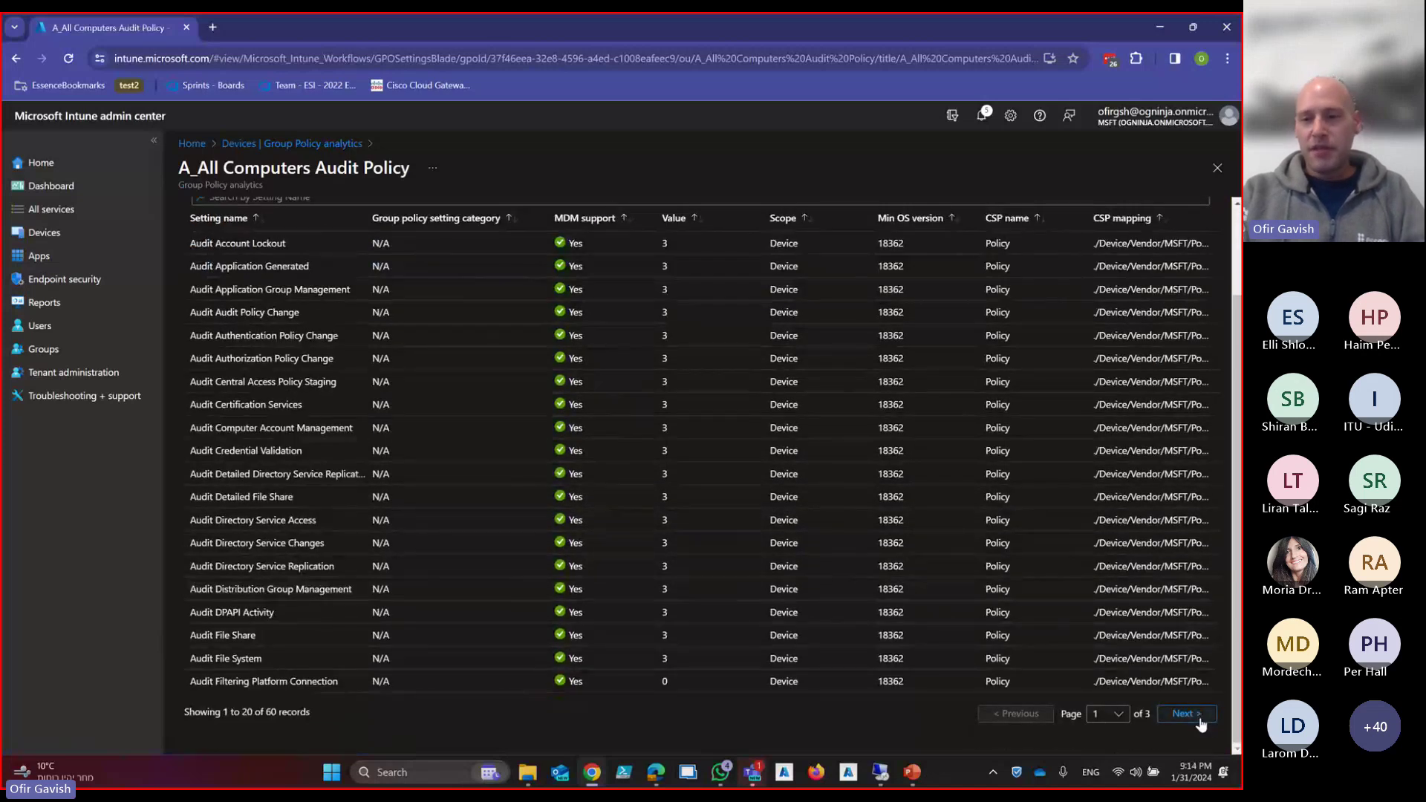
left_click(1198, 720)
scroll(651, 503, "up", 2)
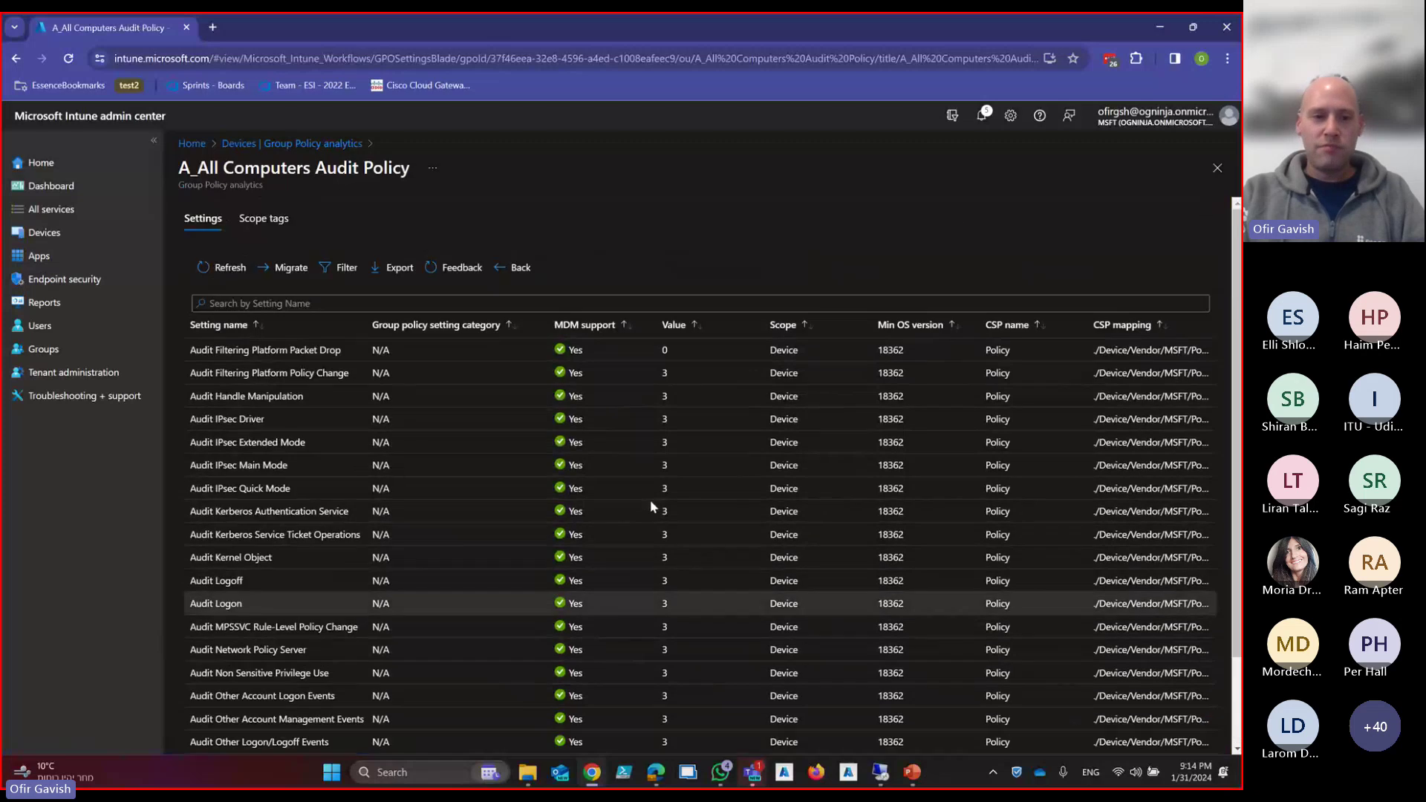
scroll(651, 505, "down", 2)
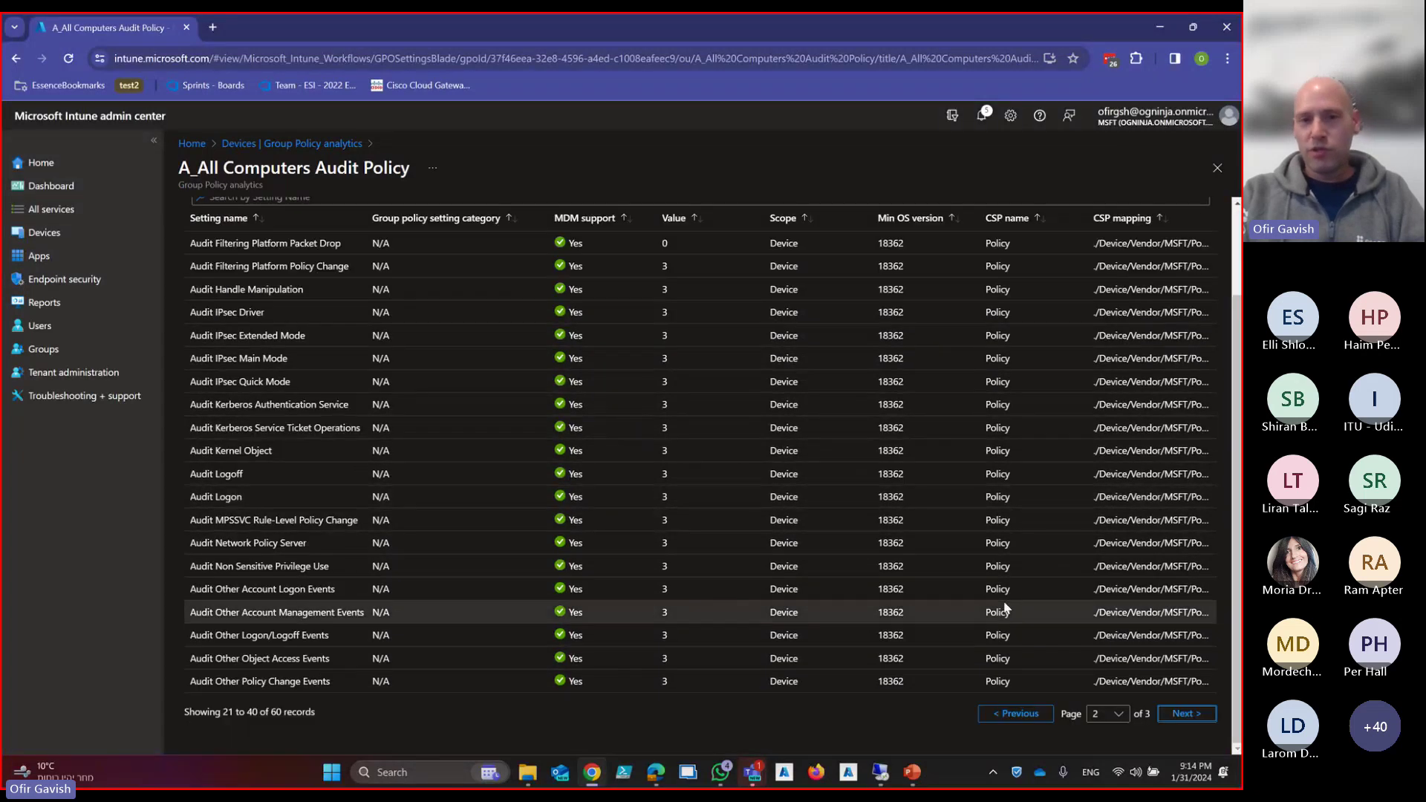
left_click(1173, 716)
scroll(473, 373, "up", 2)
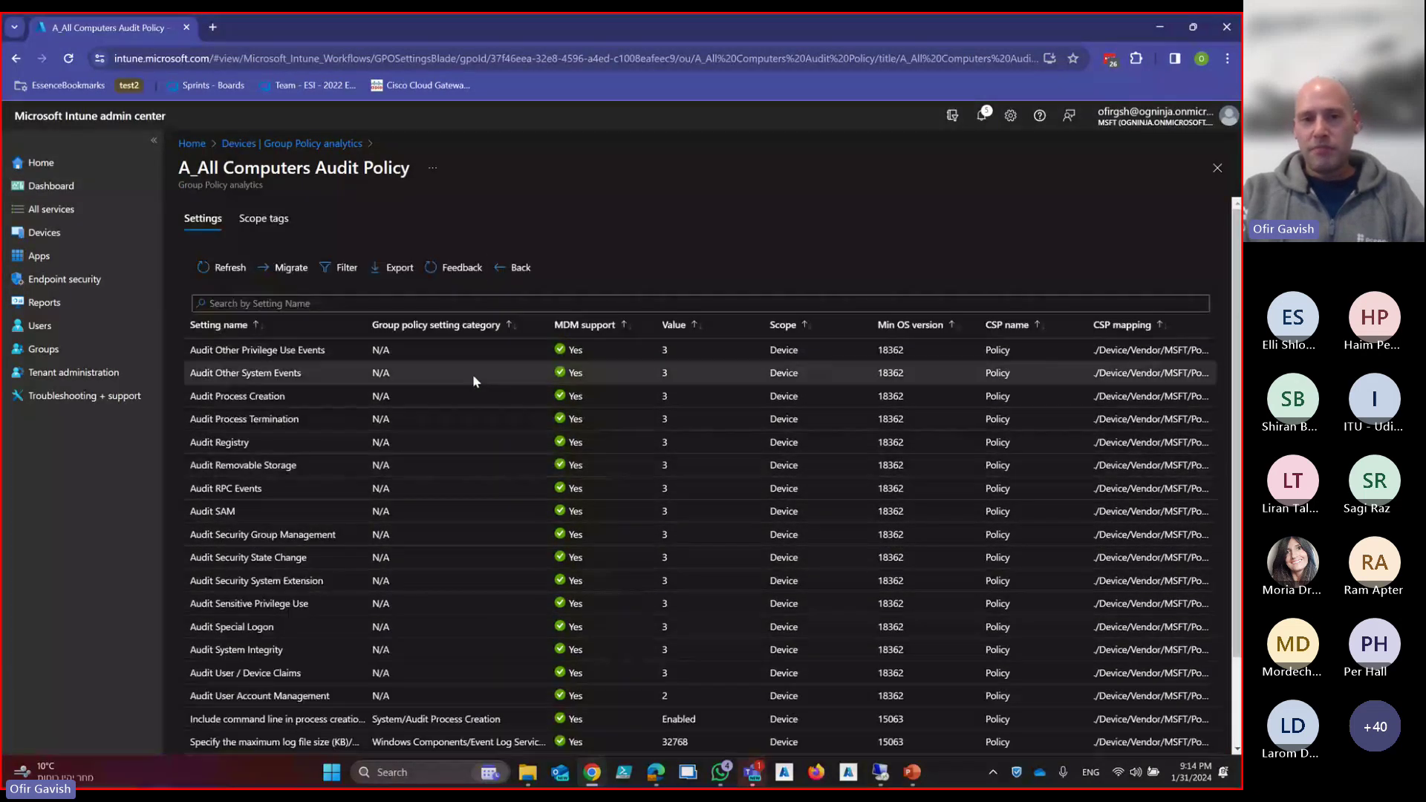
scroll(425, 527, "down", 2)
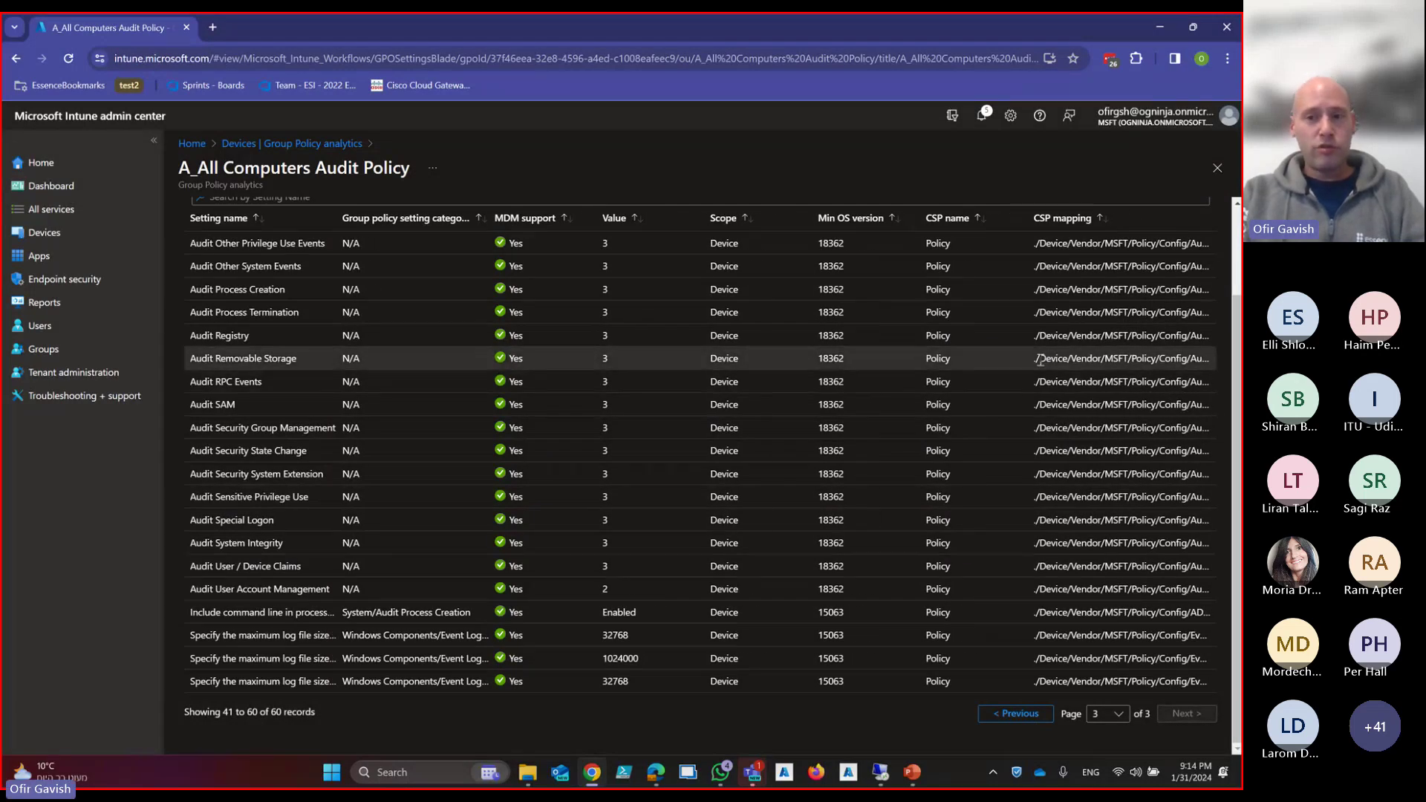
left_click_drag(1037, 361, 1179, 358)
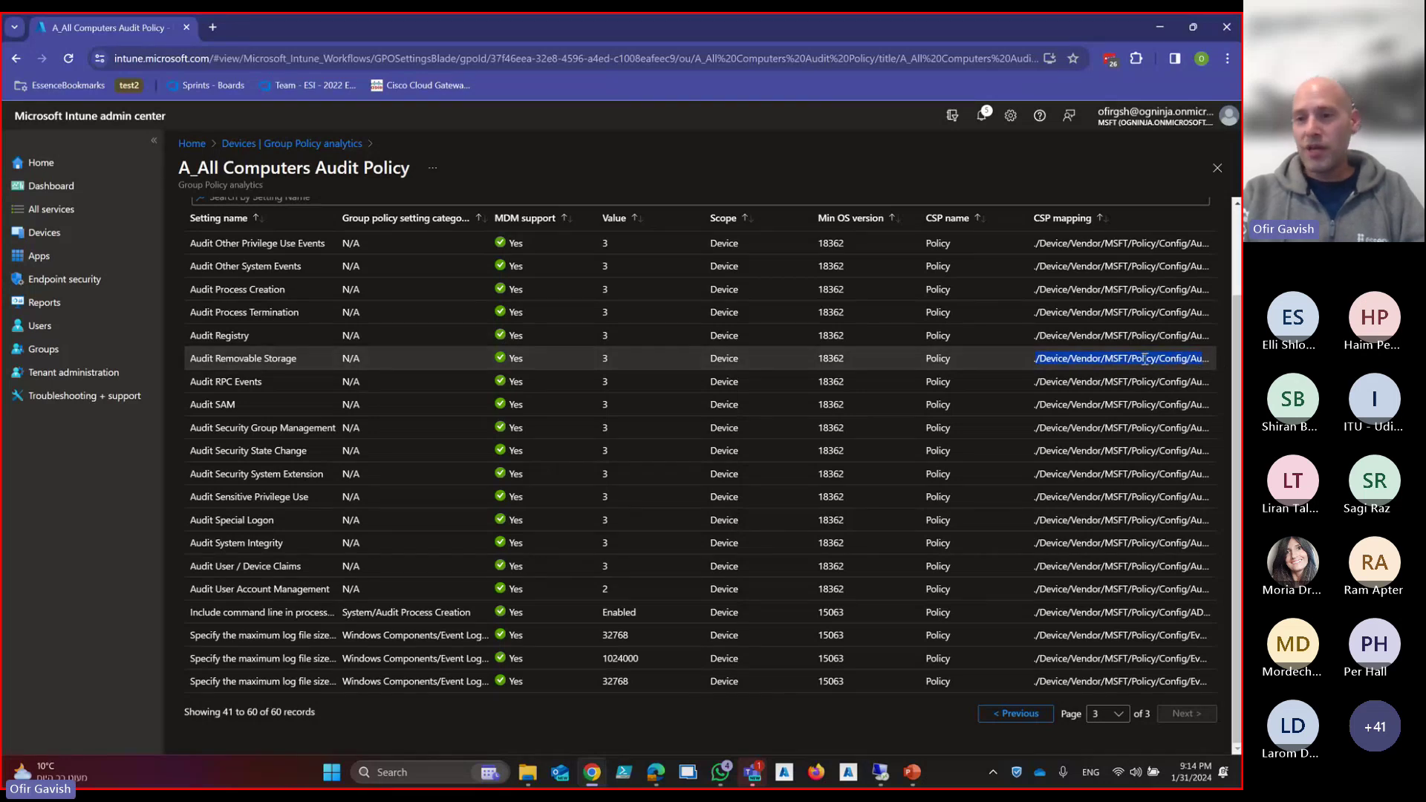
left_click(1119, 363)
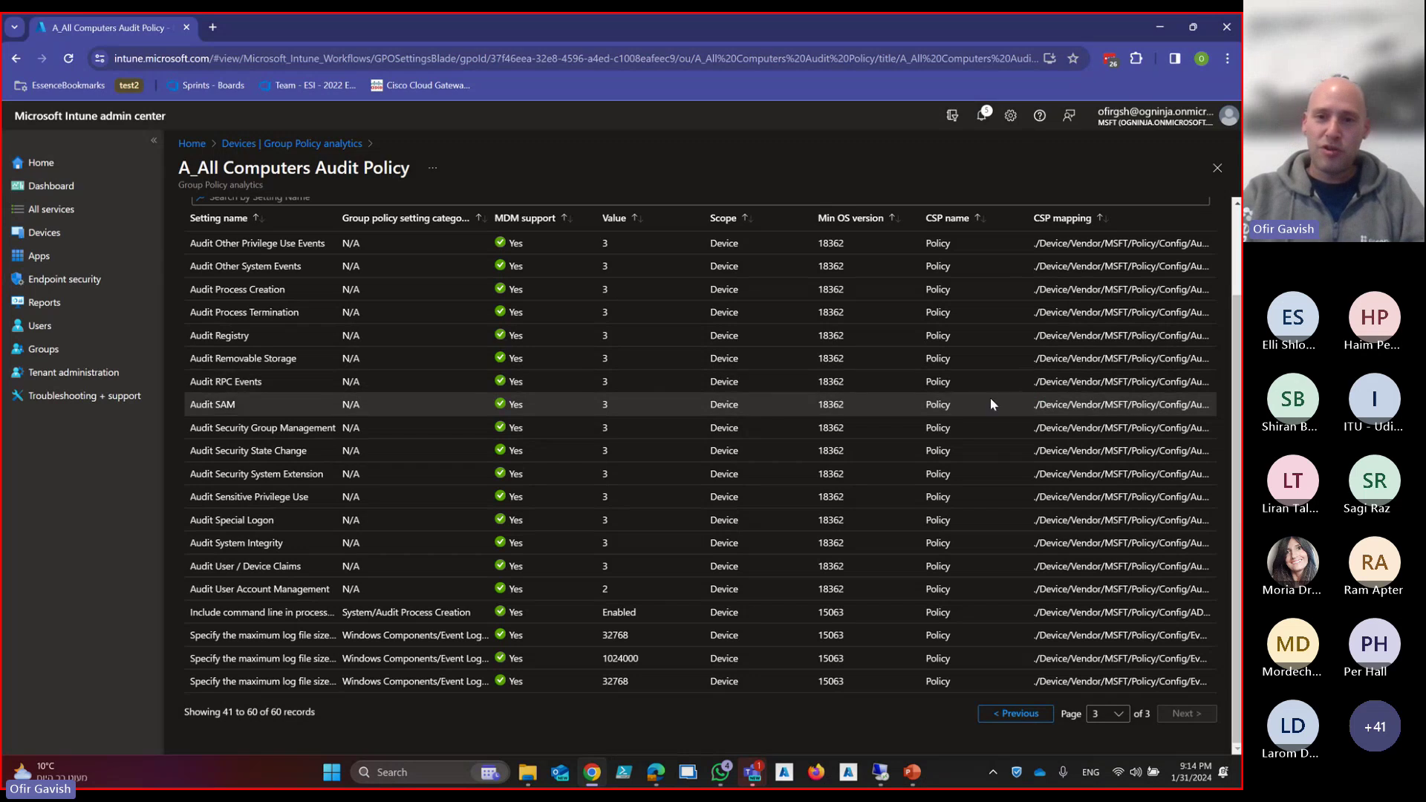
key("alt+Left")
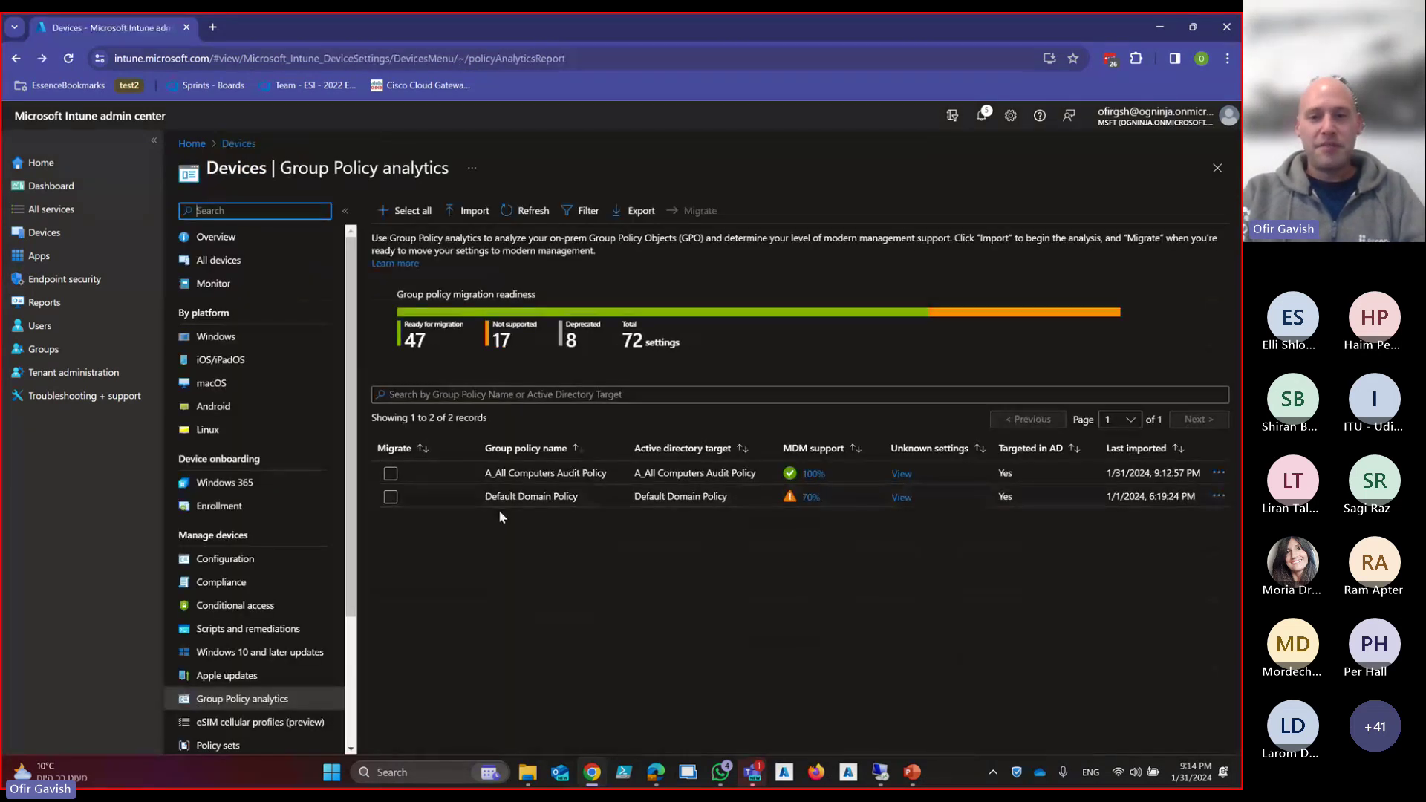
Start migrating A_All Computers Audit Policy and select every setting on all three pages for migration
left_click(811, 474)
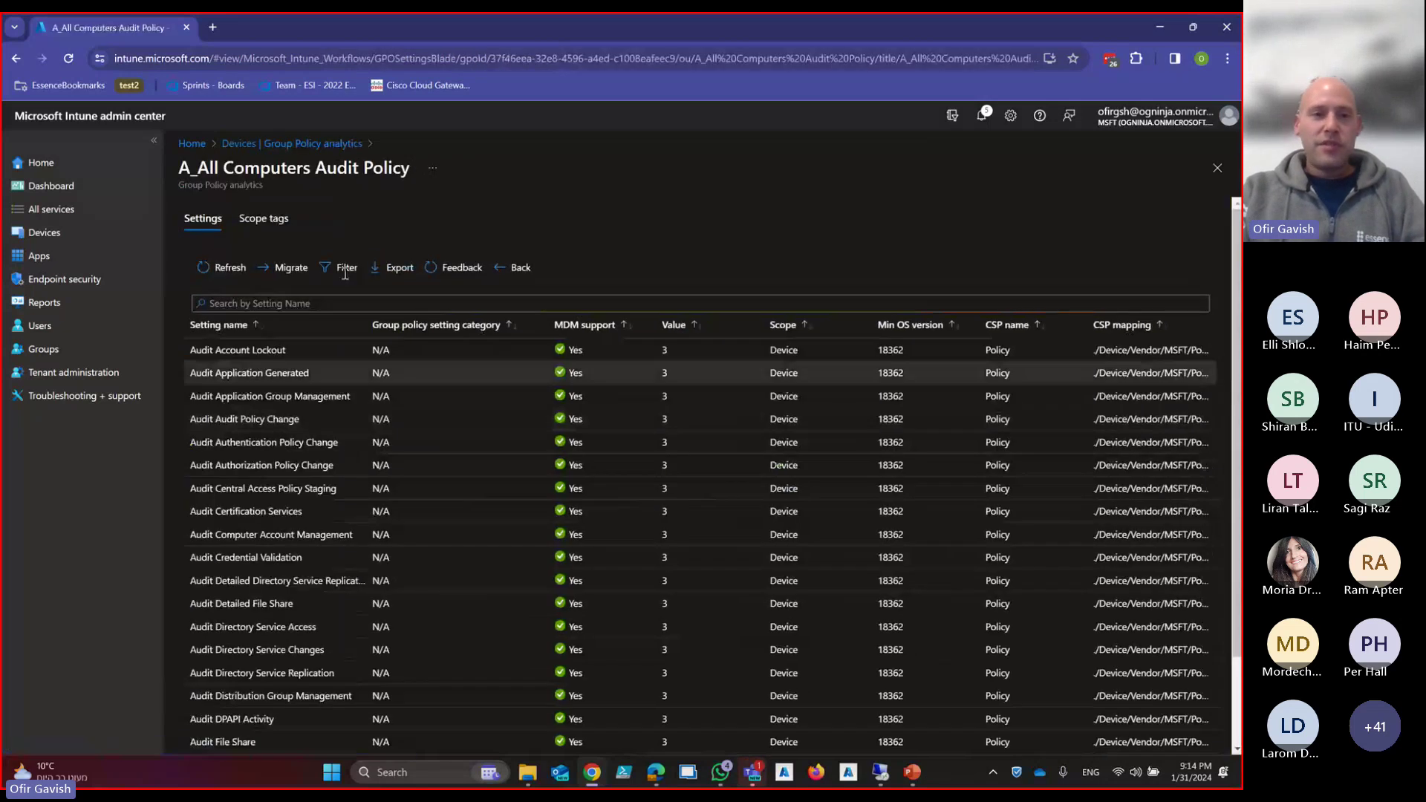
left_click(270, 272)
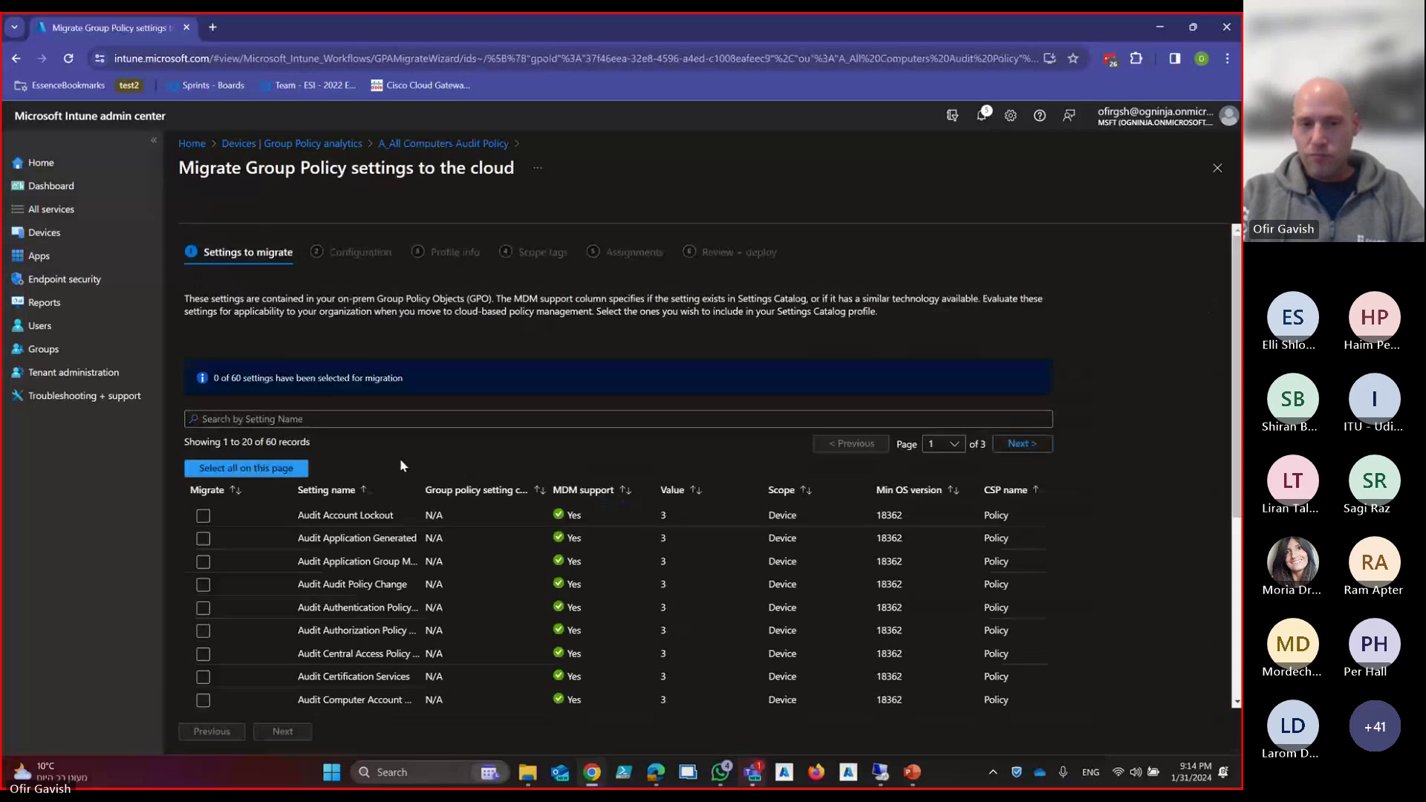
left_click(264, 470)
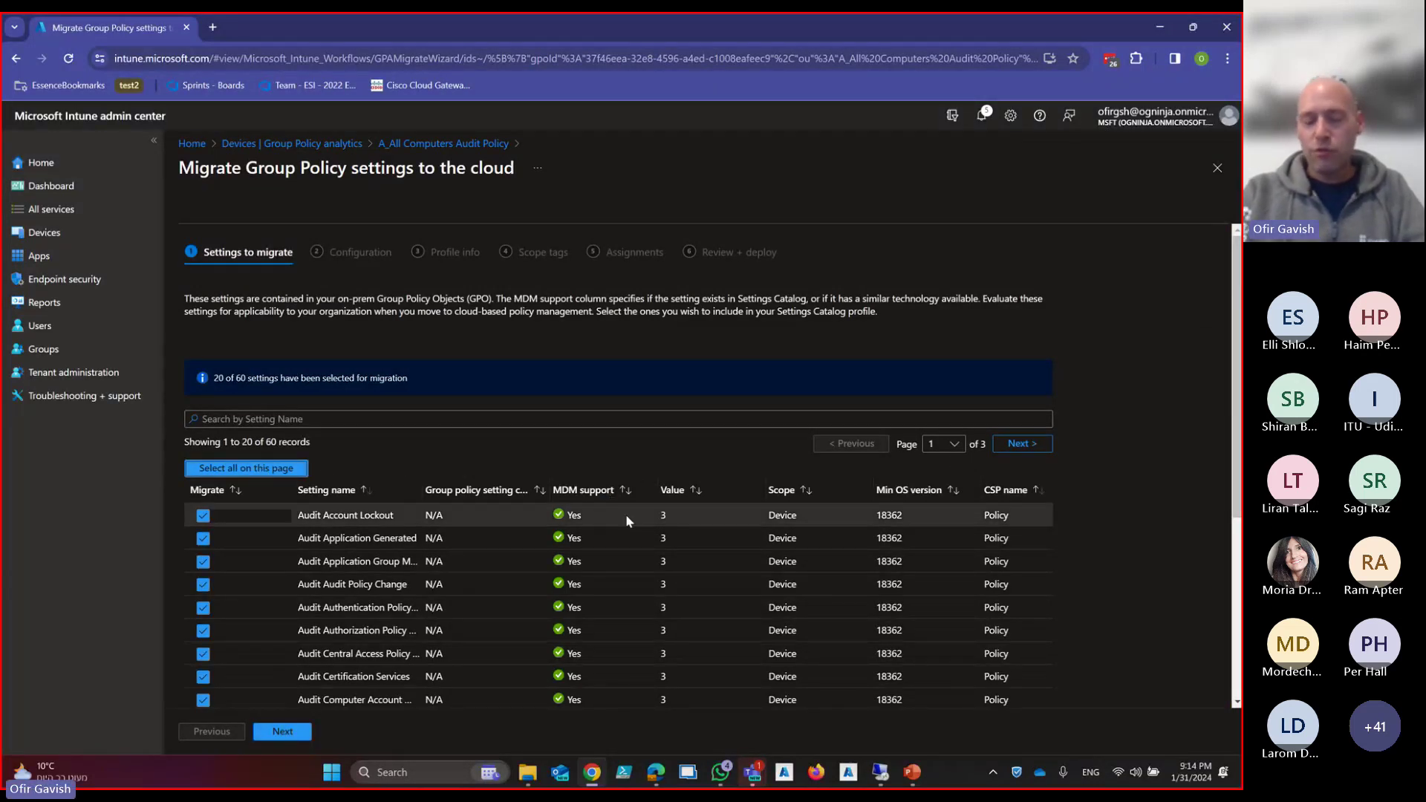
left_click(1021, 444)
left_click(200, 464)
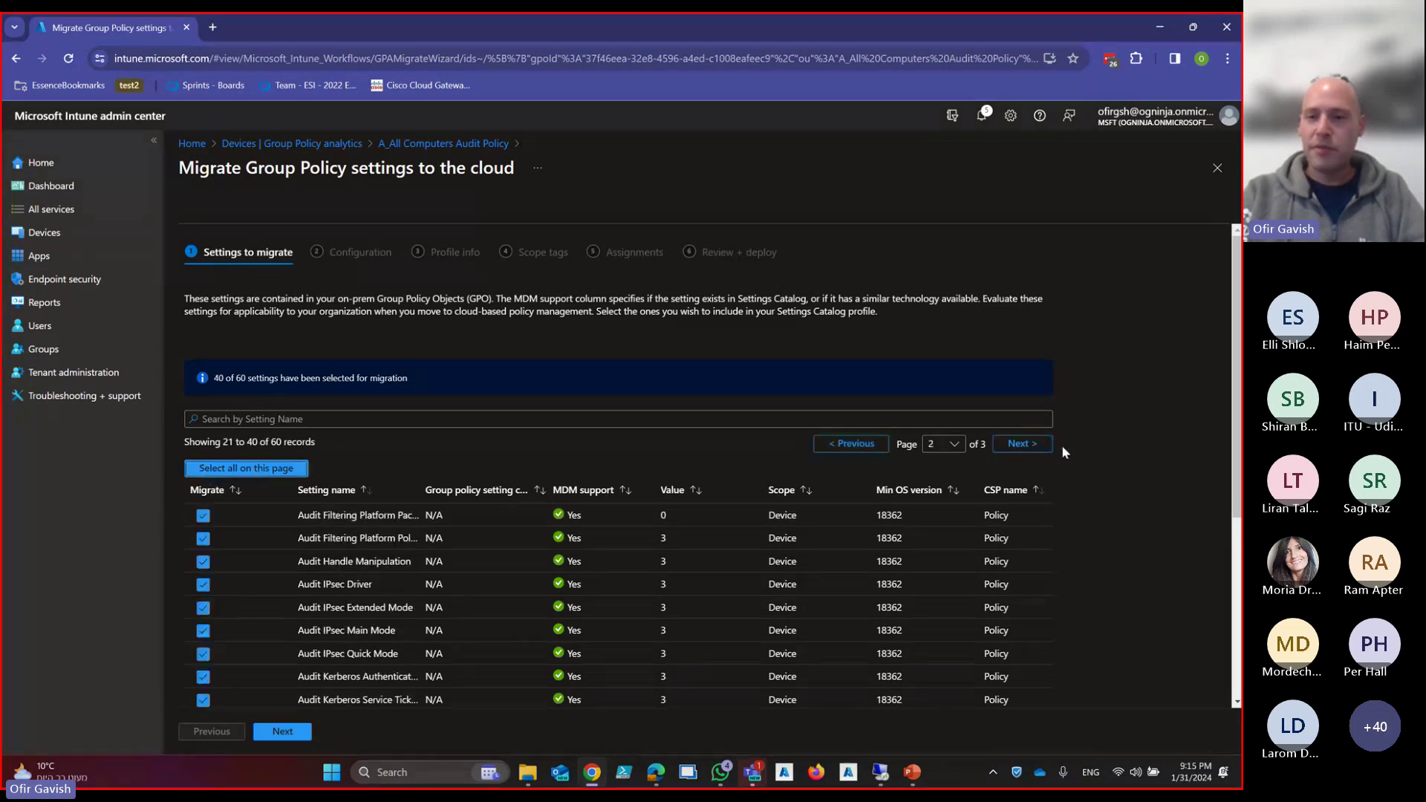
left_click(1021, 443)
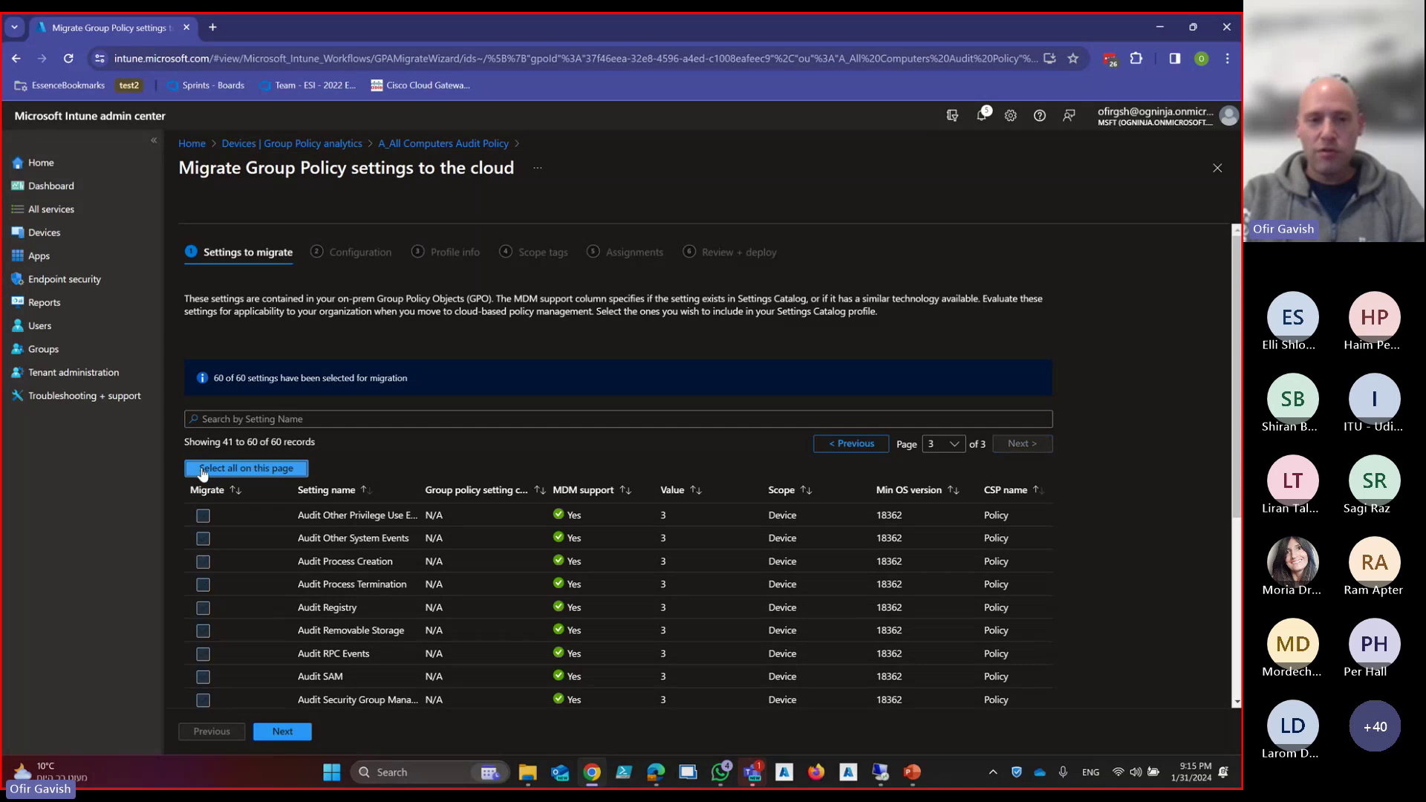
left_click(208, 468)
left_click(283, 732)
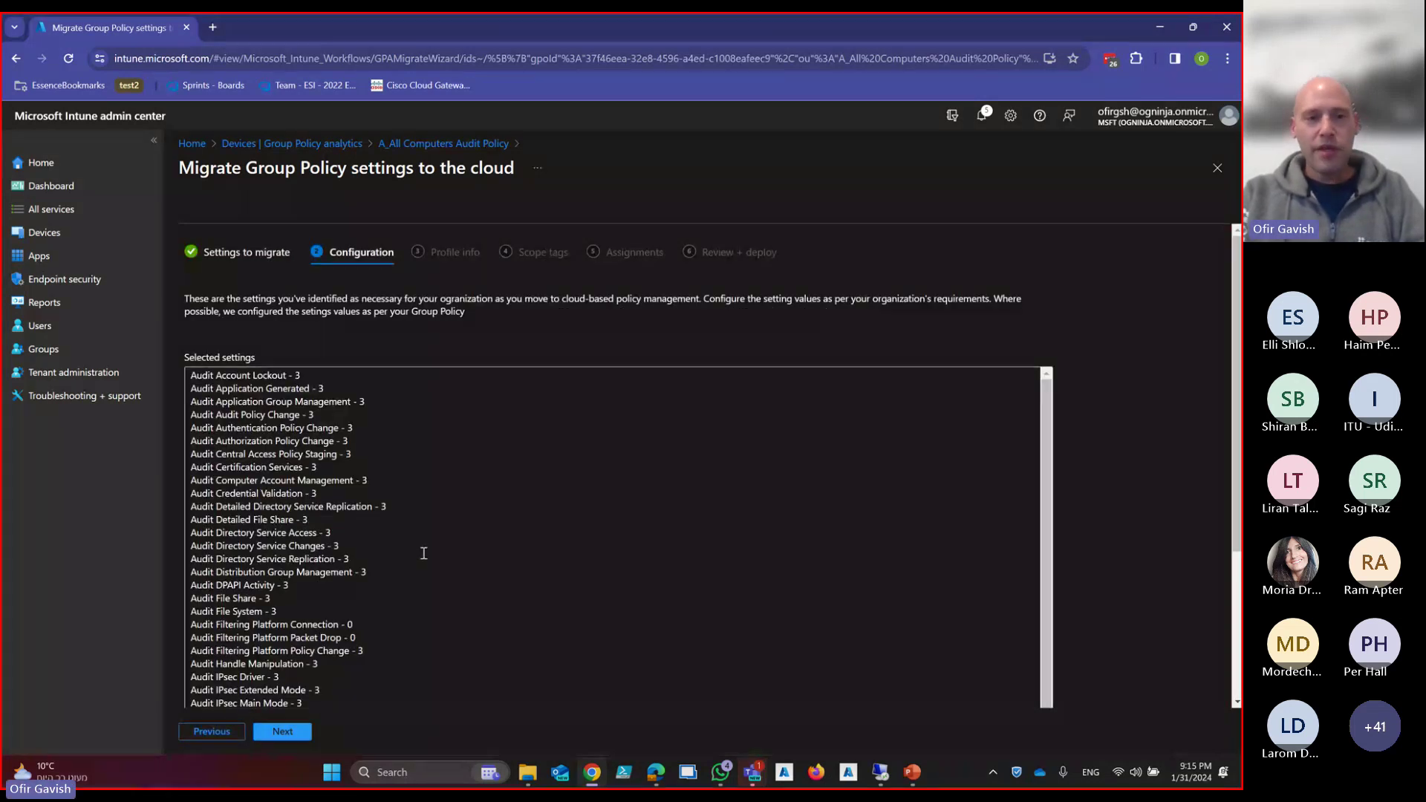
Accept the configured setting values and name the new profile "audit Policy all devices"
scroll(424, 554, "down", 1)
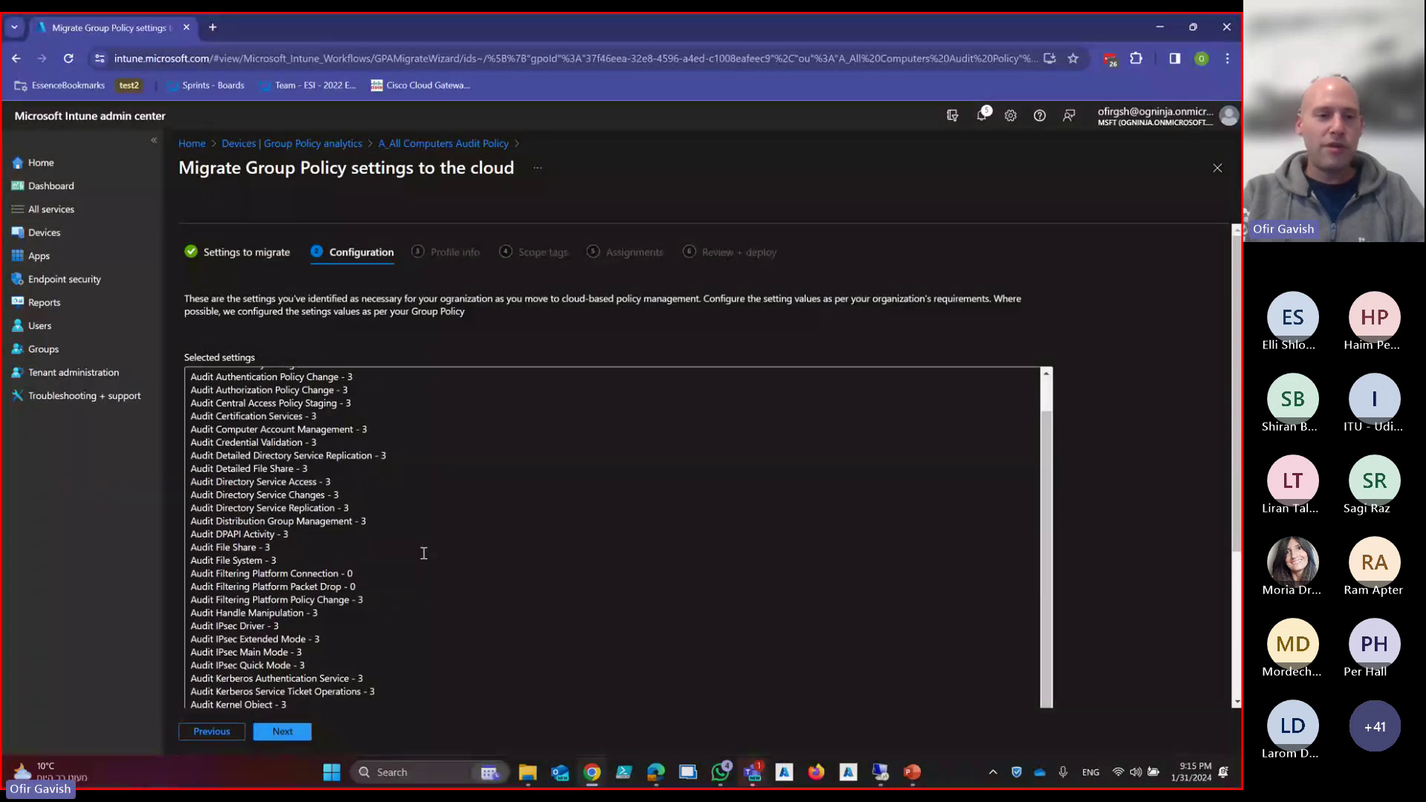
scroll(423, 553, "down", 5)
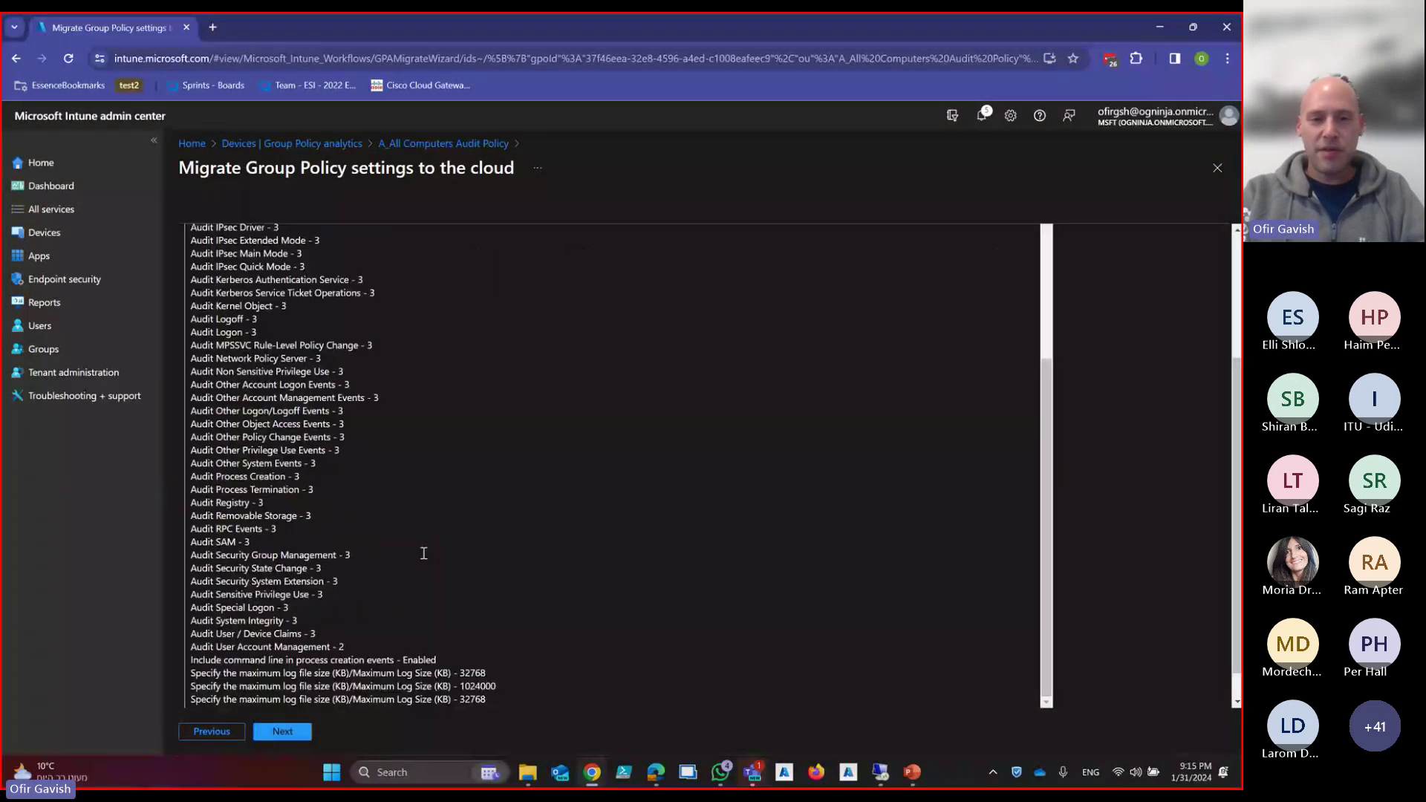
scroll(423, 553, "up", 5)
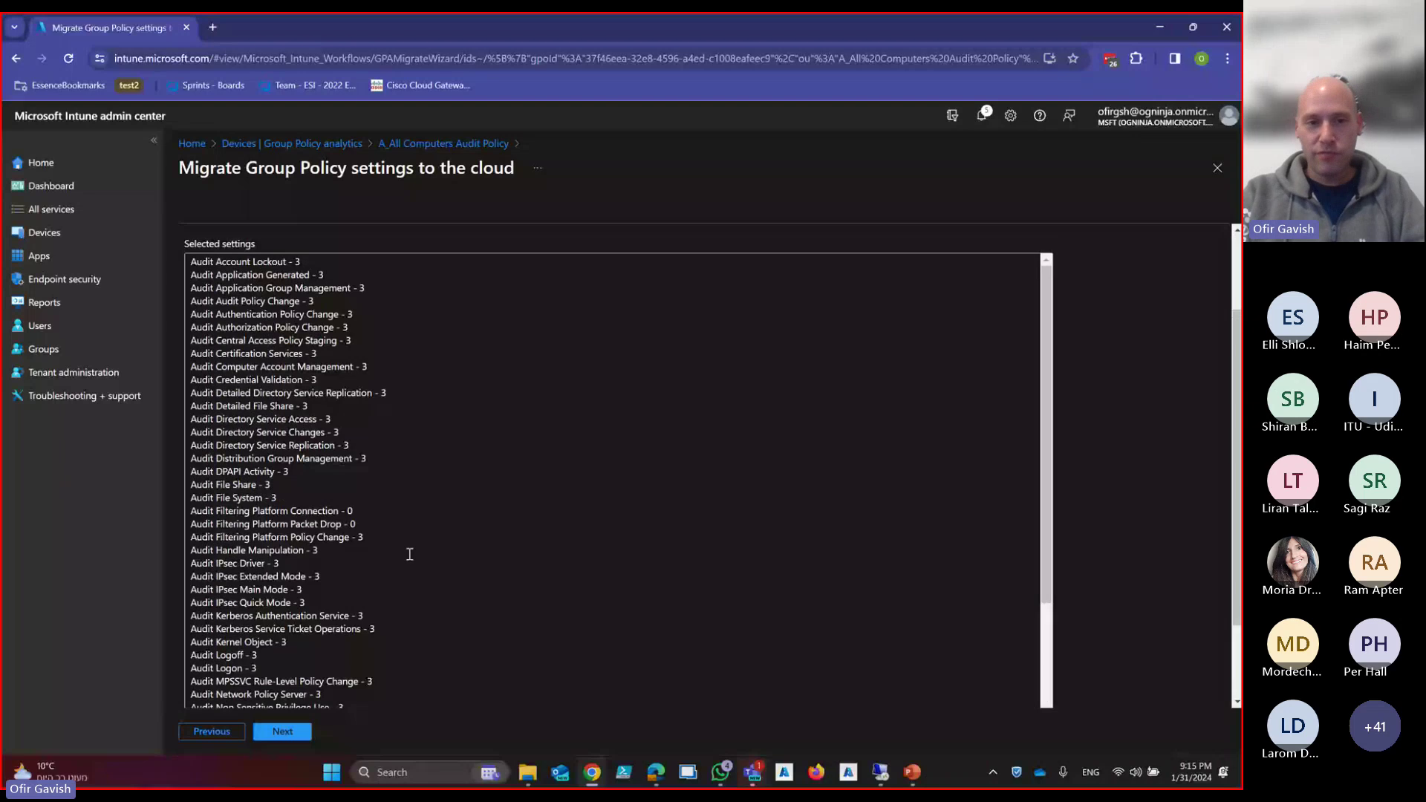
scroll(409, 554, "up", 2)
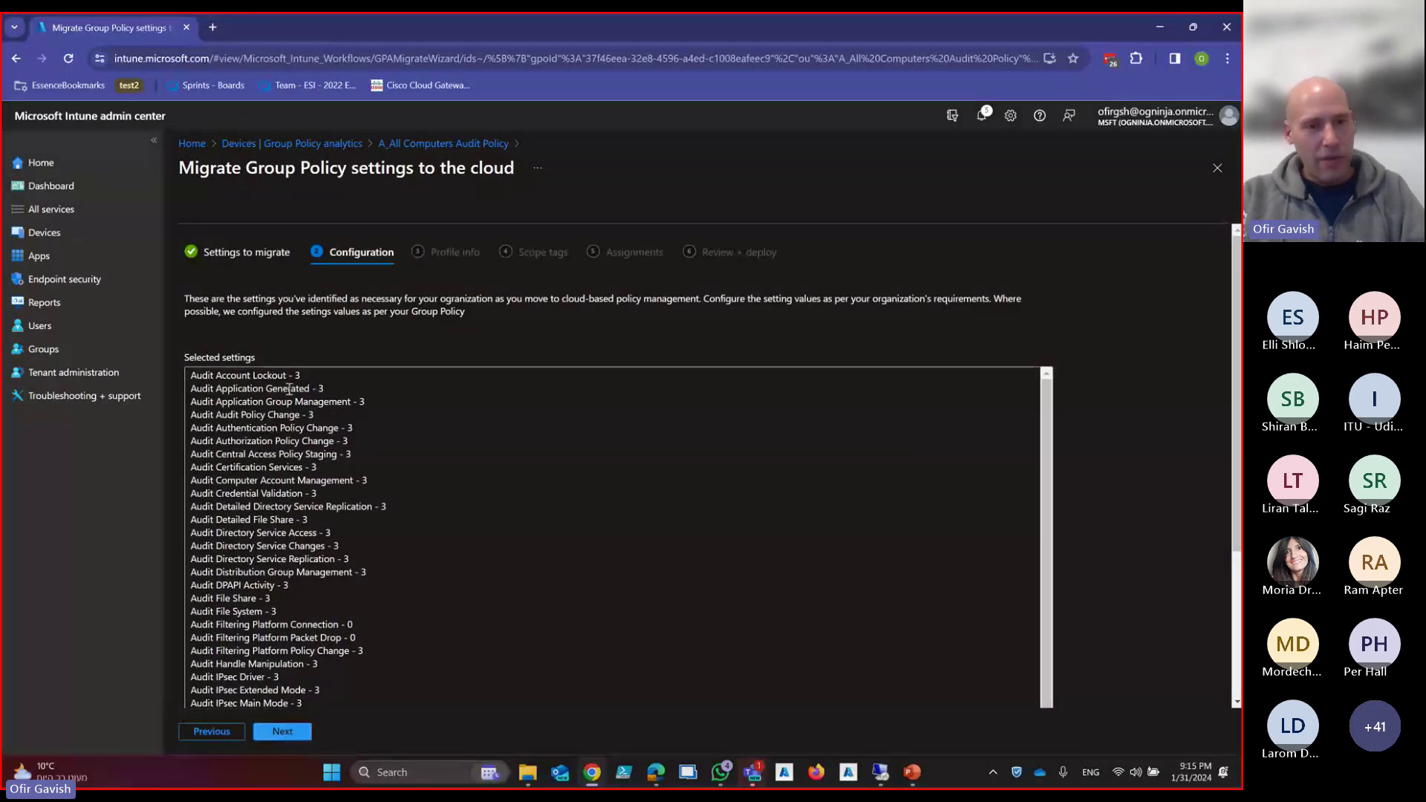
left_click(282, 732)
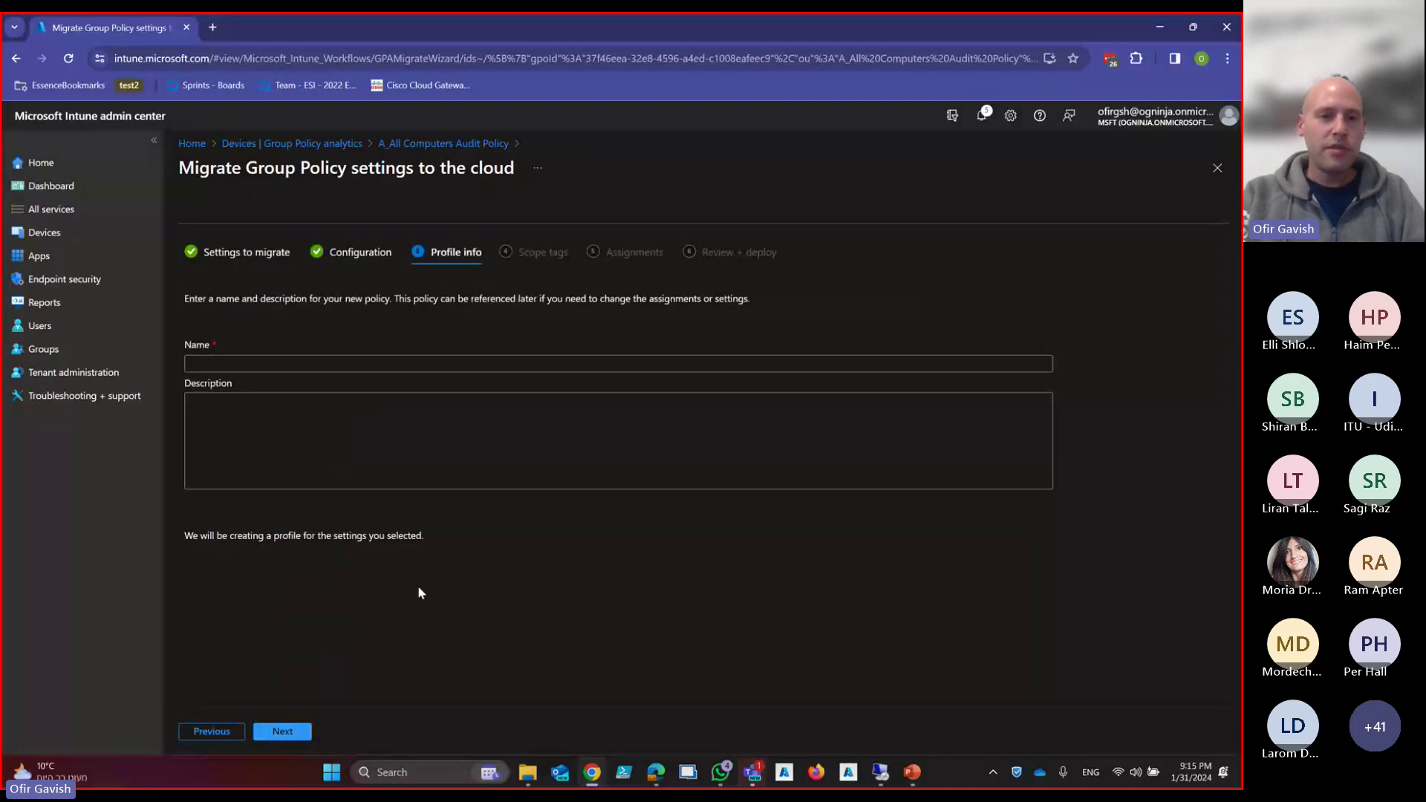
left_click(374, 364)
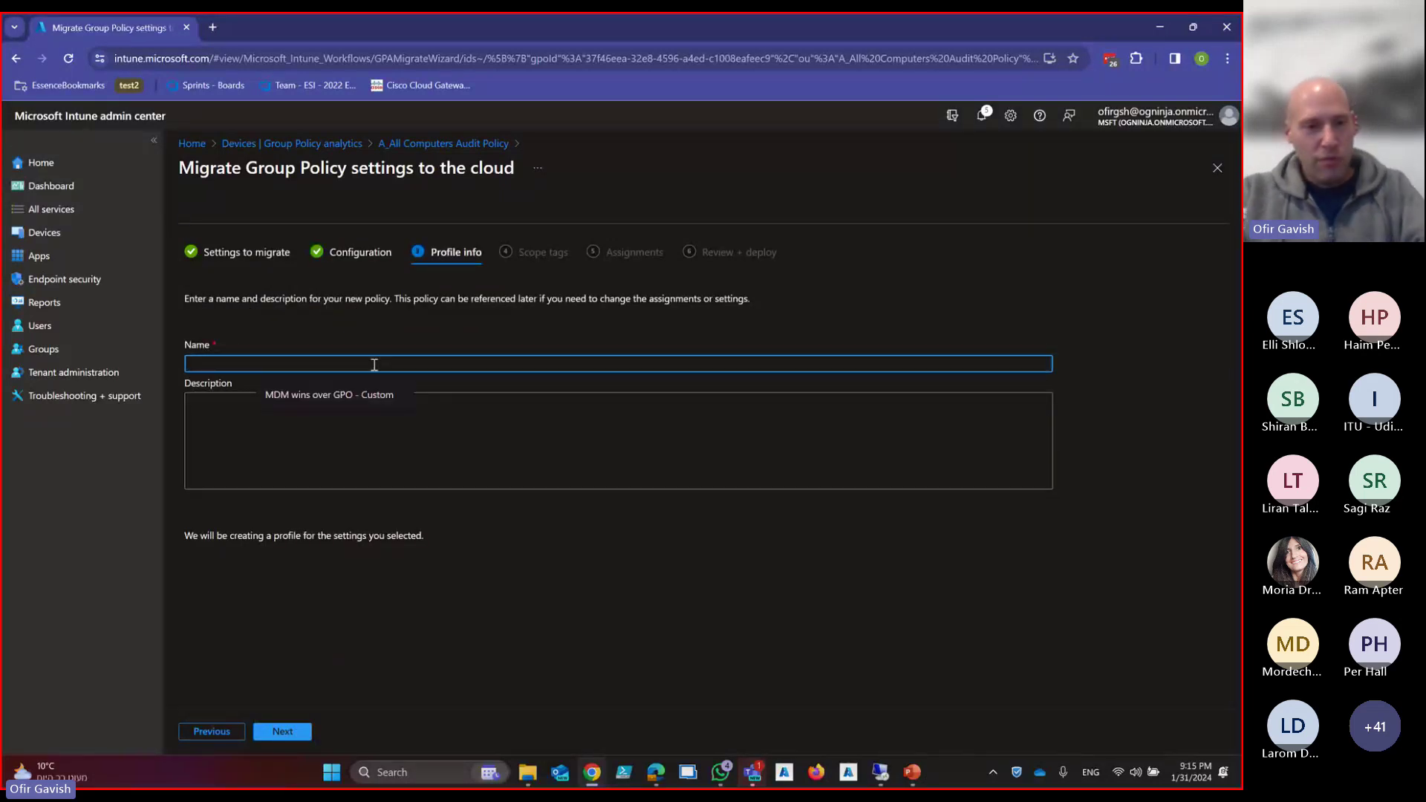
type("audi")
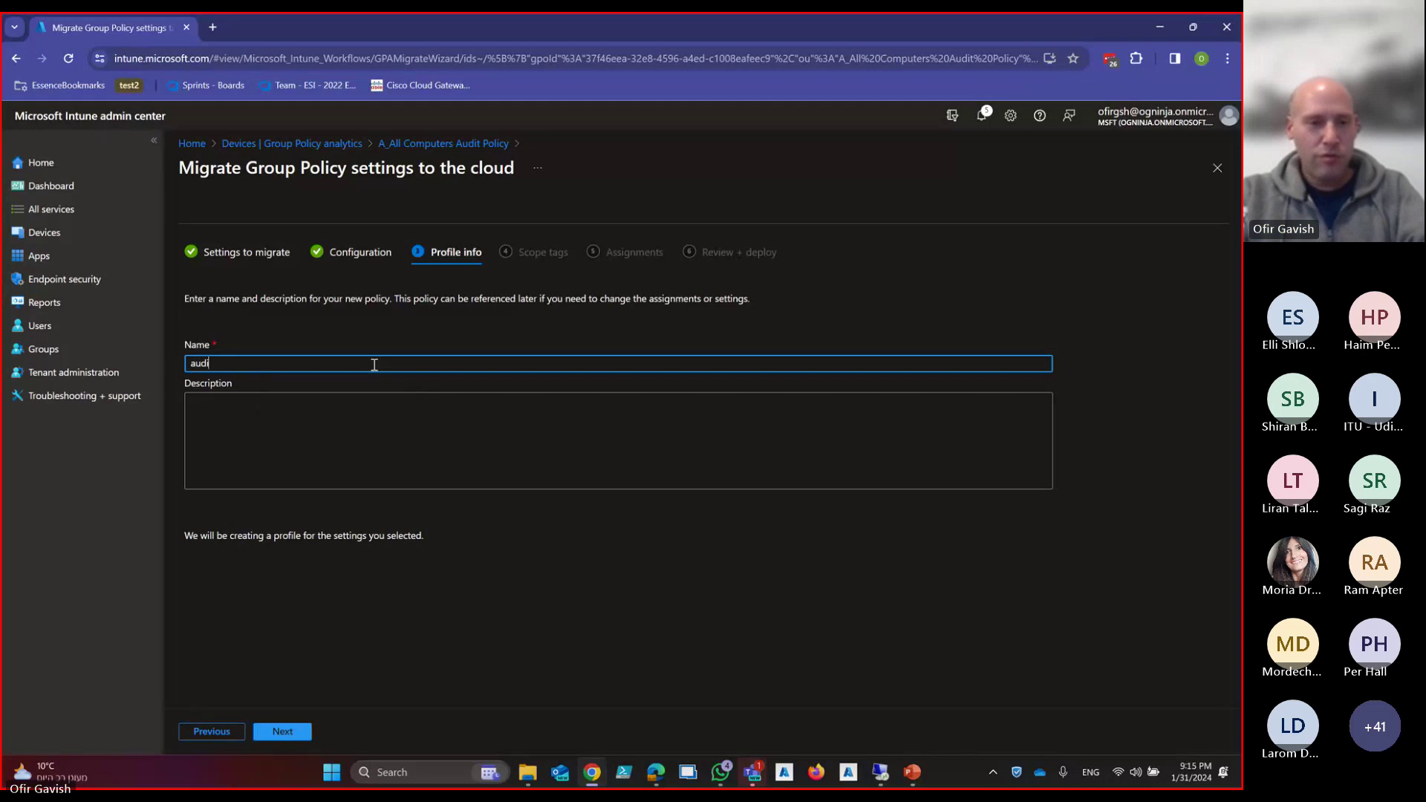
type("t Po")
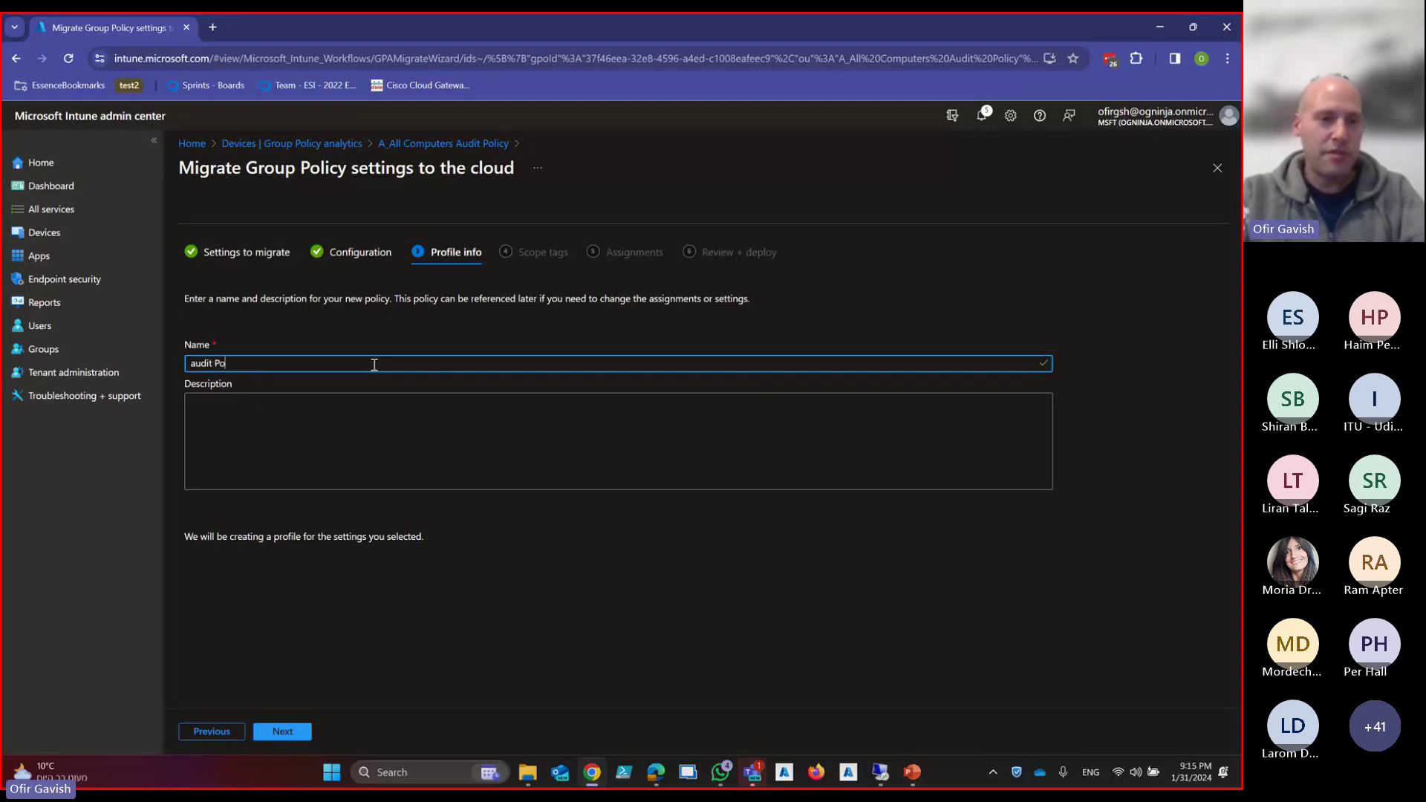
type("licy all devices")
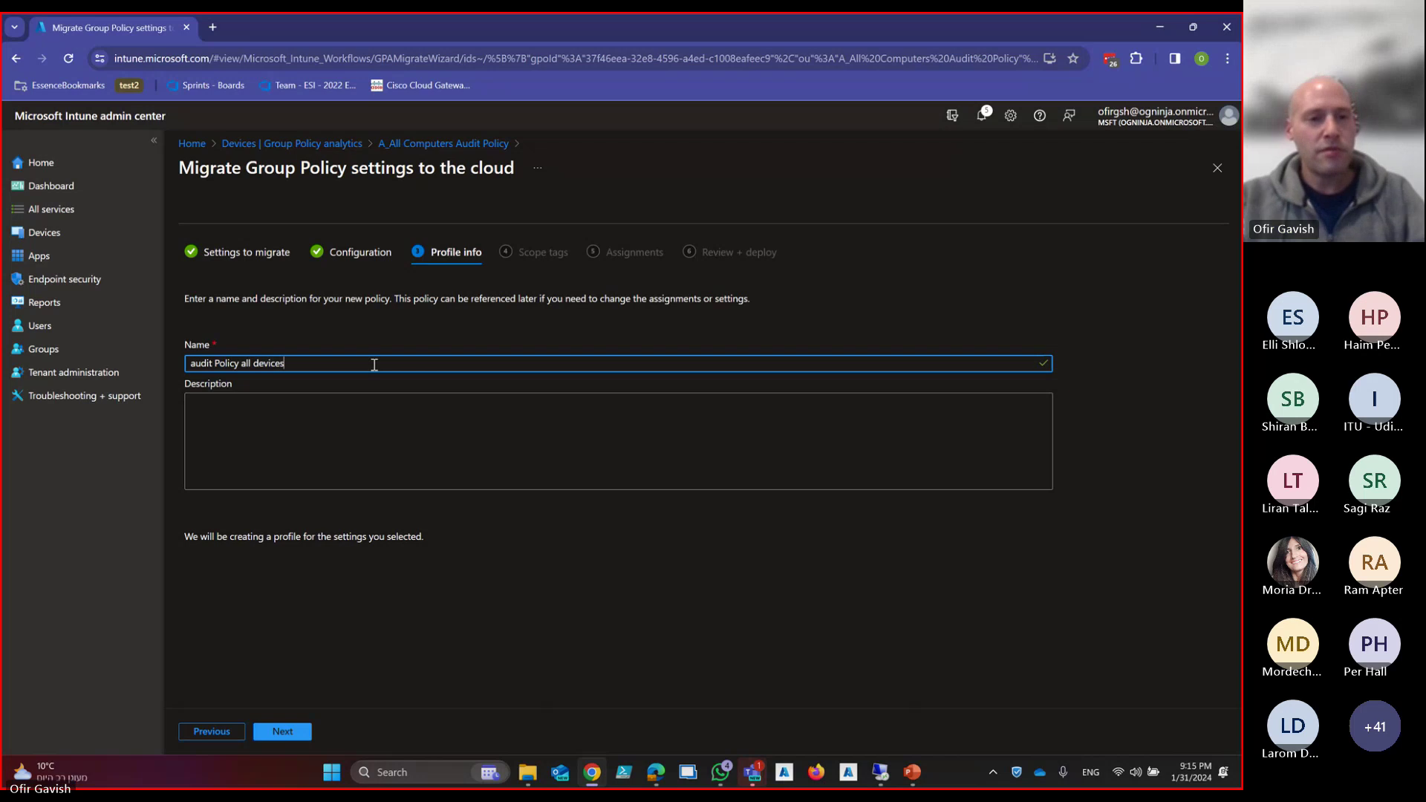
left_click(282, 730)
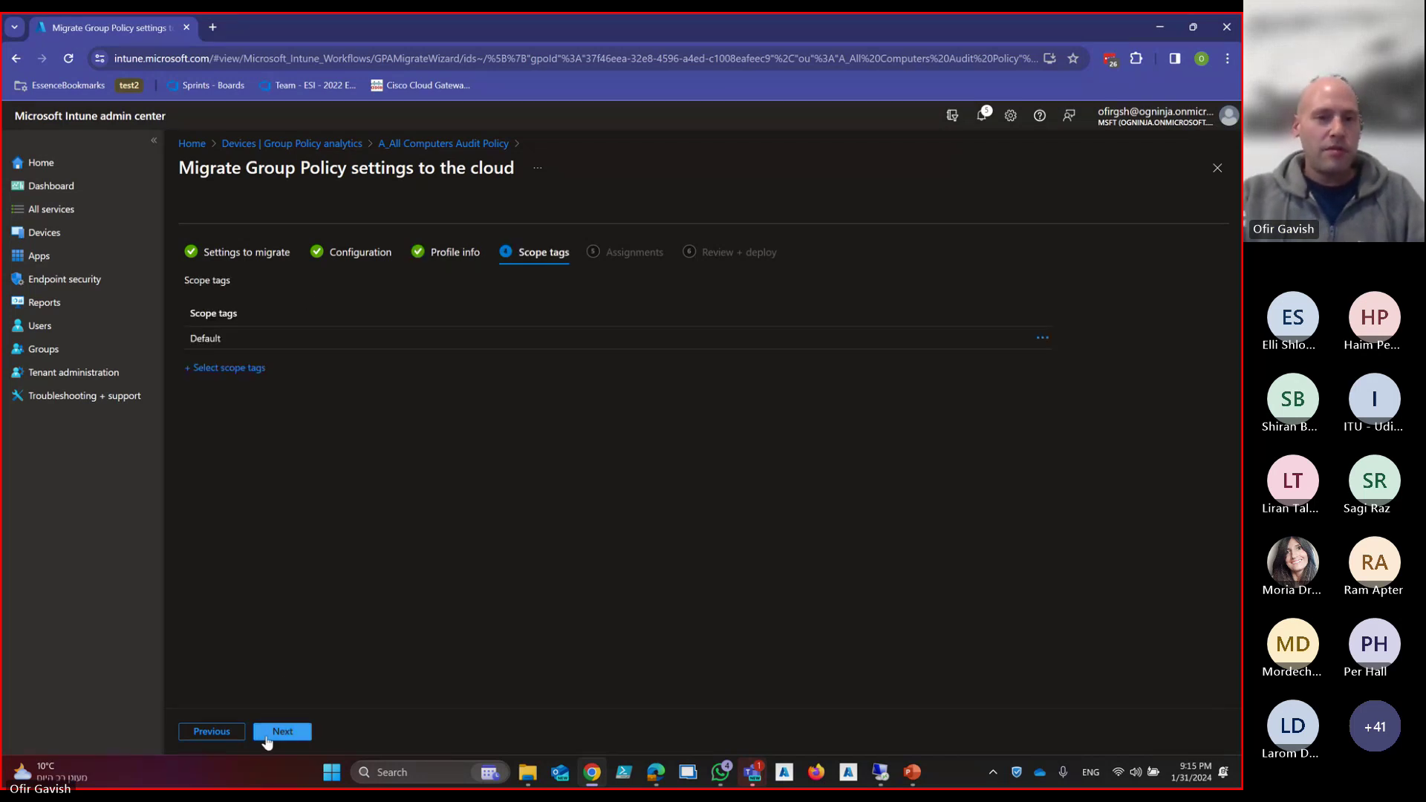
Keep the Default scope tag and assign the profile to the included group Intune Demo Devices
left_click(266, 738)
left_click(228, 315)
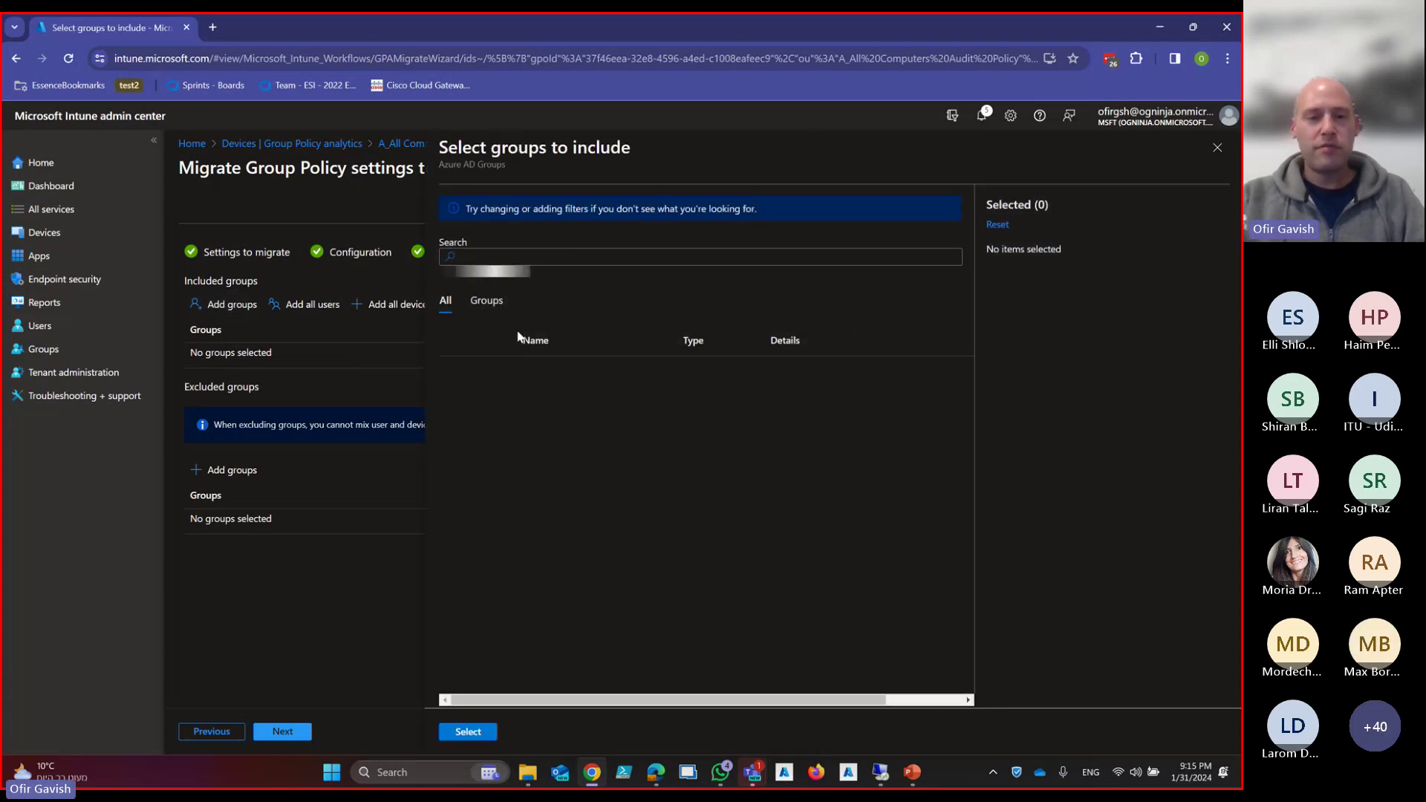
left_click(459, 483)
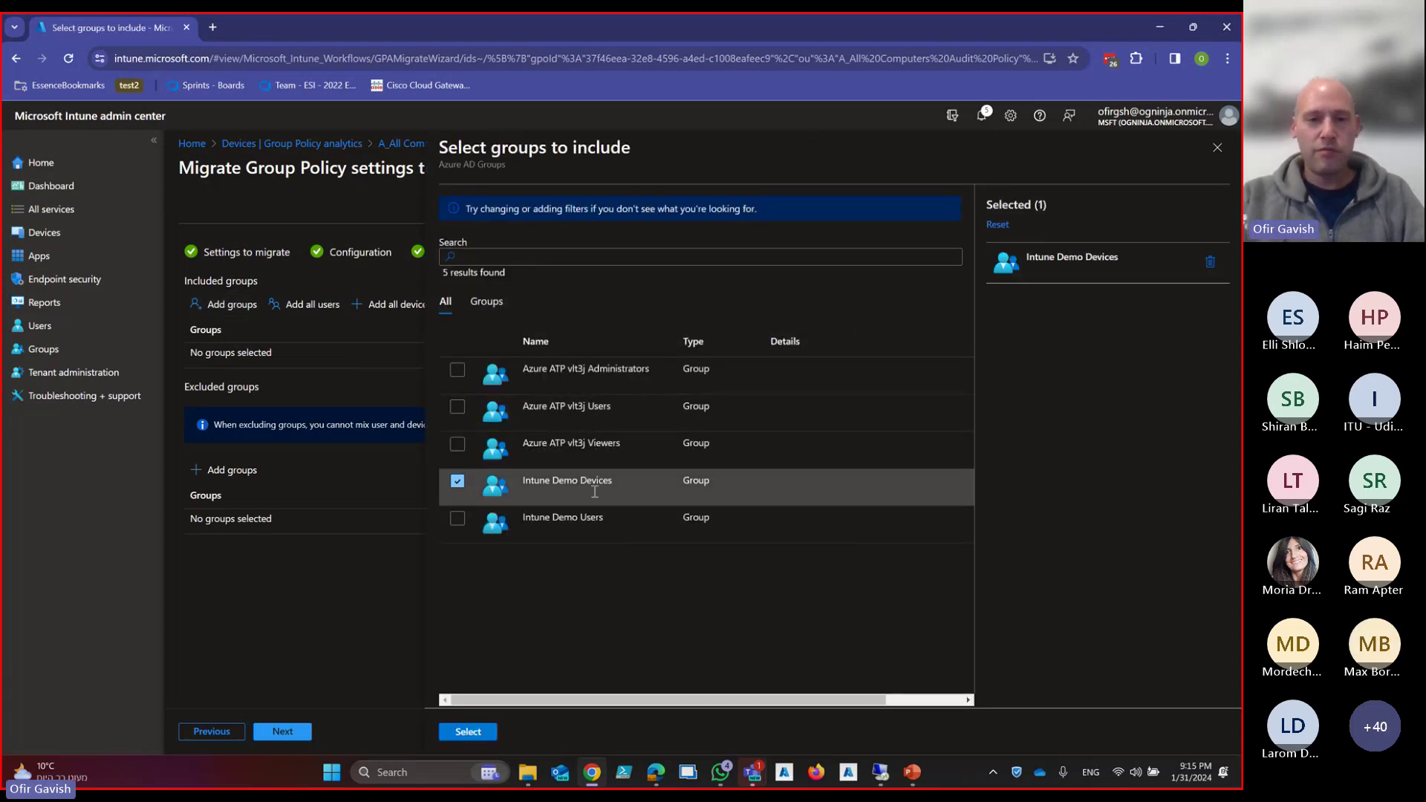
left_click(476, 734)
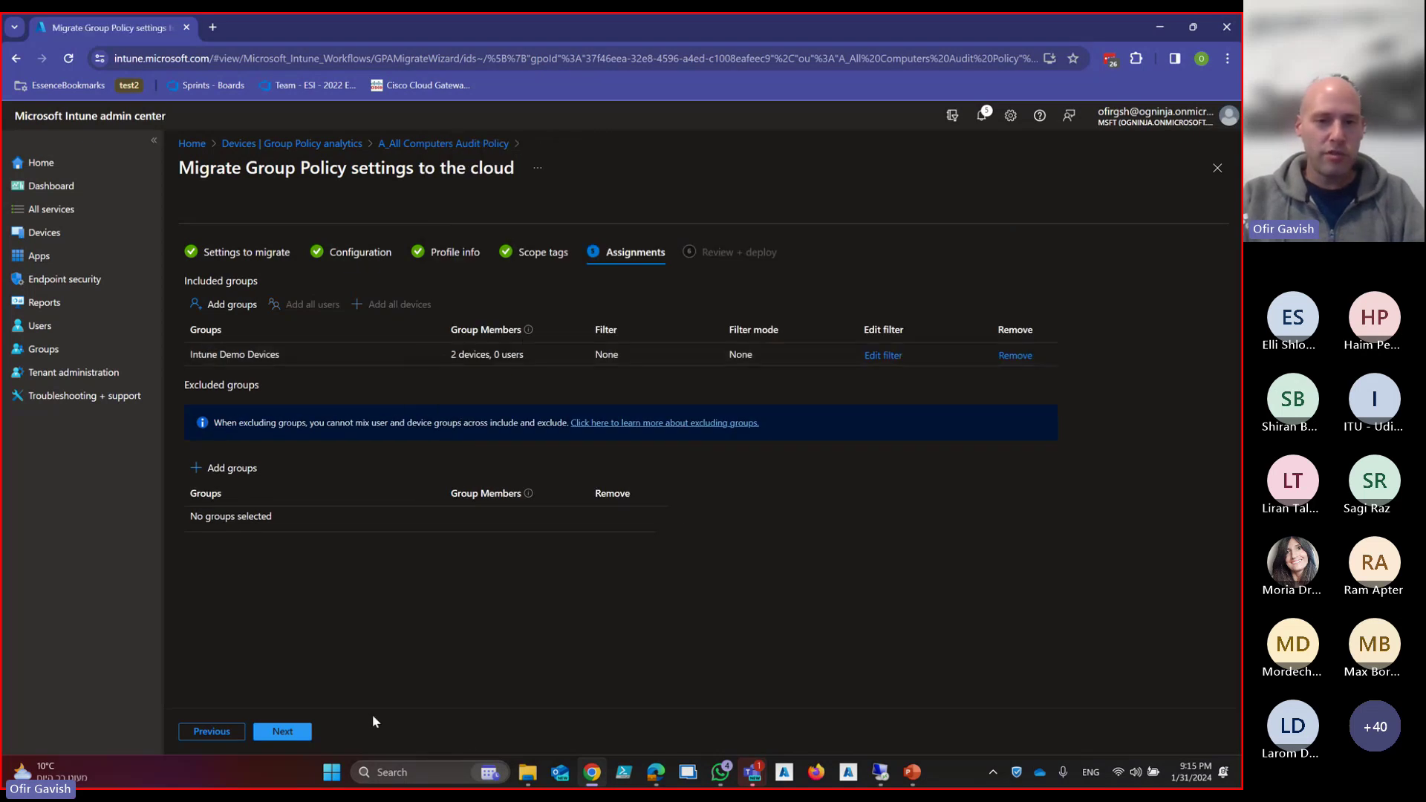
Review the migration summary and deploy the profile "audit Policy all devices"
left_click(286, 732)
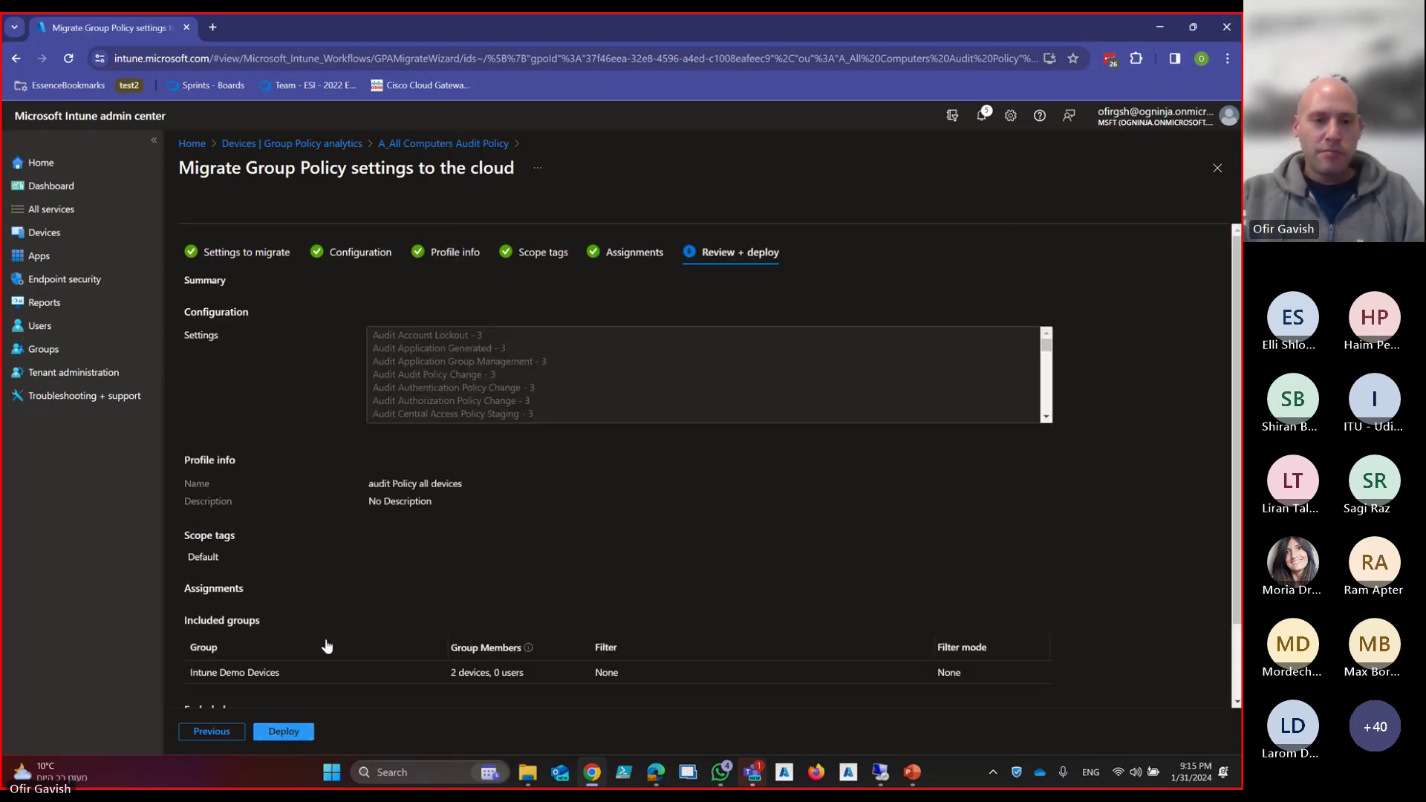
scroll(360, 552, "down", 1)
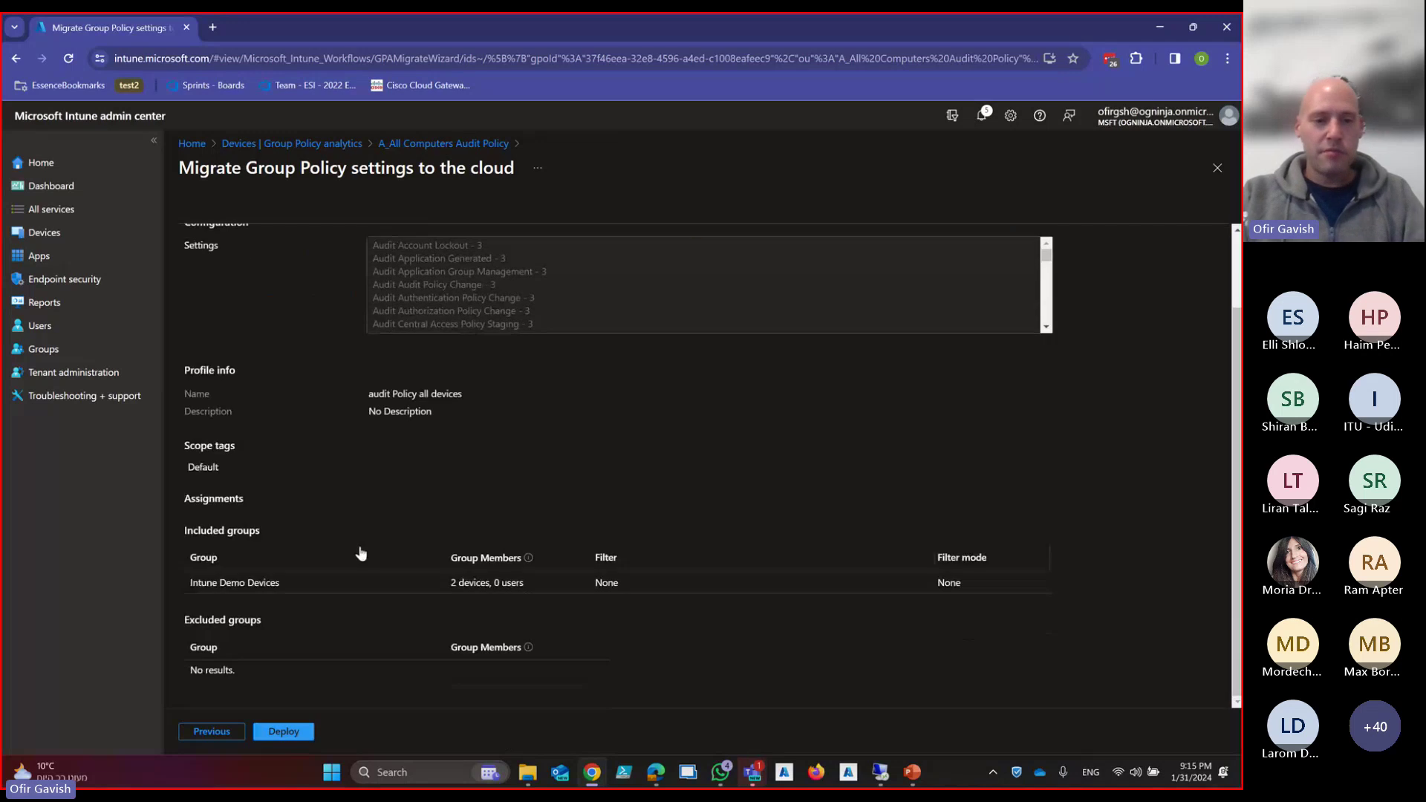
left_click(279, 733)
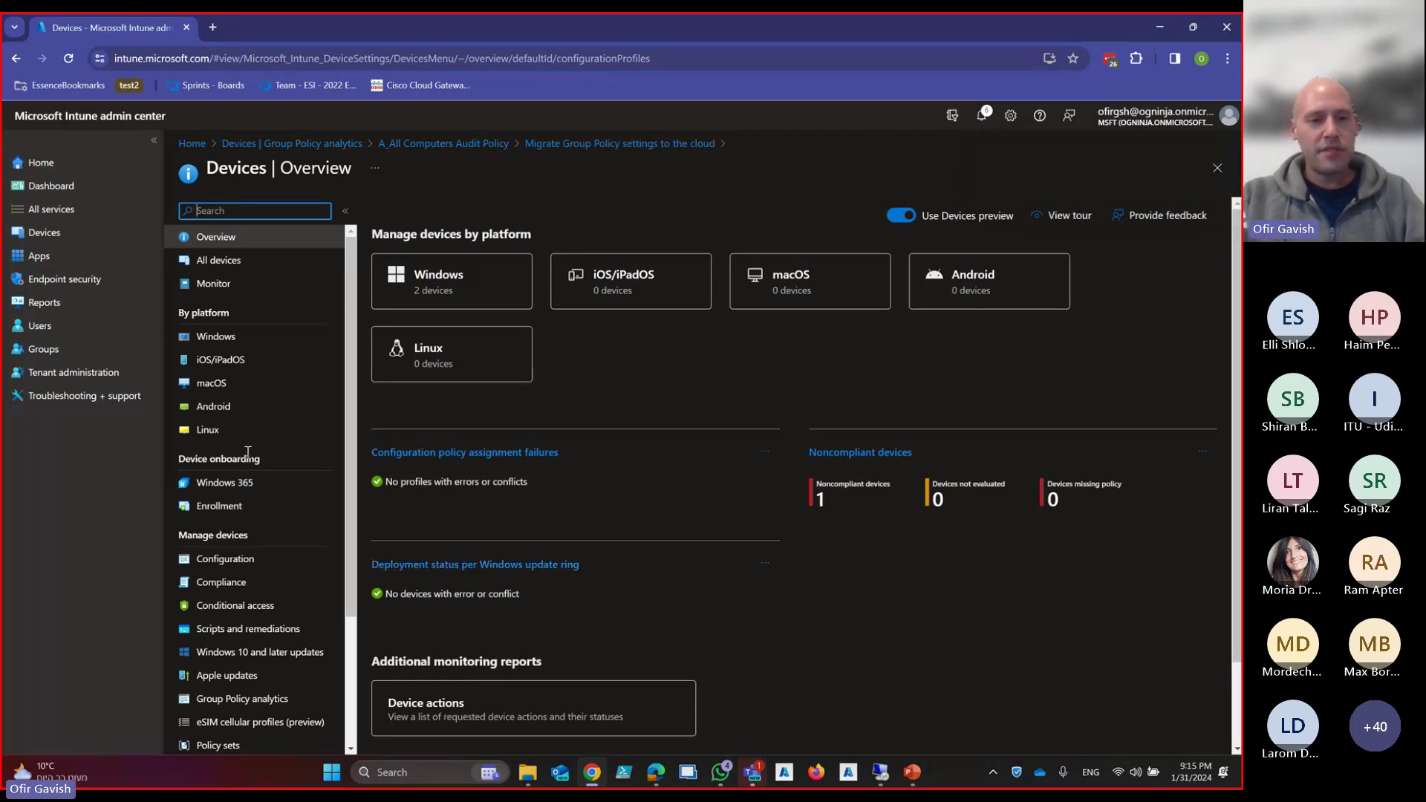
Check the check-in status of the audit Policy all devices profile and return to the device configuration policies
left_click(225, 558)
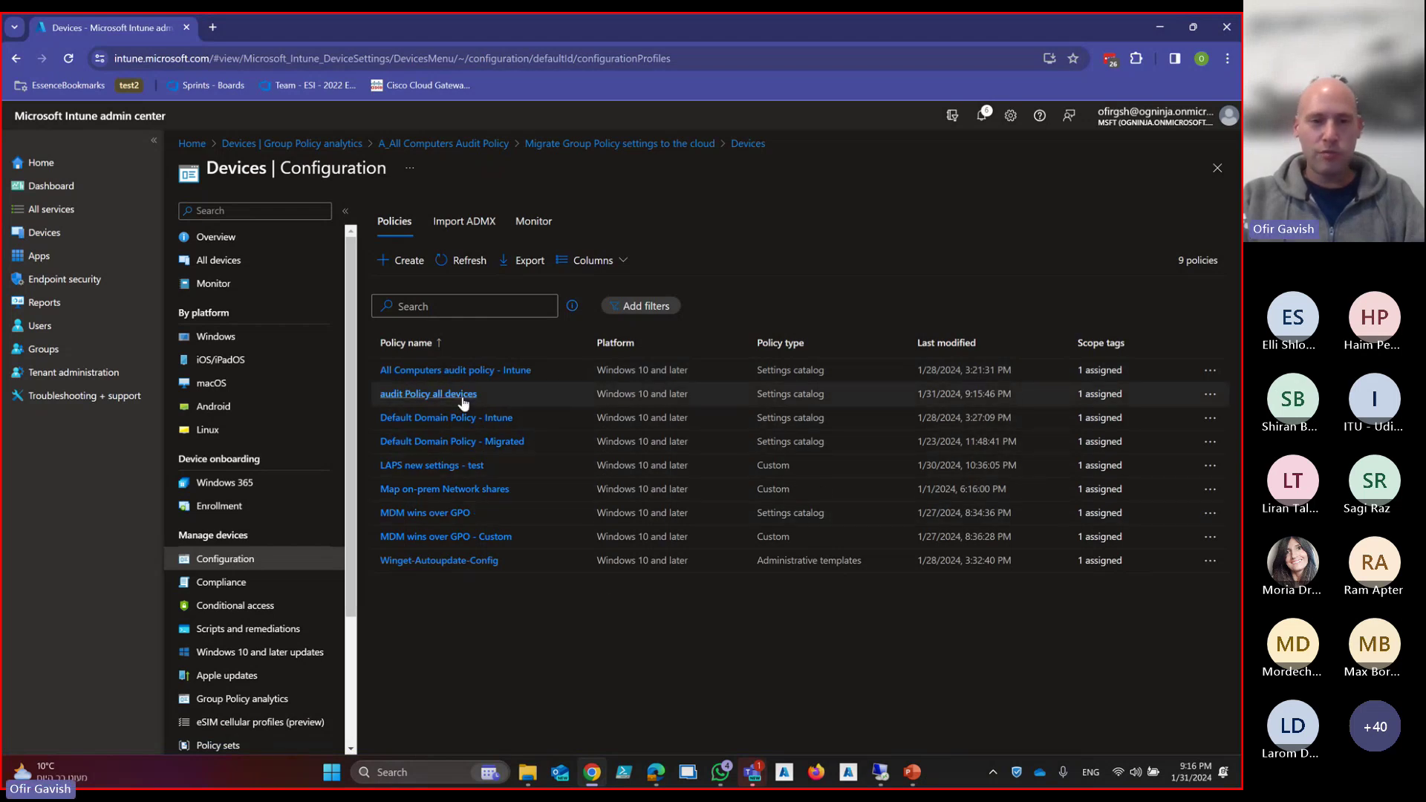
left_click(439, 395)
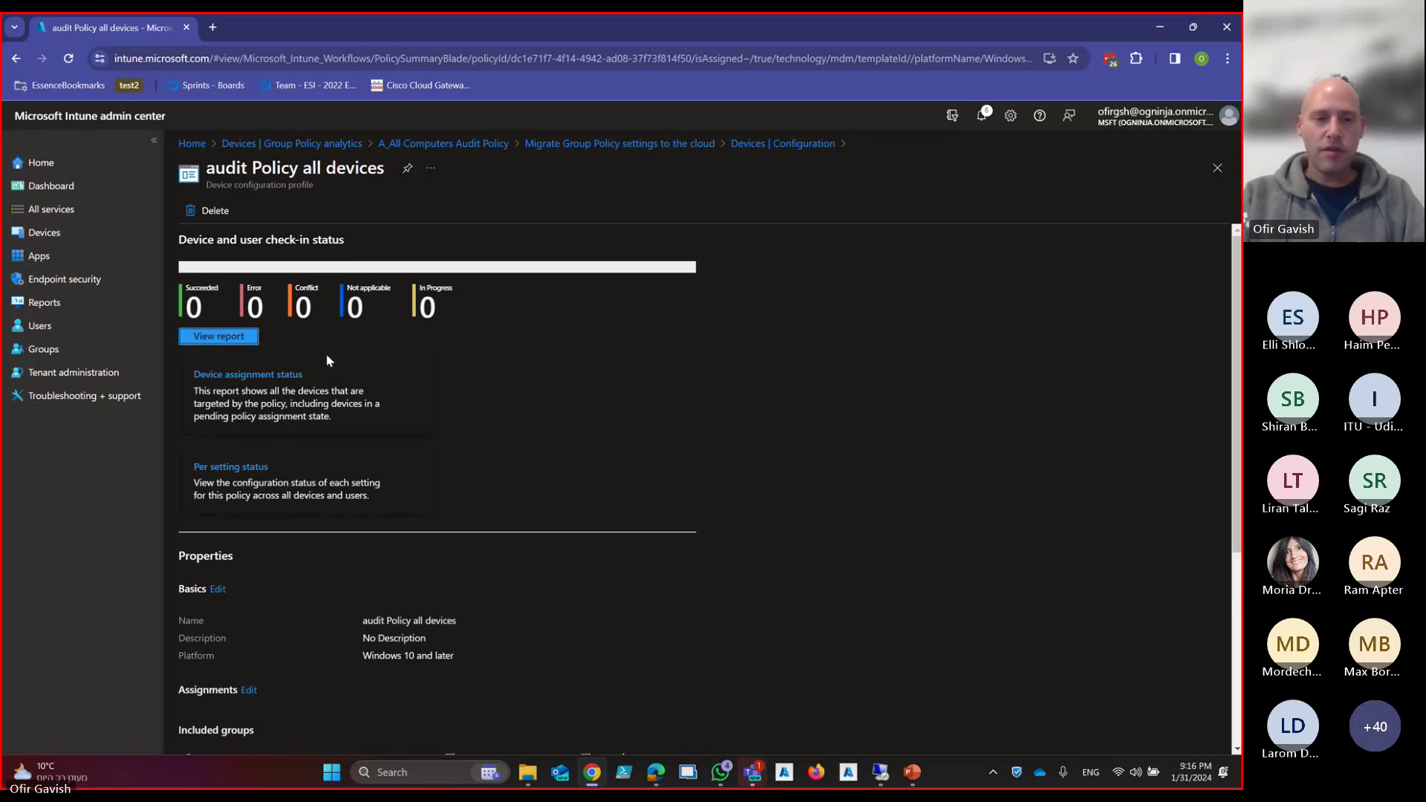
left_click(603, 143)
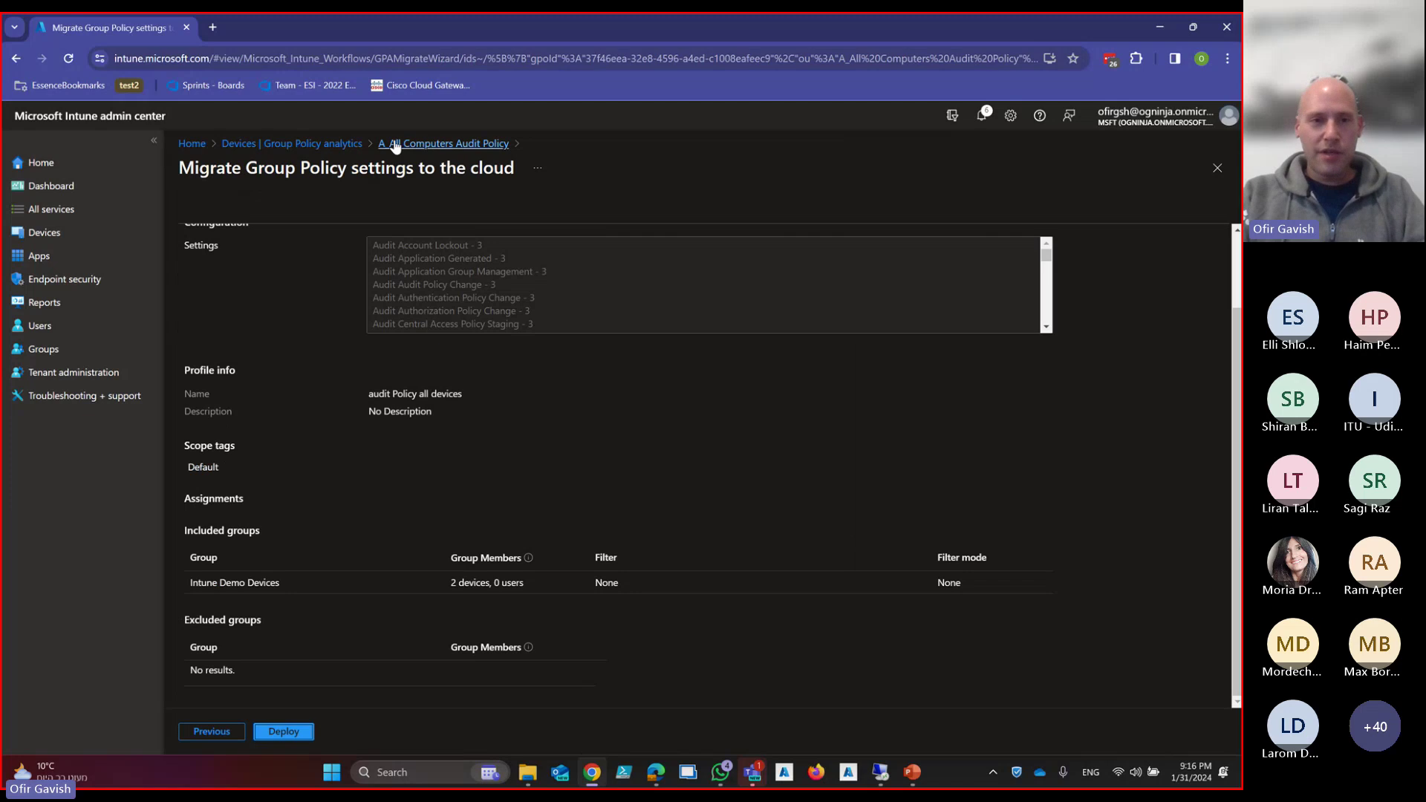
left_click(292, 144)
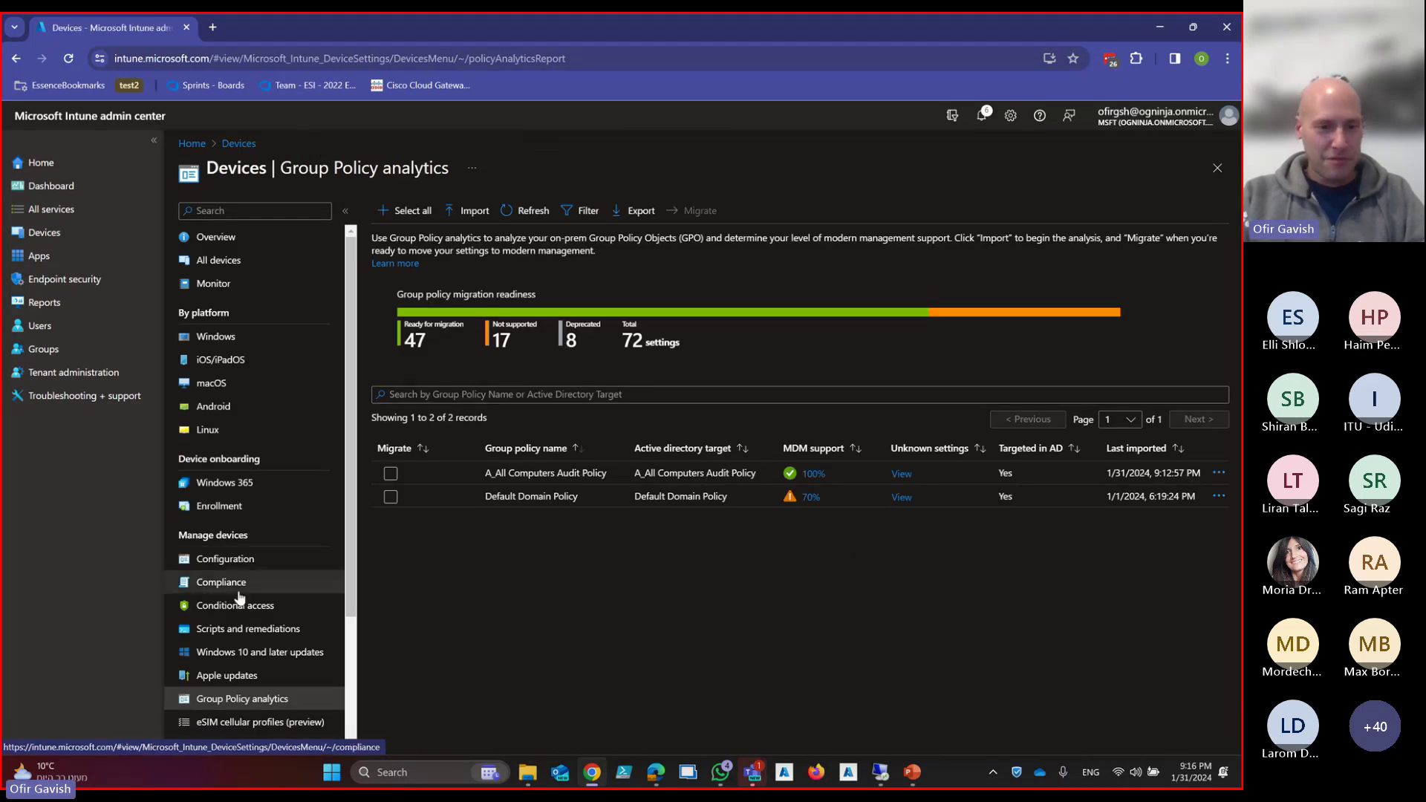
left_click(226, 560)
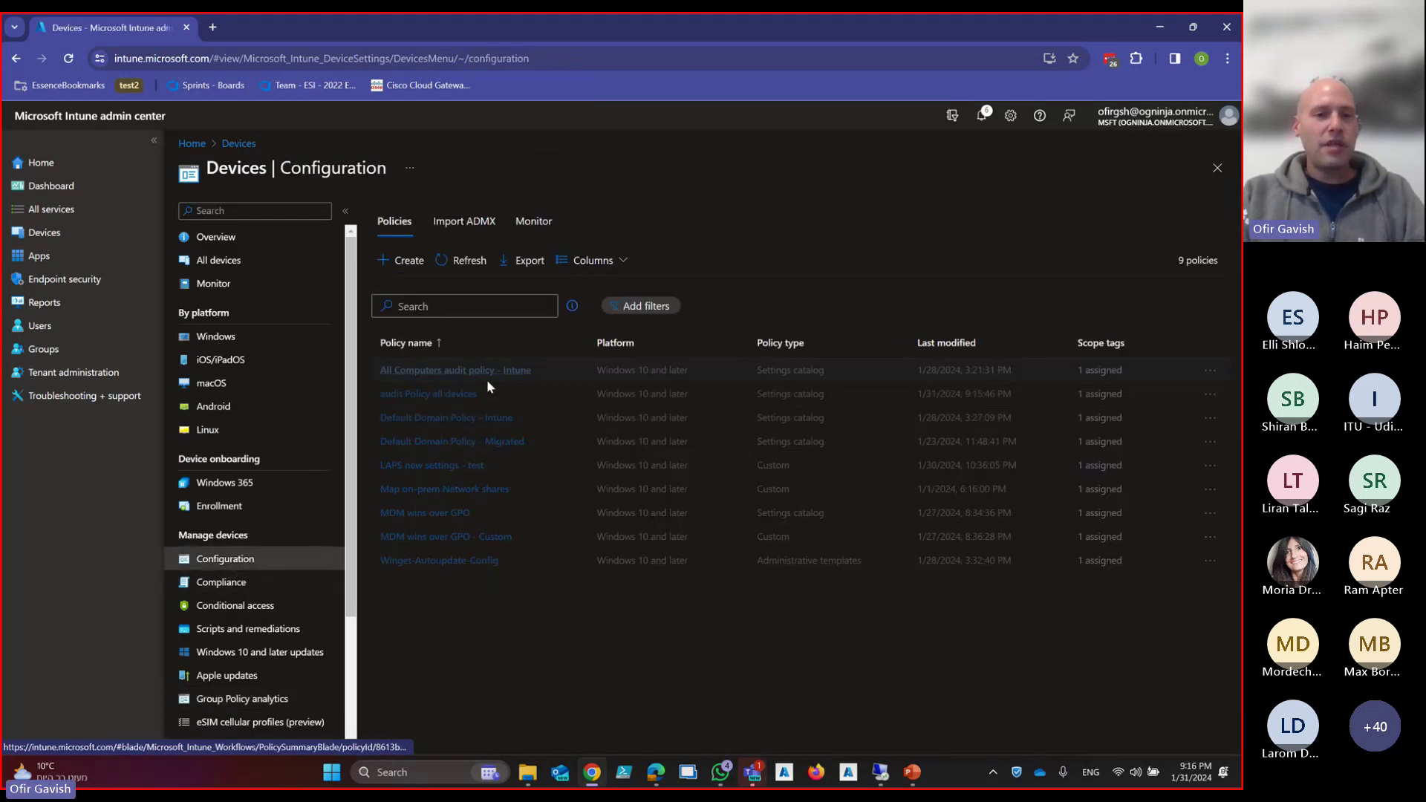
View the assignments, device check-in report and per-setting status of All Computers audit policy - Intune, and return to the policy list
left_click(455, 371)
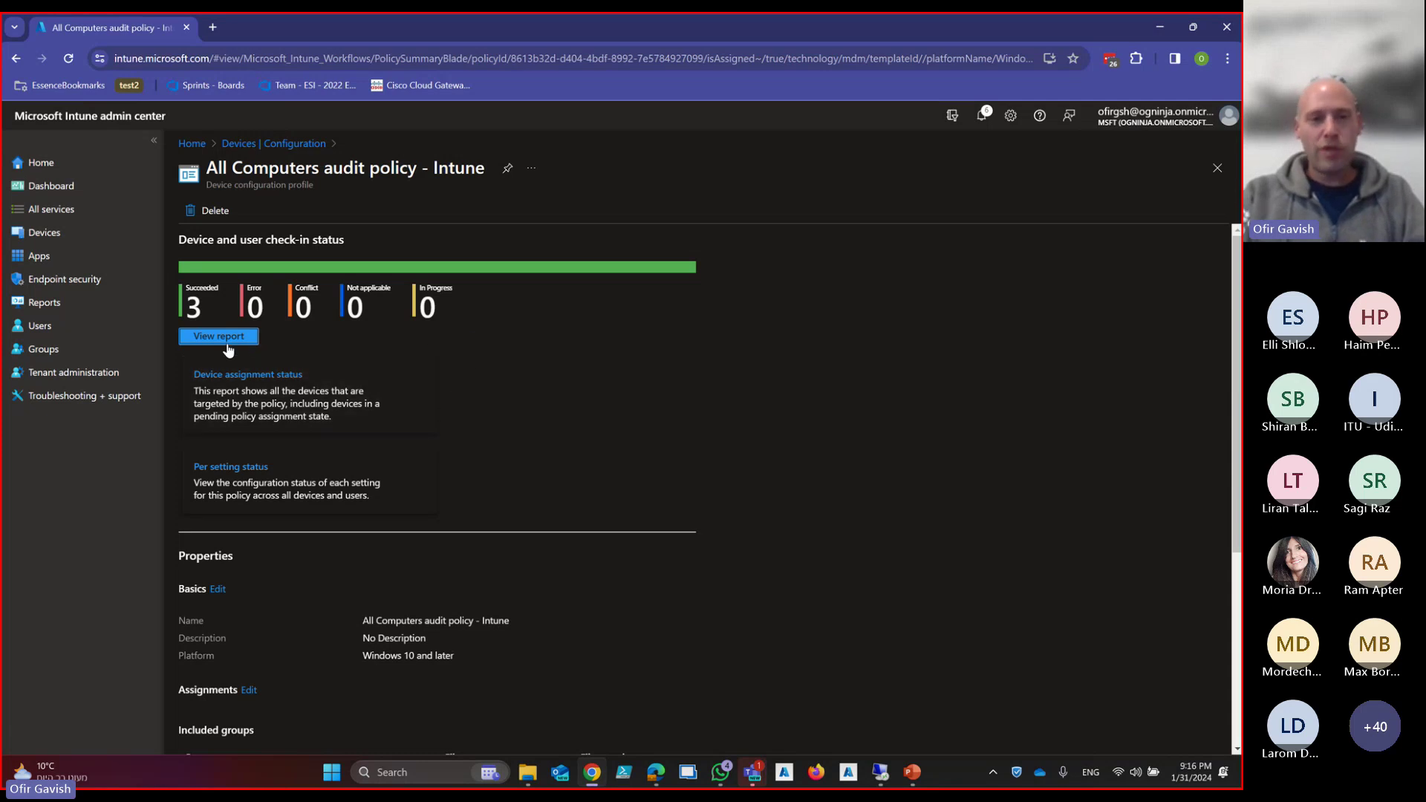
scroll(436, 532, "down", 3)
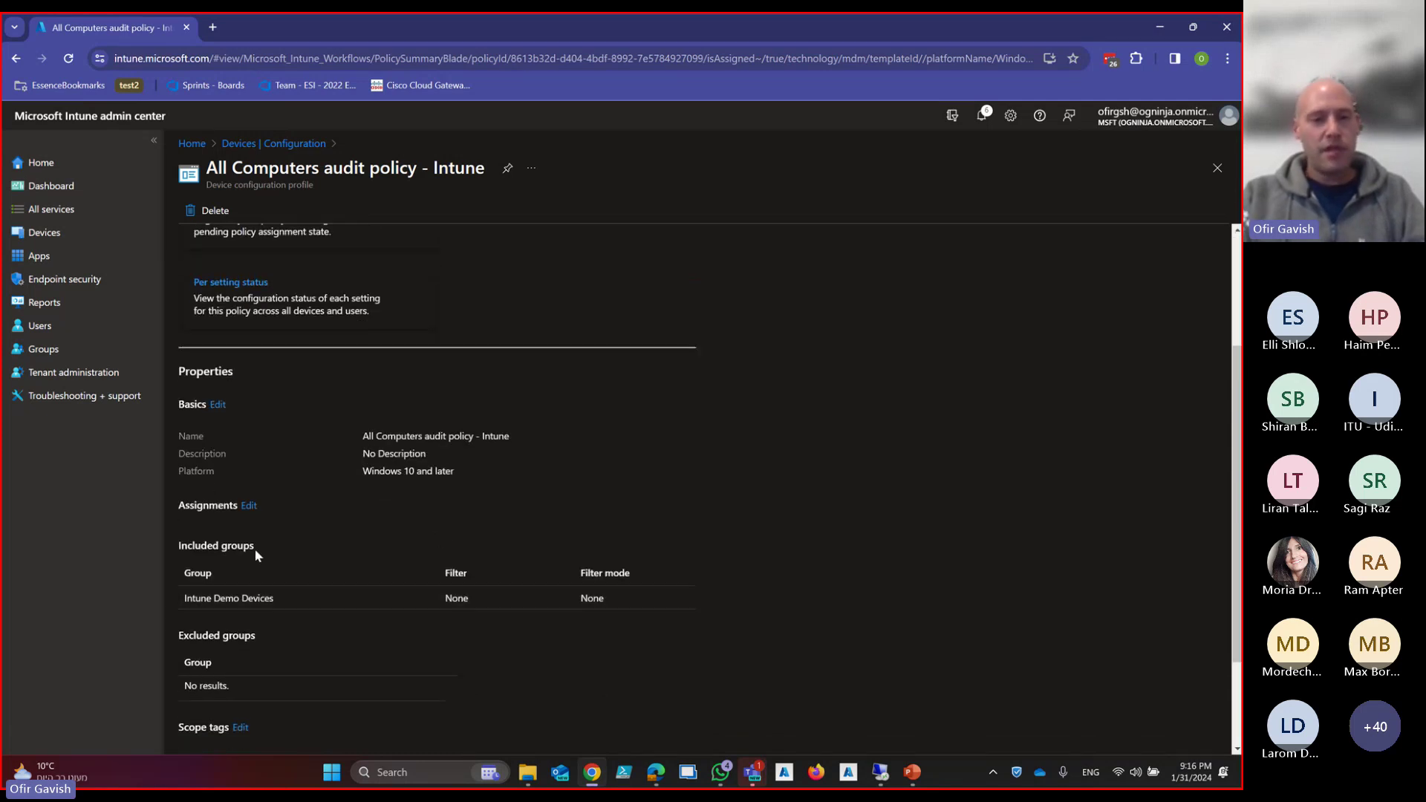
scroll(246, 504, "up", 3)
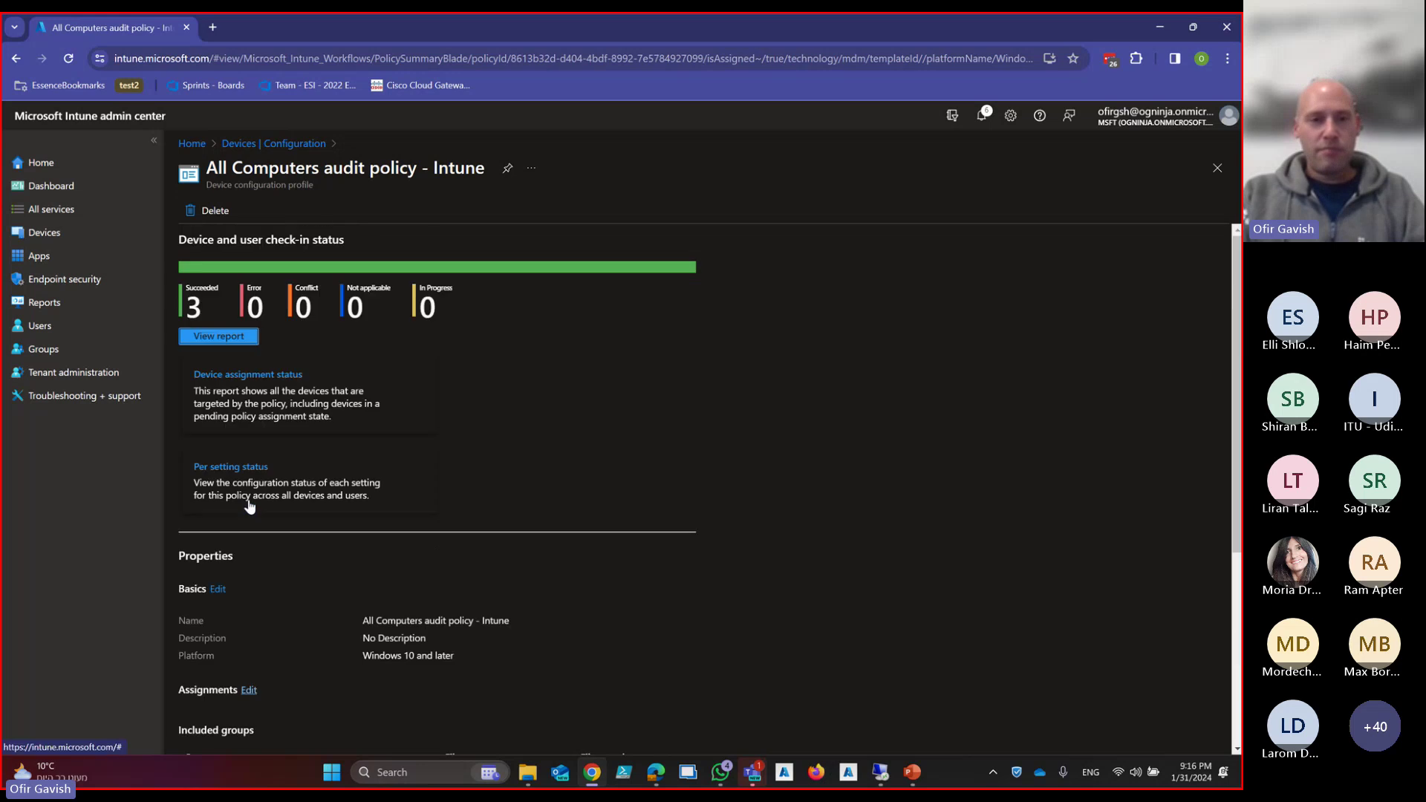
left_click(219, 335)
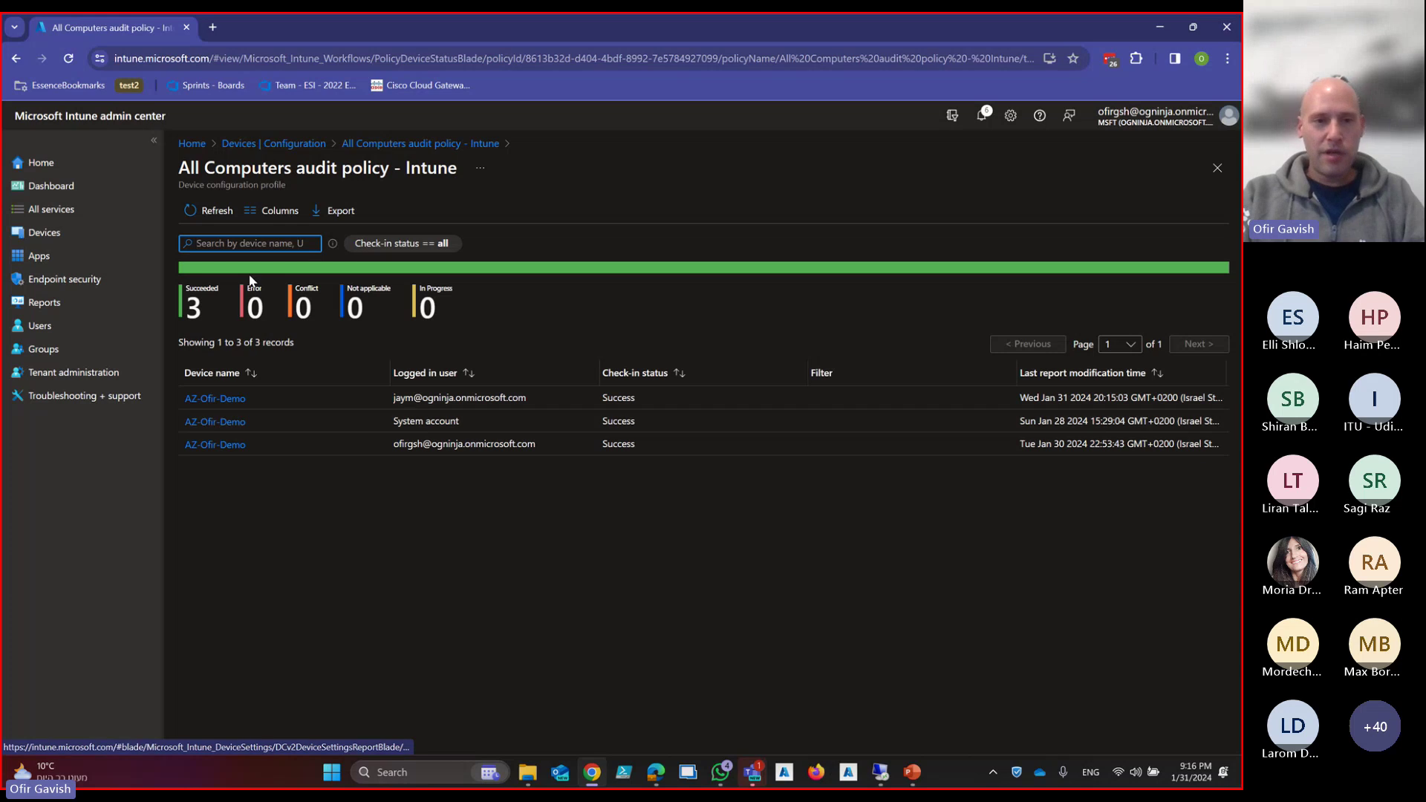
left_click(437, 145)
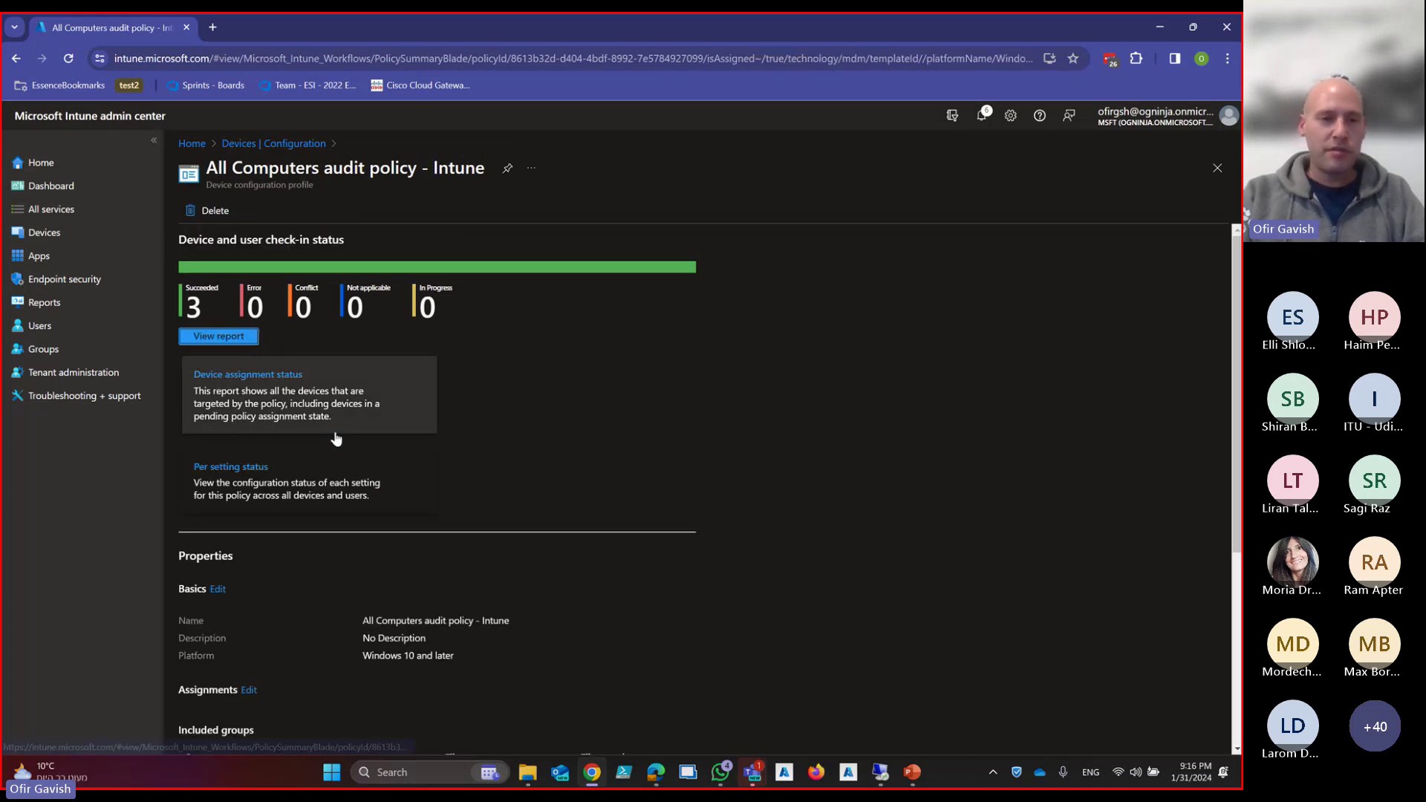
left_click(251, 473)
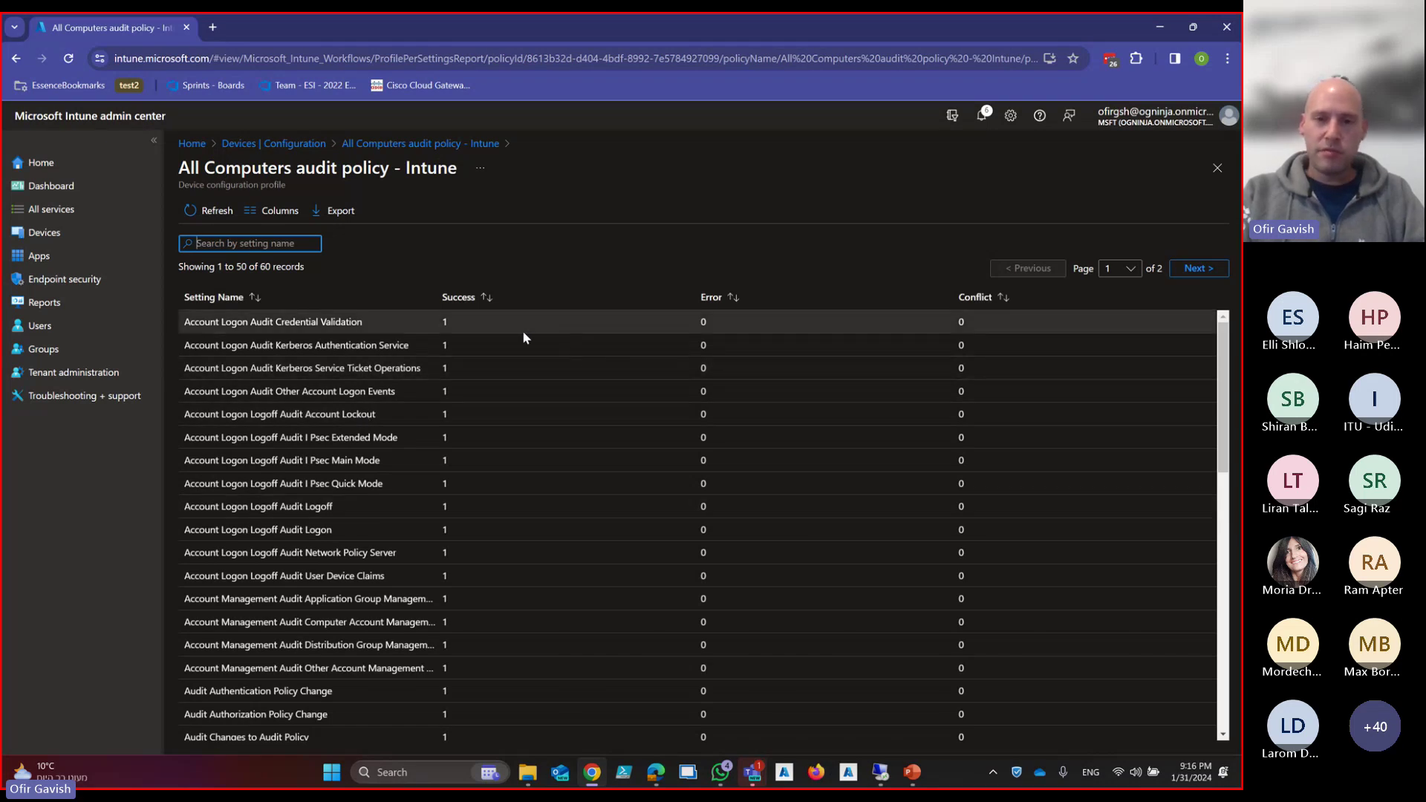
left_click(275, 143)
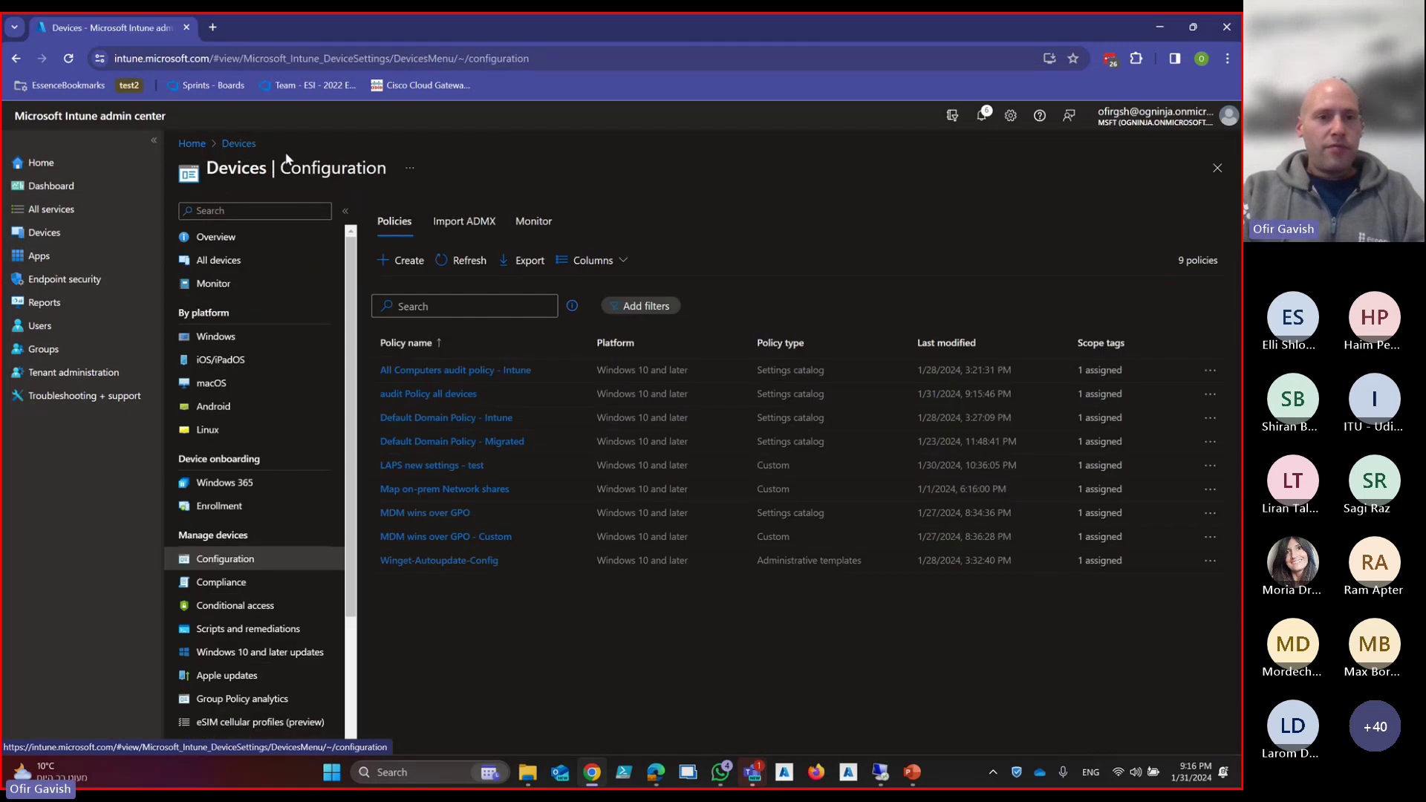
Open the configuration settings of All Computers audit policy - Intune, expand Administrative Templates and look at the settings picker without adding anything
left_click(454, 371)
scroll(370, 513, "down", 5)
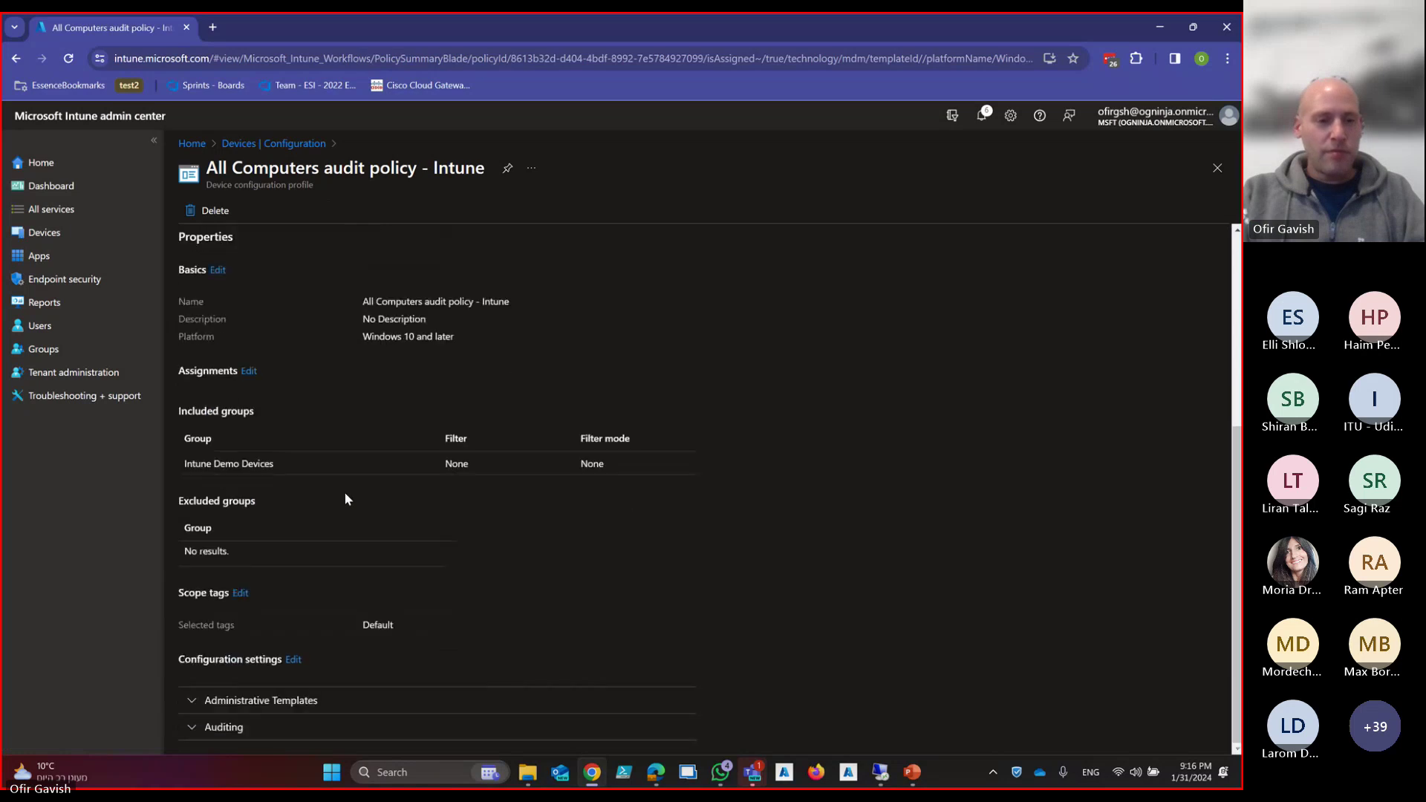
left_click(292, 660)
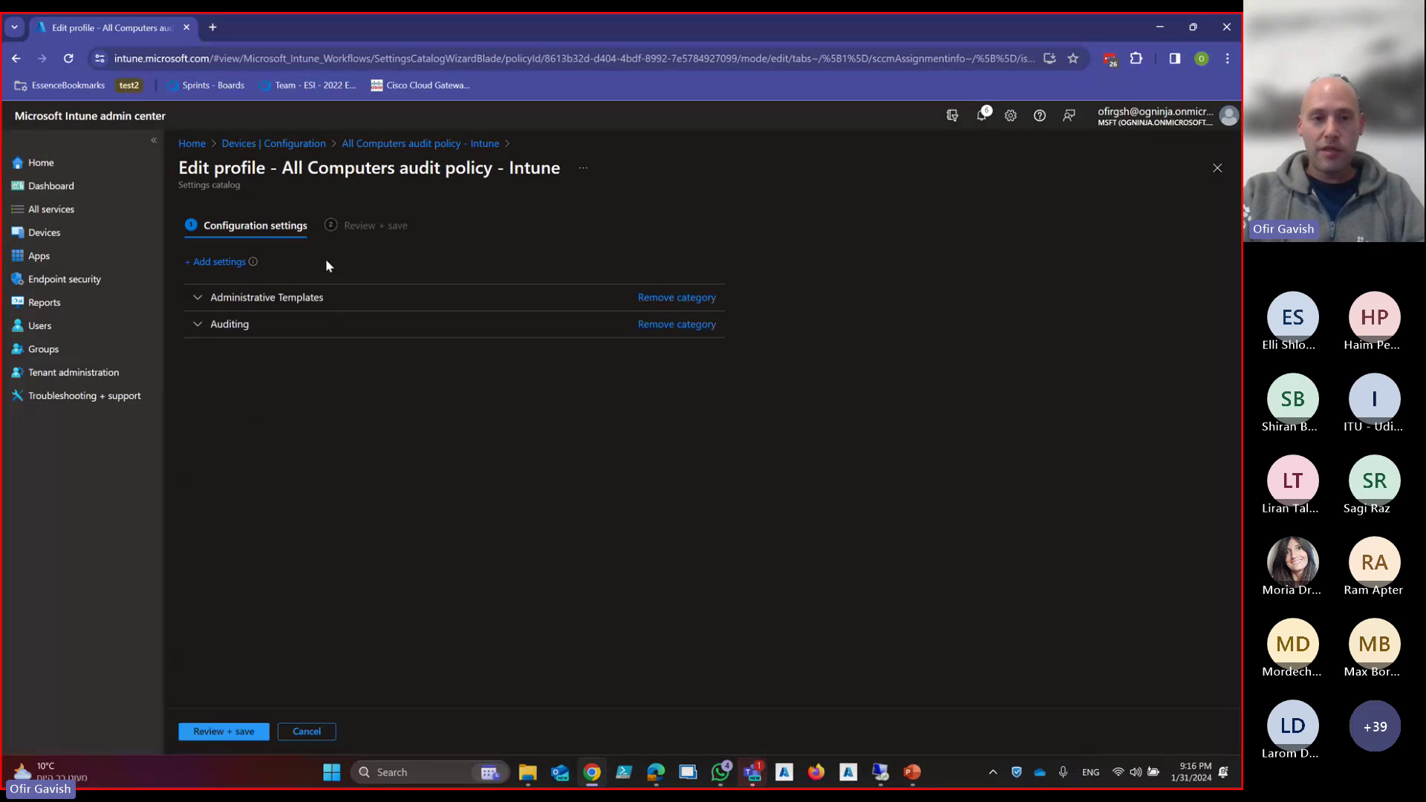
left_click(197, 298)
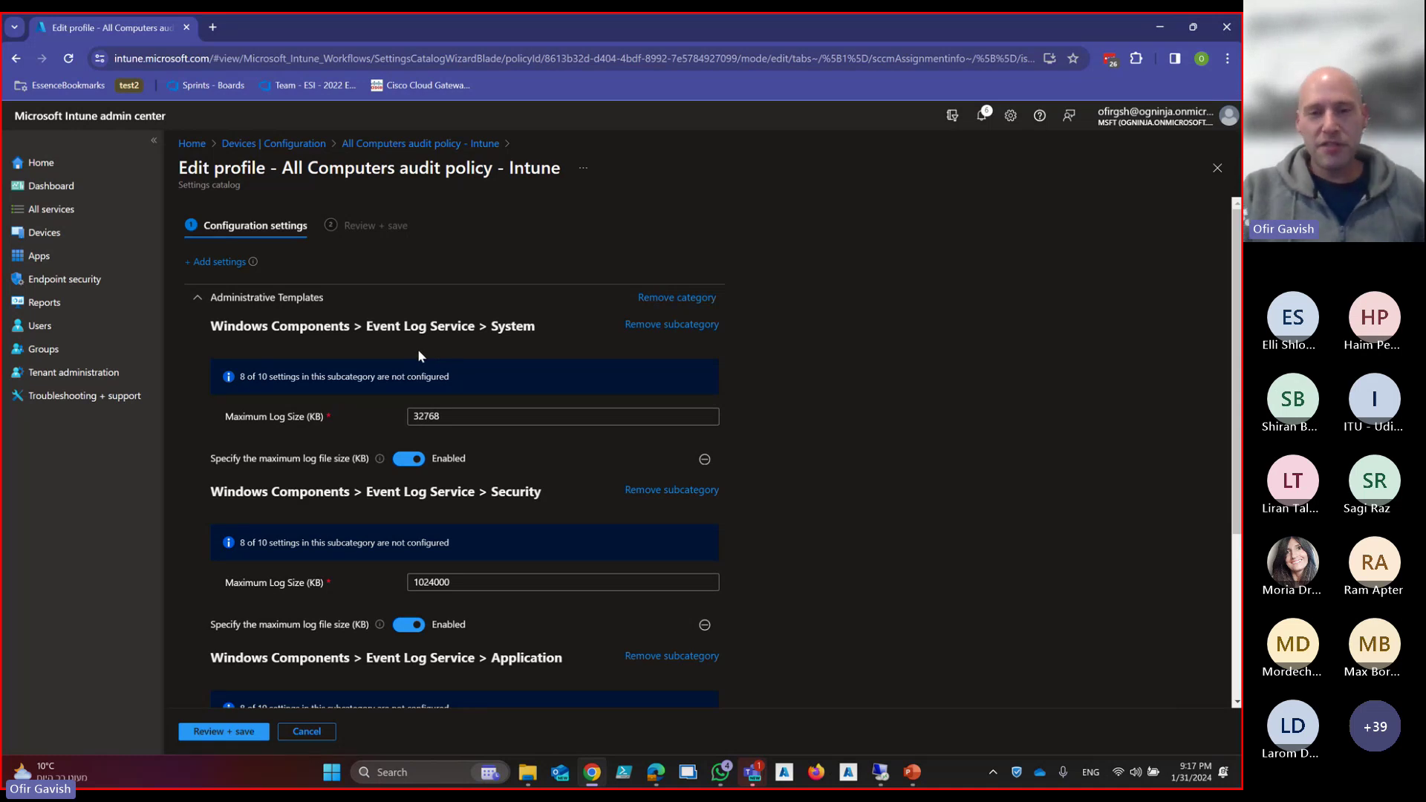
left_click(223, 263)
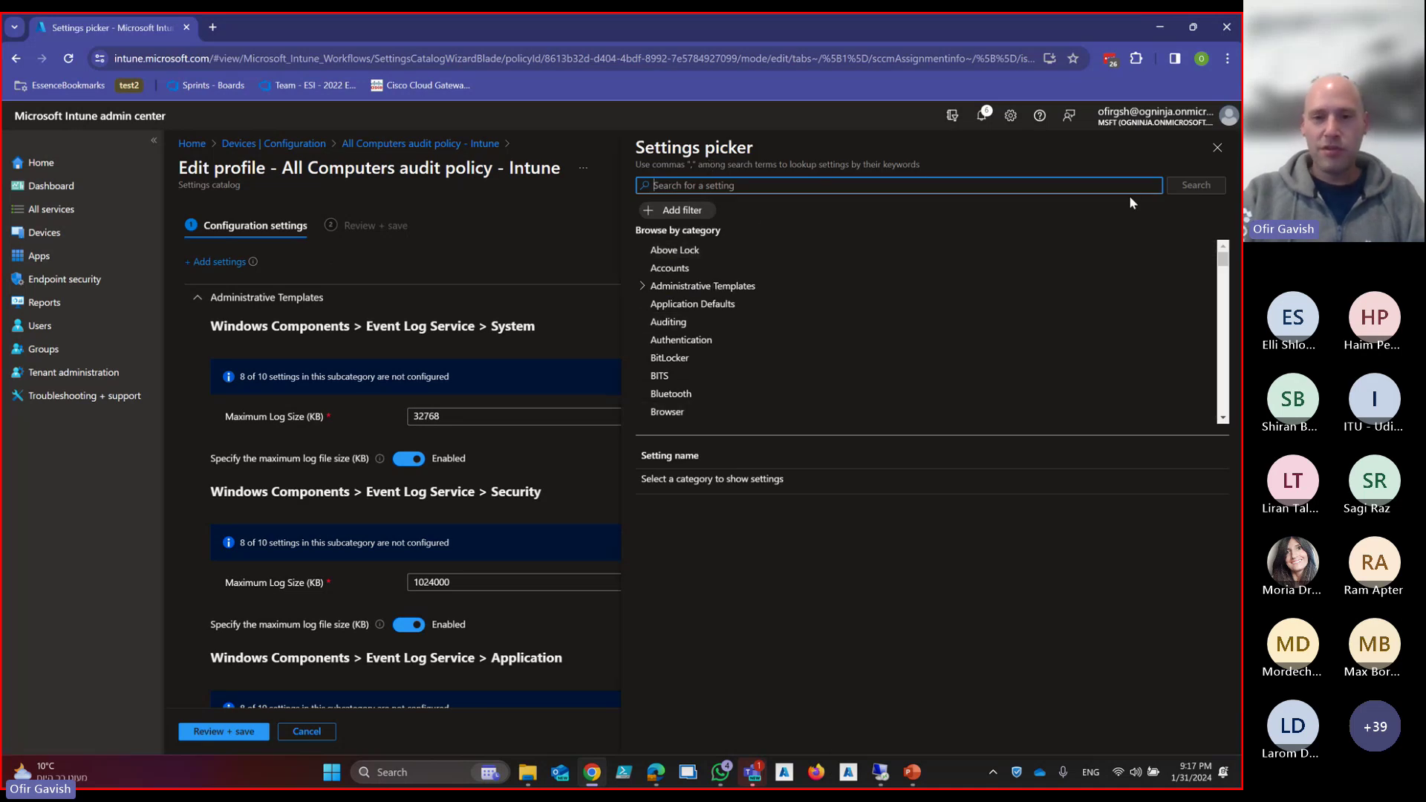
left_click(1217, 148)
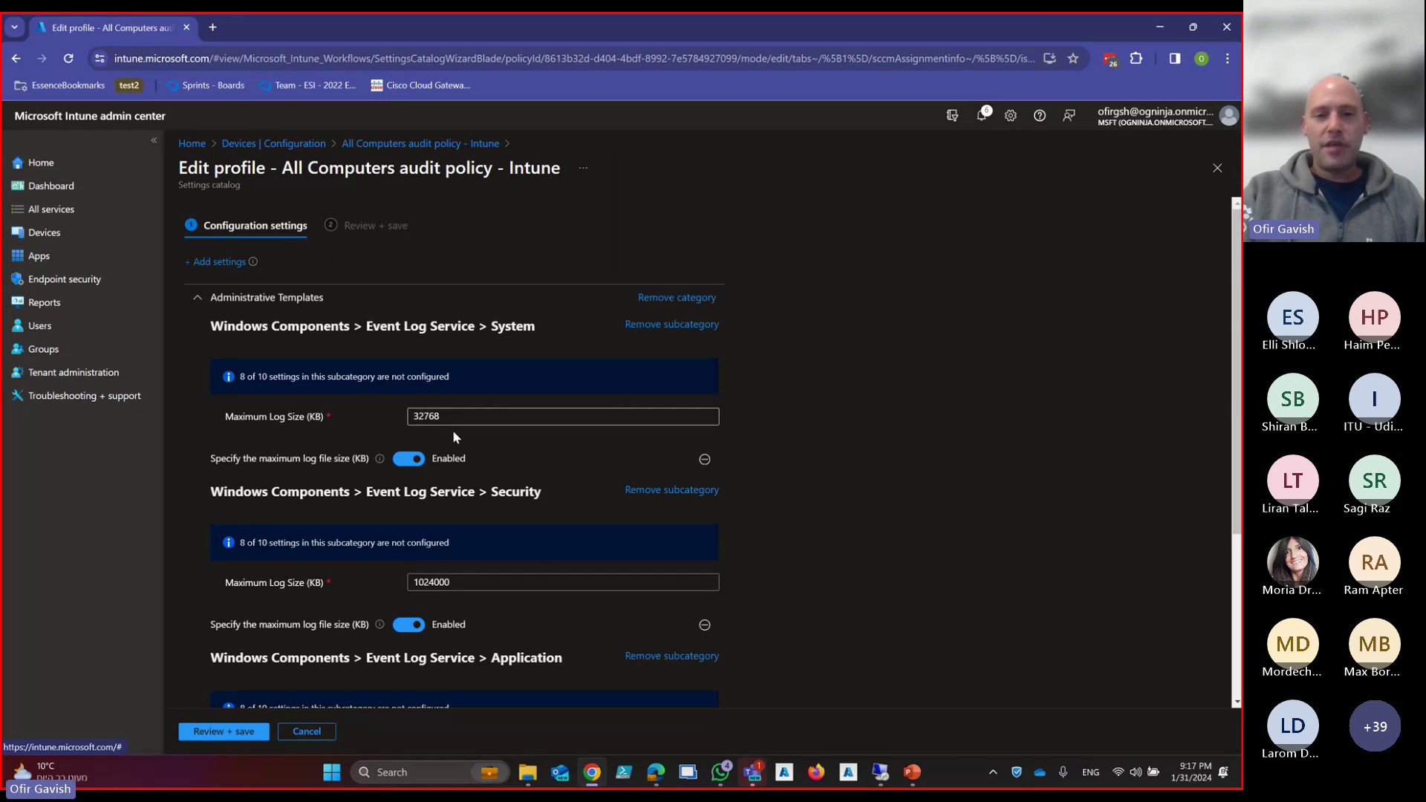
Examine the event log size, process creation and Auditing settings of the profile, and return to the configuration policies without saving
scroll(452, 437, "down", 3)
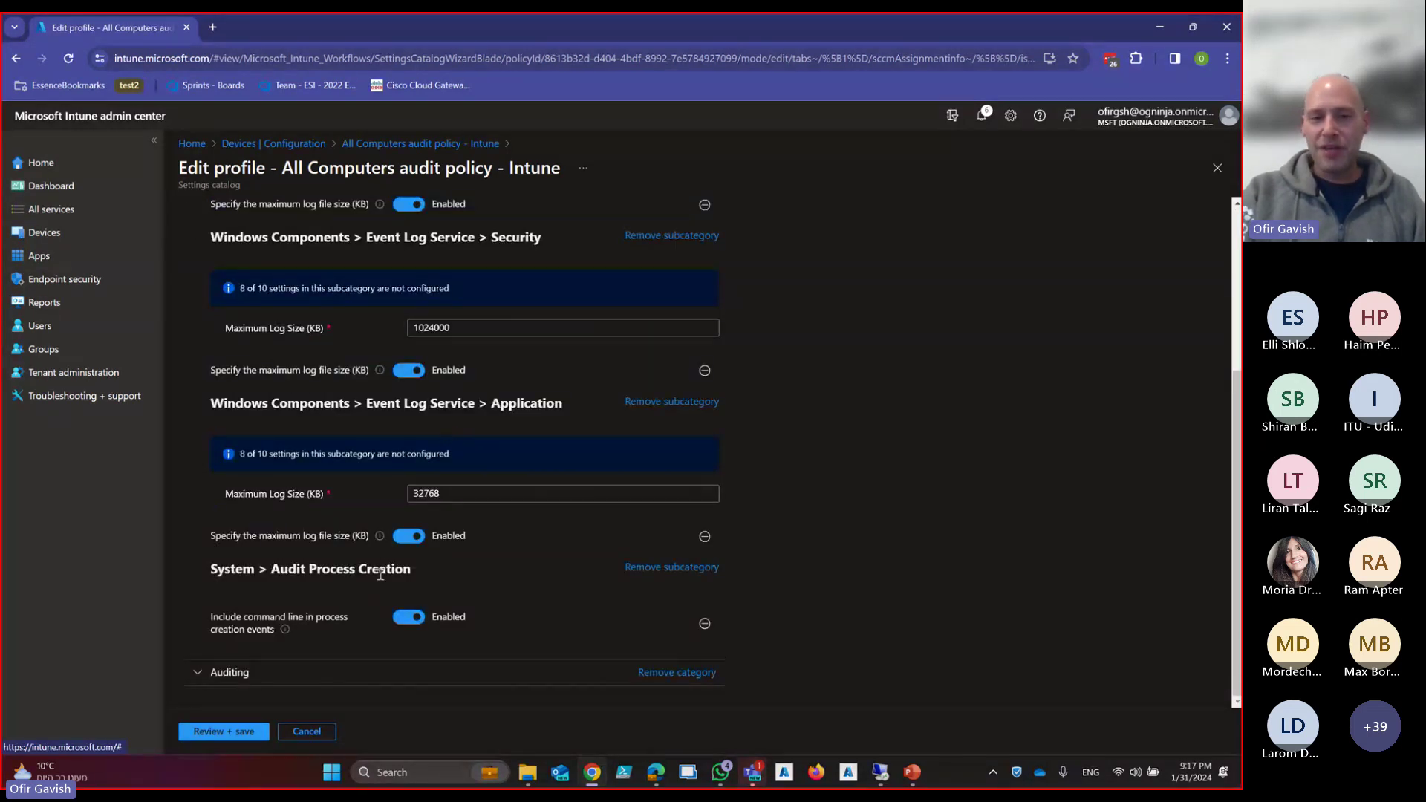
left_click(206, 676)
scroll(358, 654, "down", 4)
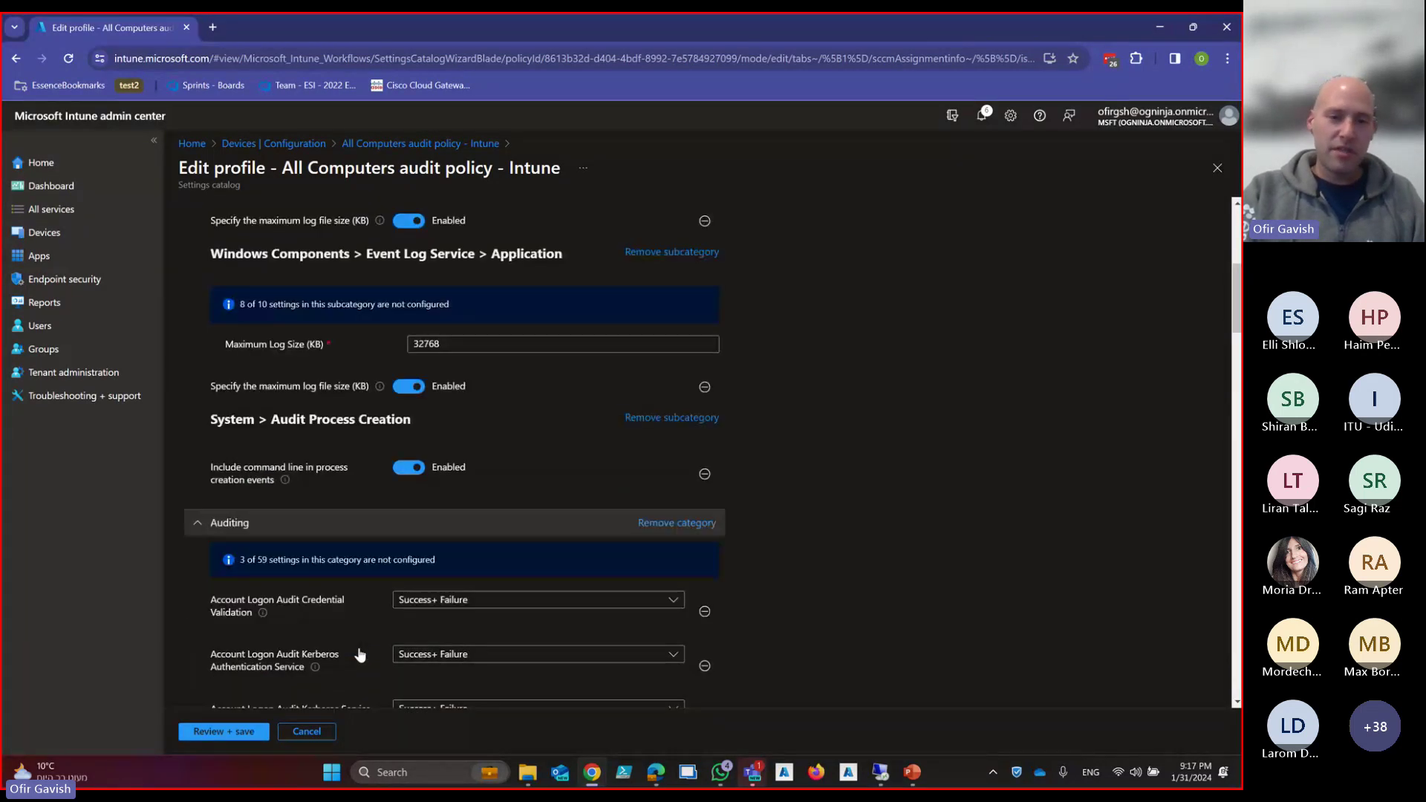
scroll(360, 654, "down", 4)
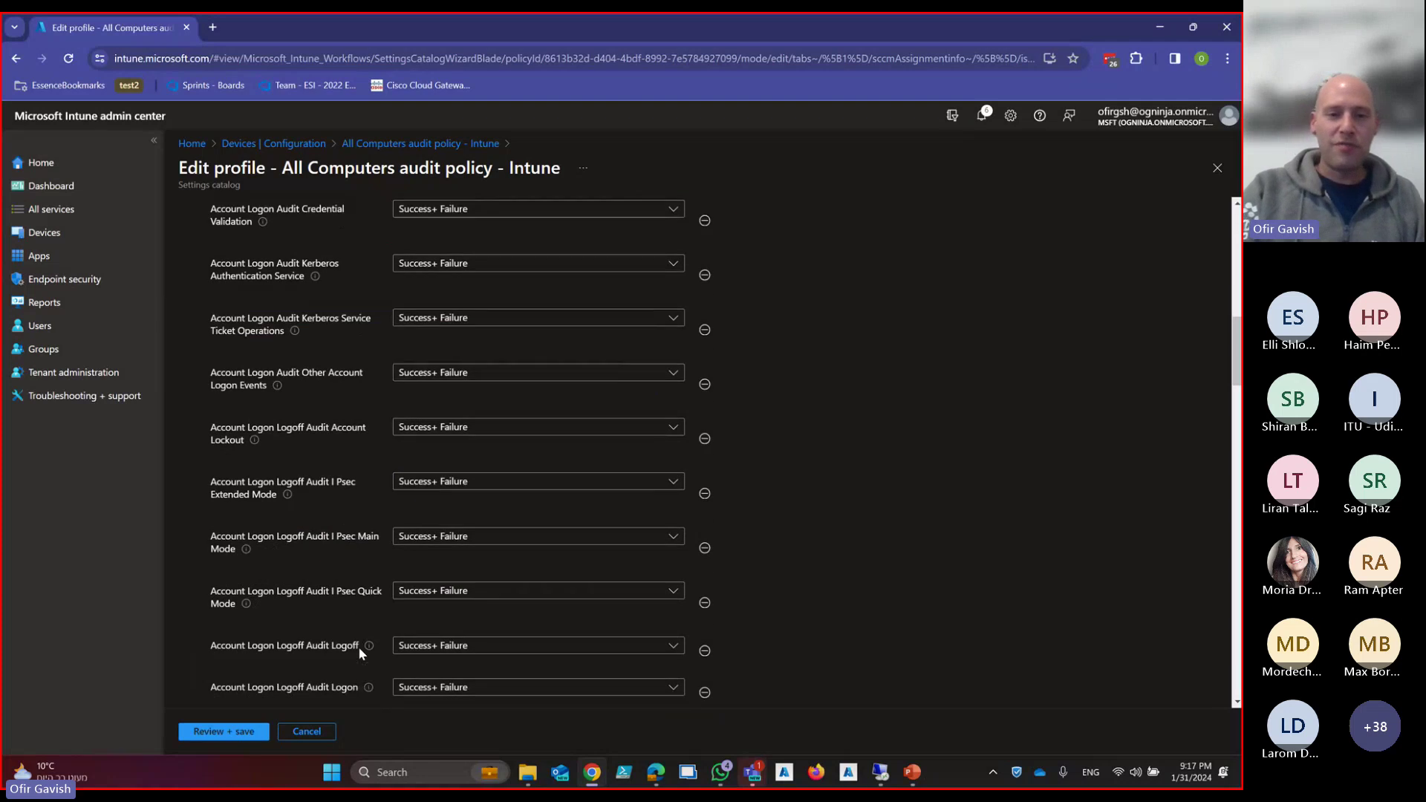
scroll(359, 652, "up", 15)
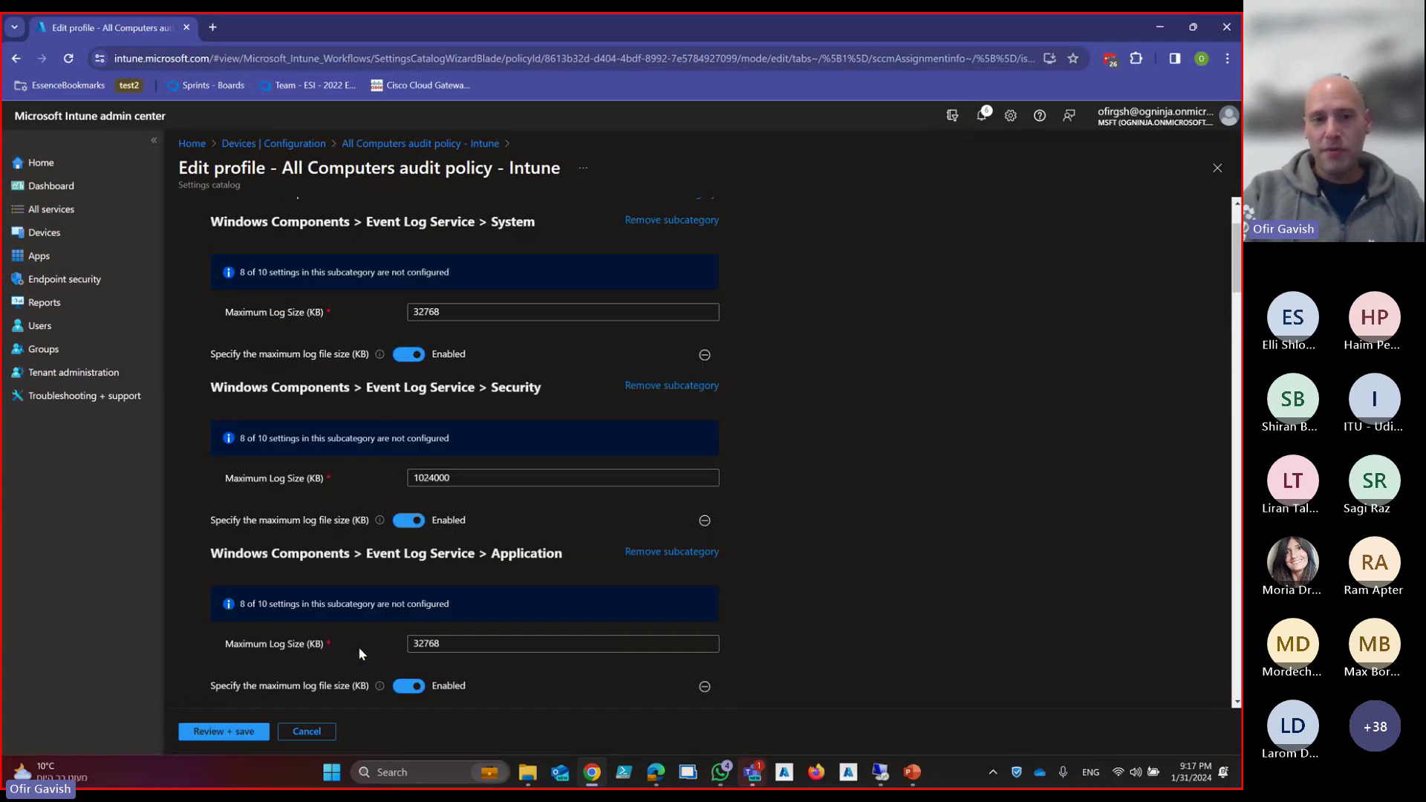
scroll(359, 653, "down", 12)
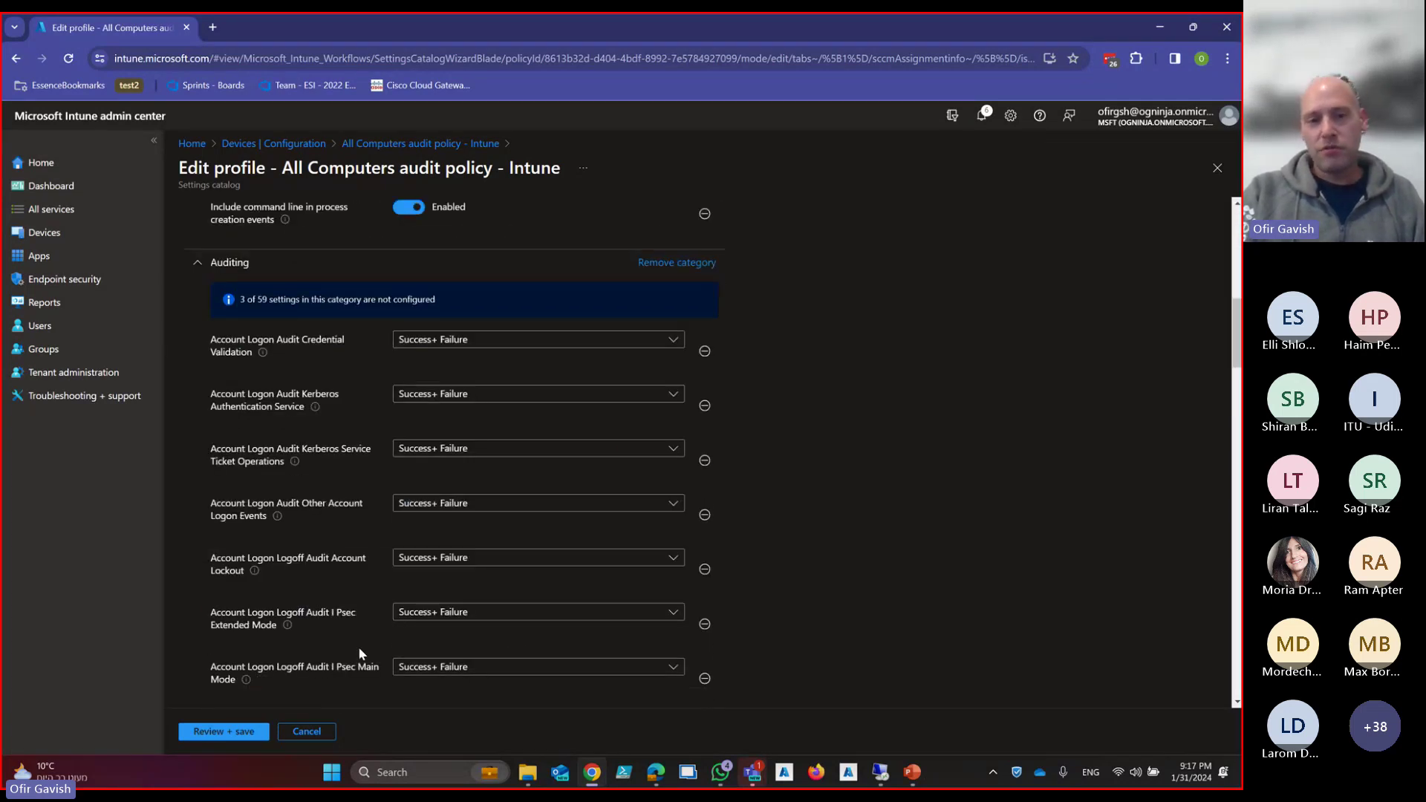
scroll(359, 650, "down", 5)
scroll(360, 650, "up", 17)
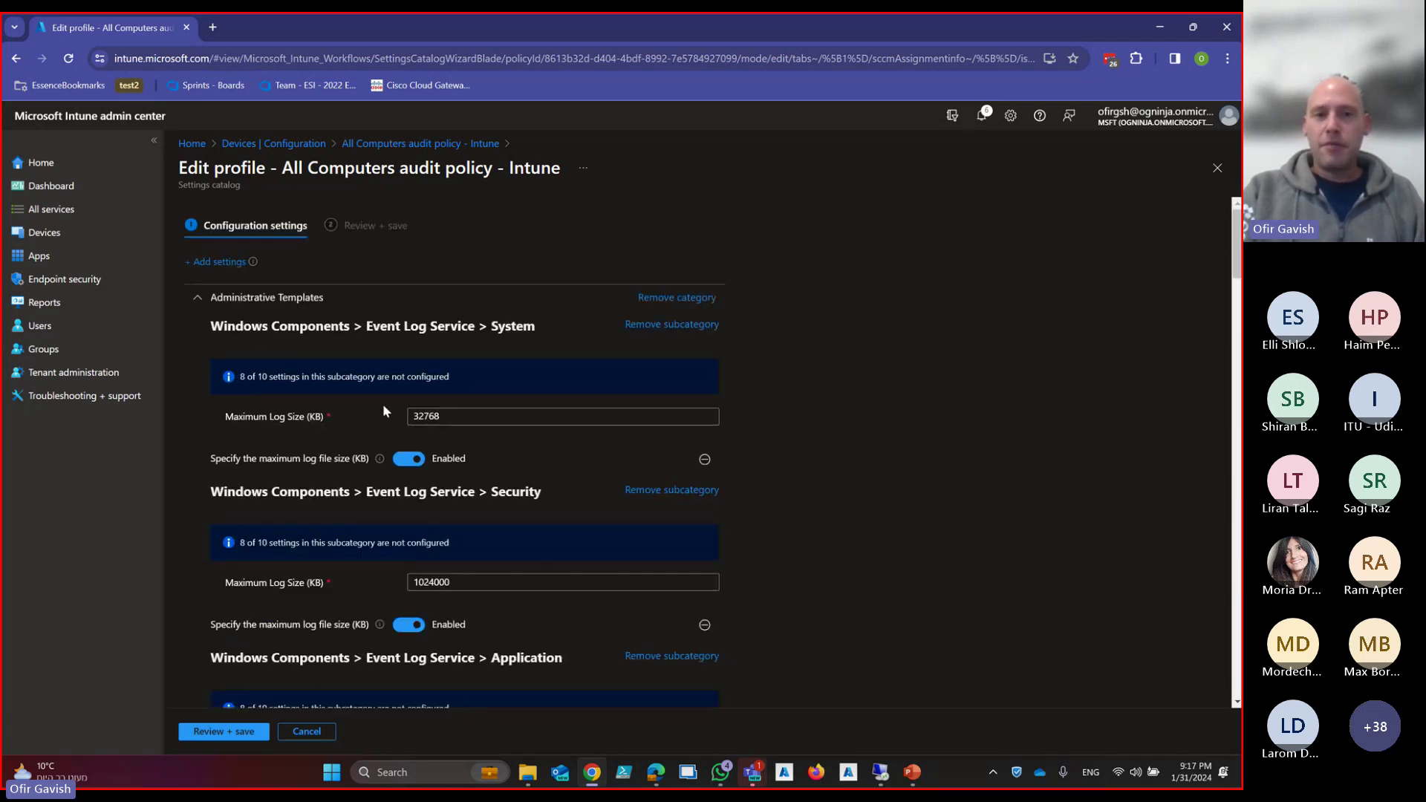
left_click(370, 143)
left_click(296, 144)
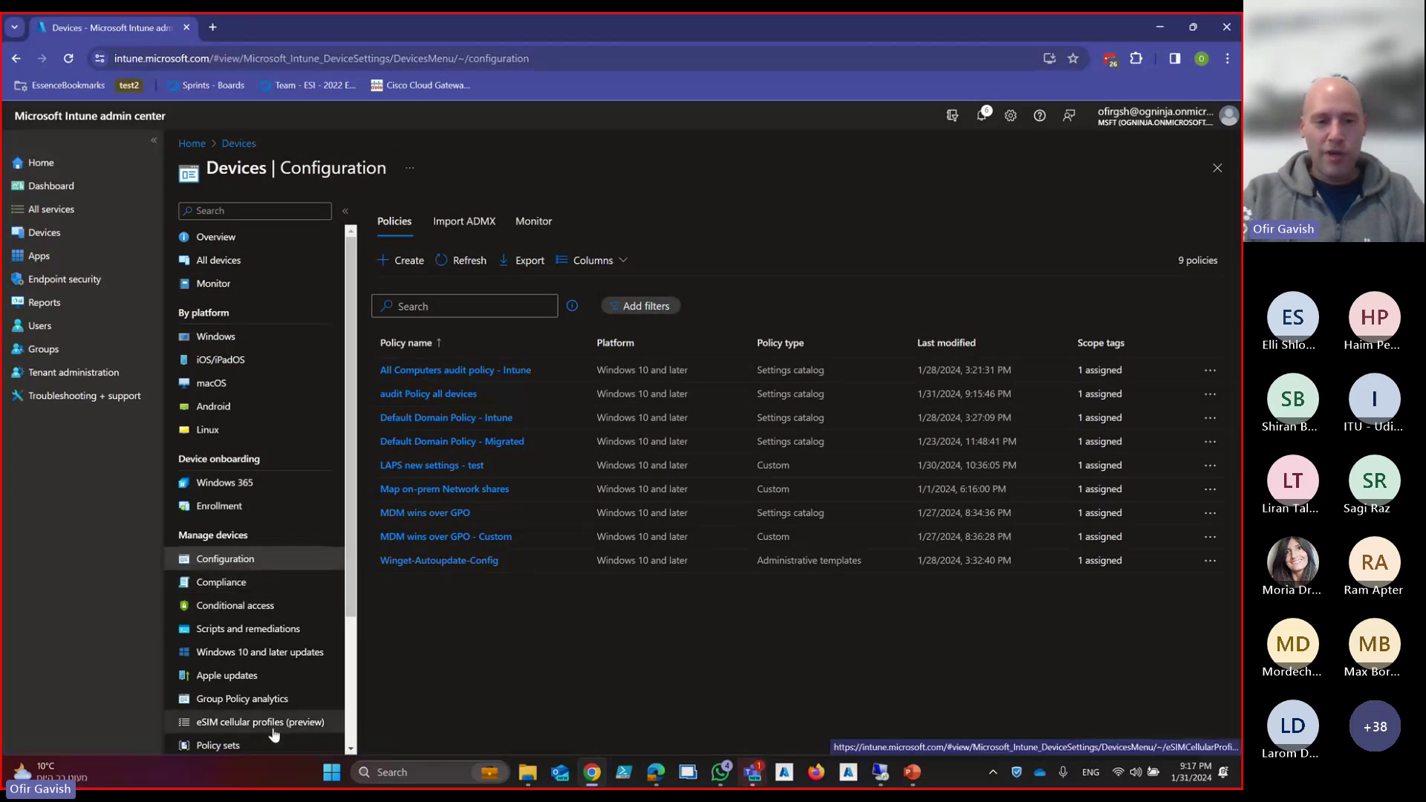
Delete the chrome.admx template from the imported ADMX templates in device configuration
left_click(245, 699)
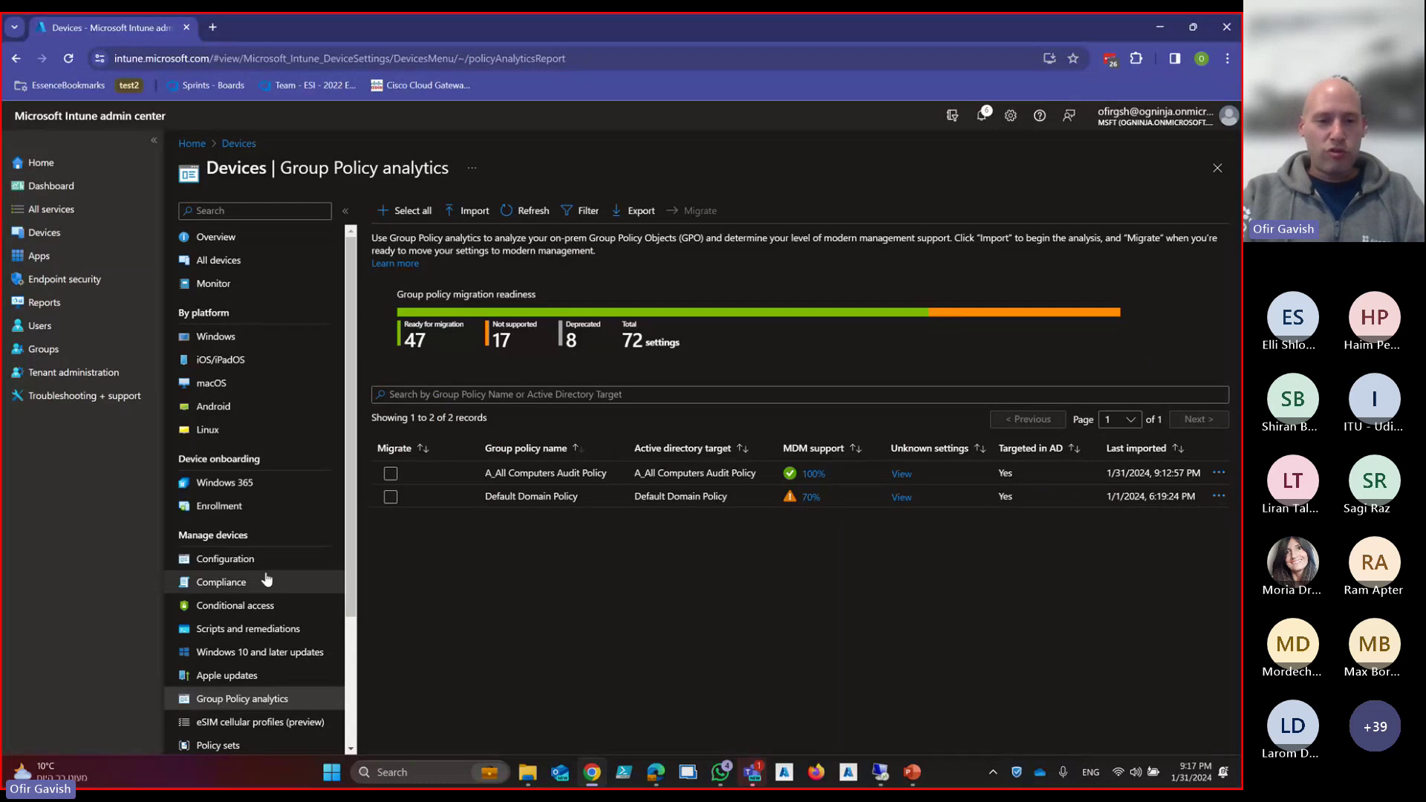
left_click(225, 558)
left_click(462, 232)
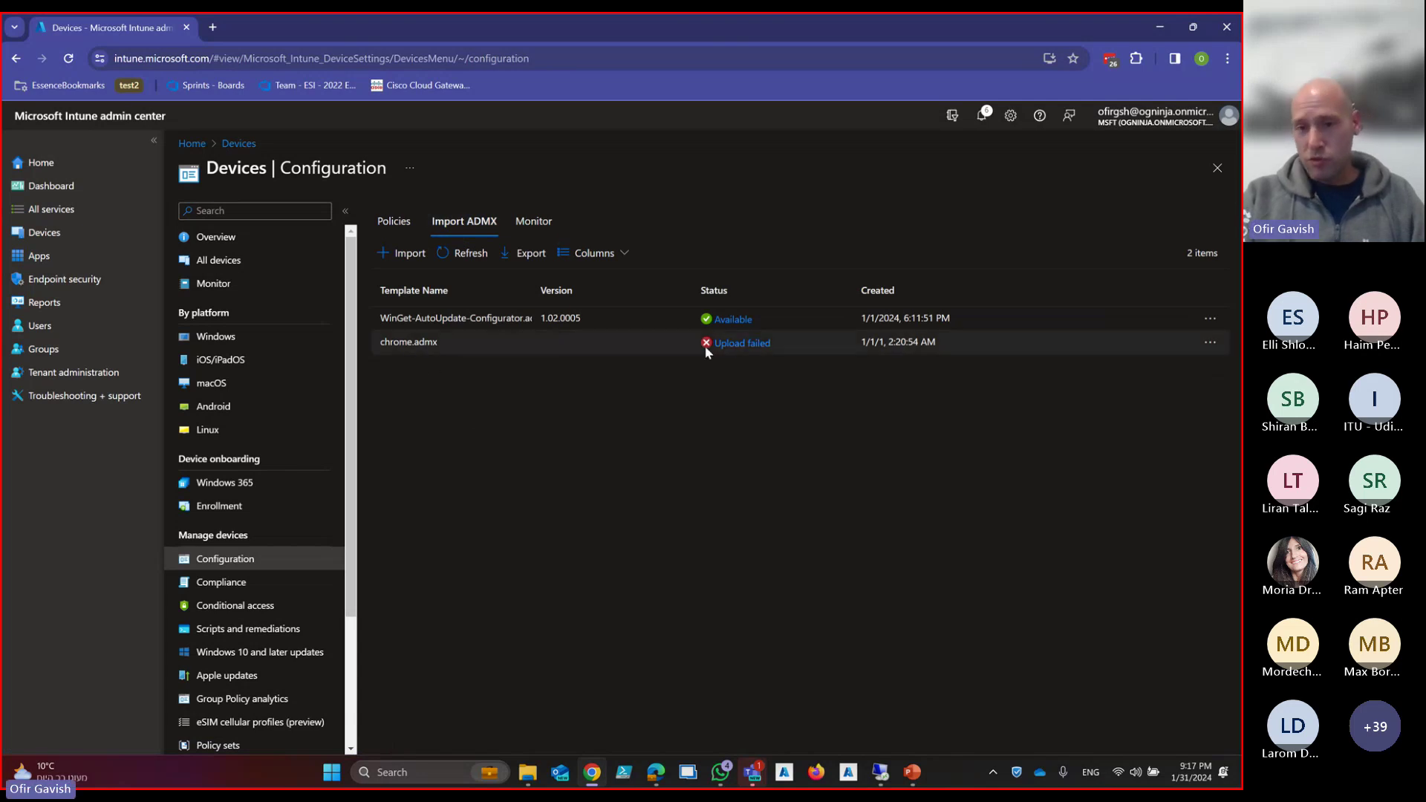
left_click(1209, 342)
left_click(1200, 368)
left_click(754, 502)
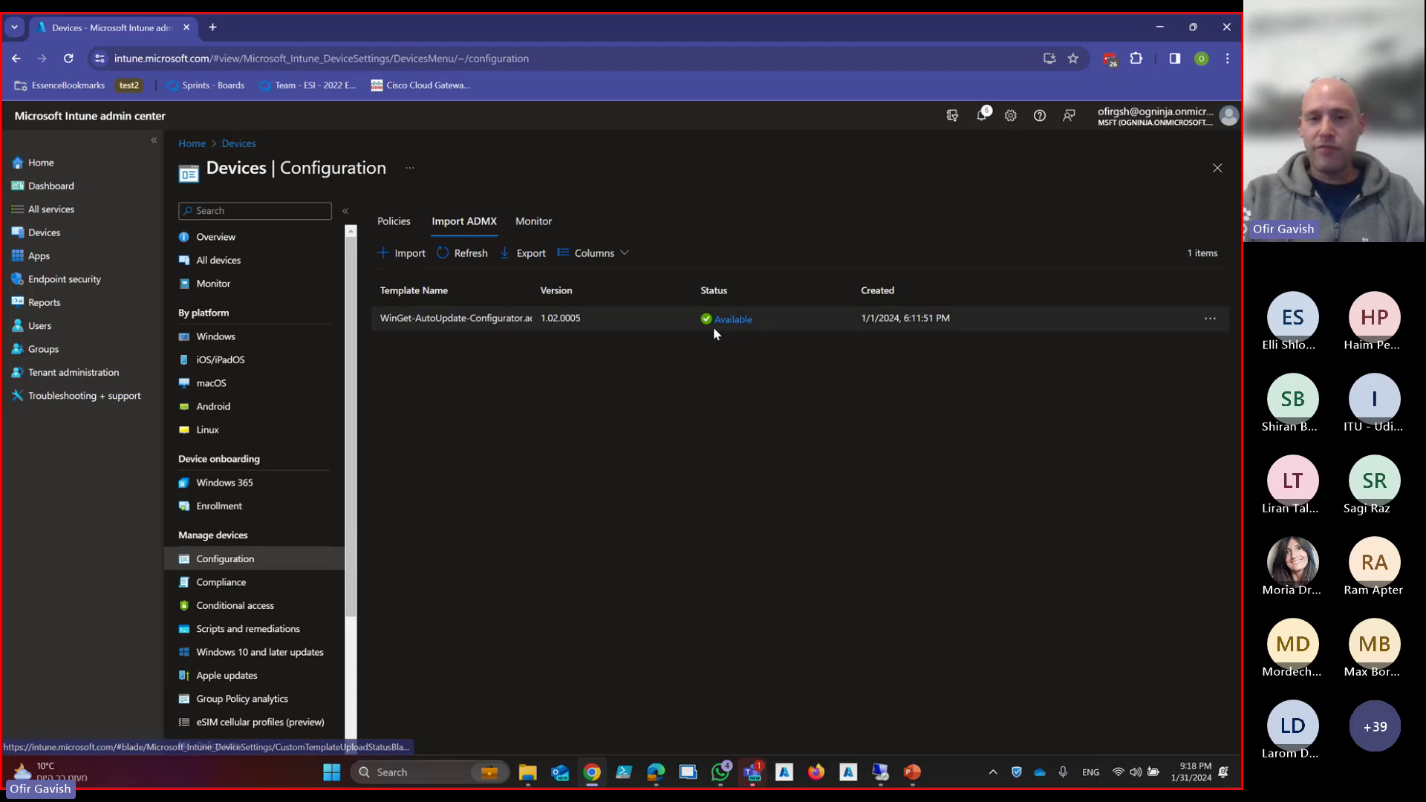
Start a new ADMX import and choose WinGet-AutoUpdate-Configurator.admx from the Downloads folder as the ADMX file
left_click(391, 260)
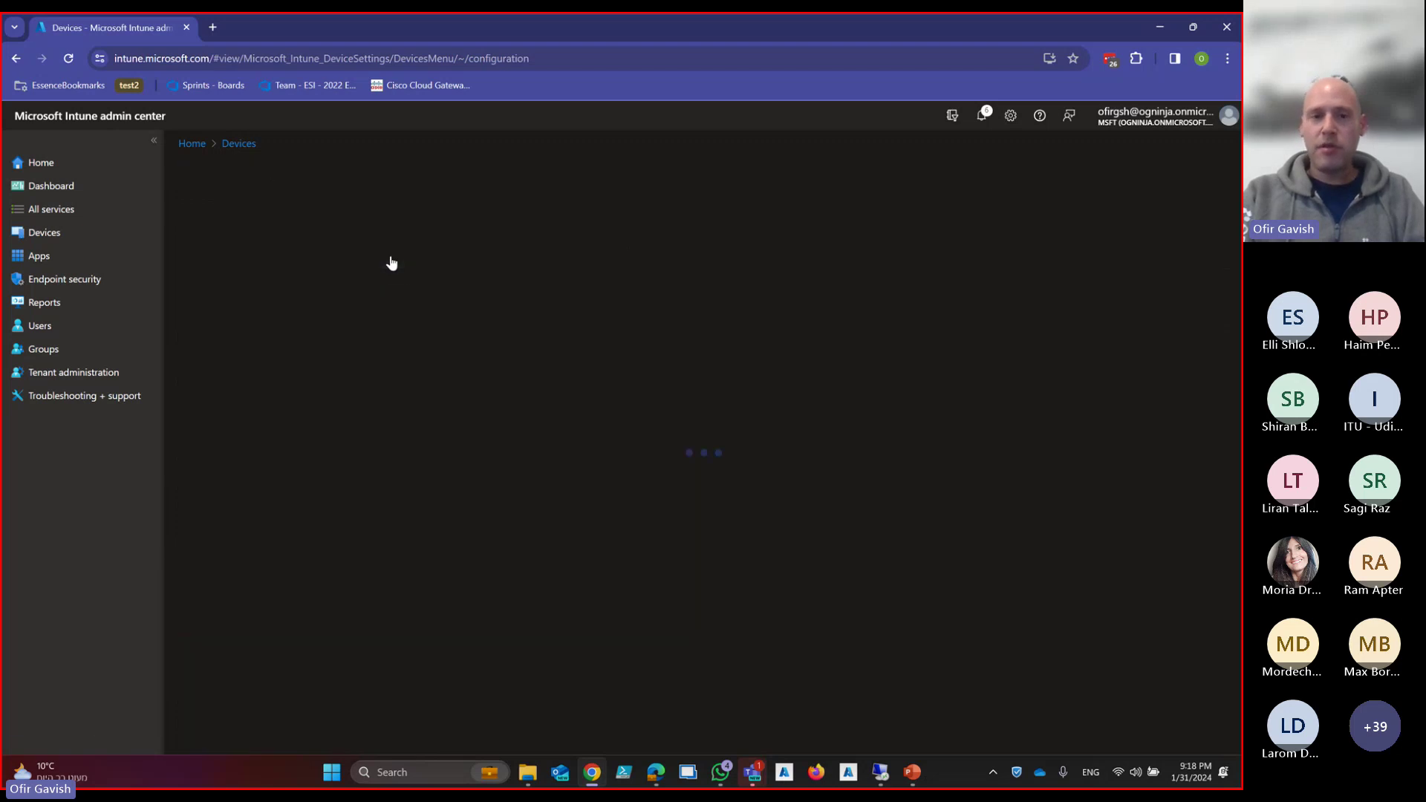
left_click(446, 320)
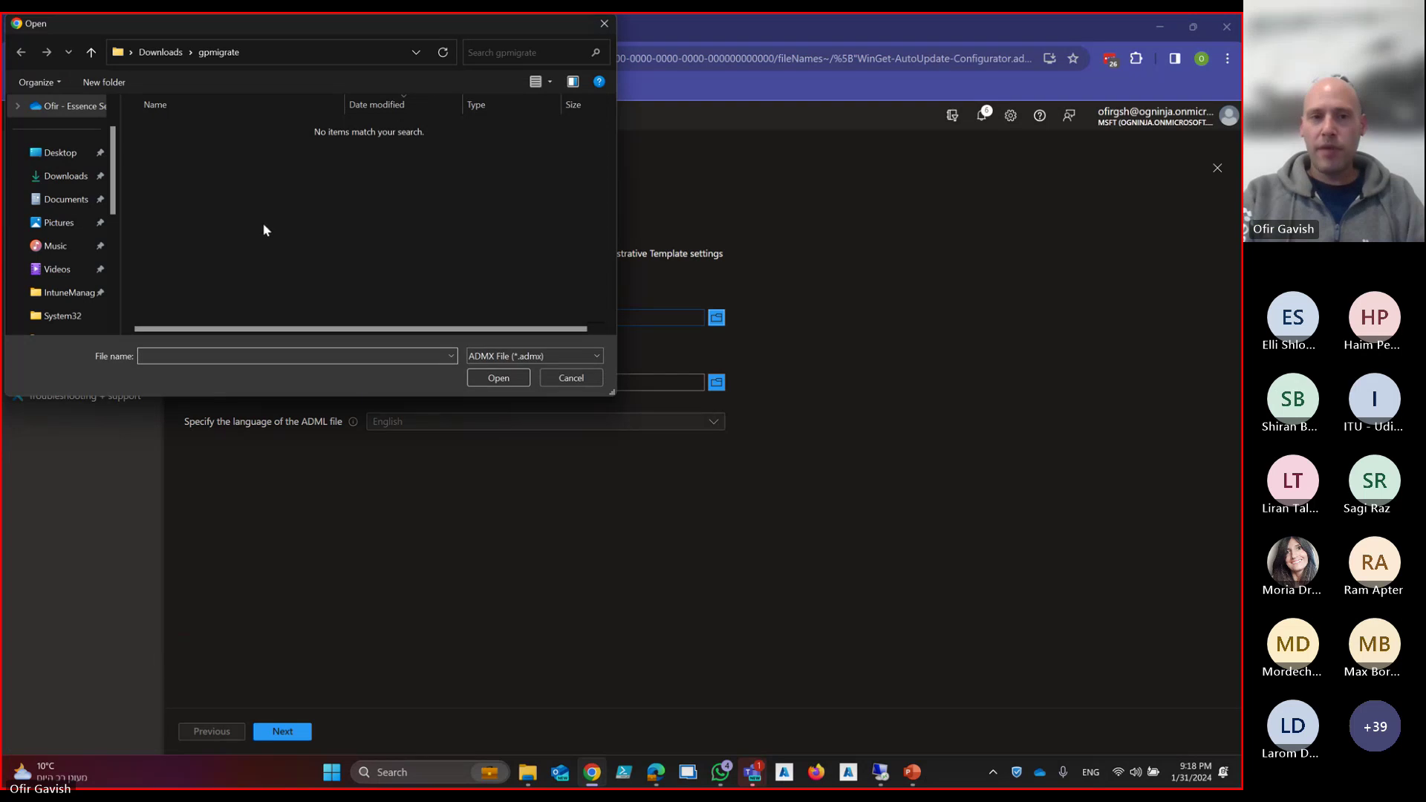
left_click(66, 176)
scroll(260, 230, "down", 3)
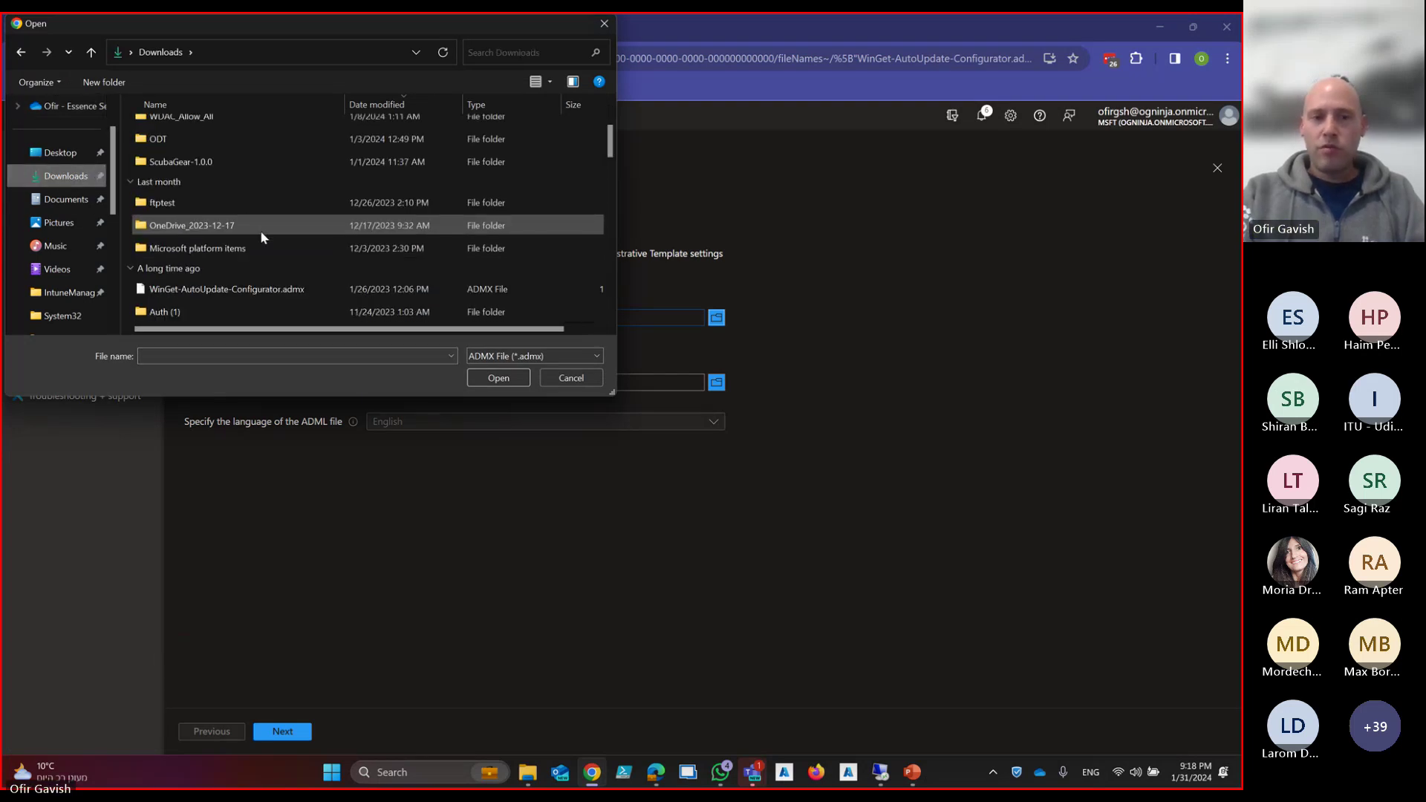
left_click(261, 292)
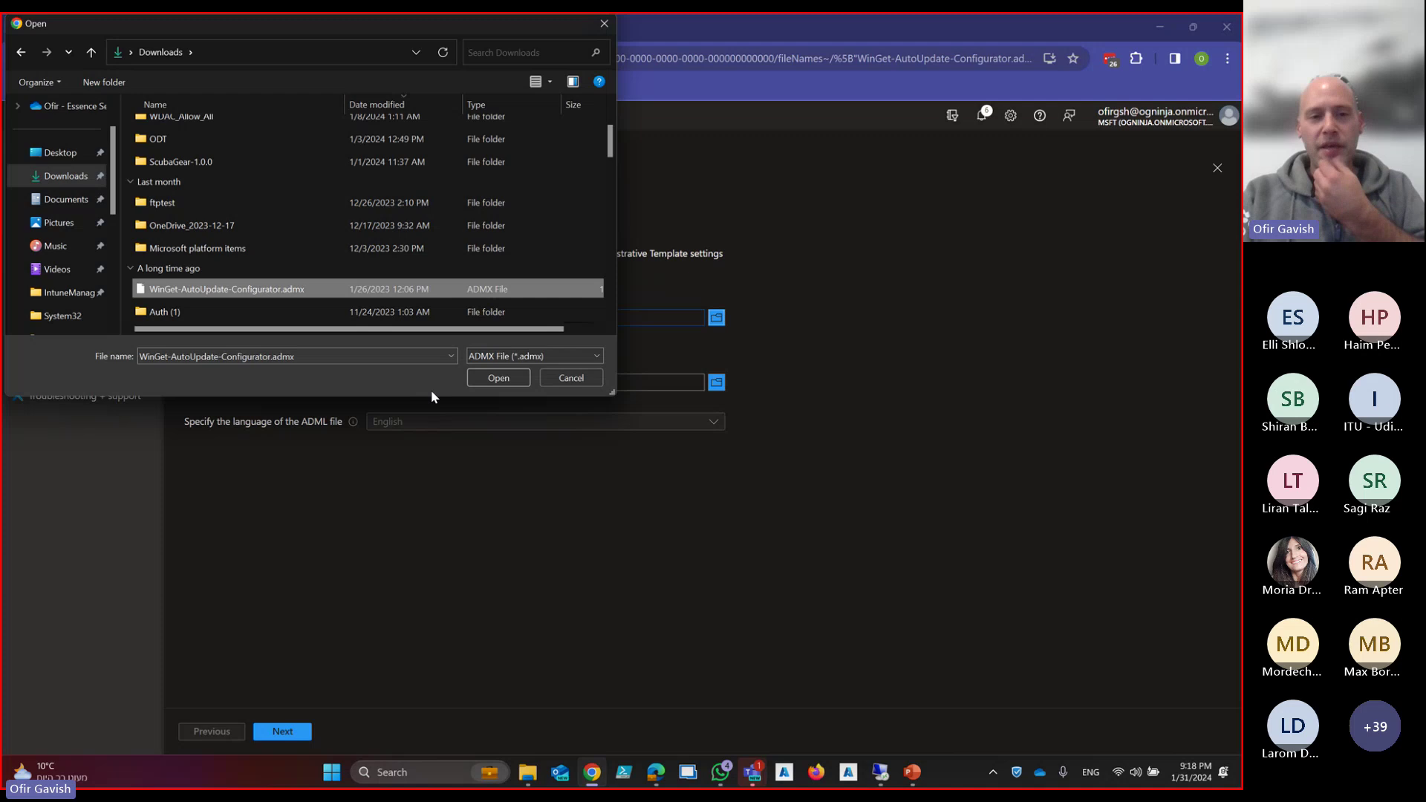
left_click(498, 380)
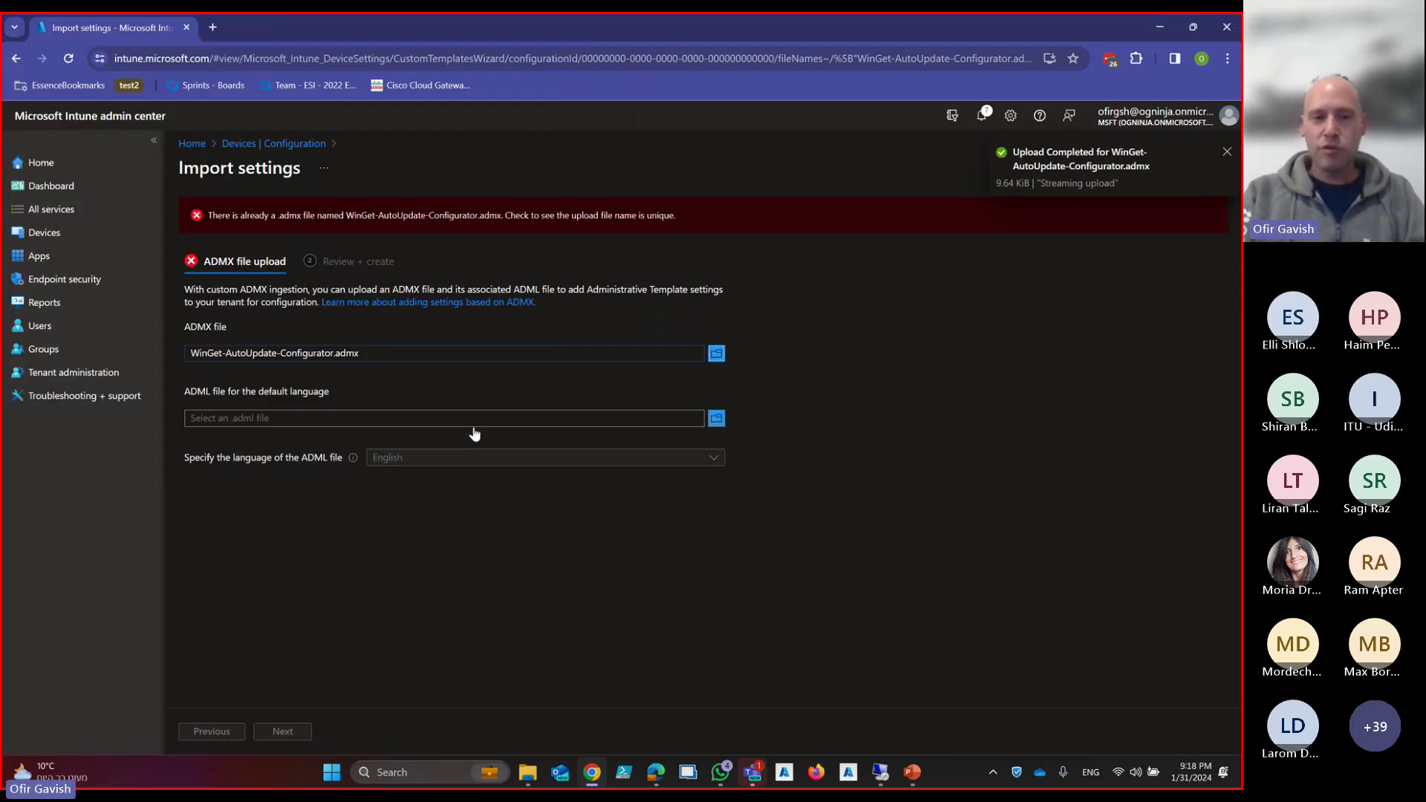
Choose WinGet-AutoUpdate-Configurator.adml from the Downloads folder as the default language file and create the ADMX import
left_click(466, 416)
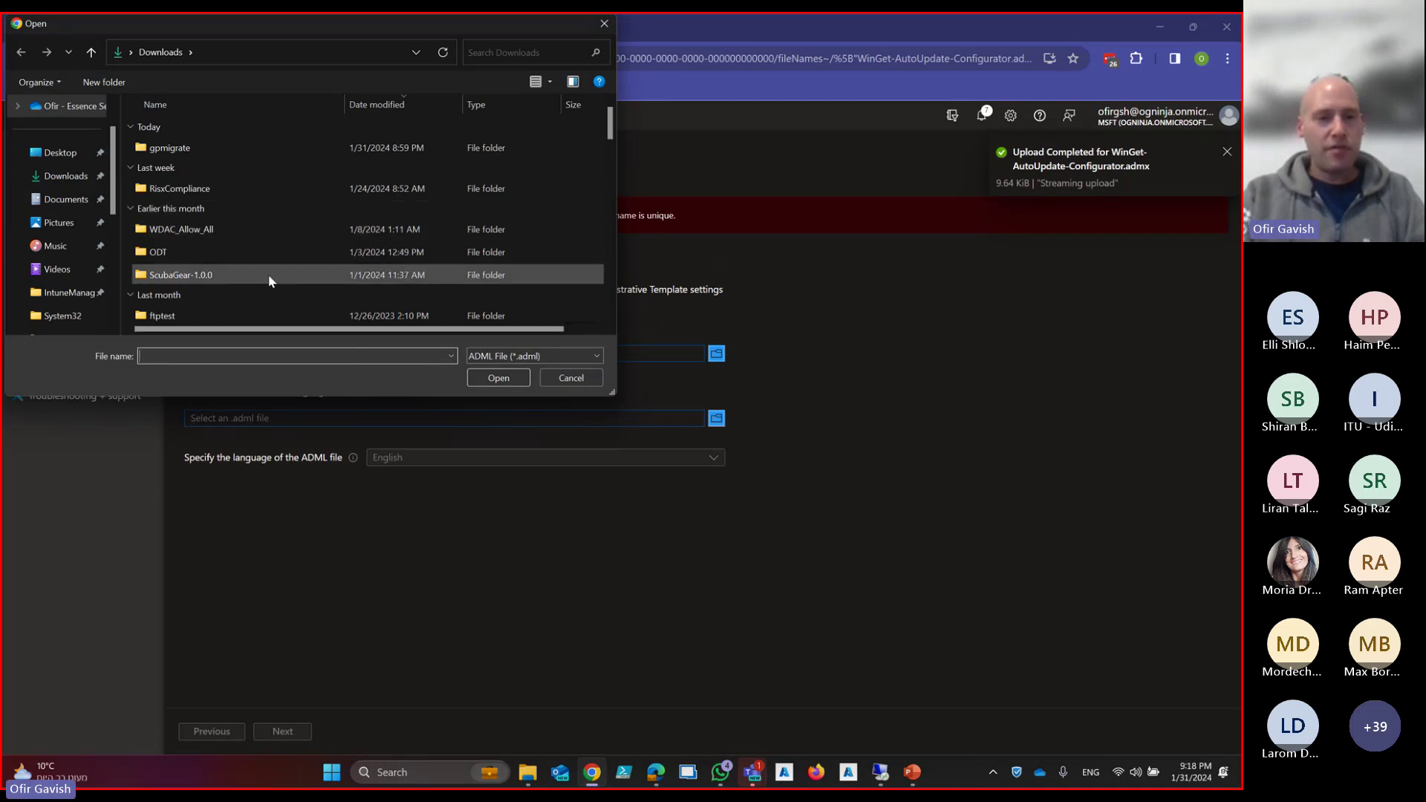
scroll(269, 281, "down", 3)
left_click(261, 154)
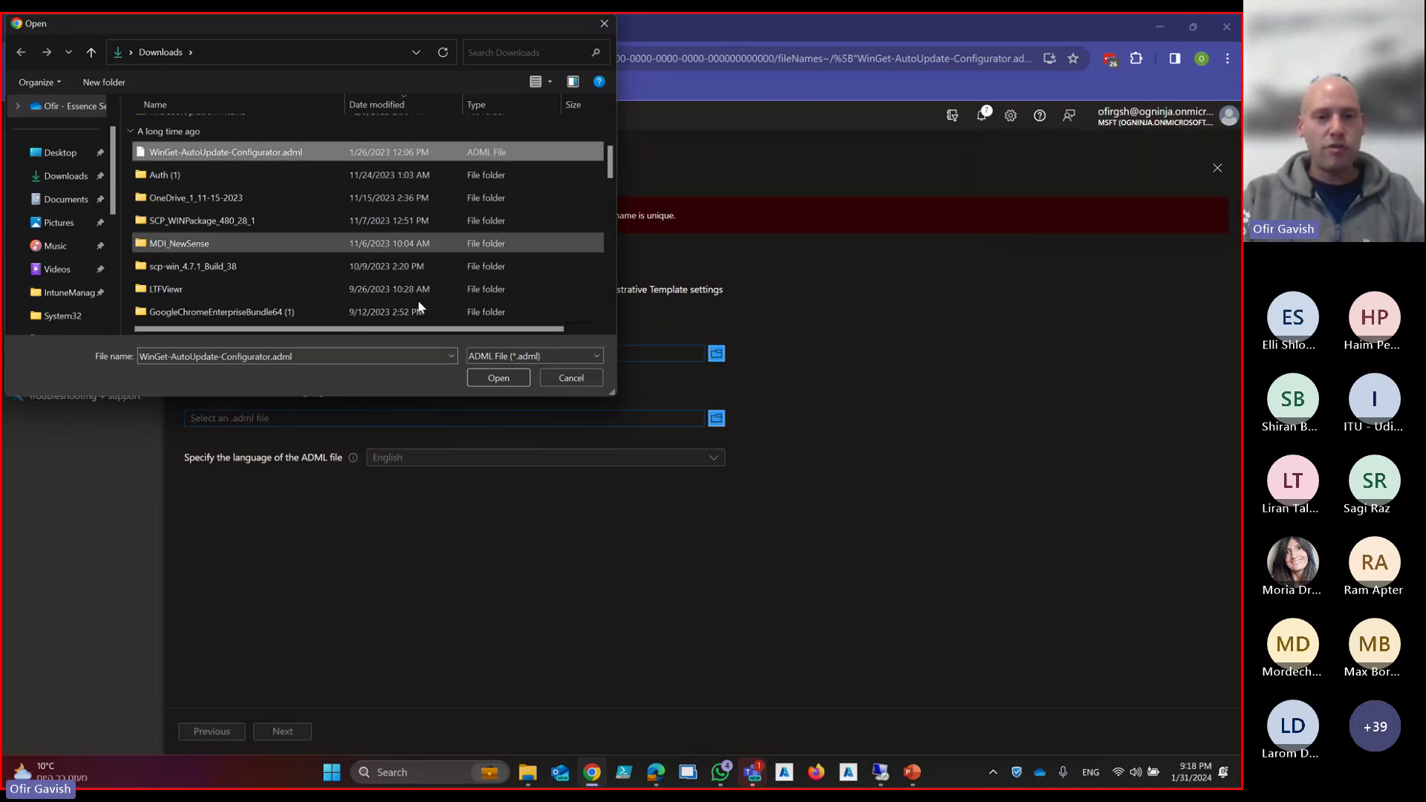
left_click(498, 378)
left_click(302, 735)
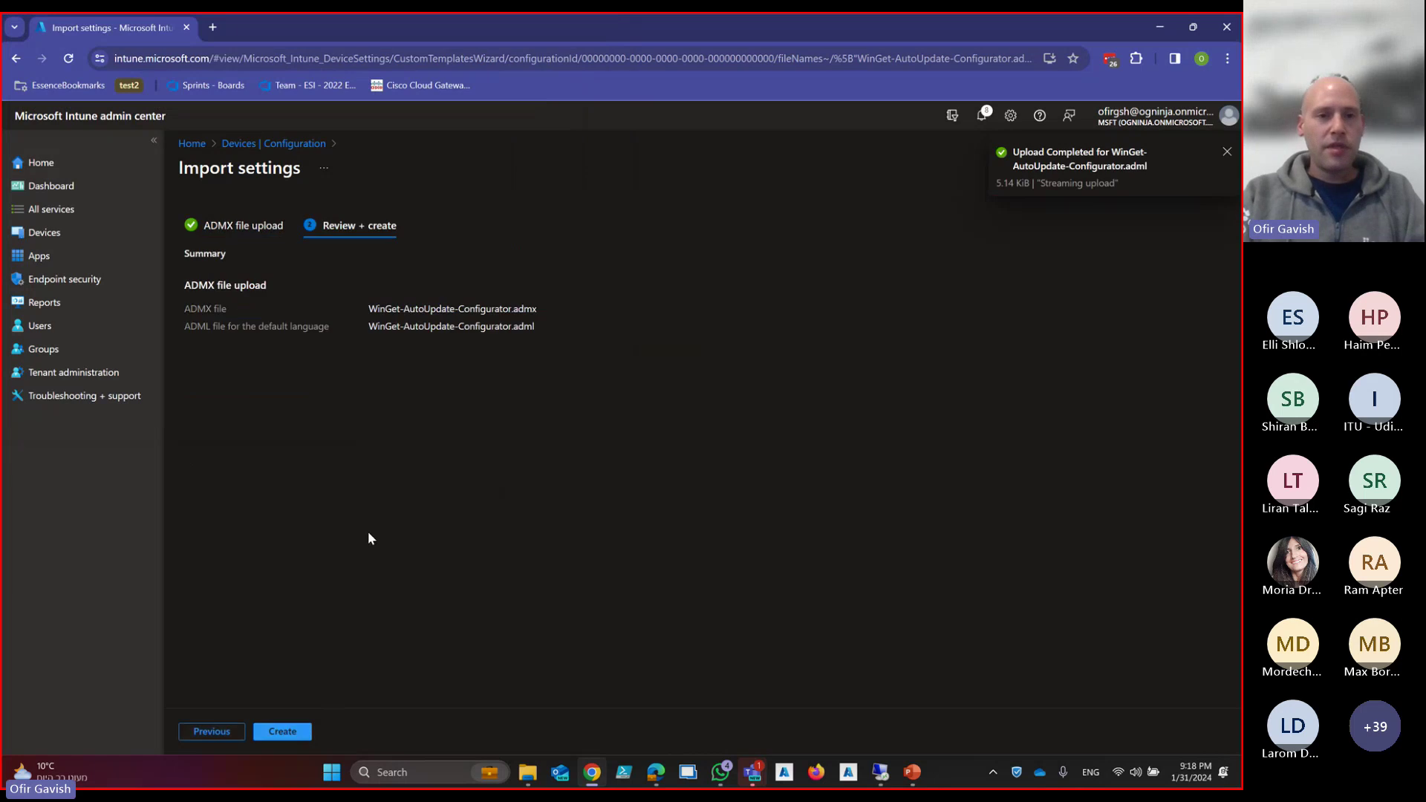
left_click(297, 731)
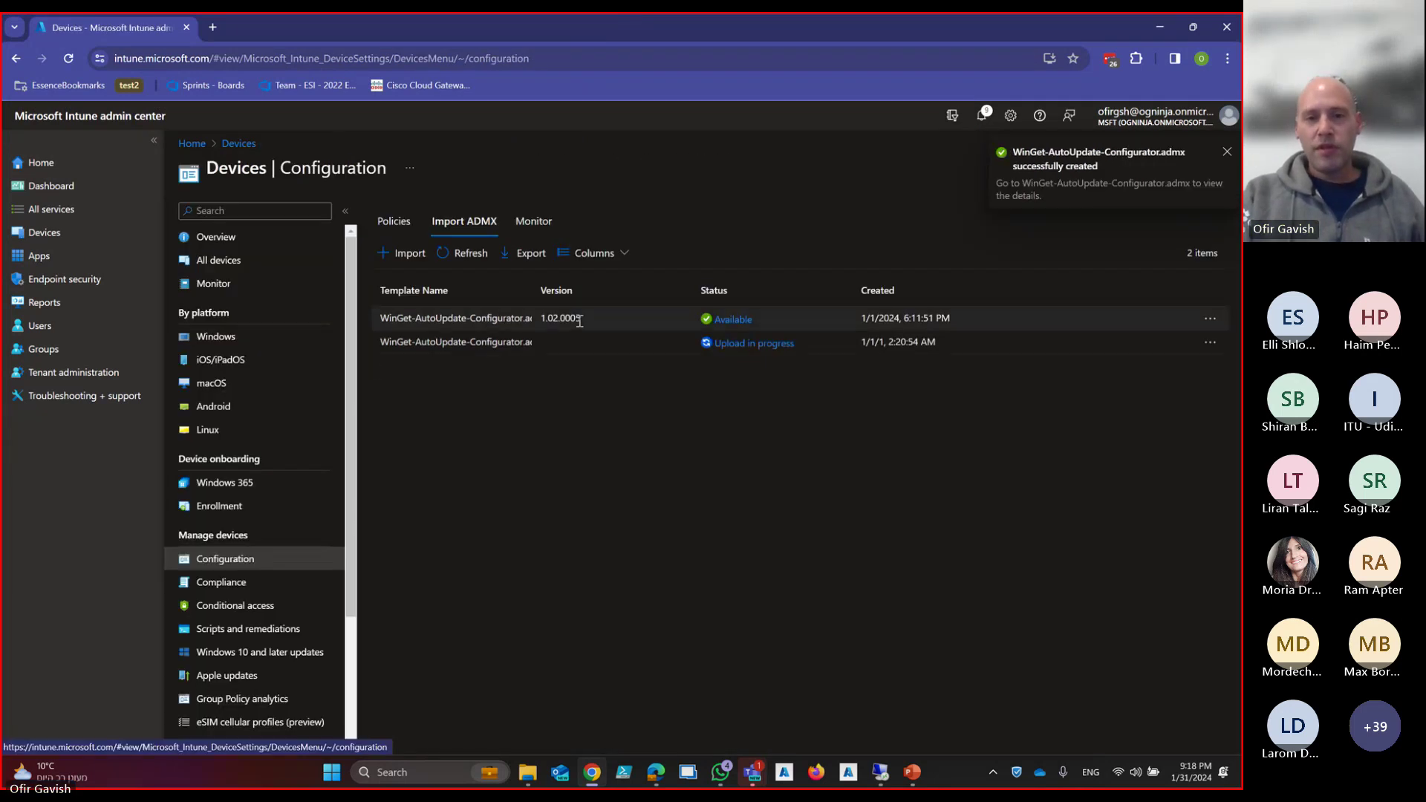
left_click(1211, 343)
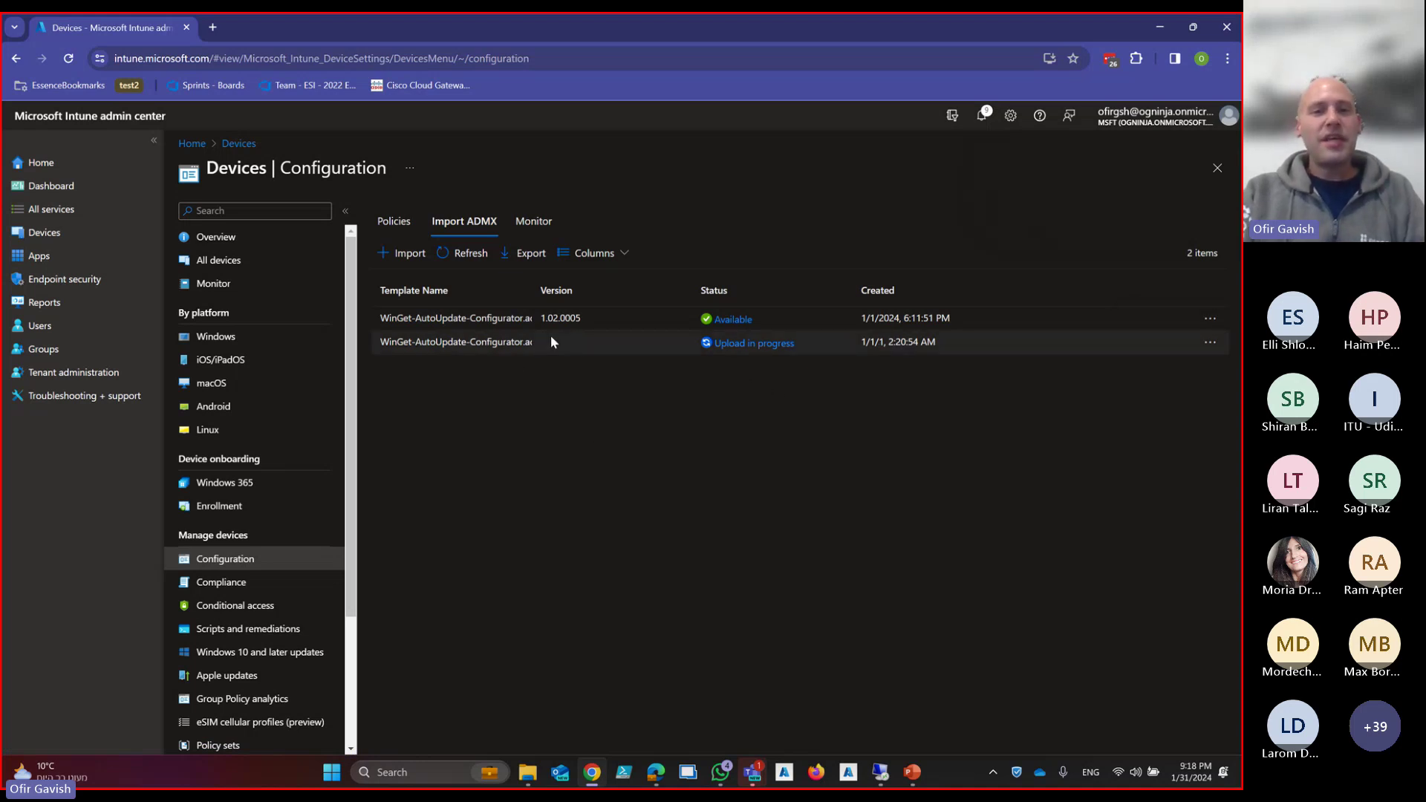
Start a new configuration profile for Windows 10 and later from the Imported Administrative templates (Preview) template
left_click(392, 220)
left_click(407, 269)
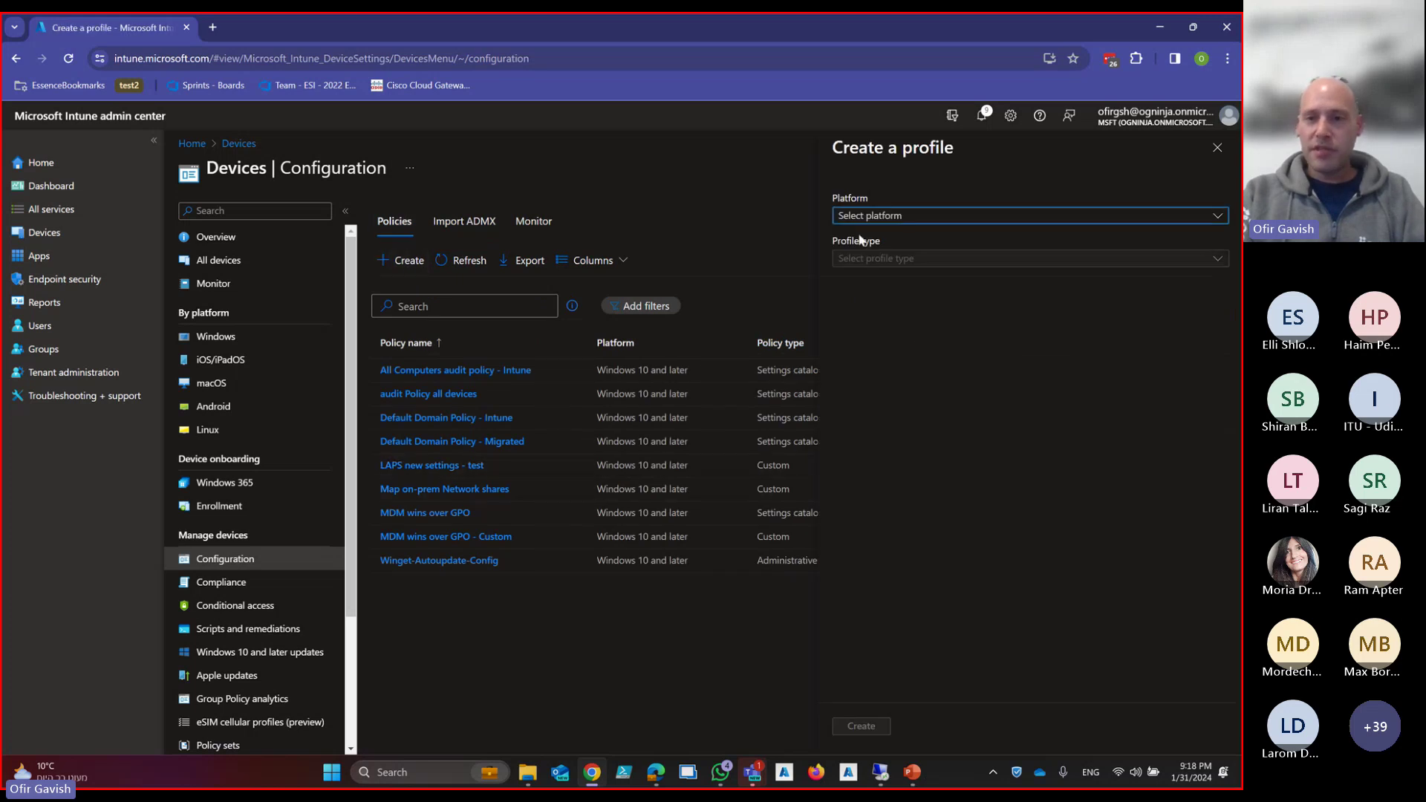
left_click(898, 223)
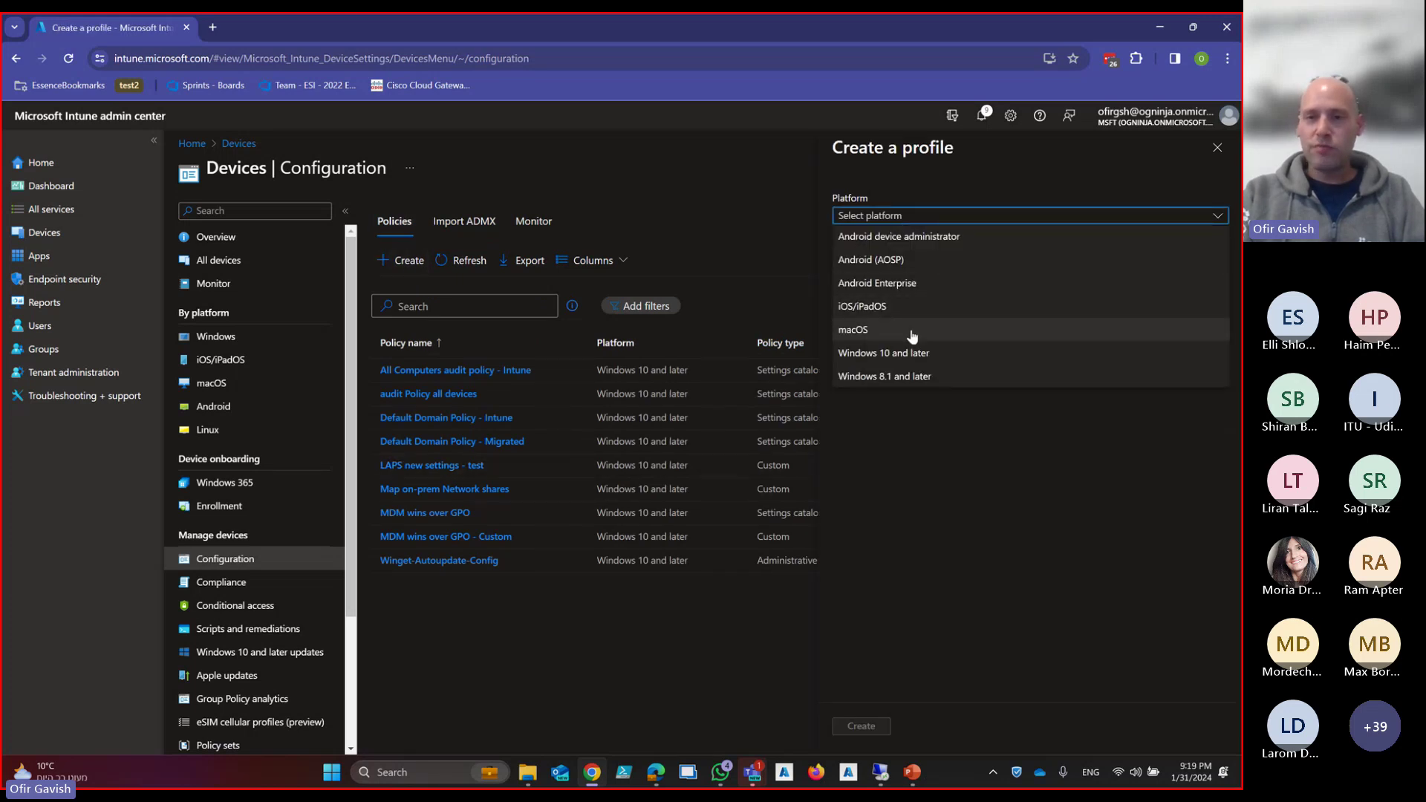
left_click(912, 354)
left_click(918, 261)
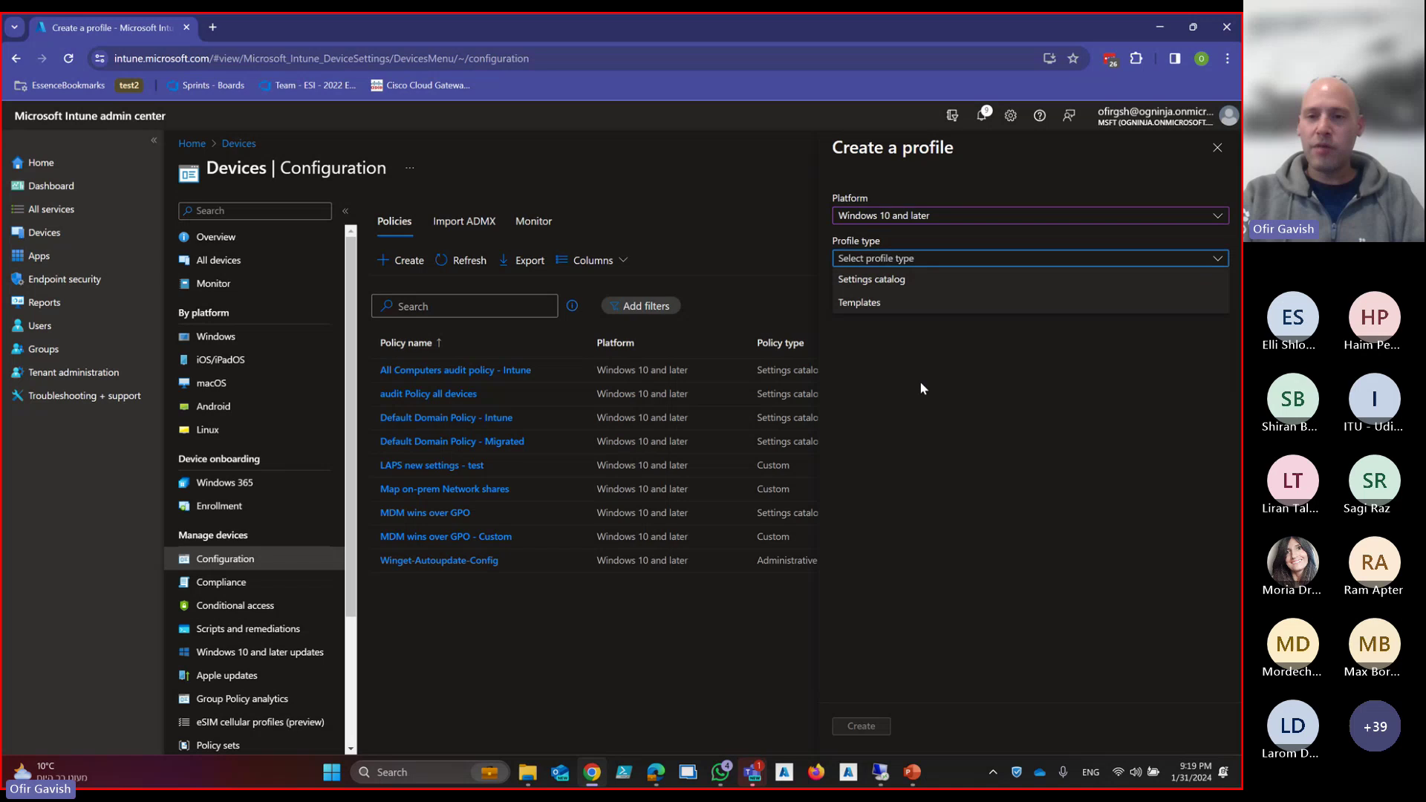
left_click(895, 304)
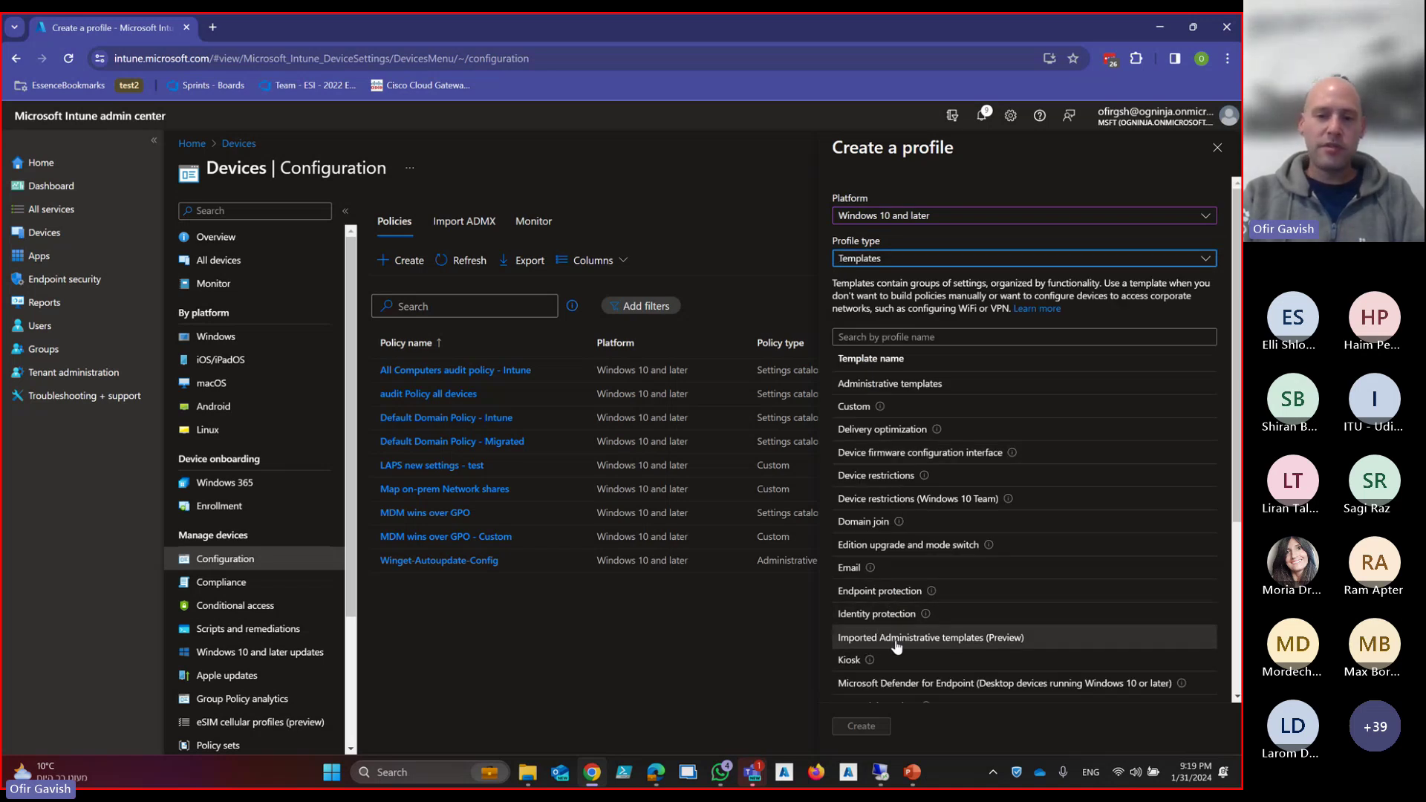
left_click(895, 640)
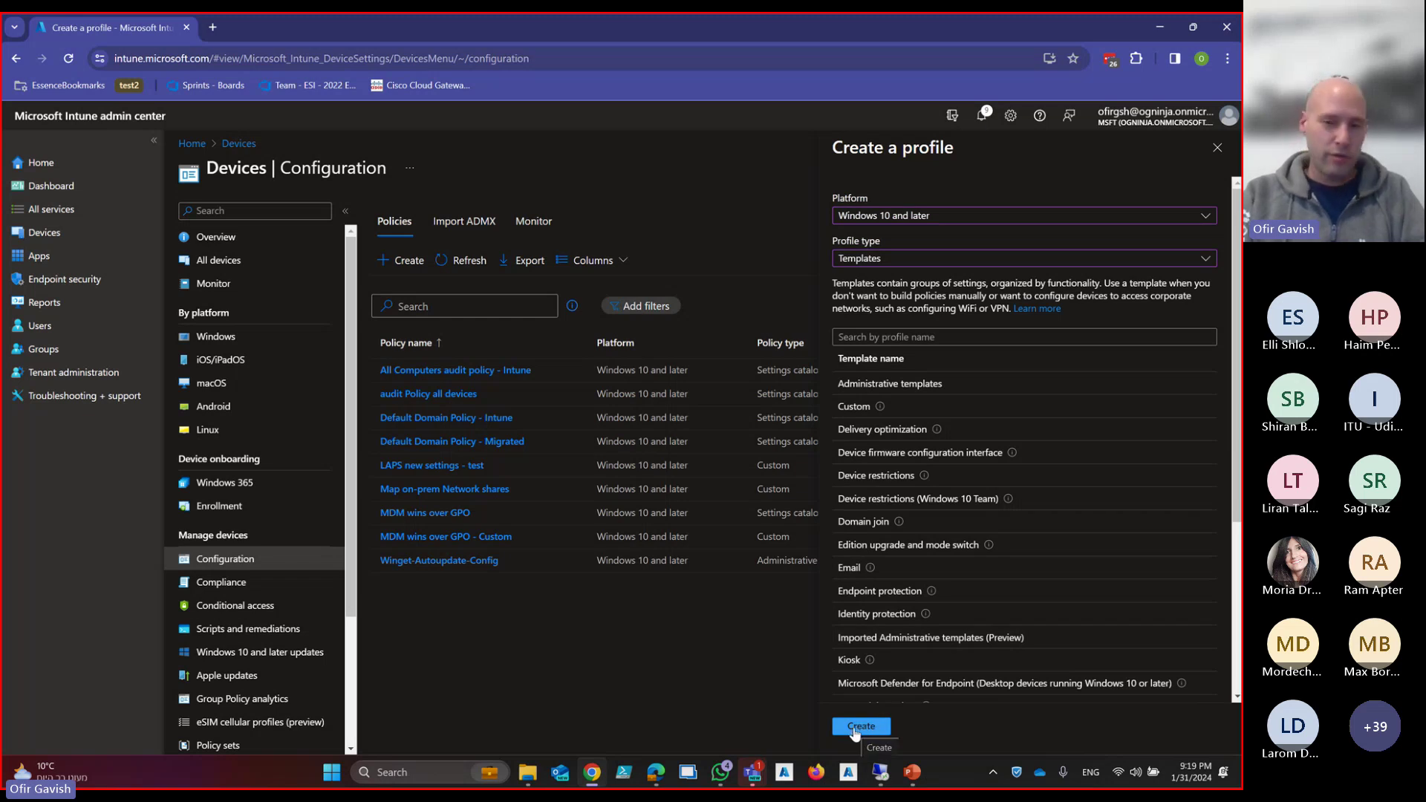
left_click(858, 728)
Name the profile Winget-autoupdate-Config and continue to its configuration settings
left_click(404, 253)
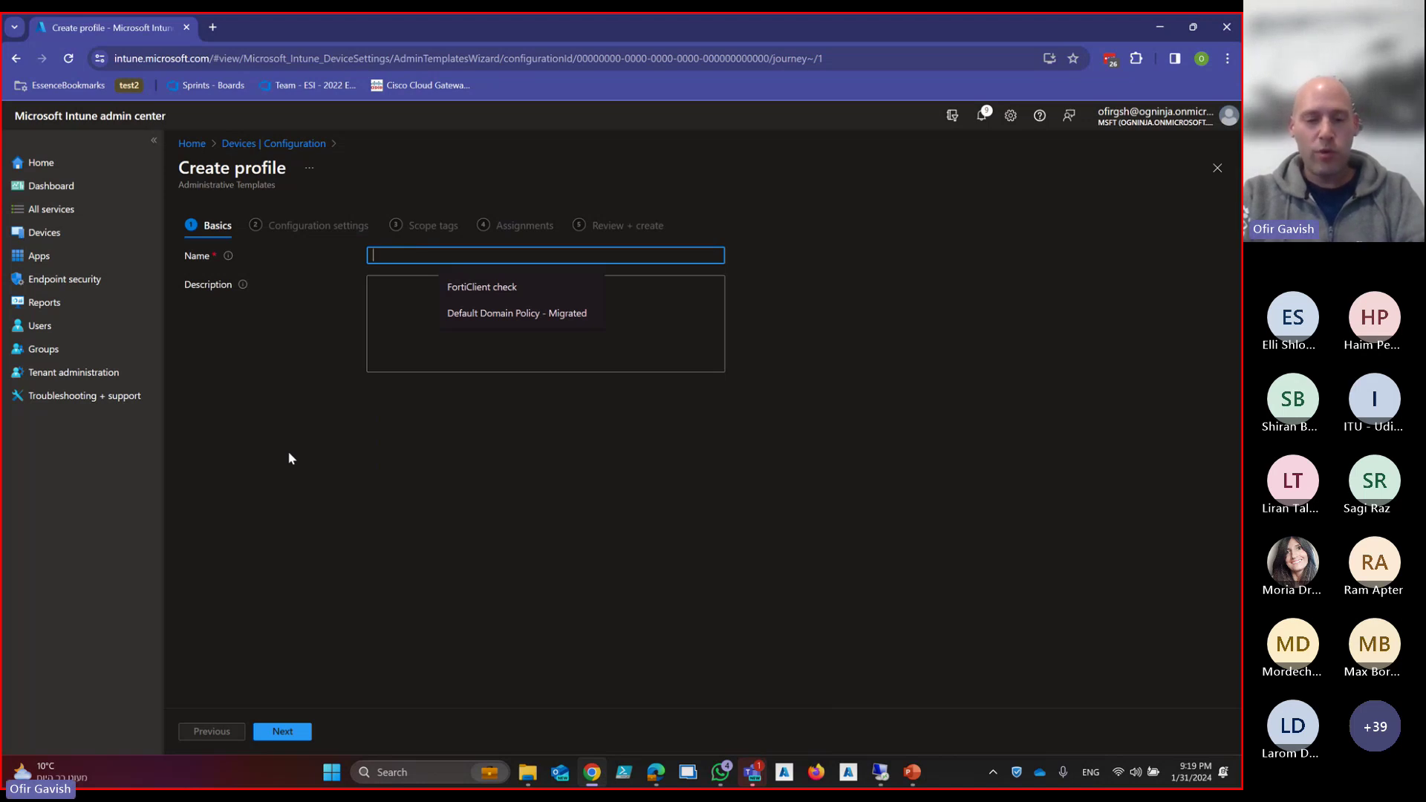
type("Wing")
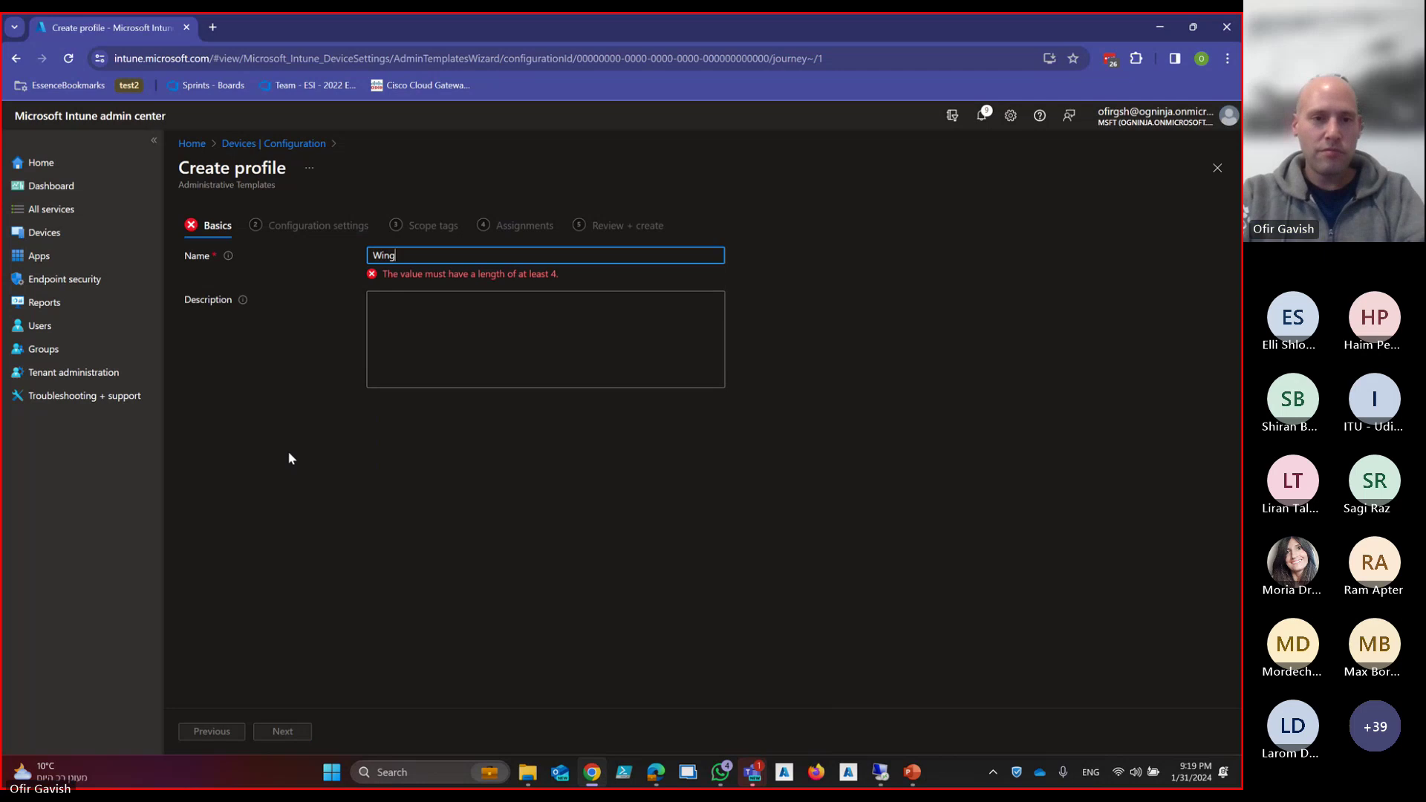
type("et-a")
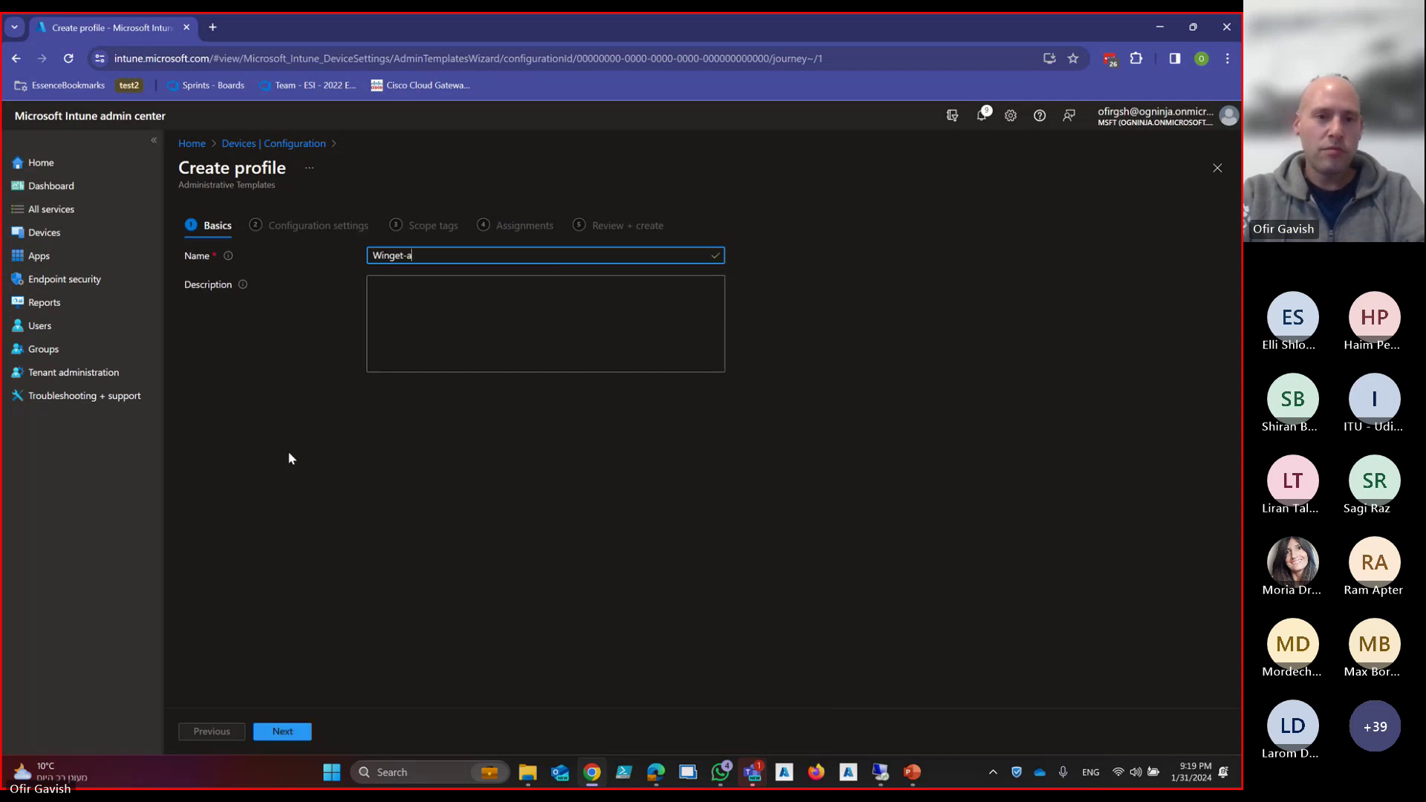
type("utoupdate-Con")
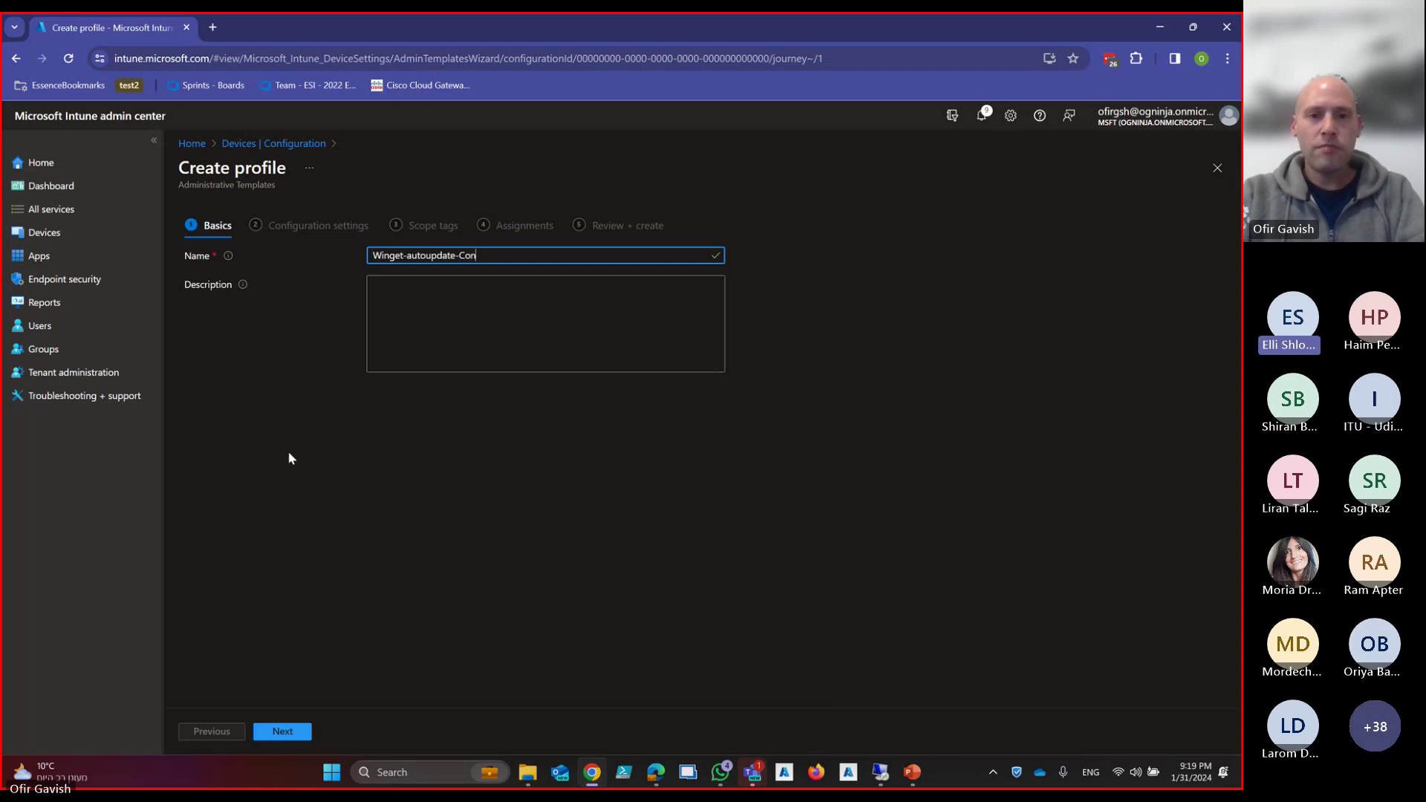
type("fig")
left_click(281, 731)
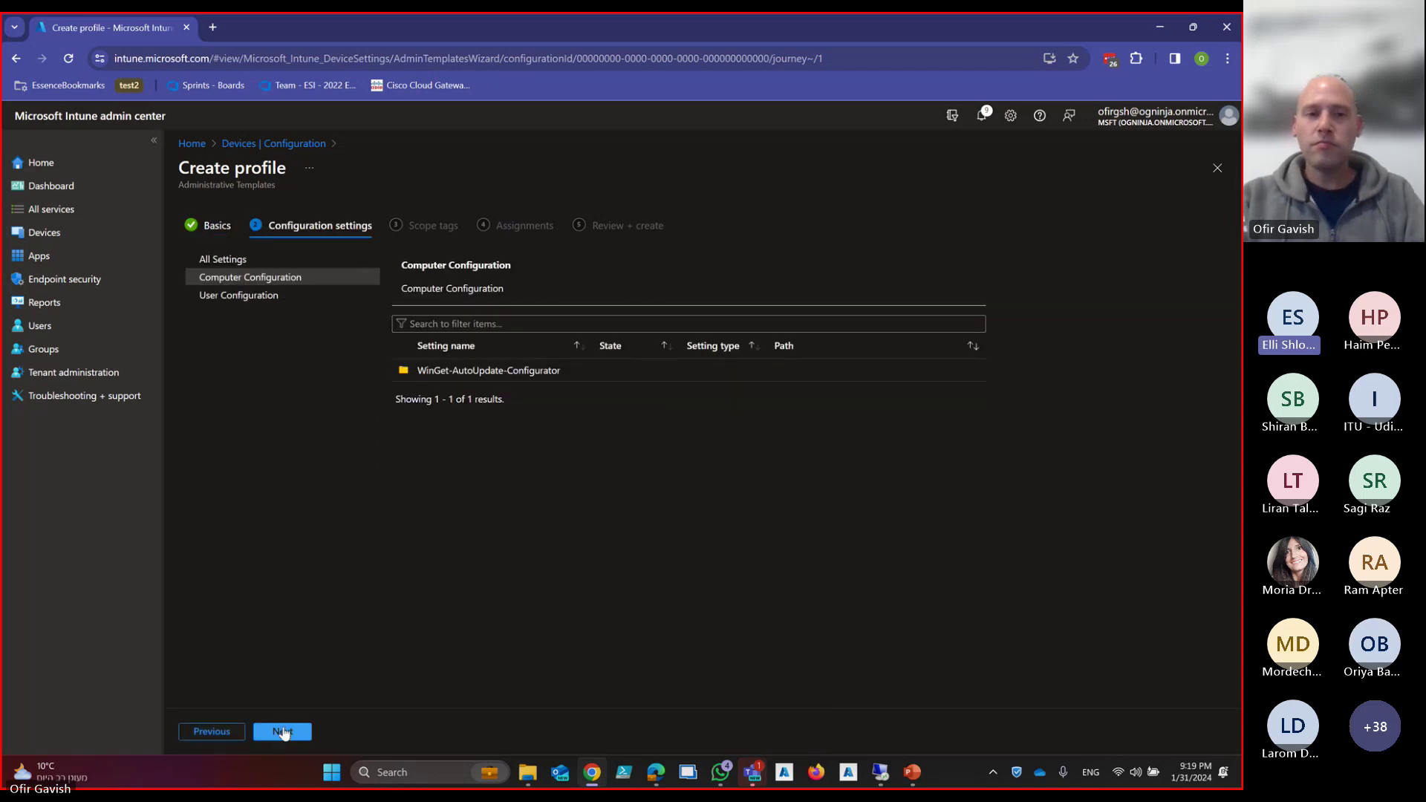
Look through the WinGet-AutoUpdate-Configurator settings under Computer Configuration and the All Settings view
left_click(466, 370)
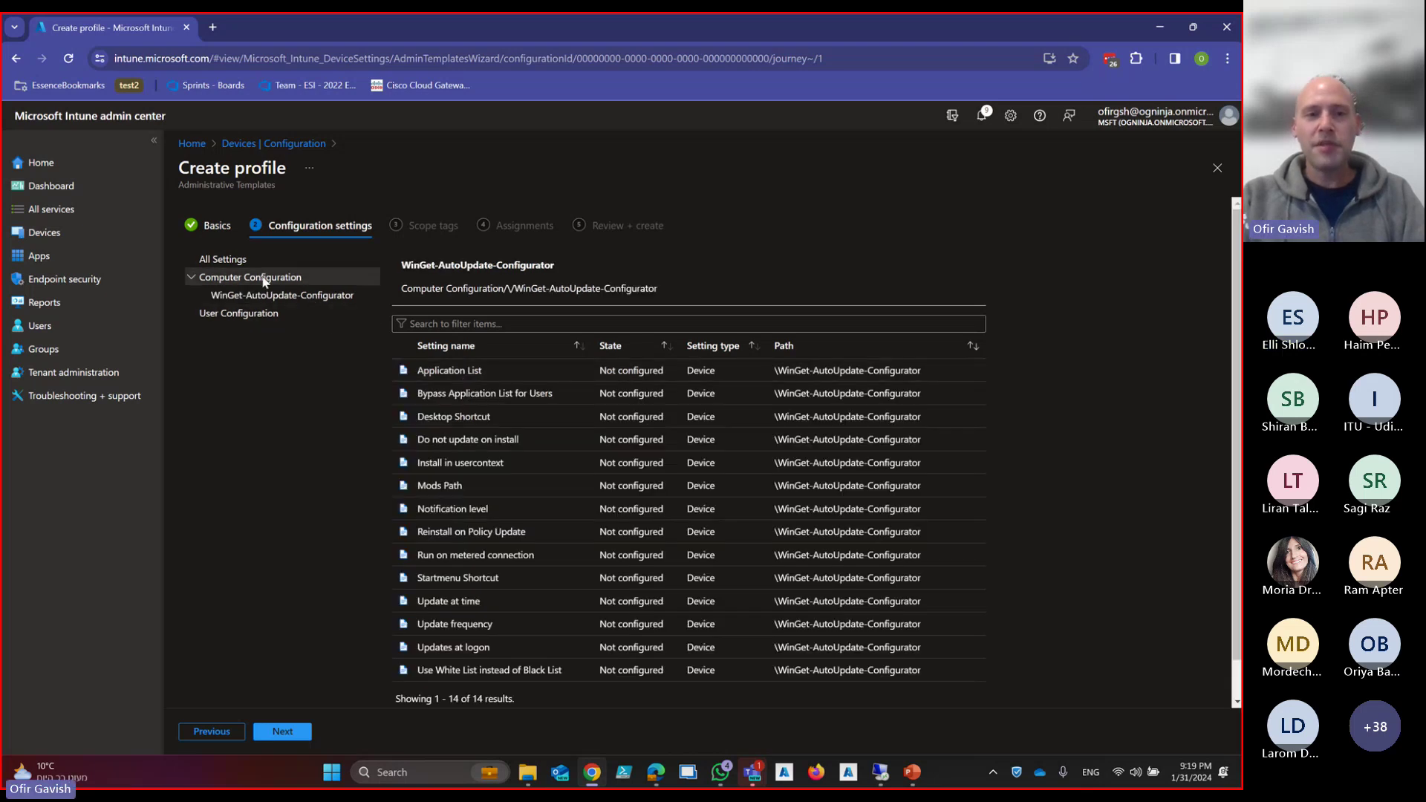
left_click(236, 263)
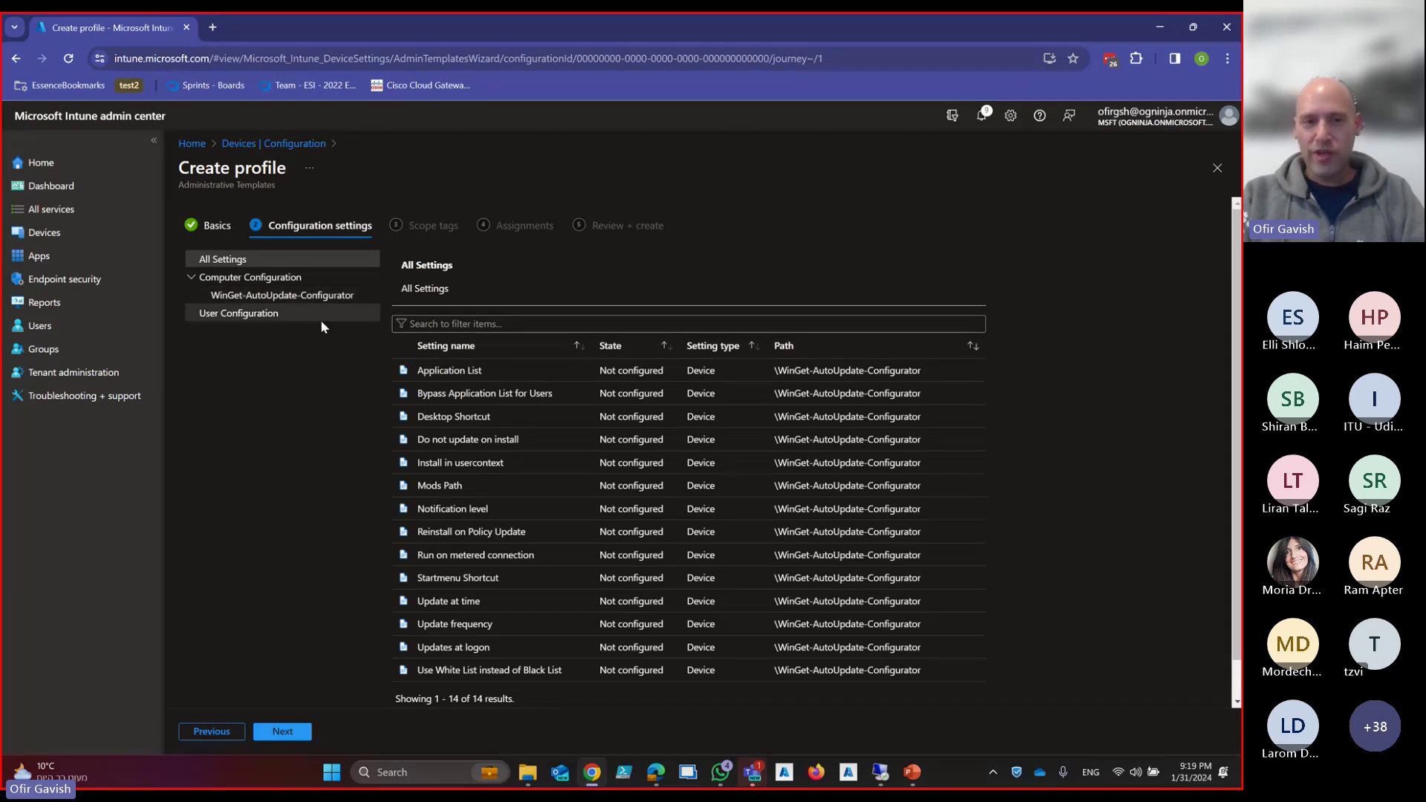
left_click(283, 300)
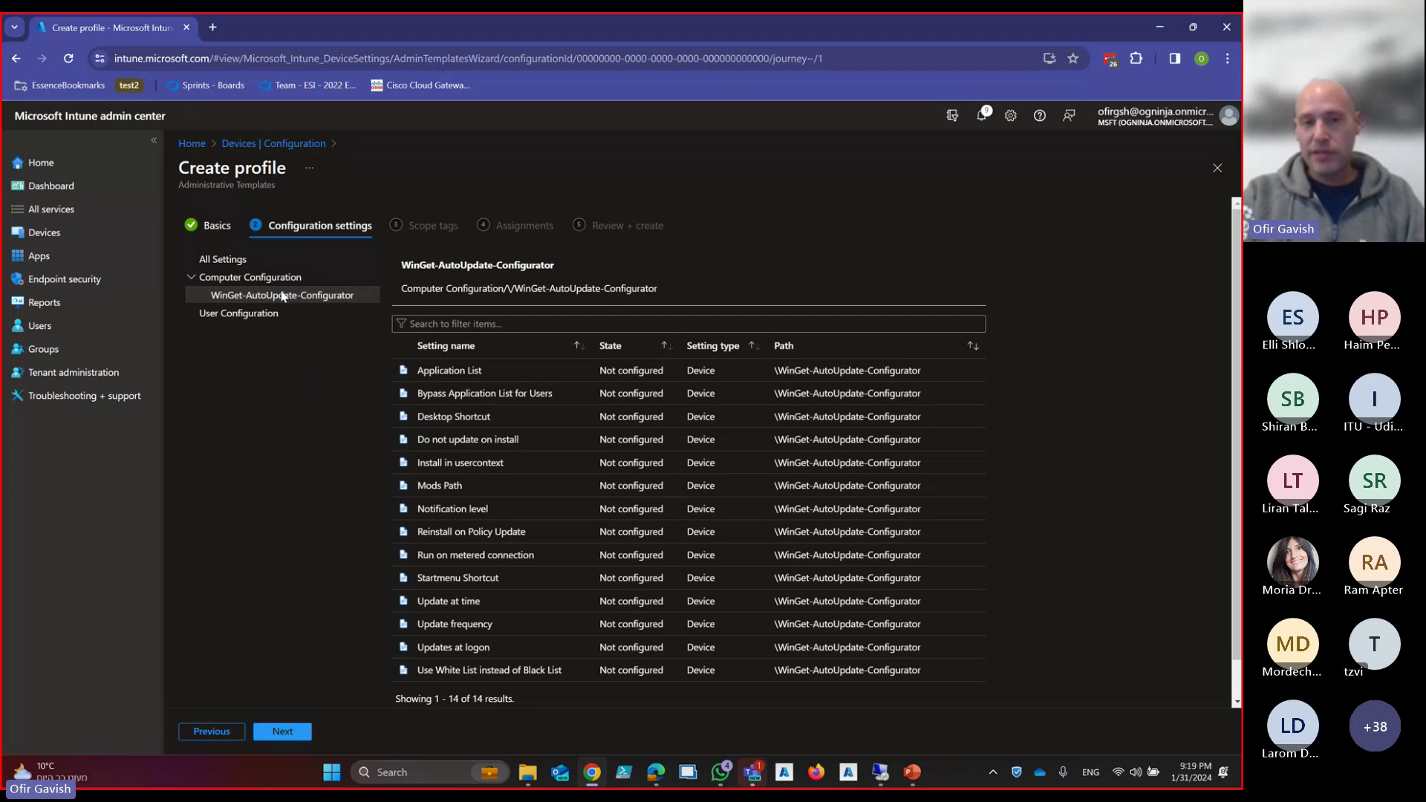
Try setting Application List to Enabled to inspect its app ID list, and discard the edit
left_click(486, 373)
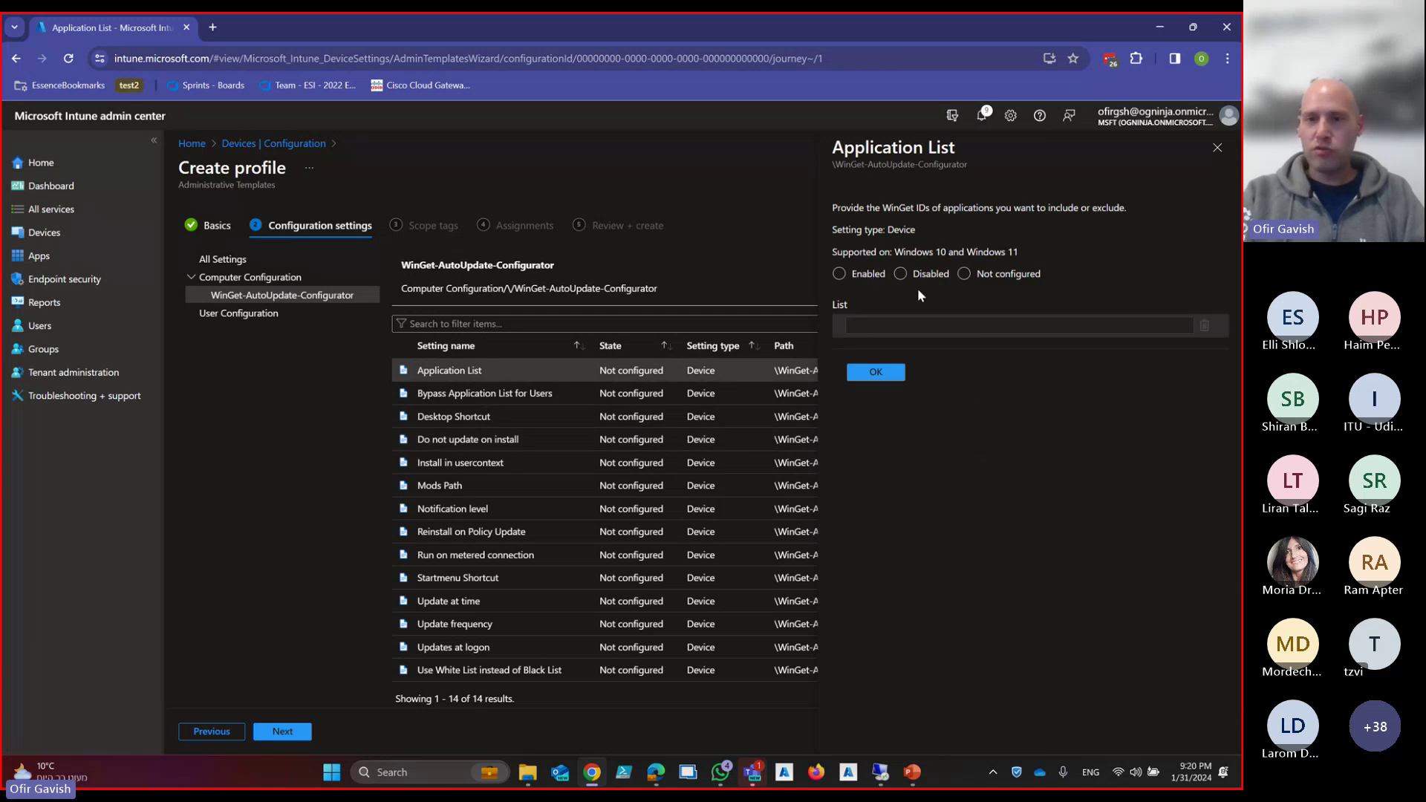
left_click(839, 273)
left_click(903, 324)
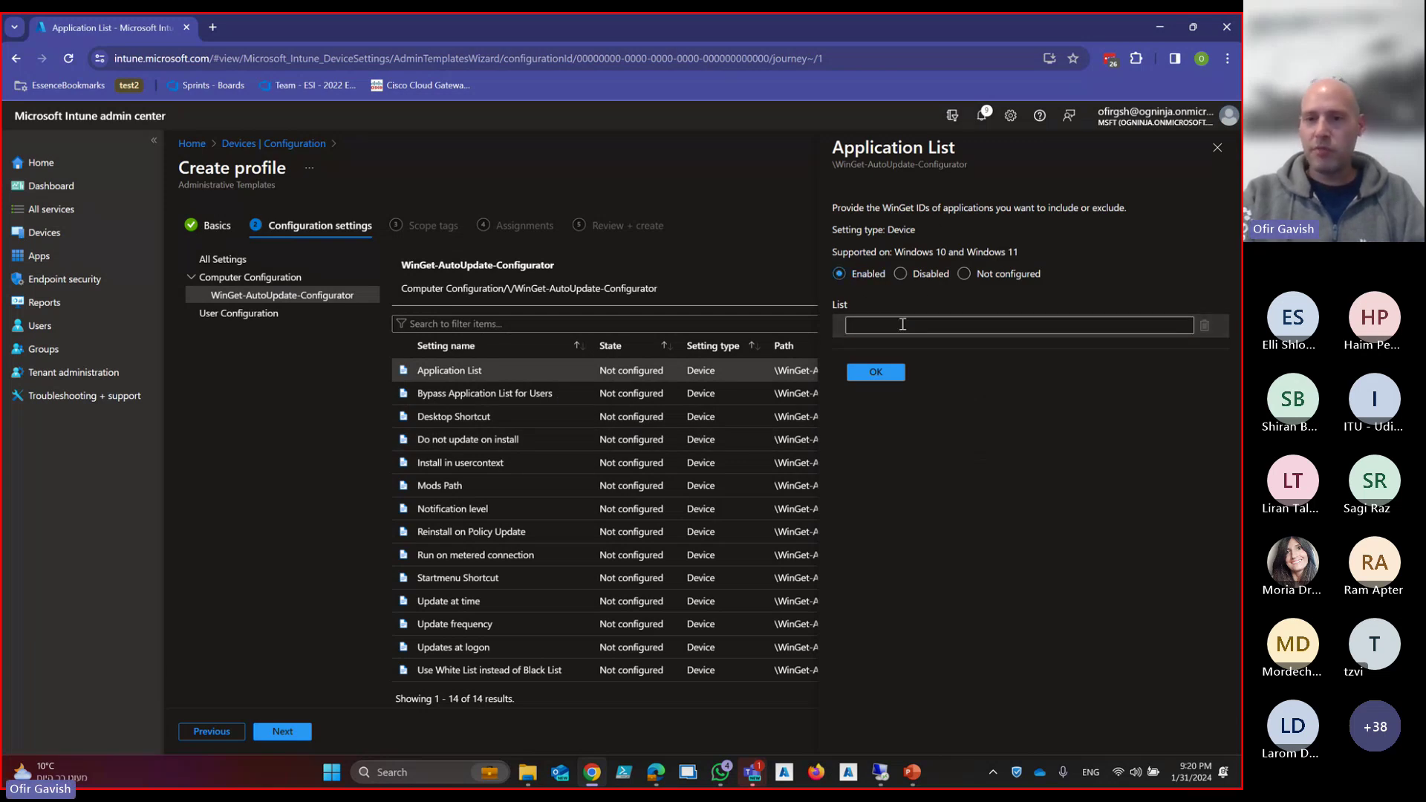
left_click(1217, 147)
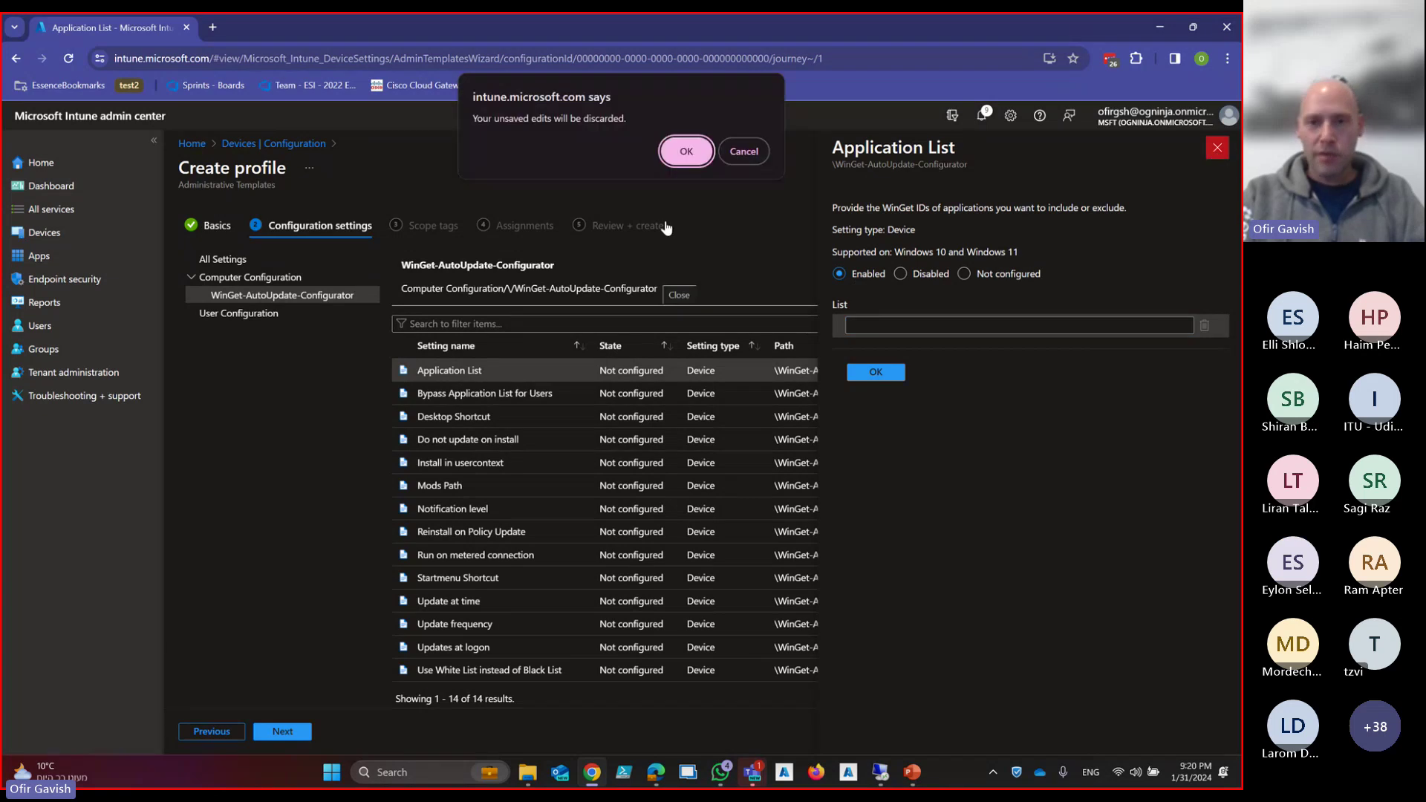
left_click(682, 153)
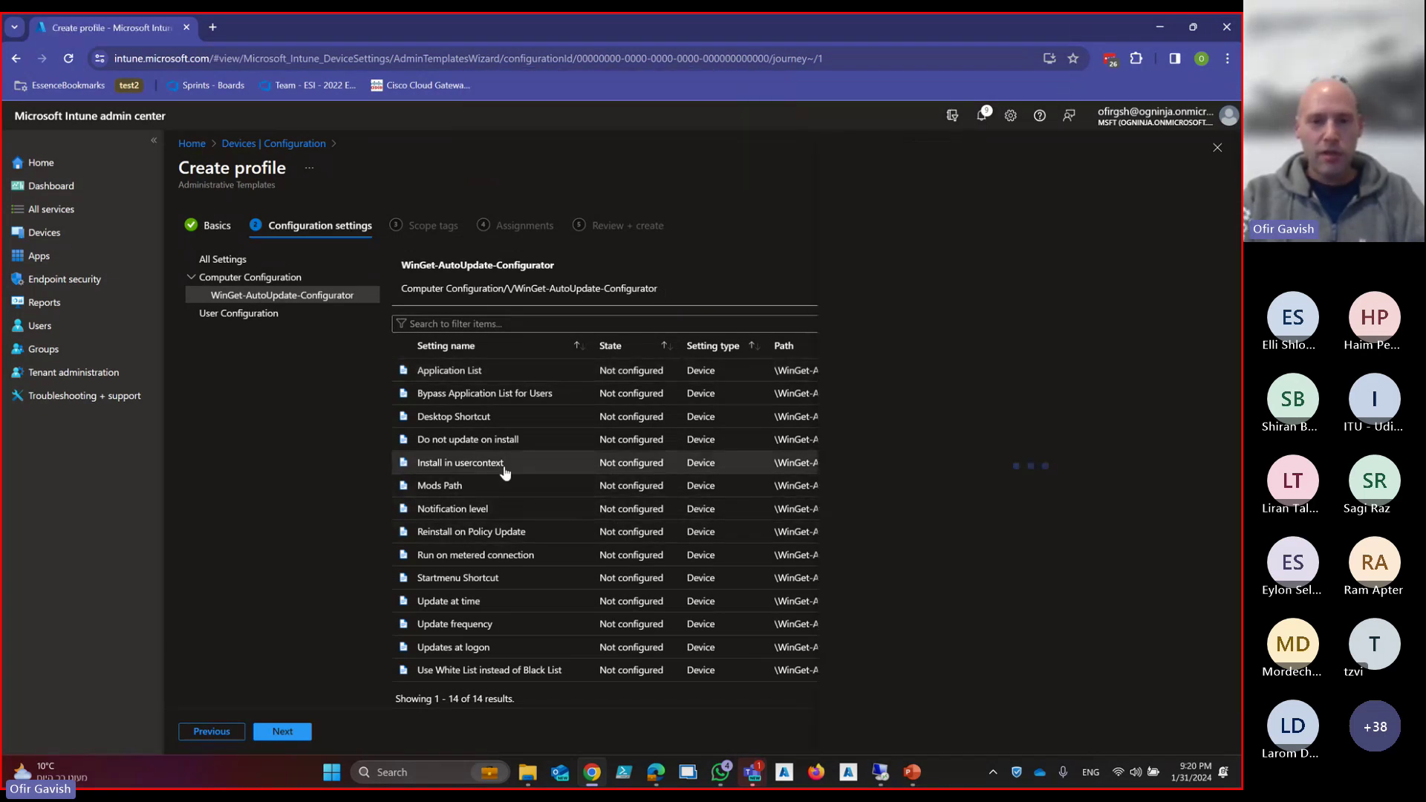
Try setting Install in usercontext to Enabled and discard the edit
left_click(840, 286)
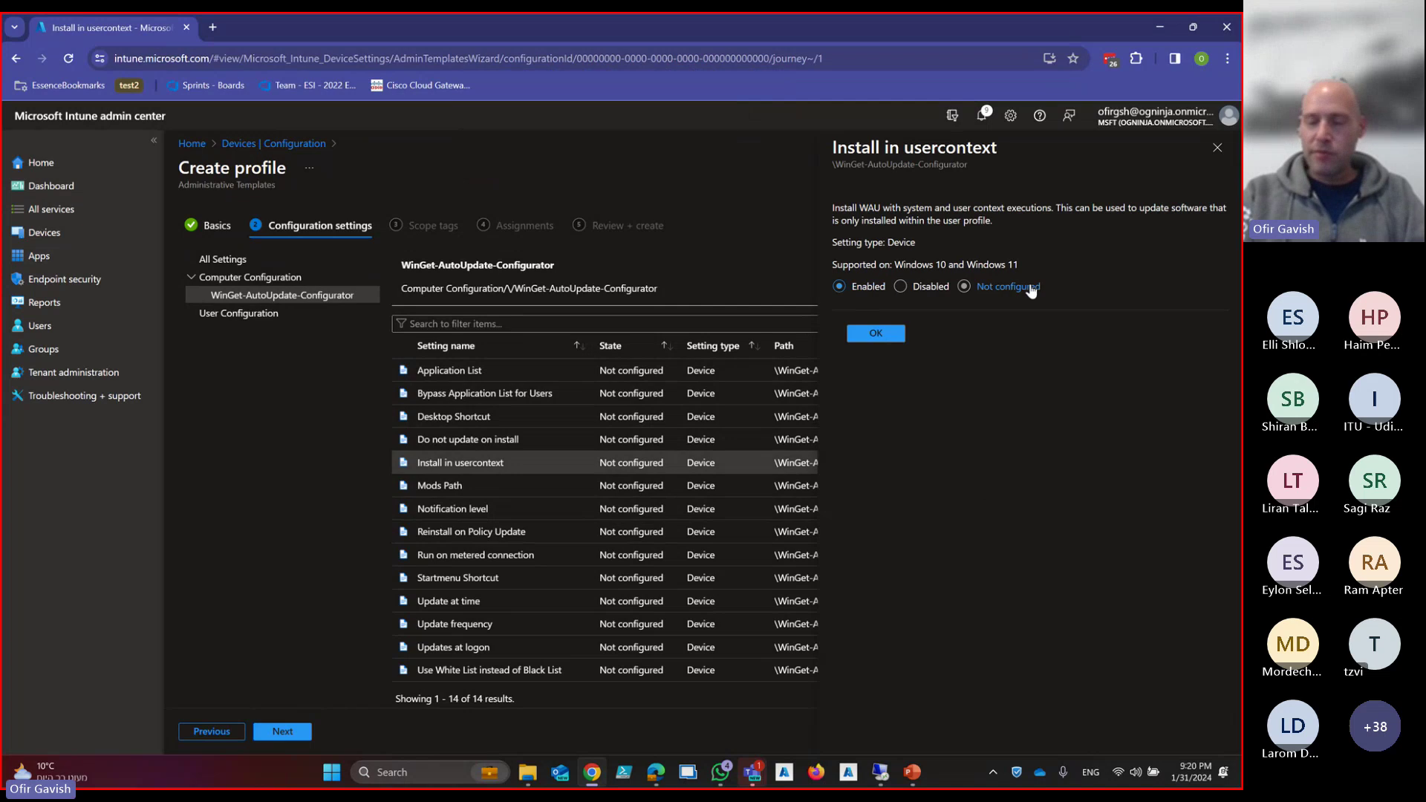
left_click(1216, 152)
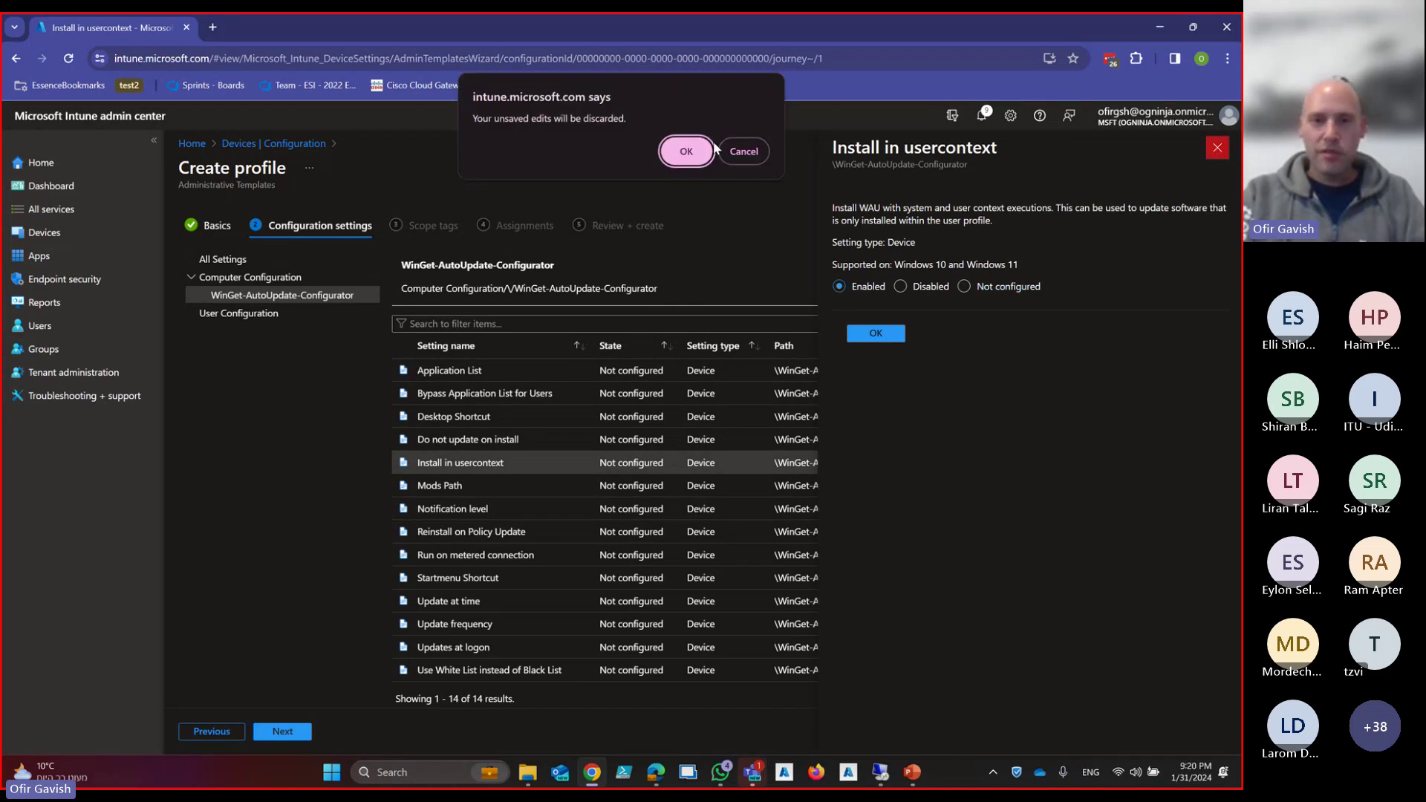
left_click(681, 148)
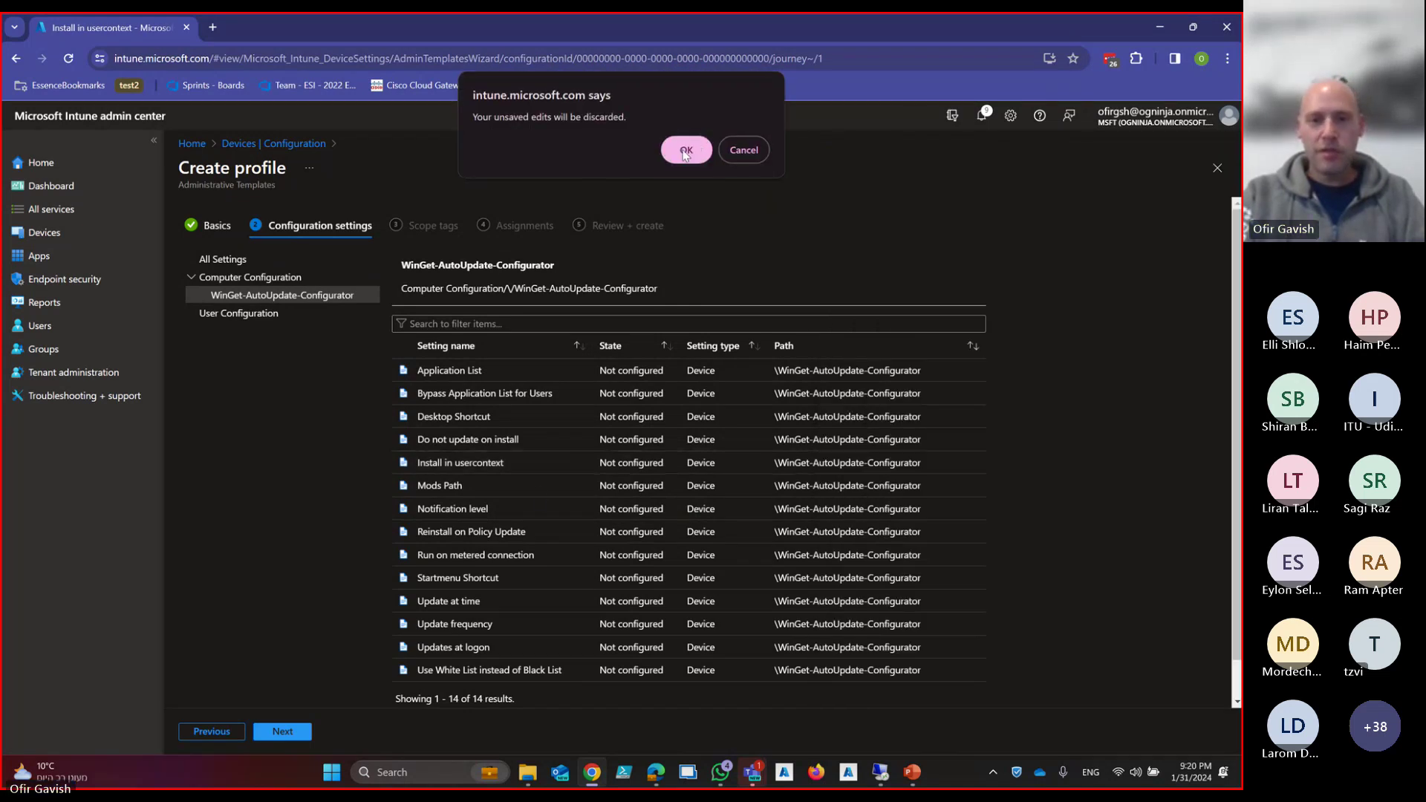
Try setting Notification level to Enabled, inspect the available level options, and discard the edit
left_click(506, 512)
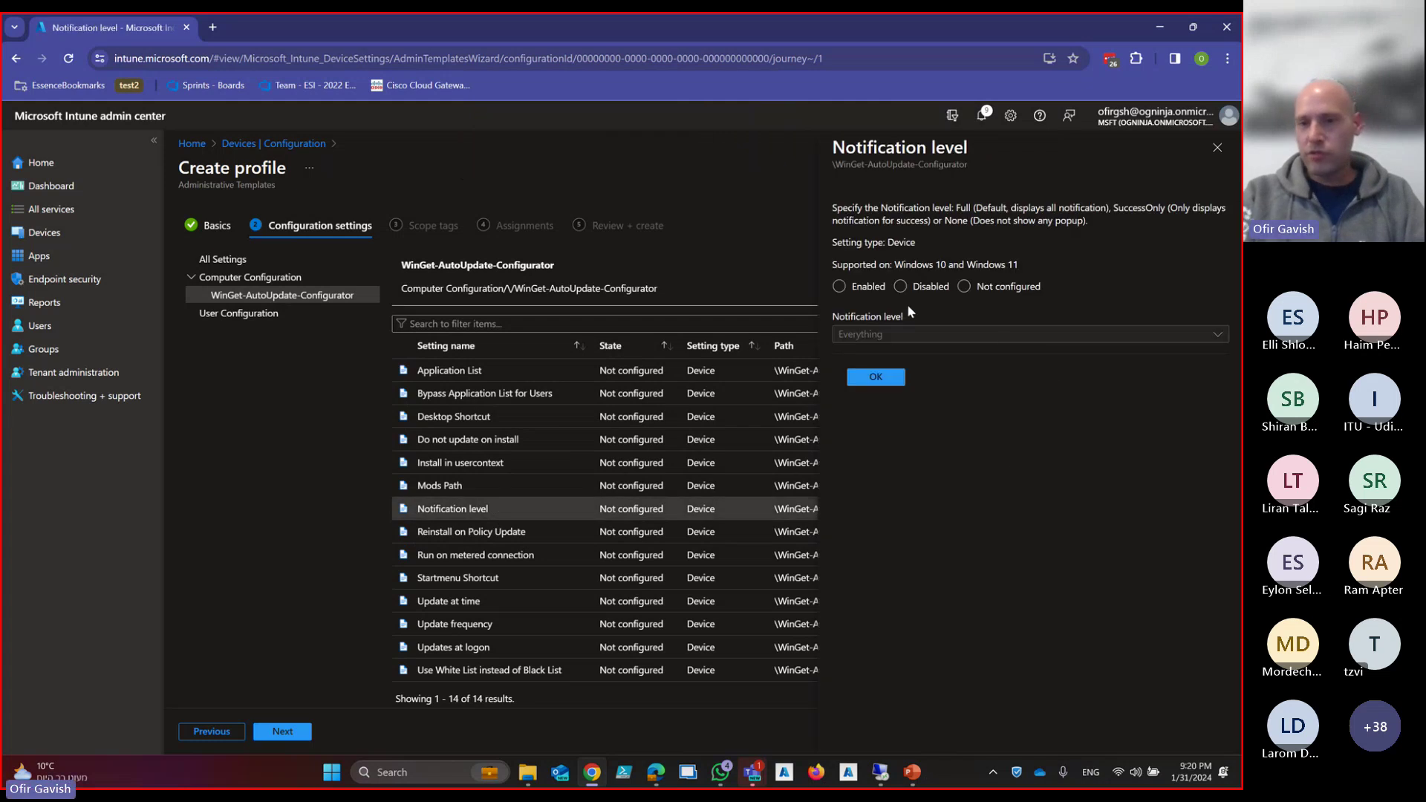
left_click(858, 287)
left_click(921, 340)
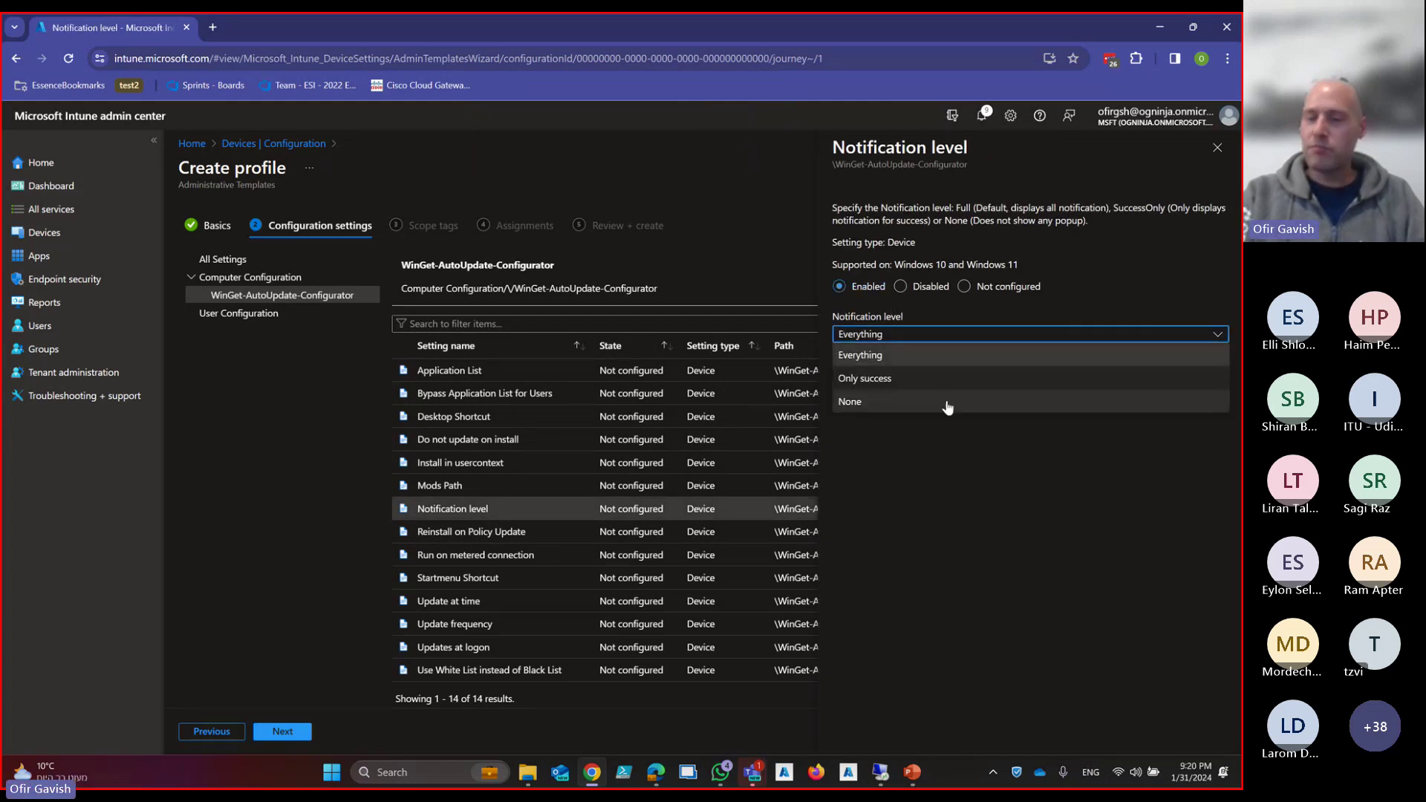
left_click(947, 449)
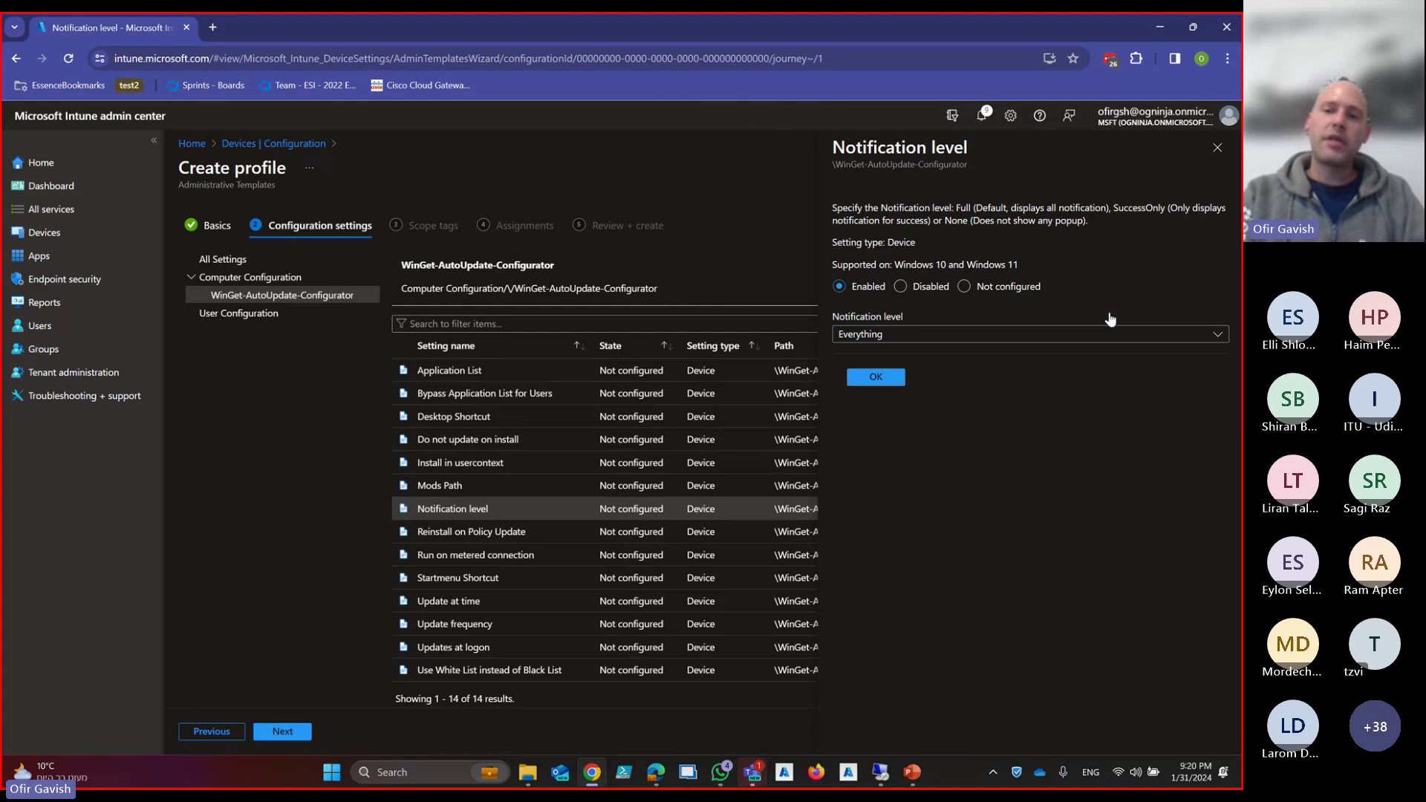
left_click(1217, 147)
left_click(679, 150)
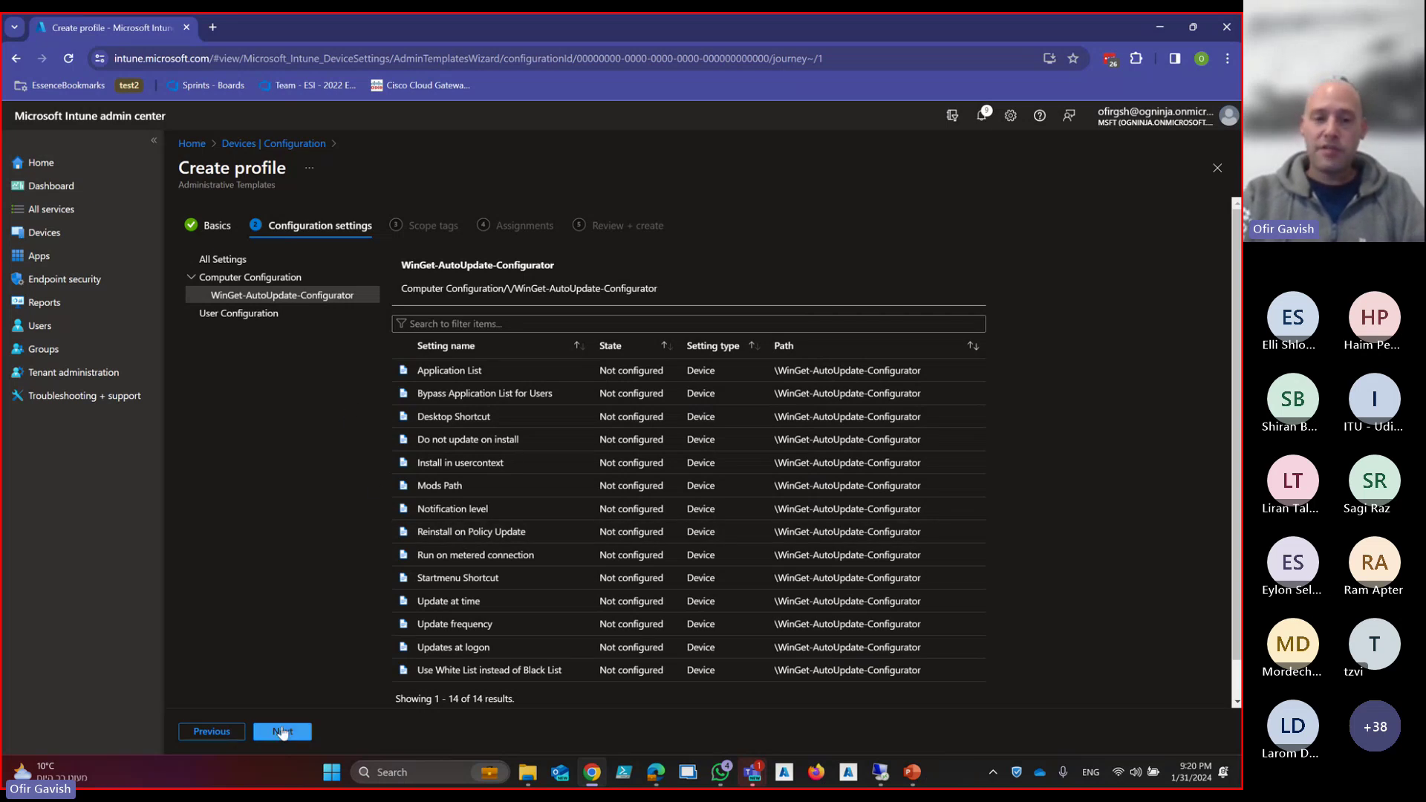
Try enabling Mods Path with an empty path and discard the edit
left_click(491, 487)
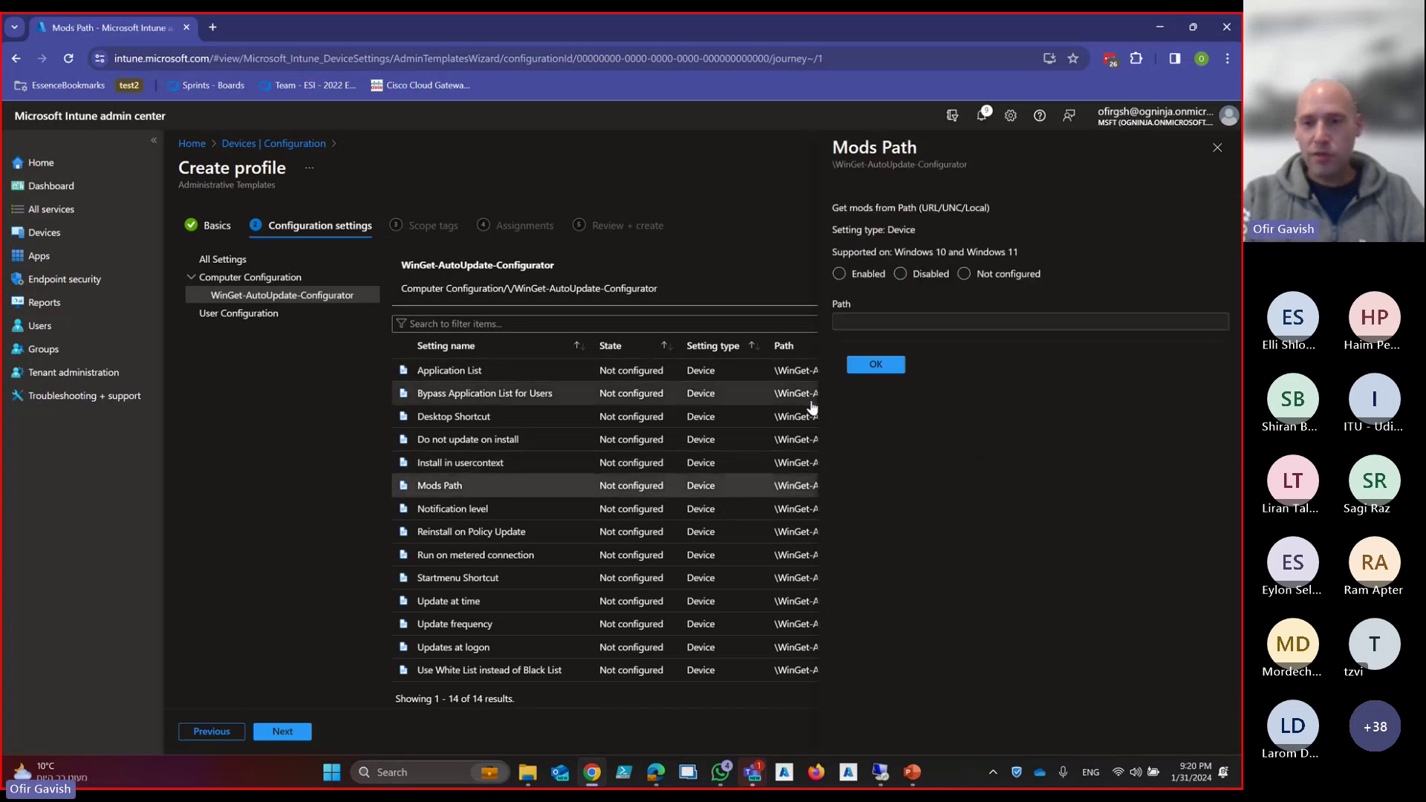
left_click(869, 275)
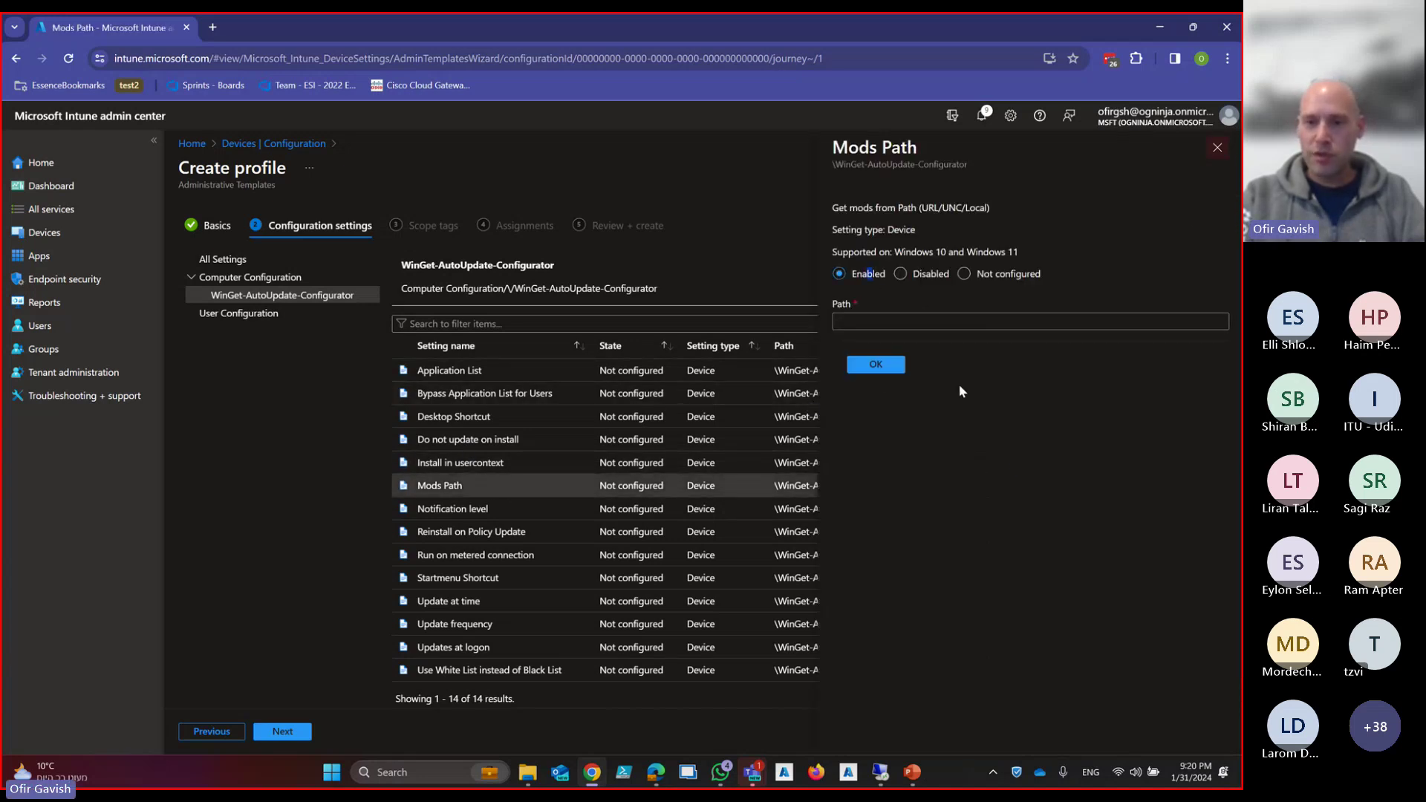
left_click(856, 368)
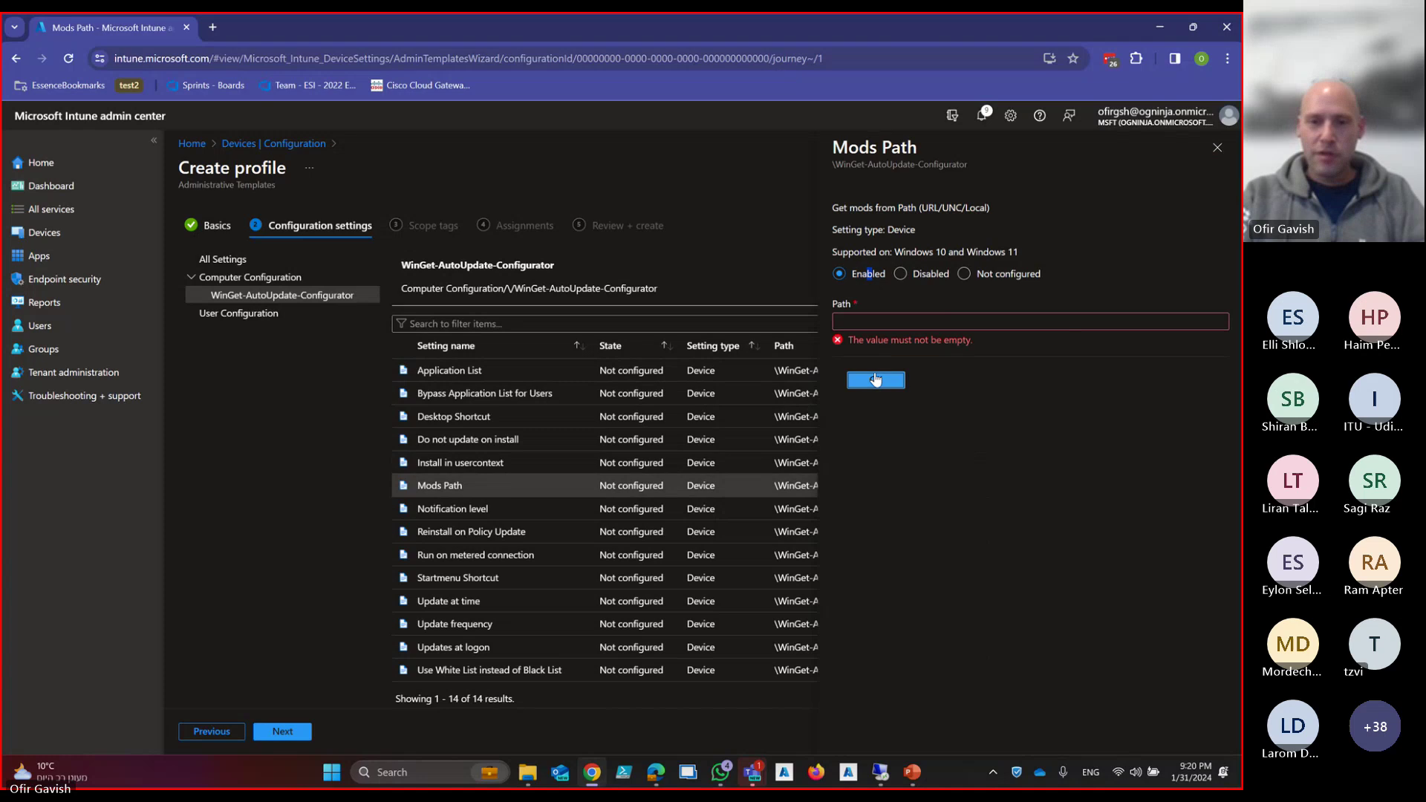
left_click(1217, 147)
left_click(687, 151)
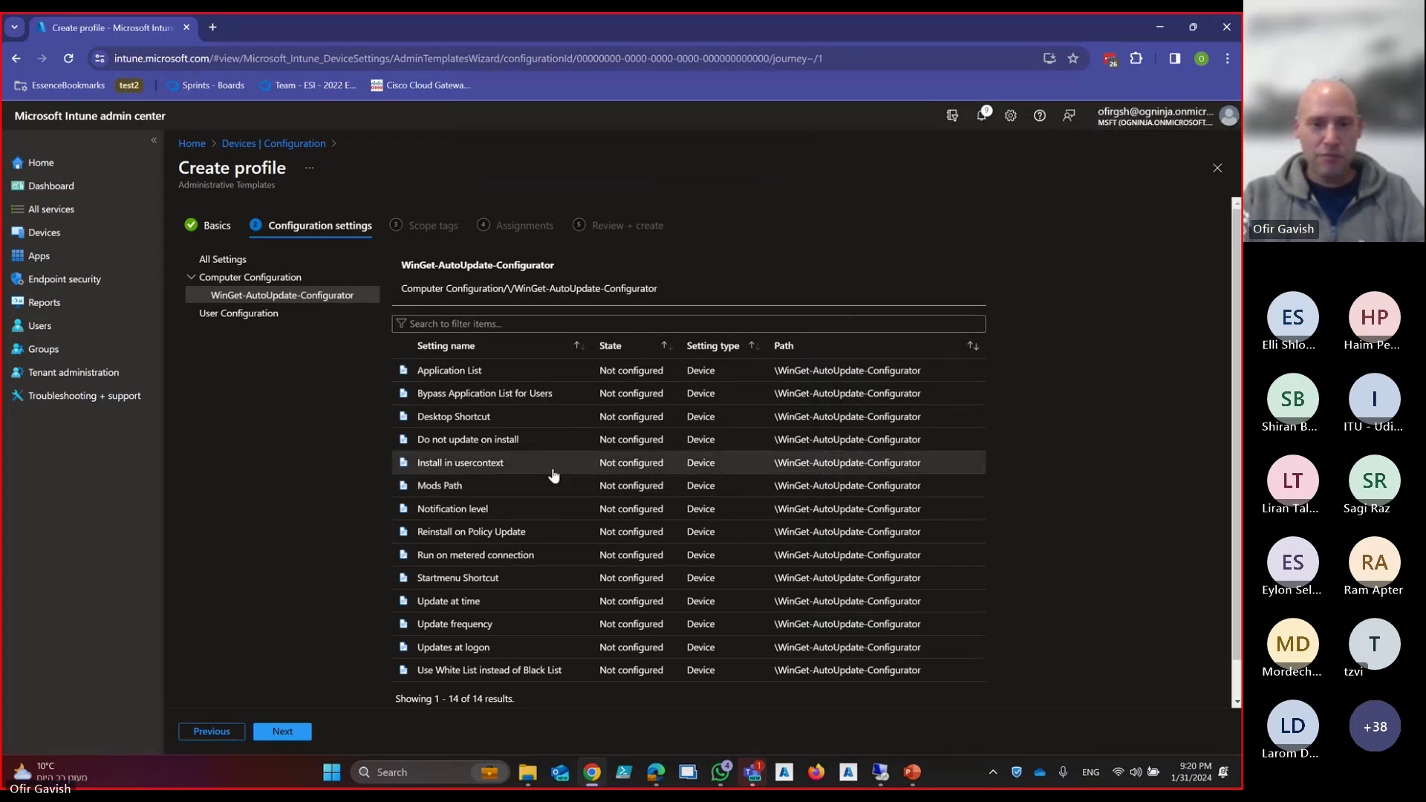
Set Notification level to Enabled with the Everything option and save the setting
left_click(494, 509)
left_click(863, 287)
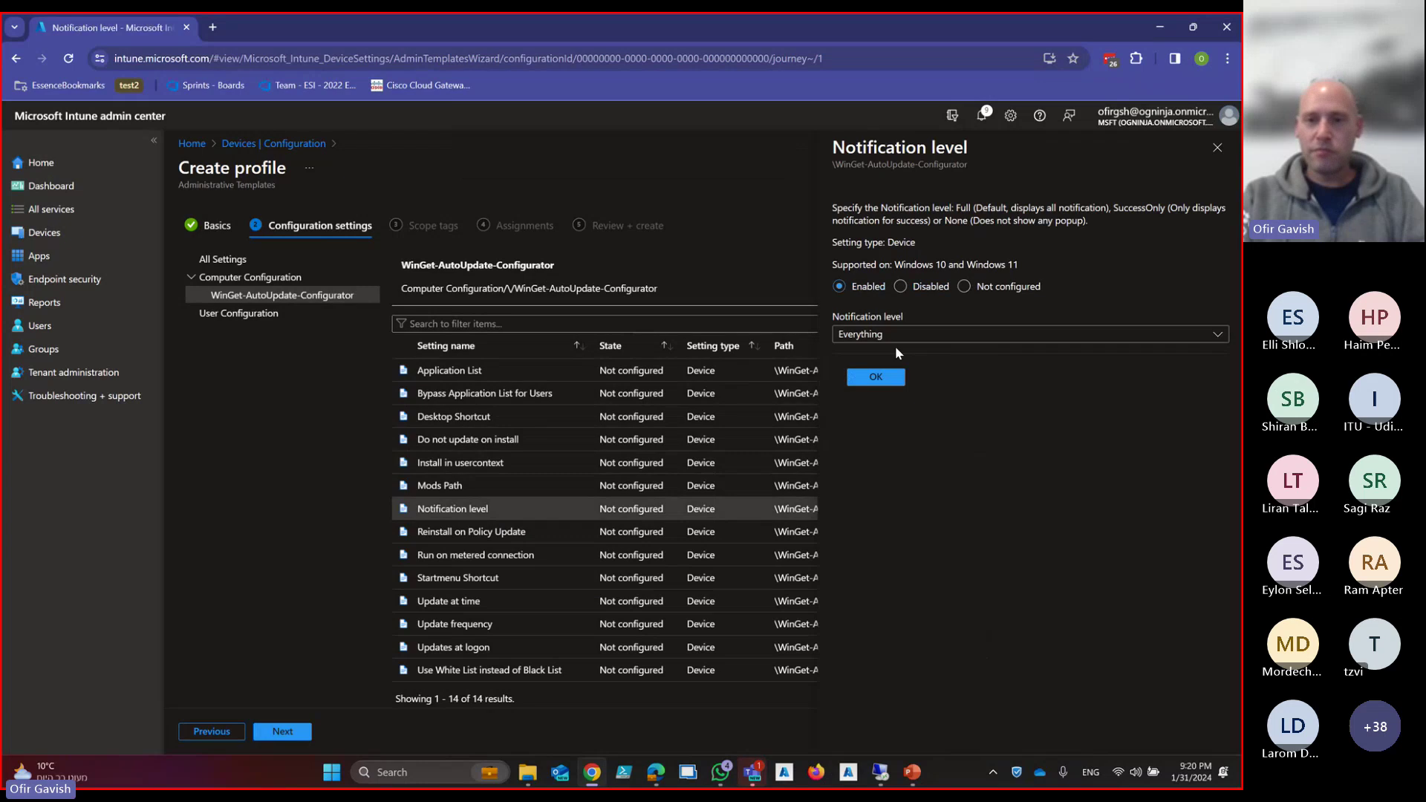
left_click(875, 377)
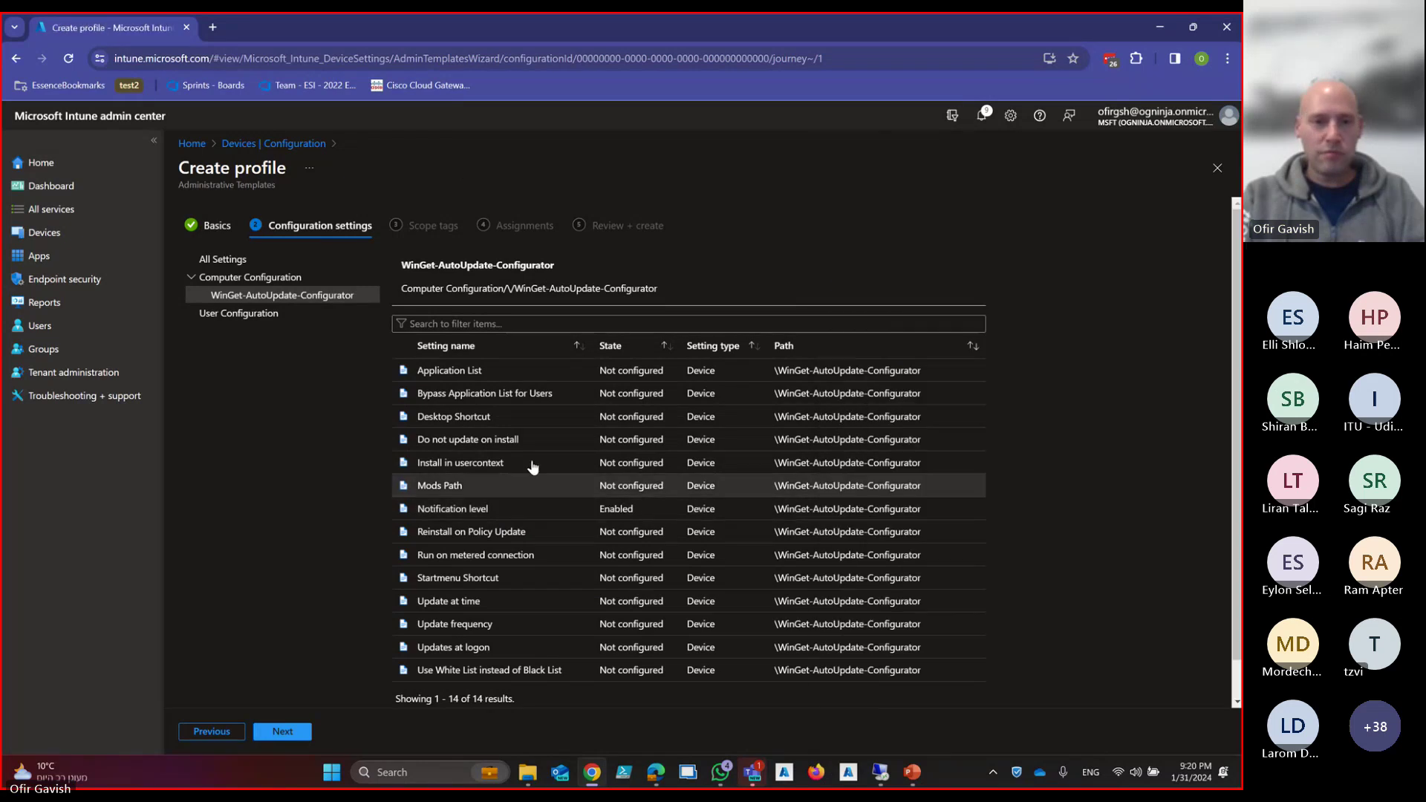
Set Desktop Shortcut to Enabled and save the setting
left_click(477, 416)
left_click(847, 273)
left_click(874, 321)
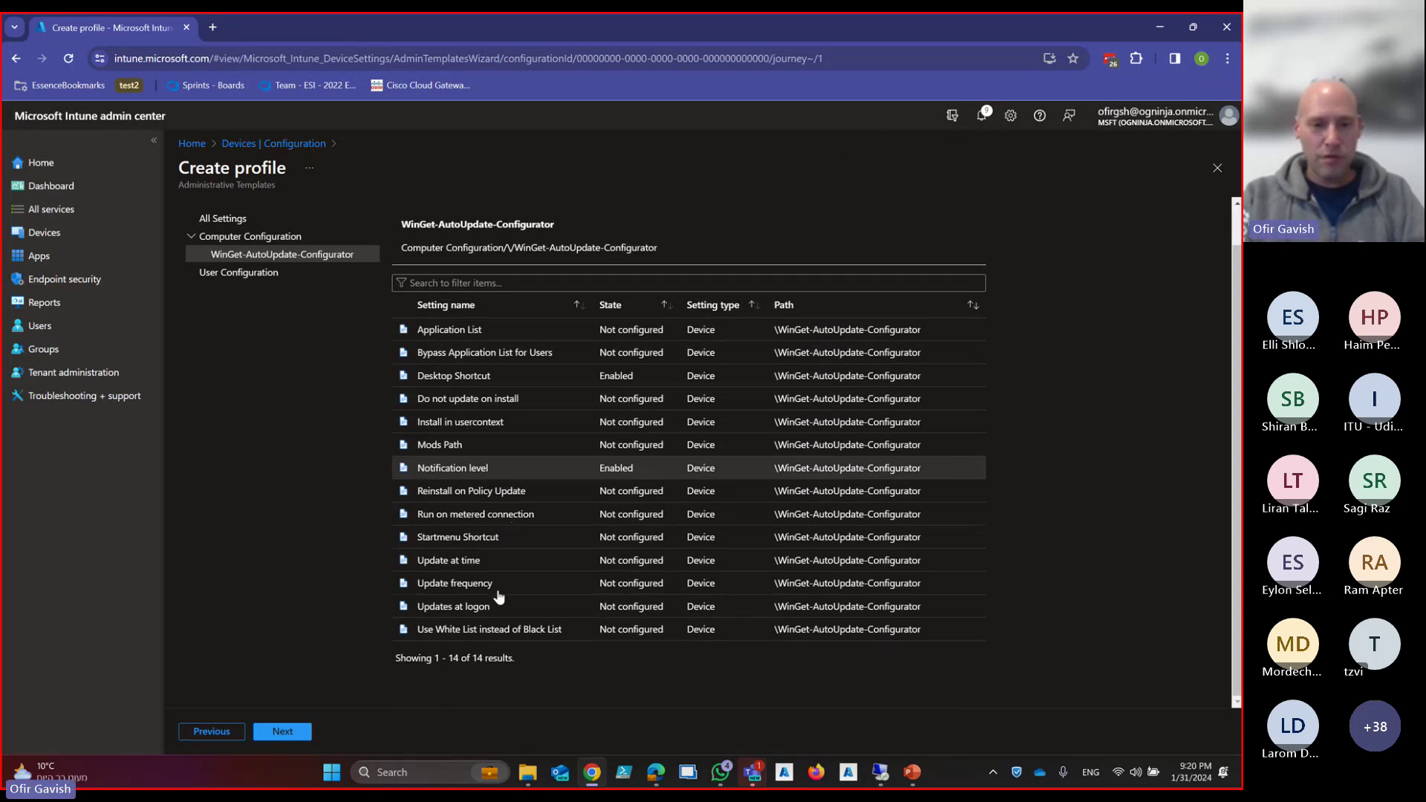
Set Update at time to Enabled without changing its time value and save the setting
left_click(500, 599)
left_click(859, 273)
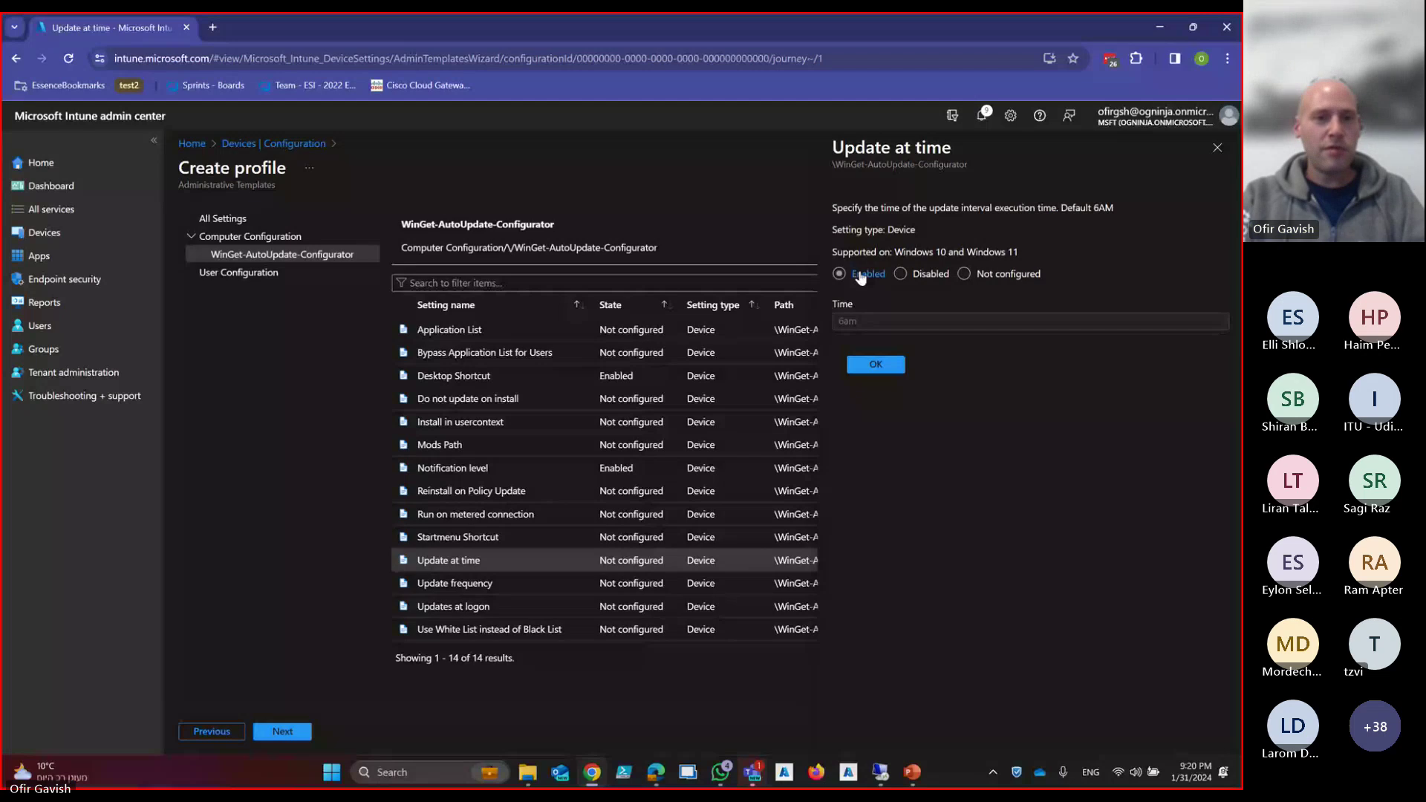
left_click(876, 364)
Keep the default scope tags, include the Intune Demo Devices group in the assignments, and create the profile
left_click(282, 731)
left_click(282, 730)
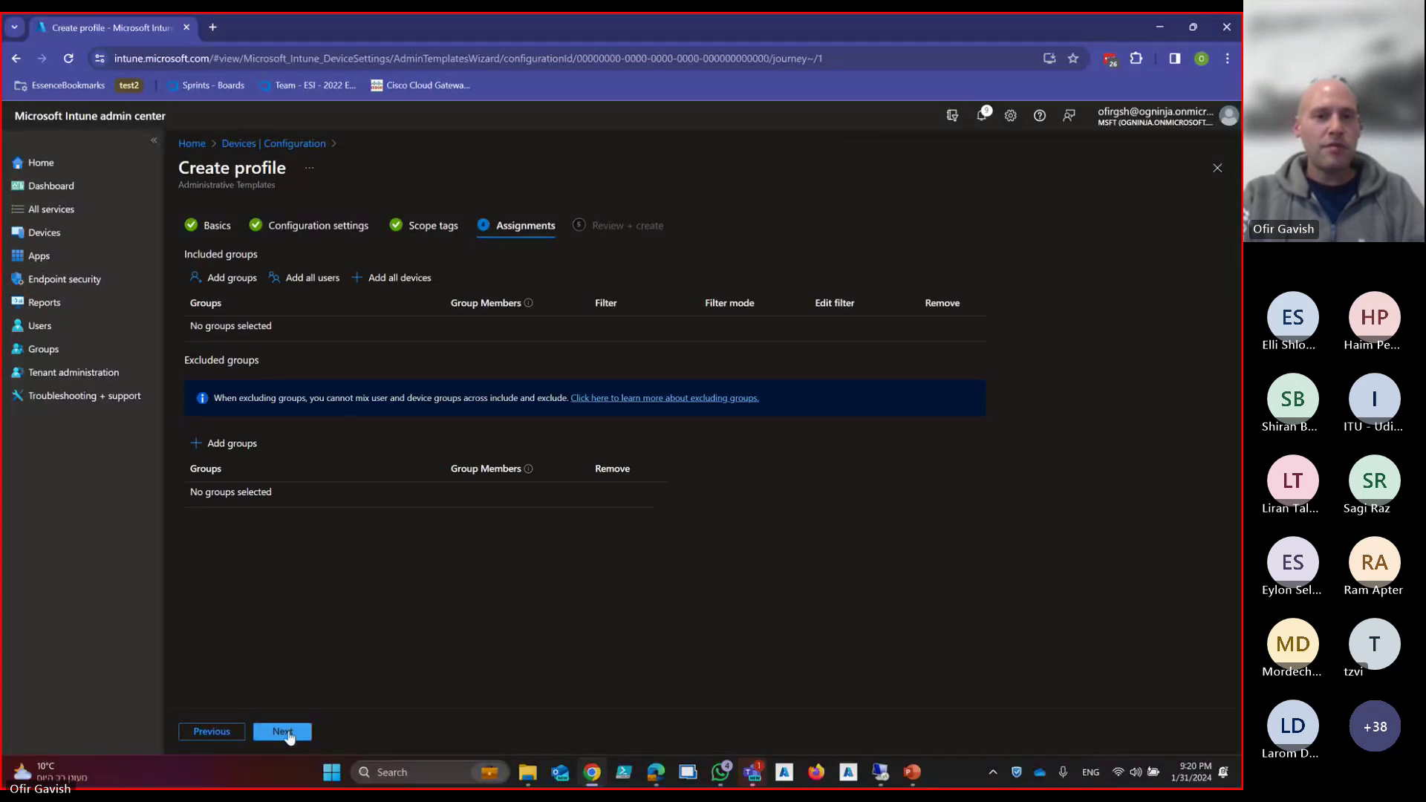
left_click(227, 277)
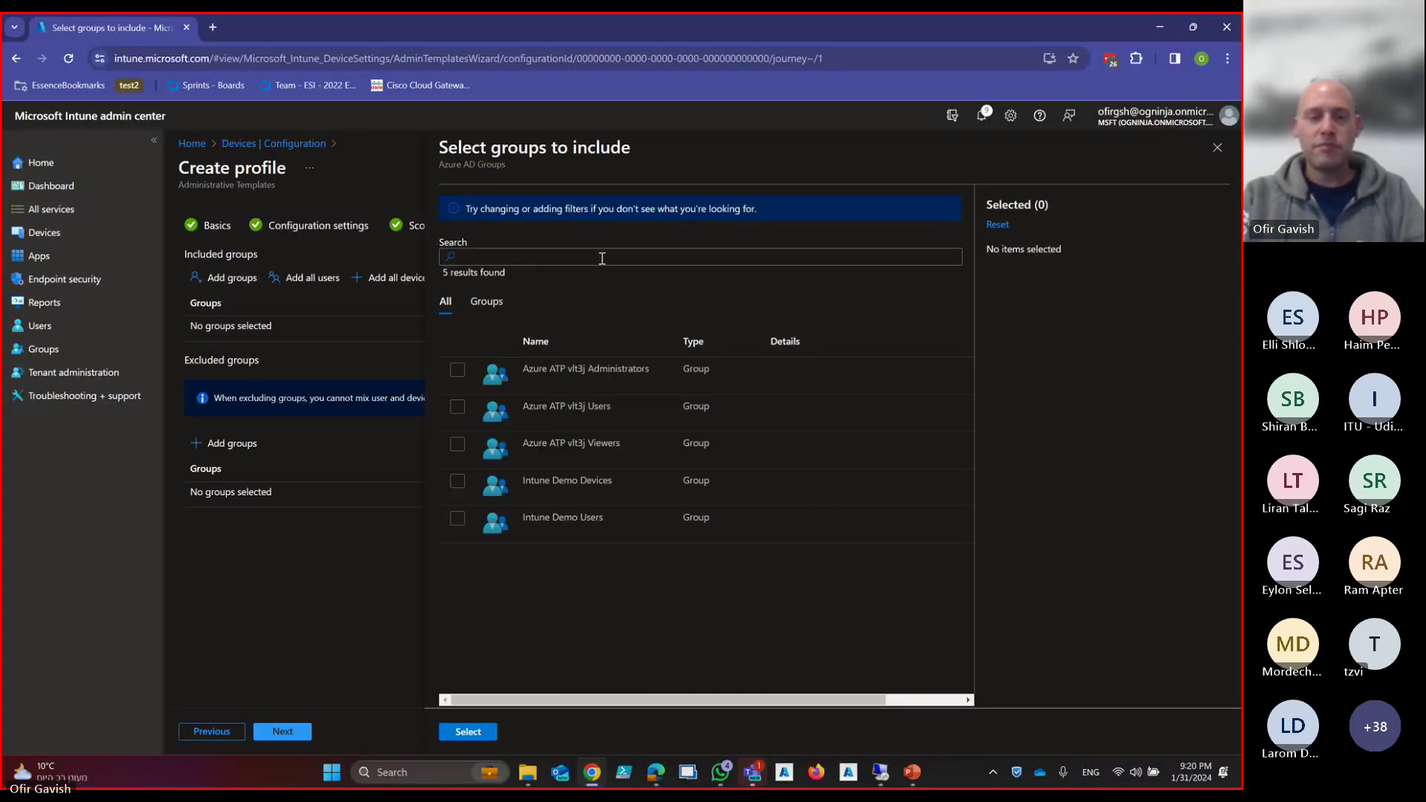
left_click(602, 258)
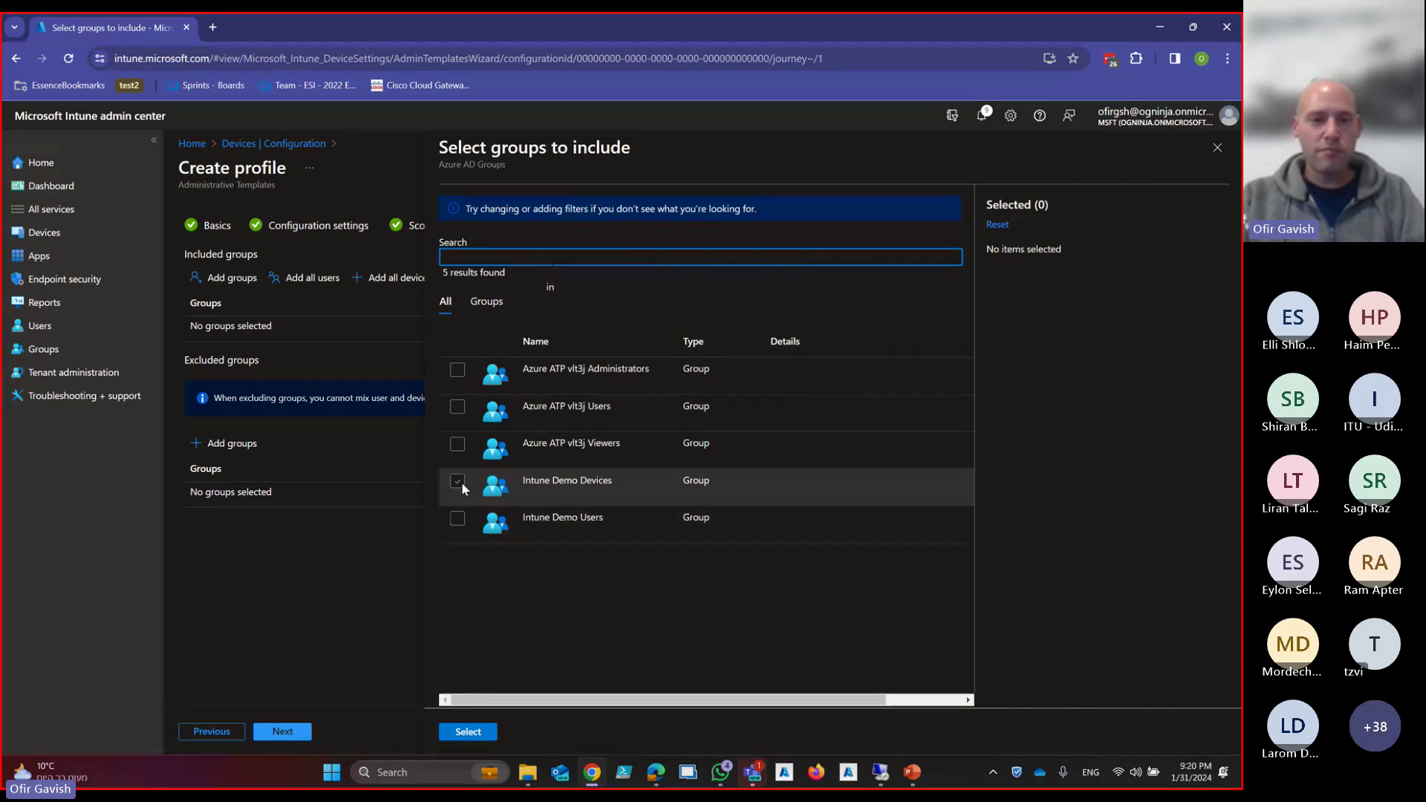
left_click(457, 482)
left_click(468, 732)
left_click(275, 731)
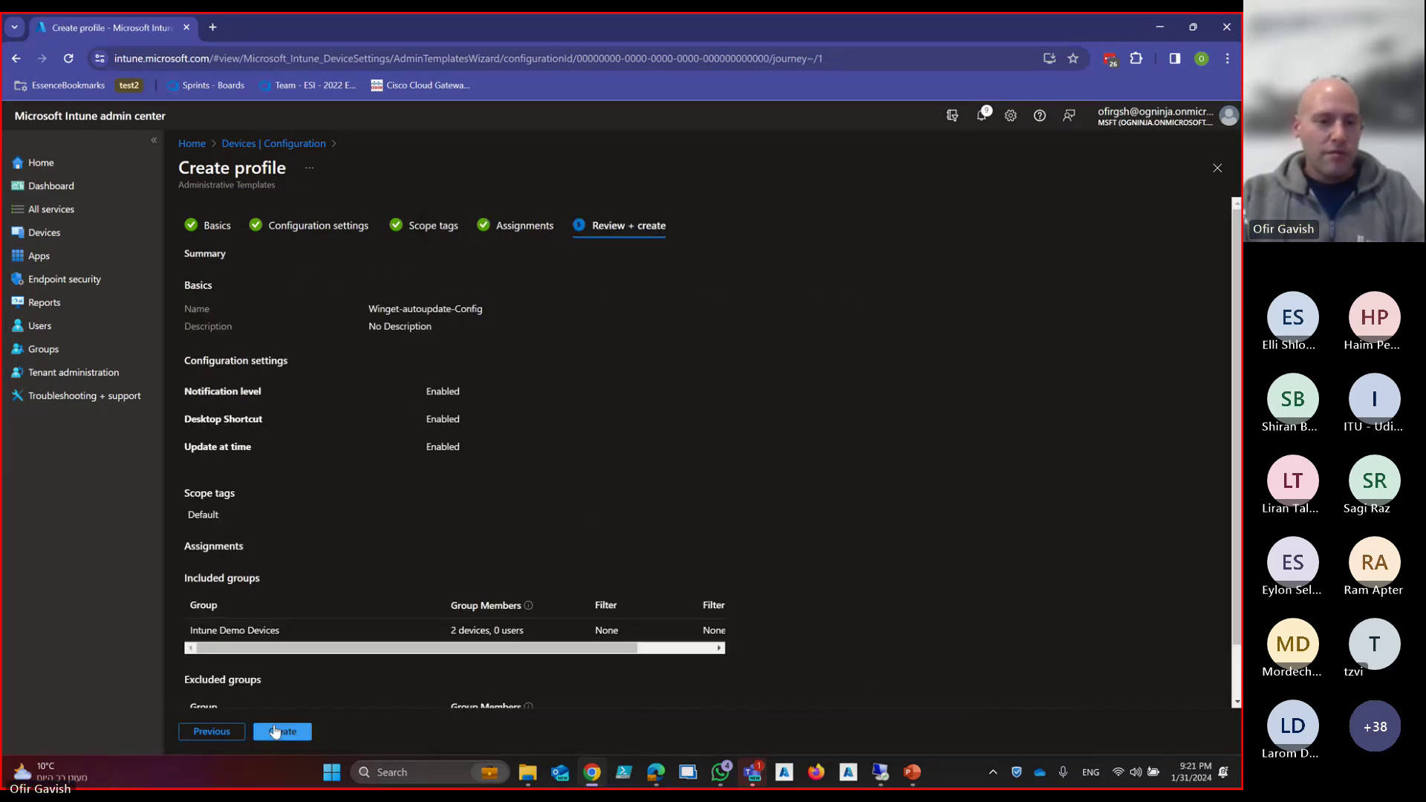
left_click(275, 732)
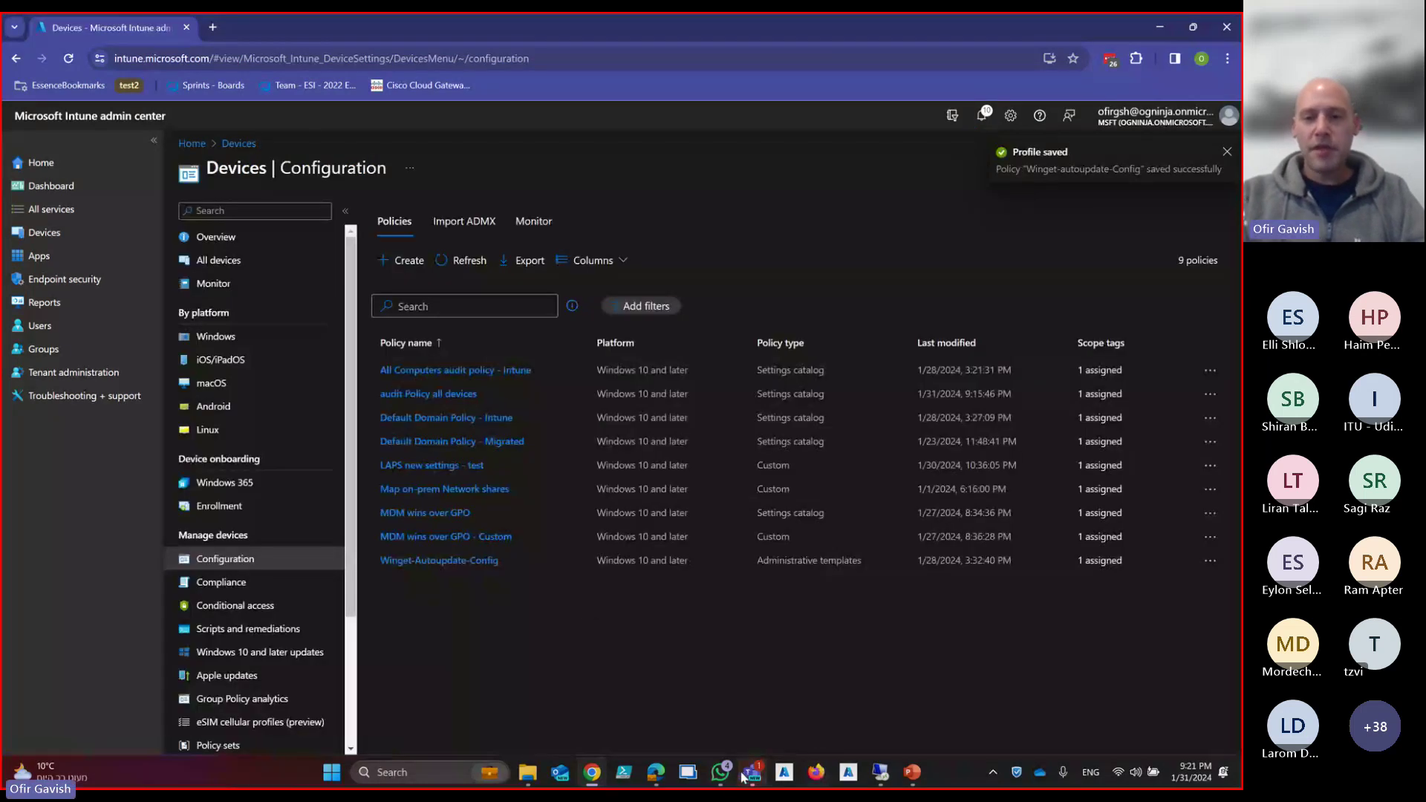
Open Group Policy analytics, examine the MDM support details of A_All Computers Audit Policy, and return to the list of imported policies
mouse_move(752, 774)
mouse_move(796, 693)
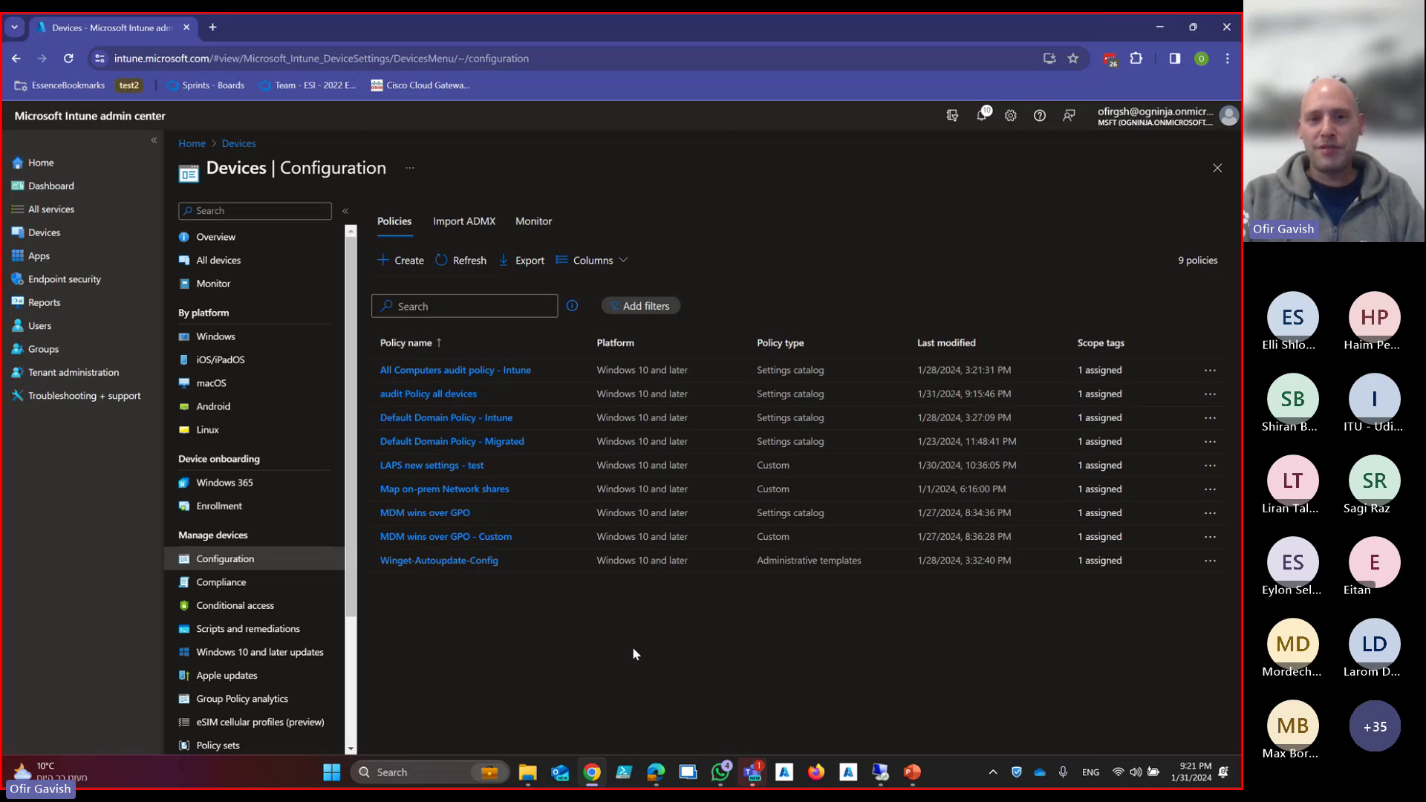
left_click(286, 701)
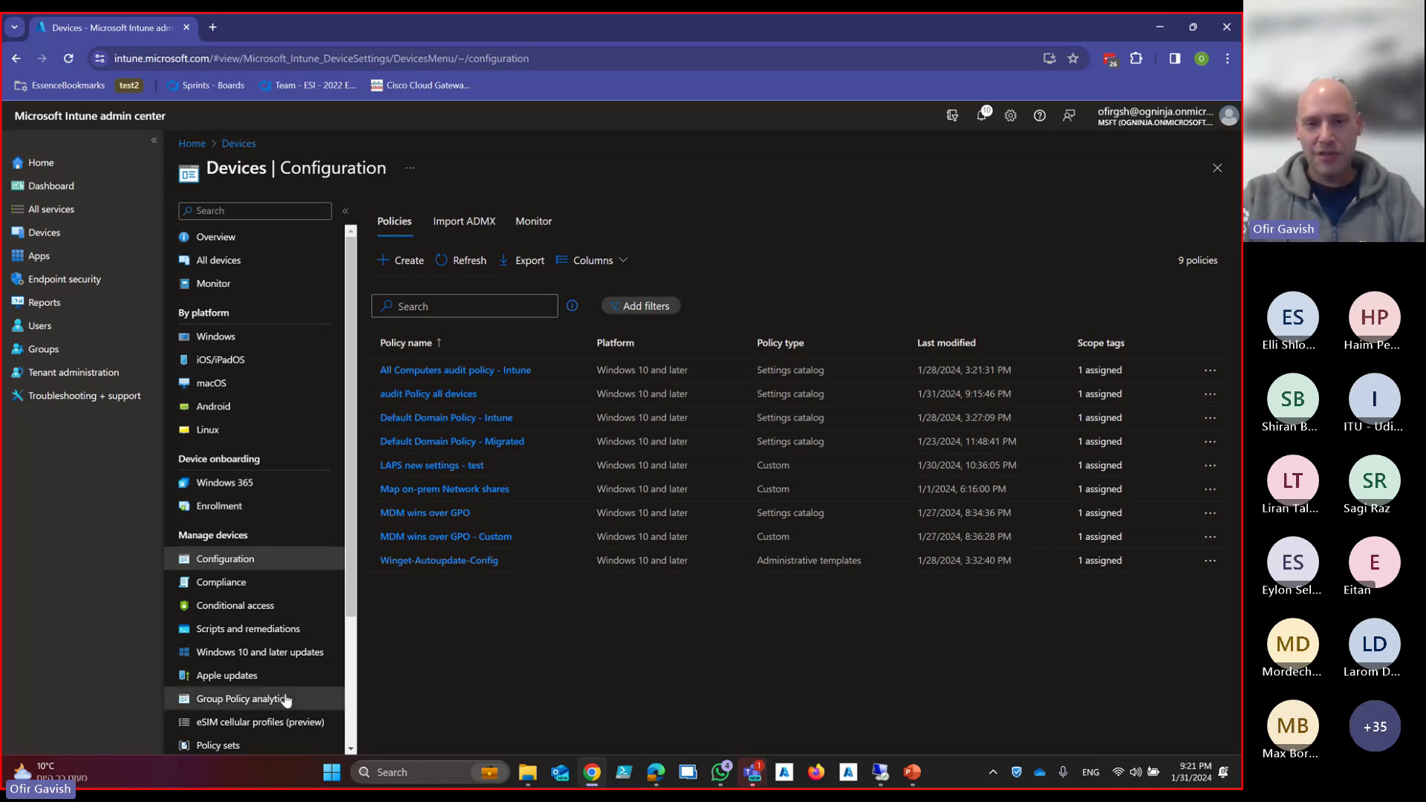
left_click(814, 473)
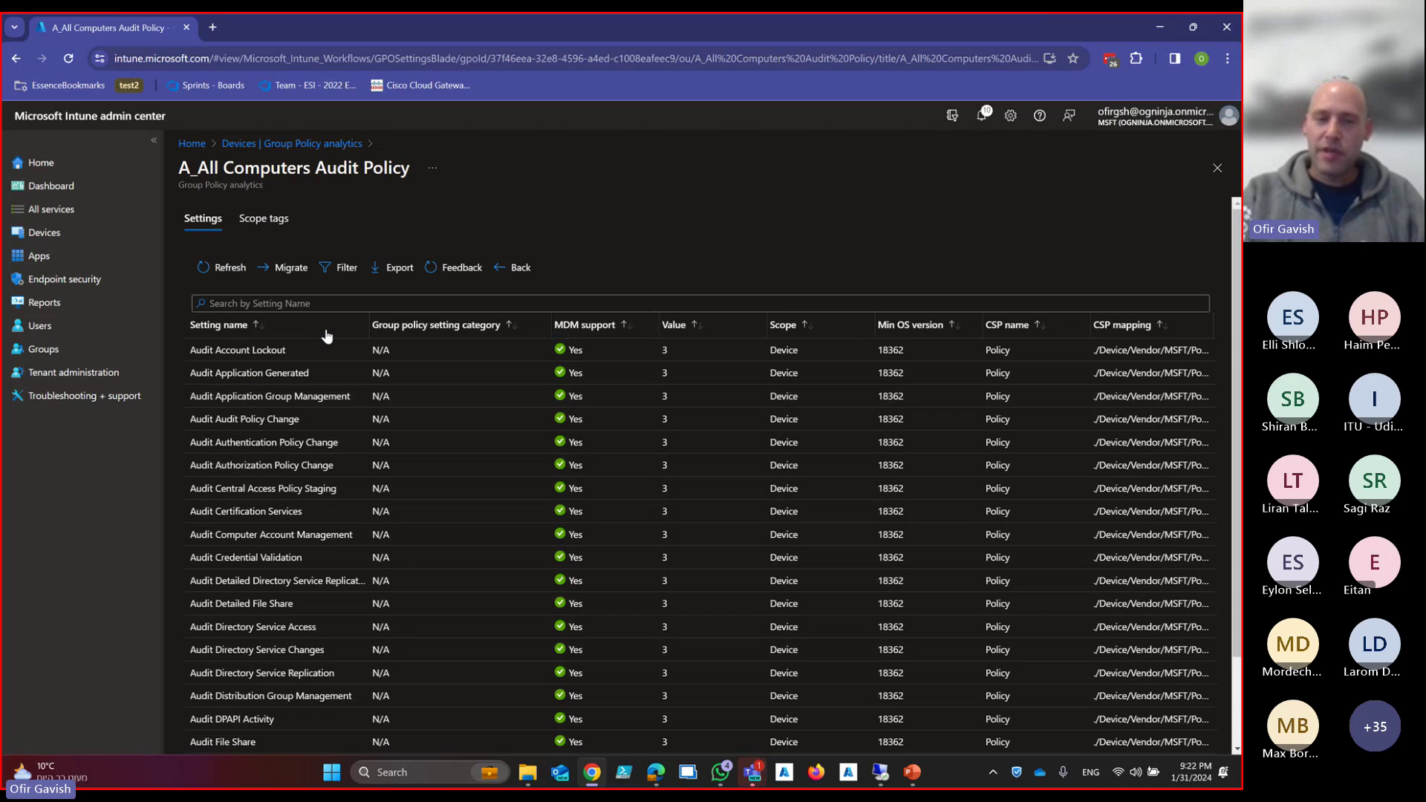
left_click(289, 145)
left_click(290, 145)
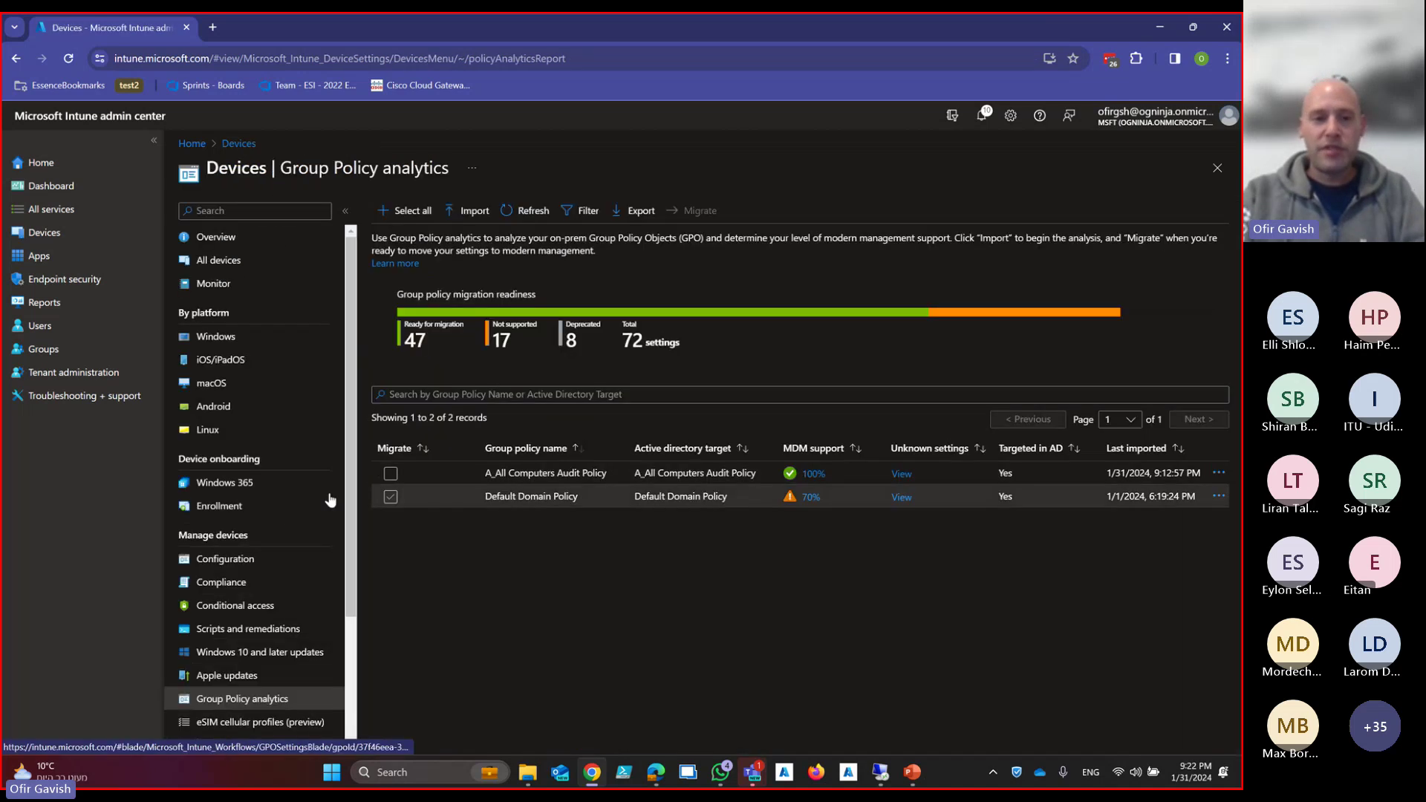
Start a new configuration profile for Windows 10 and later with the Settings catalog profile type
left_click(224, 558)
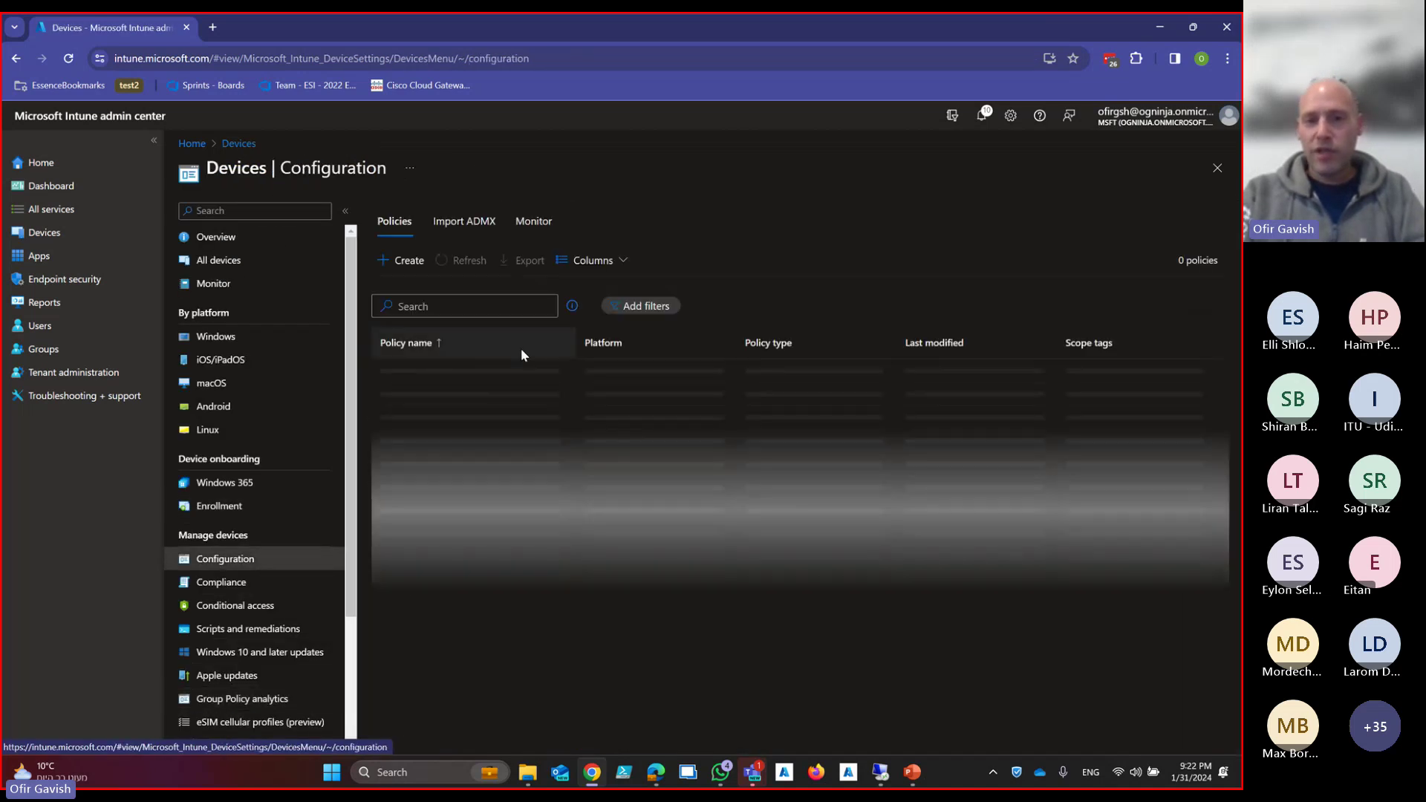
left_click(404, 261)
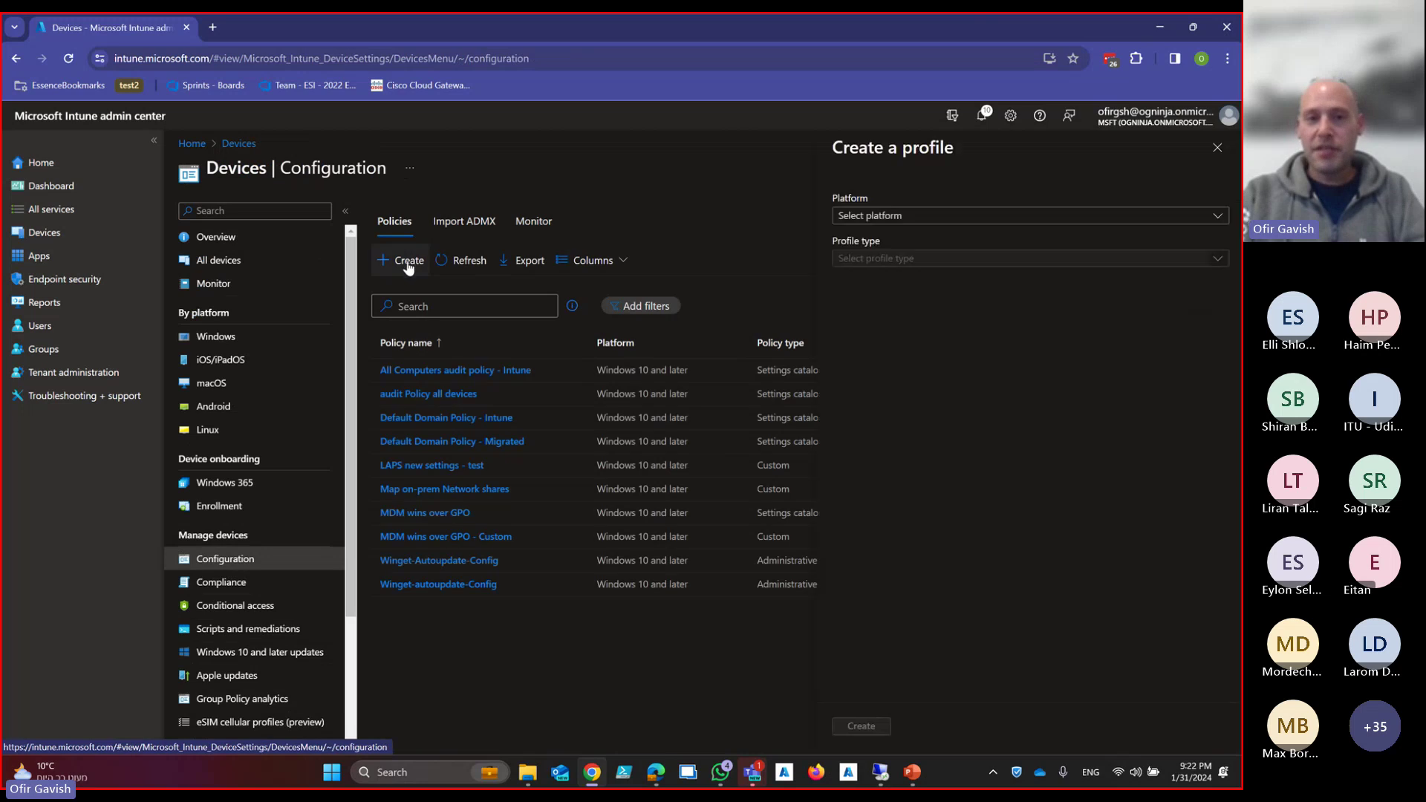
left_click(888, 217)
left_click(894, 333)
left_click(892, 258)
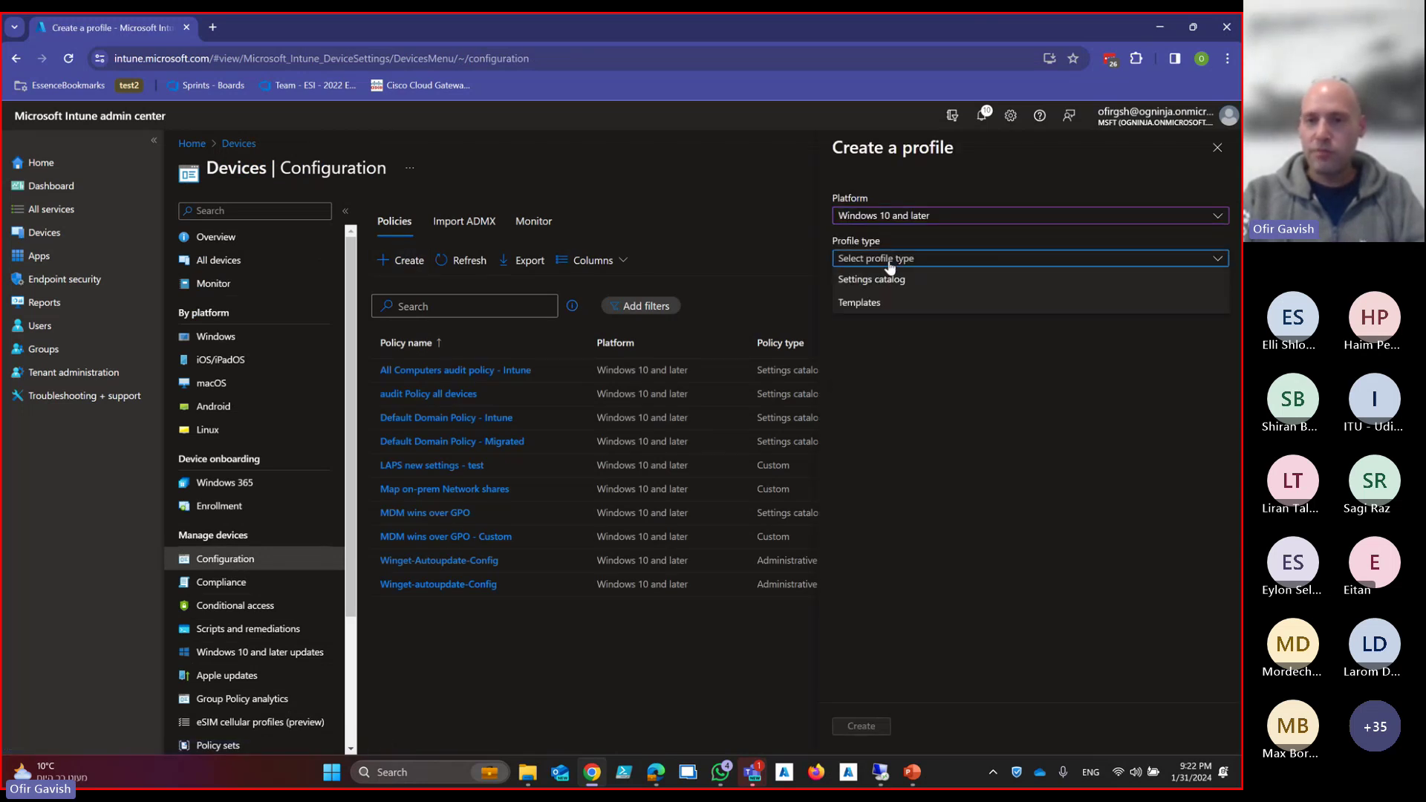
left_click(891, 282)
left_click(862, 722)
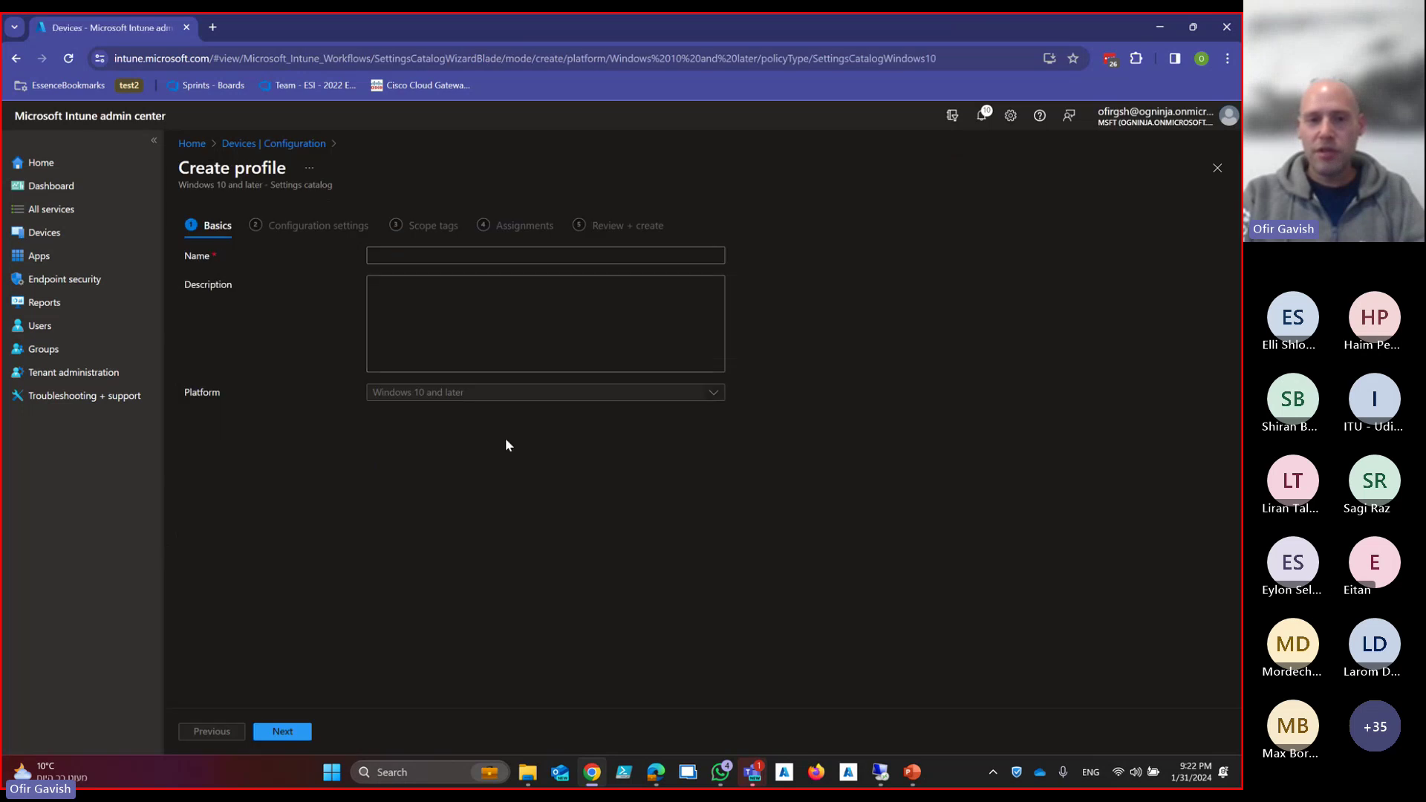
Name the draft profile dsdsf, browse the setting categories offered in the settings picker, and abandon the draft
left_click(434, 257)
type("dsdf")
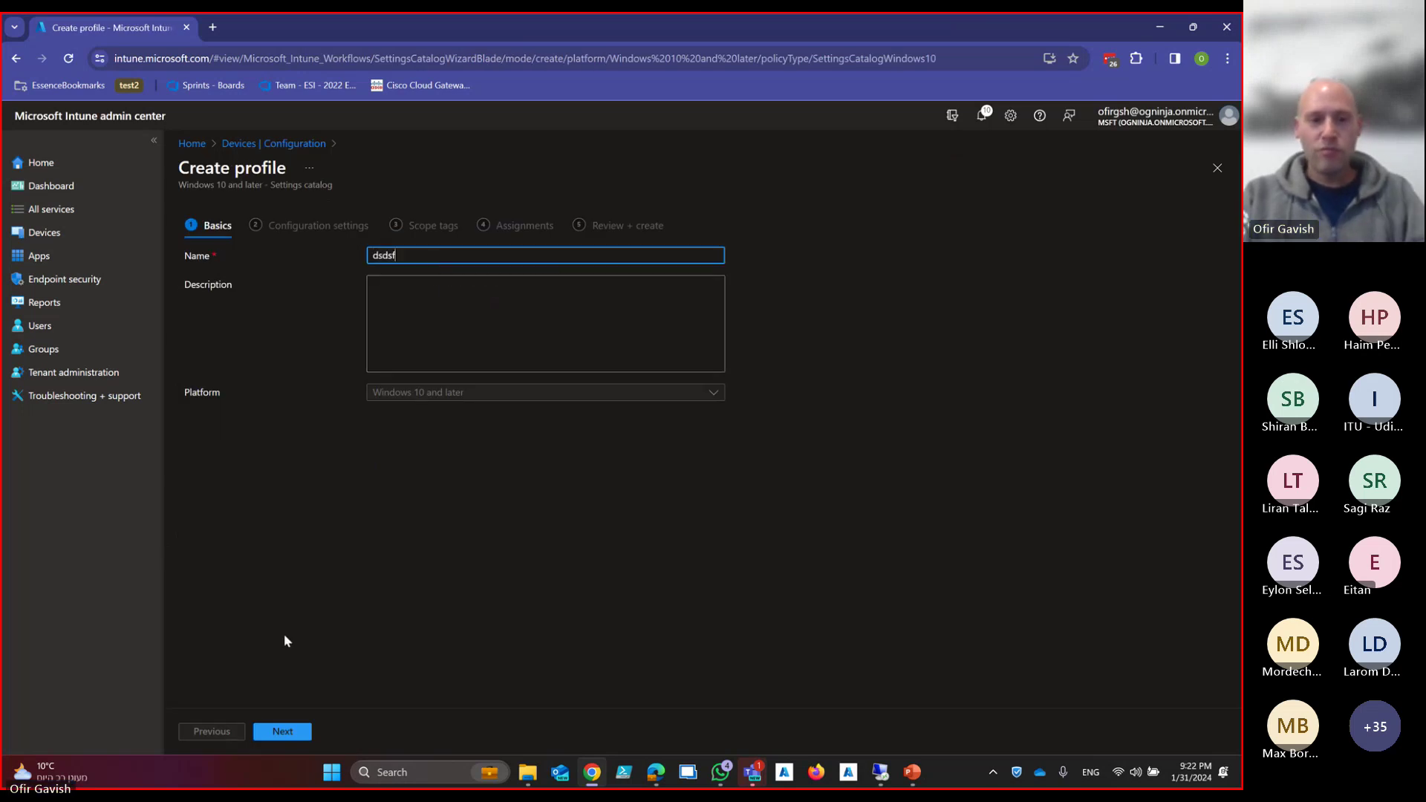
left_click(284, 728)
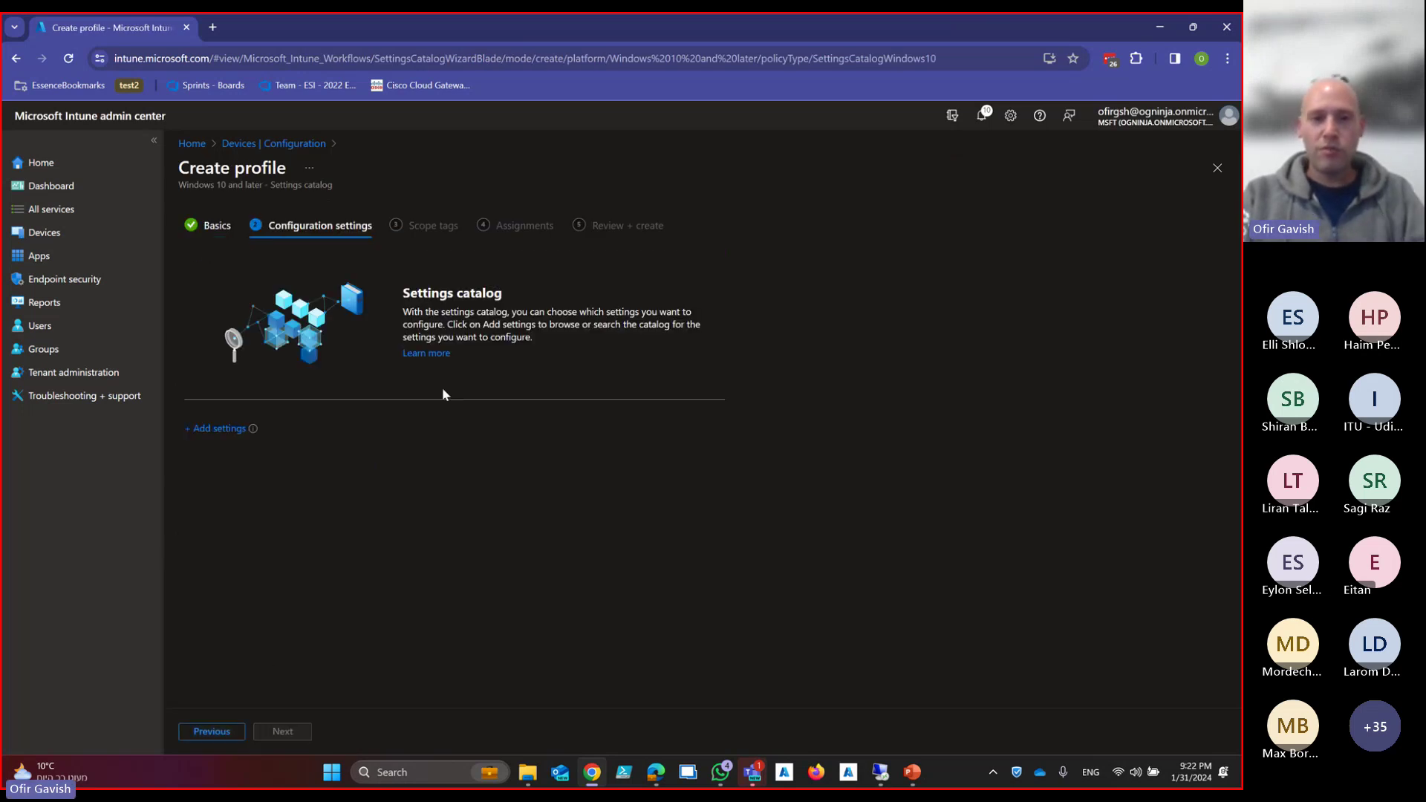
left_click(223, 430)
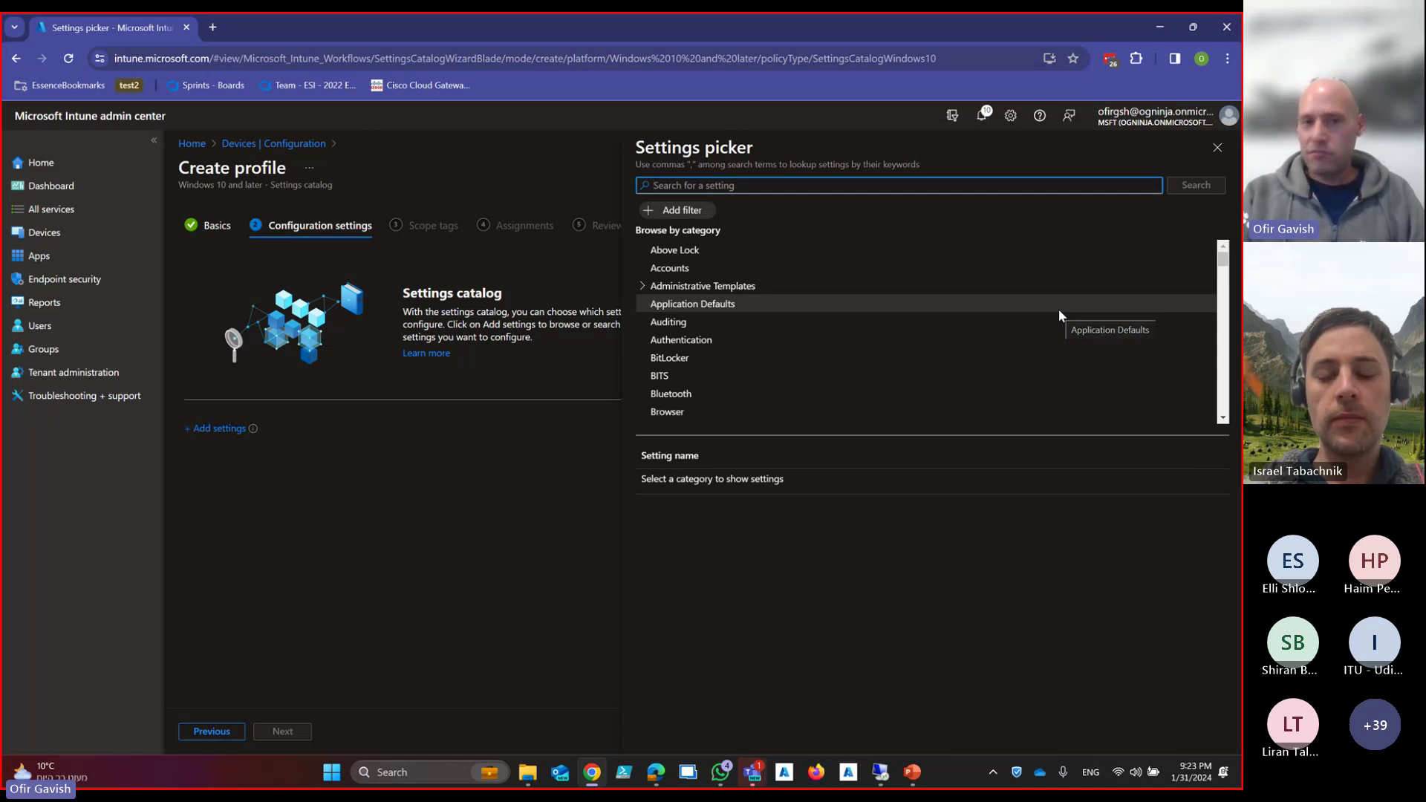
left_click(273, 143)
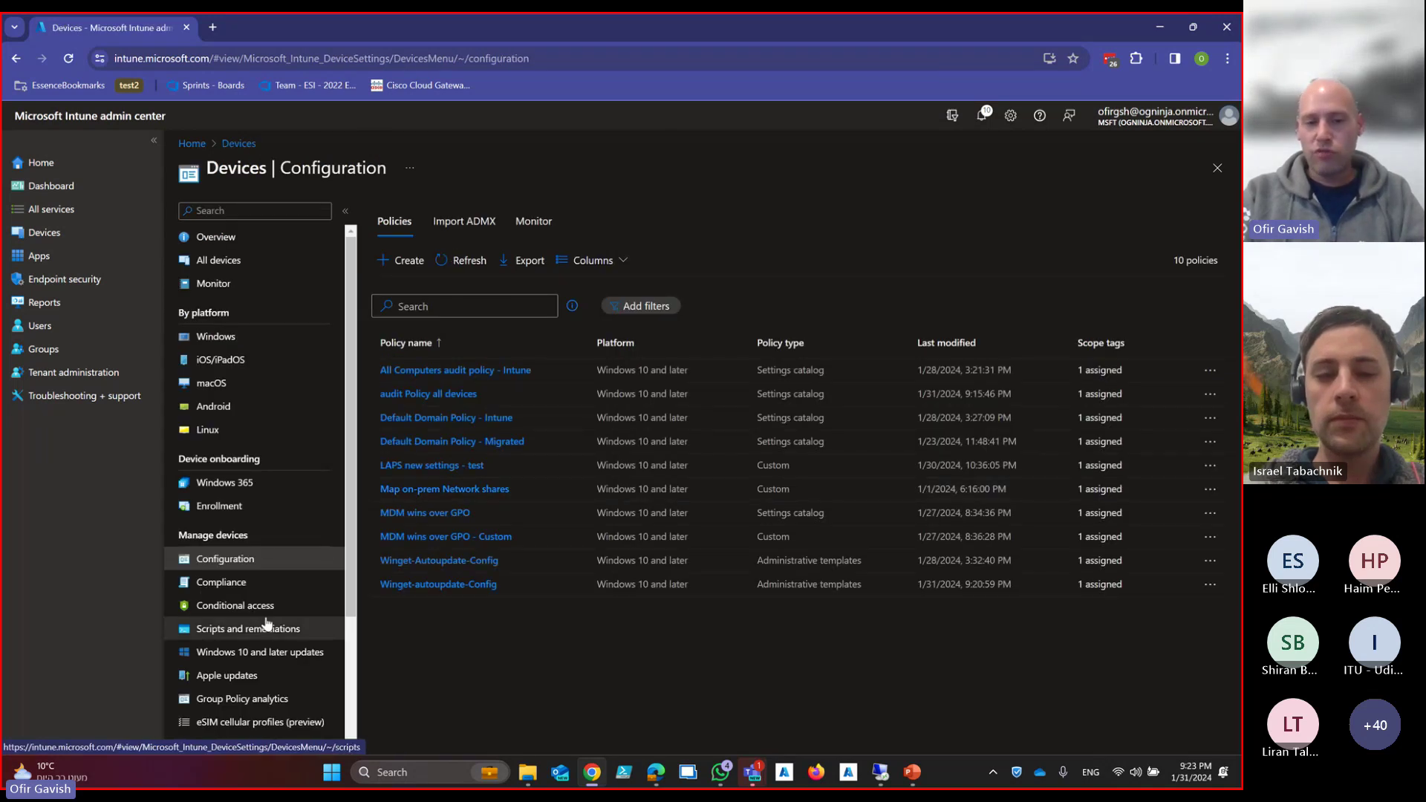
Review the migration readiness overview in Group Policy analytics and return to the configuration policies
left_click(256, 701)
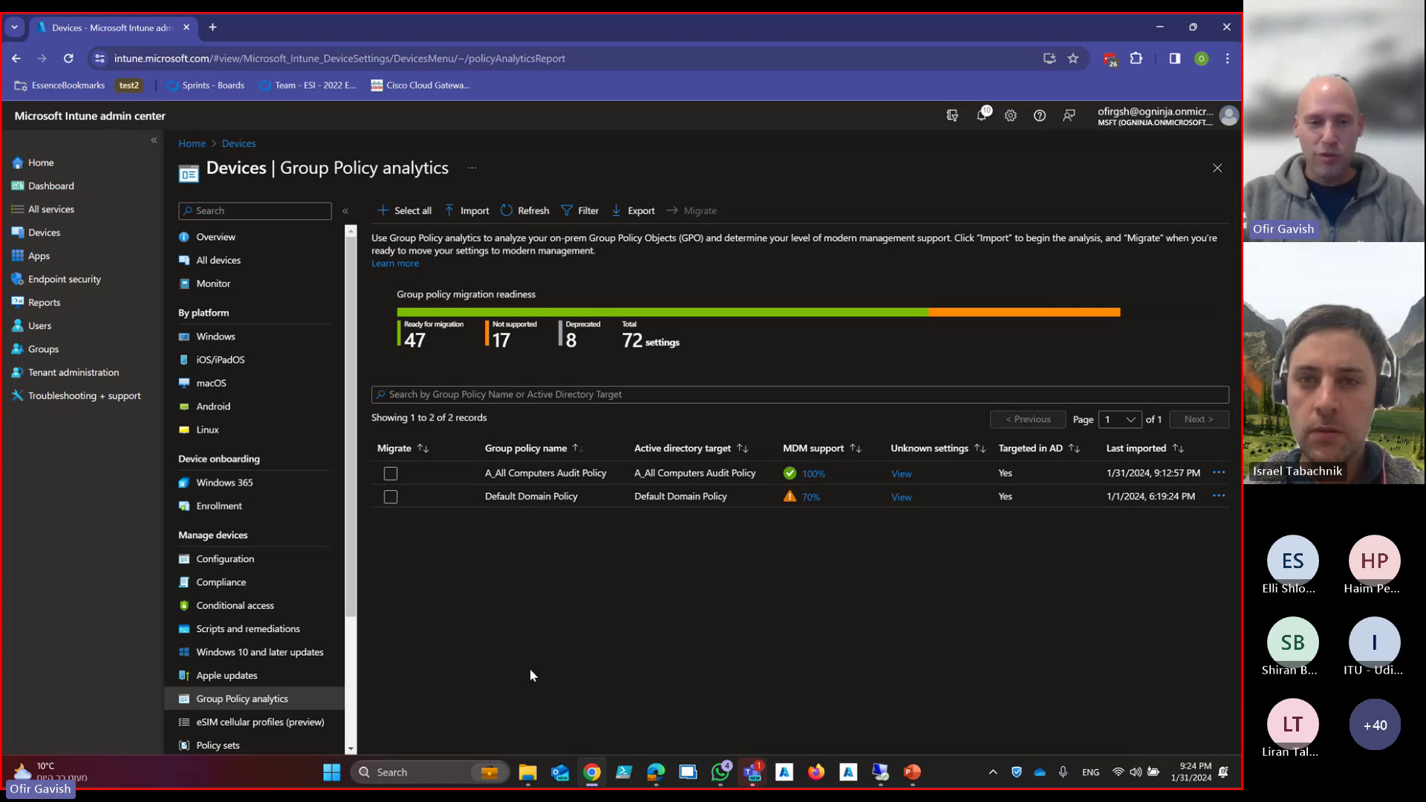
left_click(245, 562)
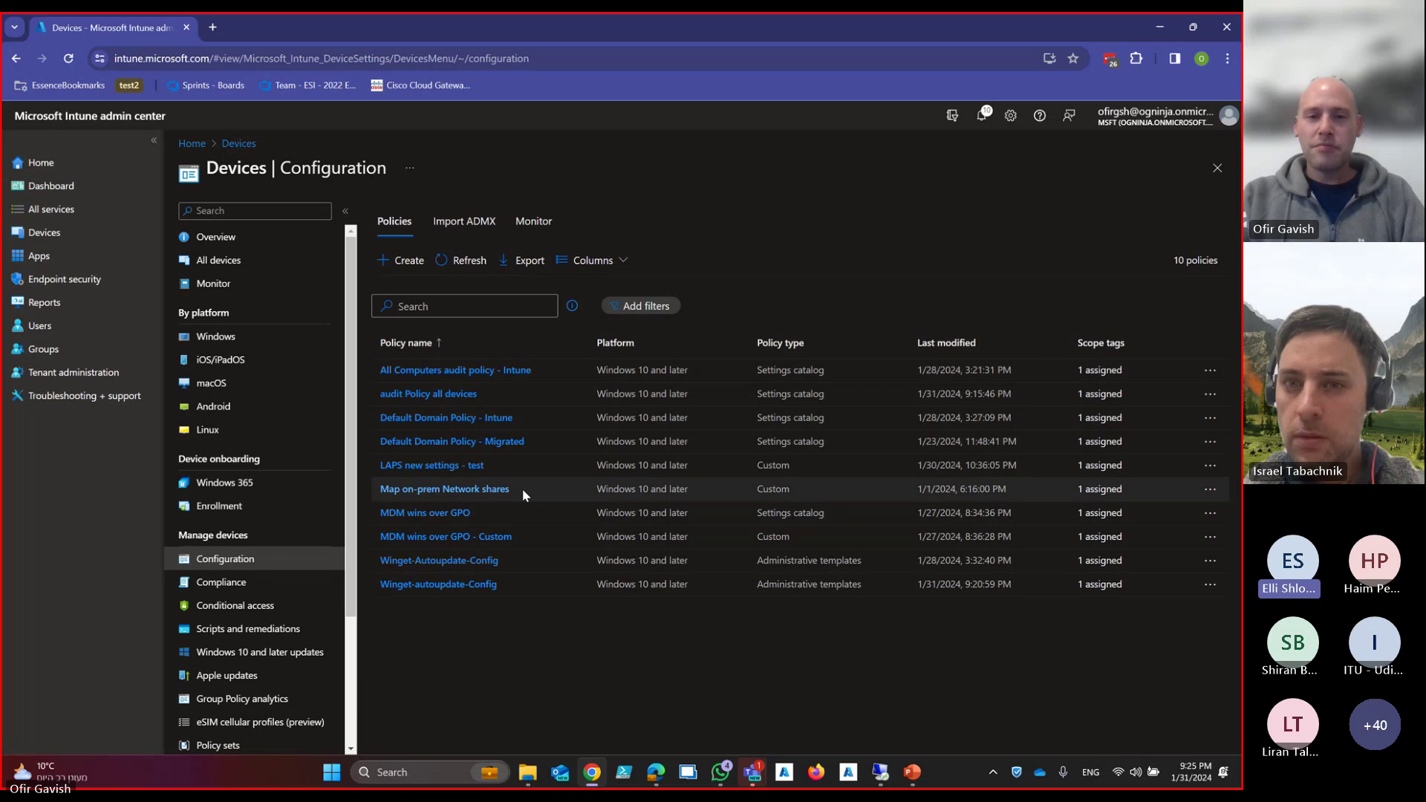
Open the DriveMapping.admx row for editing in the OMA-URI settings of the Map on-prem Network shares policy
left_click(473, 493)
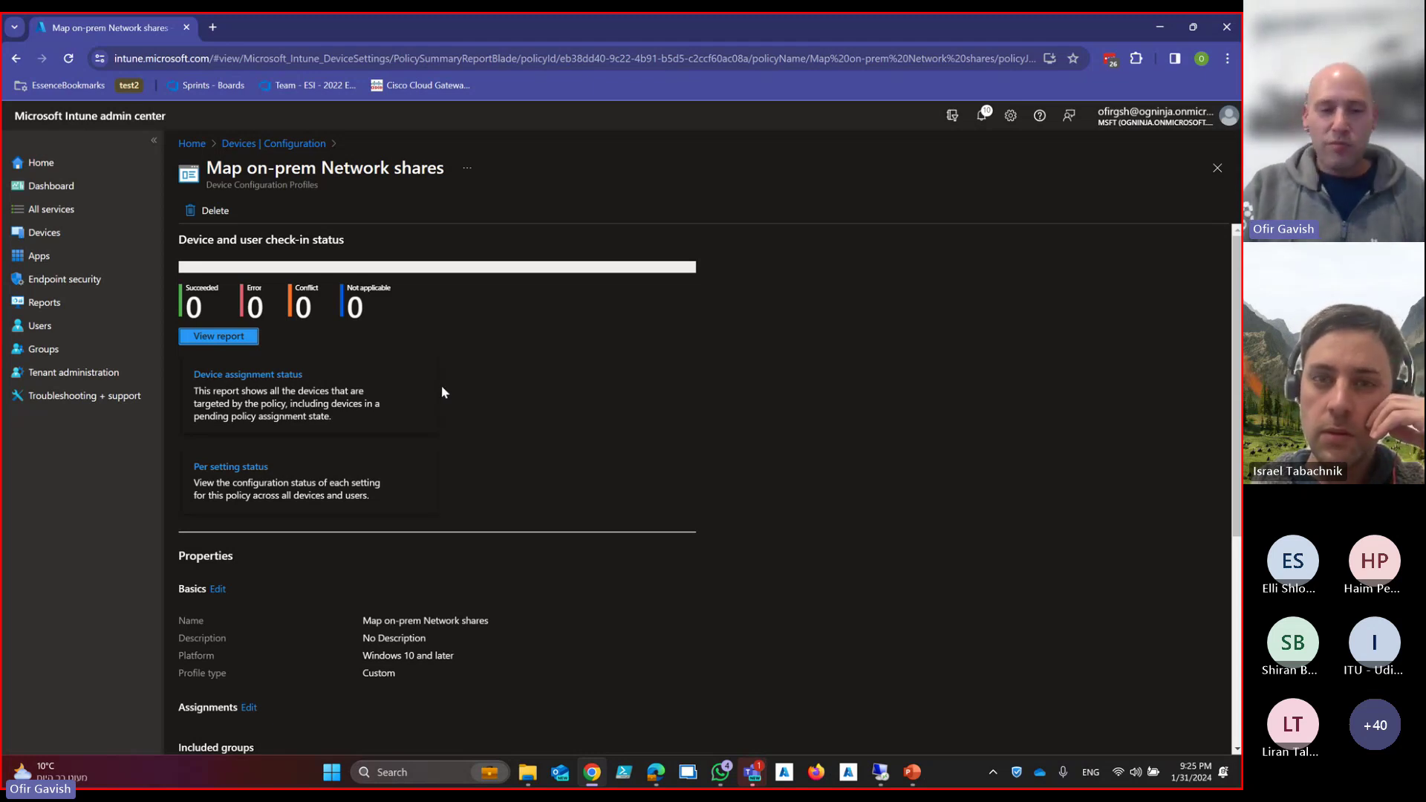
scroll(461, 471, "down", 2)
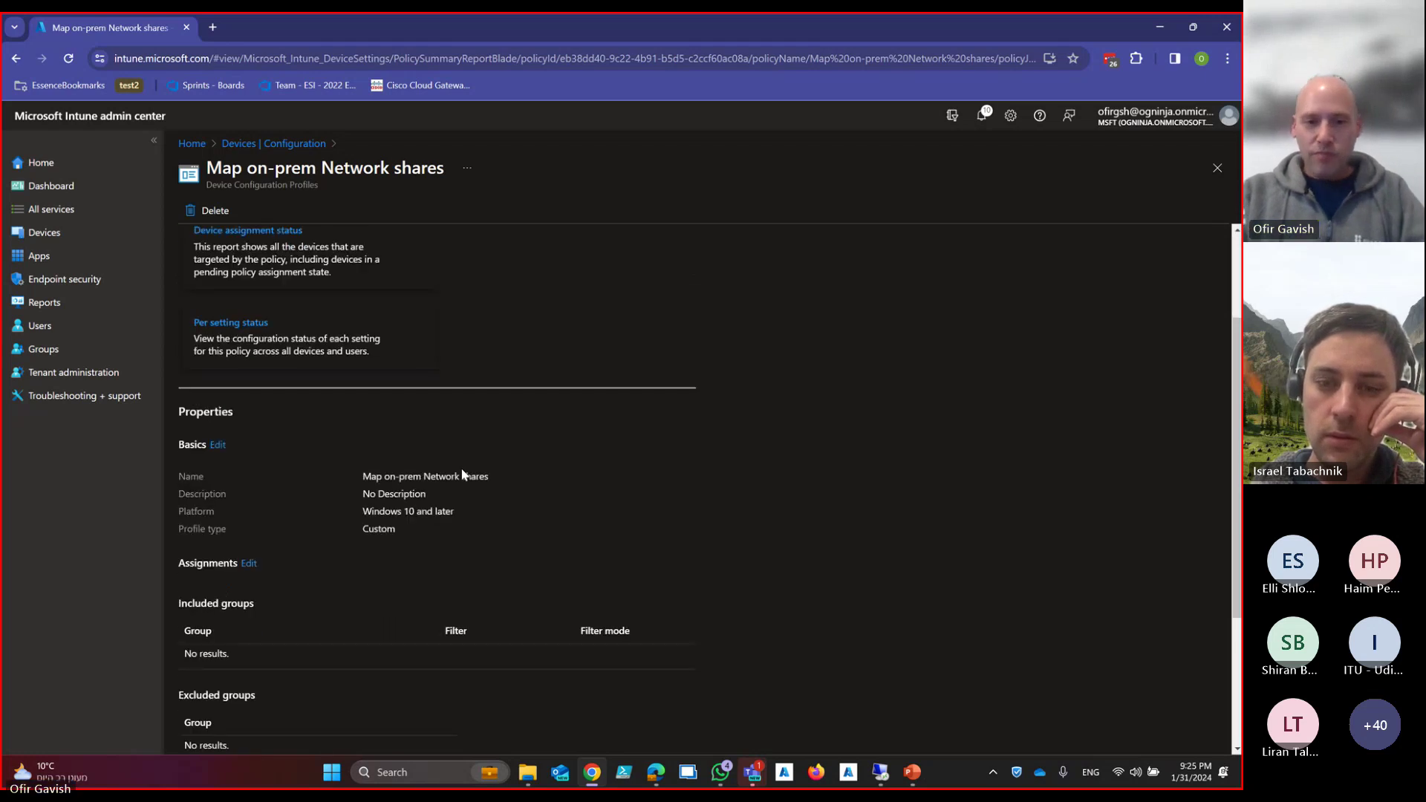
scroll(336, 524, "down", 1)
scroll(315, 527, "down", 1)
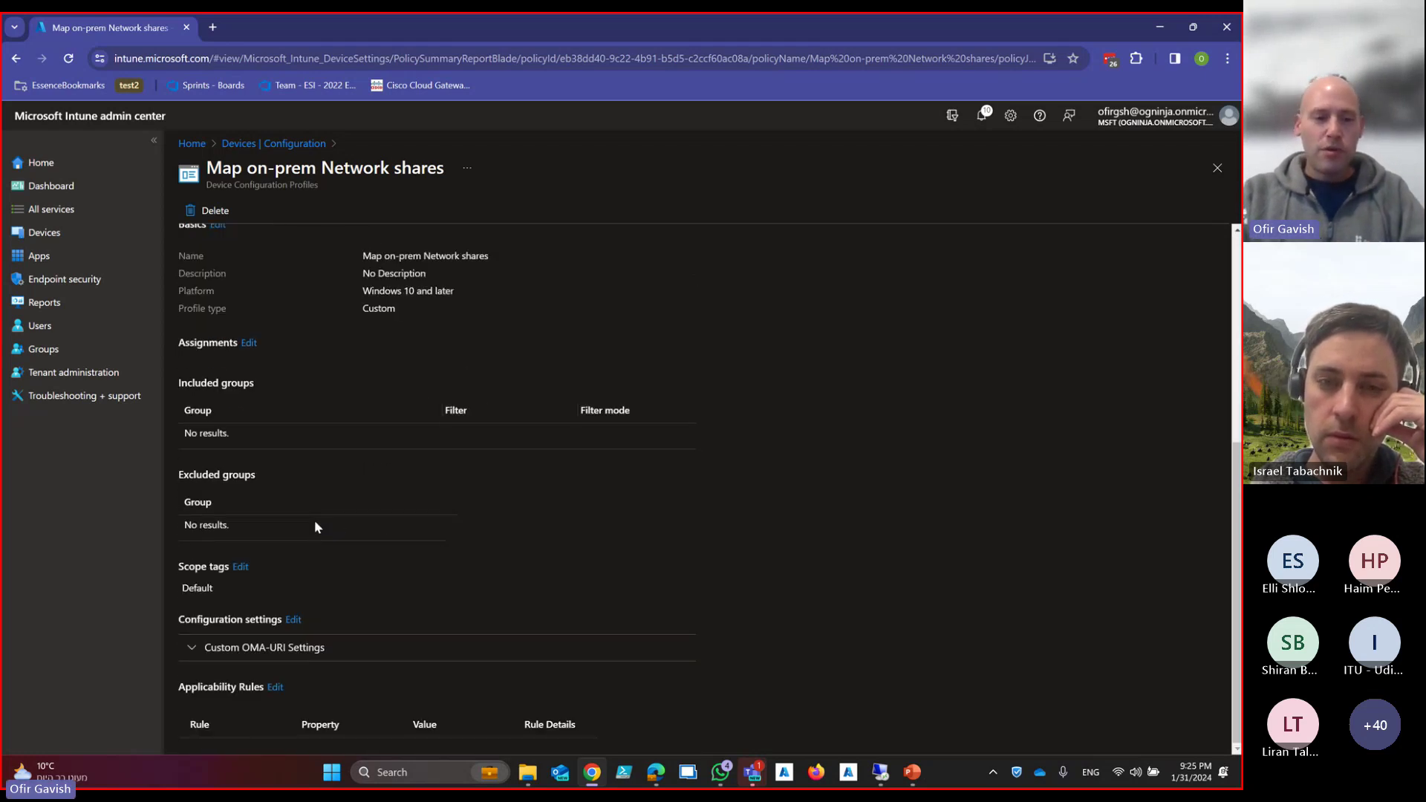
left_click(294, 620)
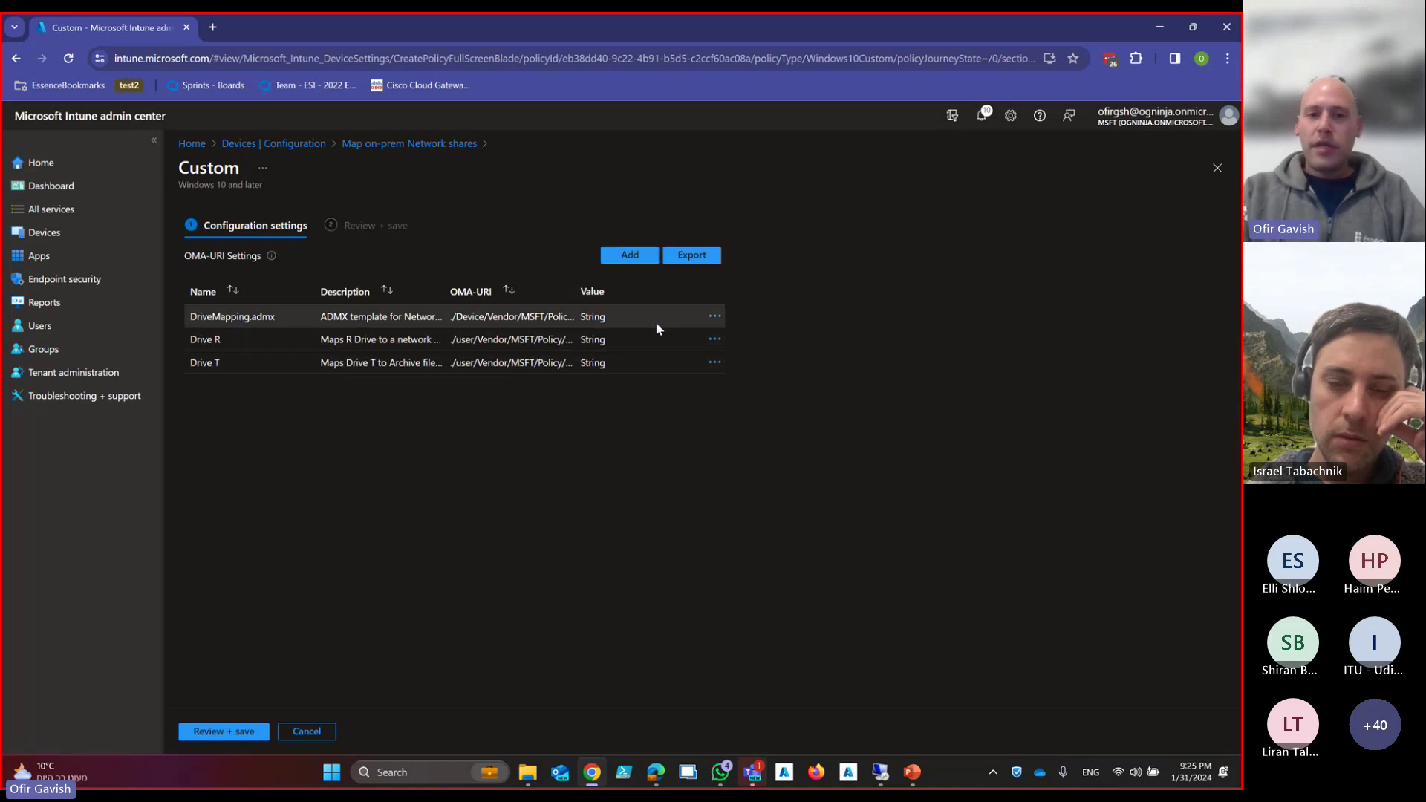
left_click(713, 318)
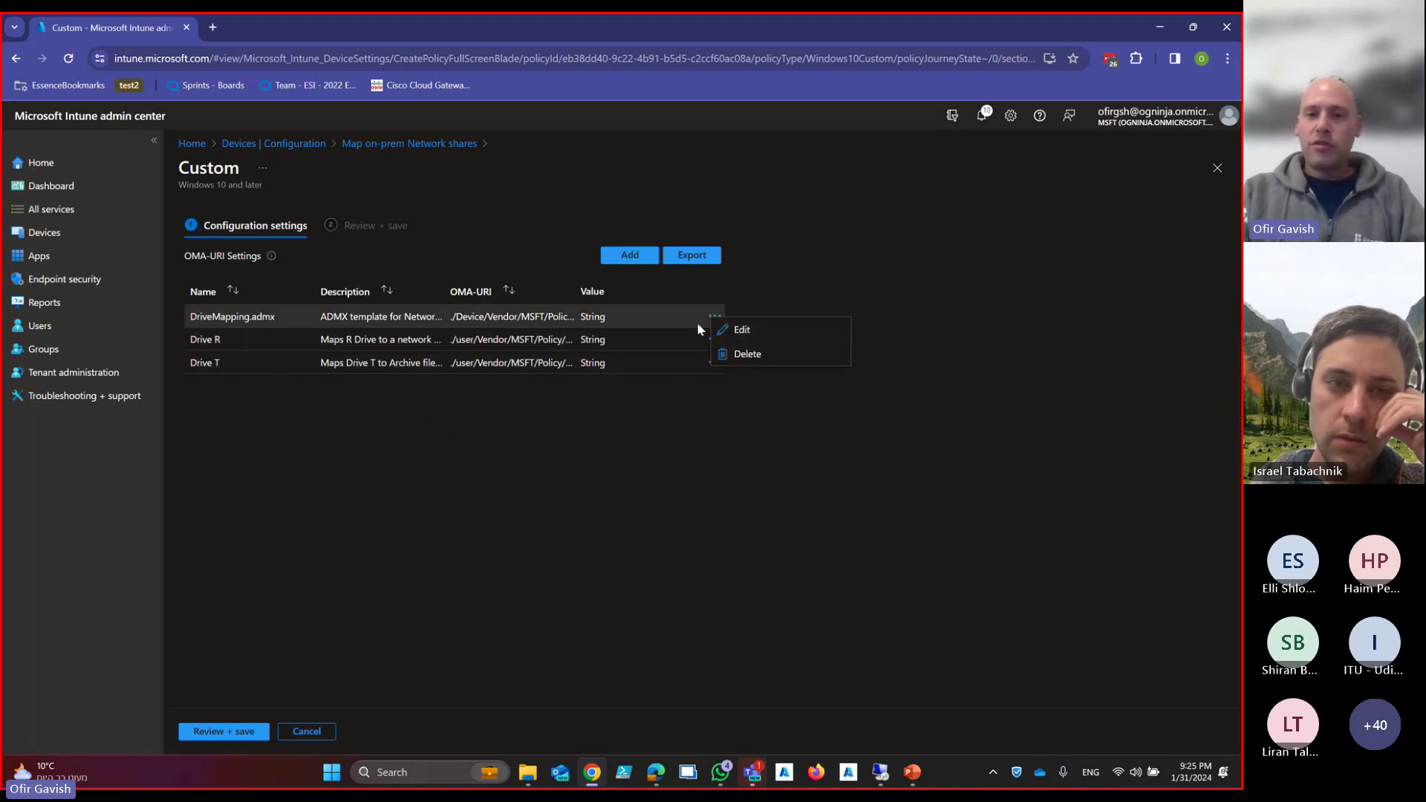
left_click(741, 327)
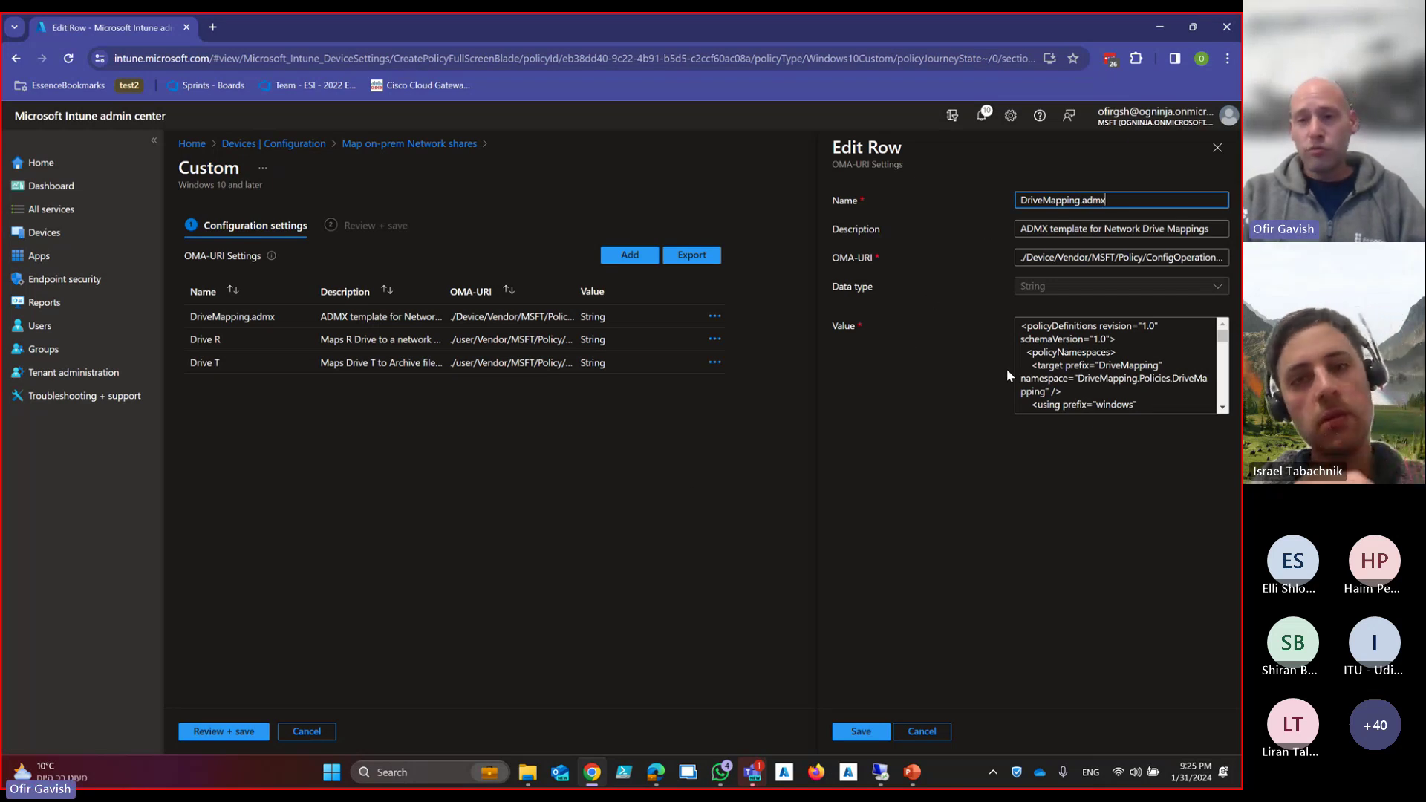
Examine the ADMX policy definitions stored as the value of the DriveMapping.admx row
scroll(1055, 364, "down", 10)
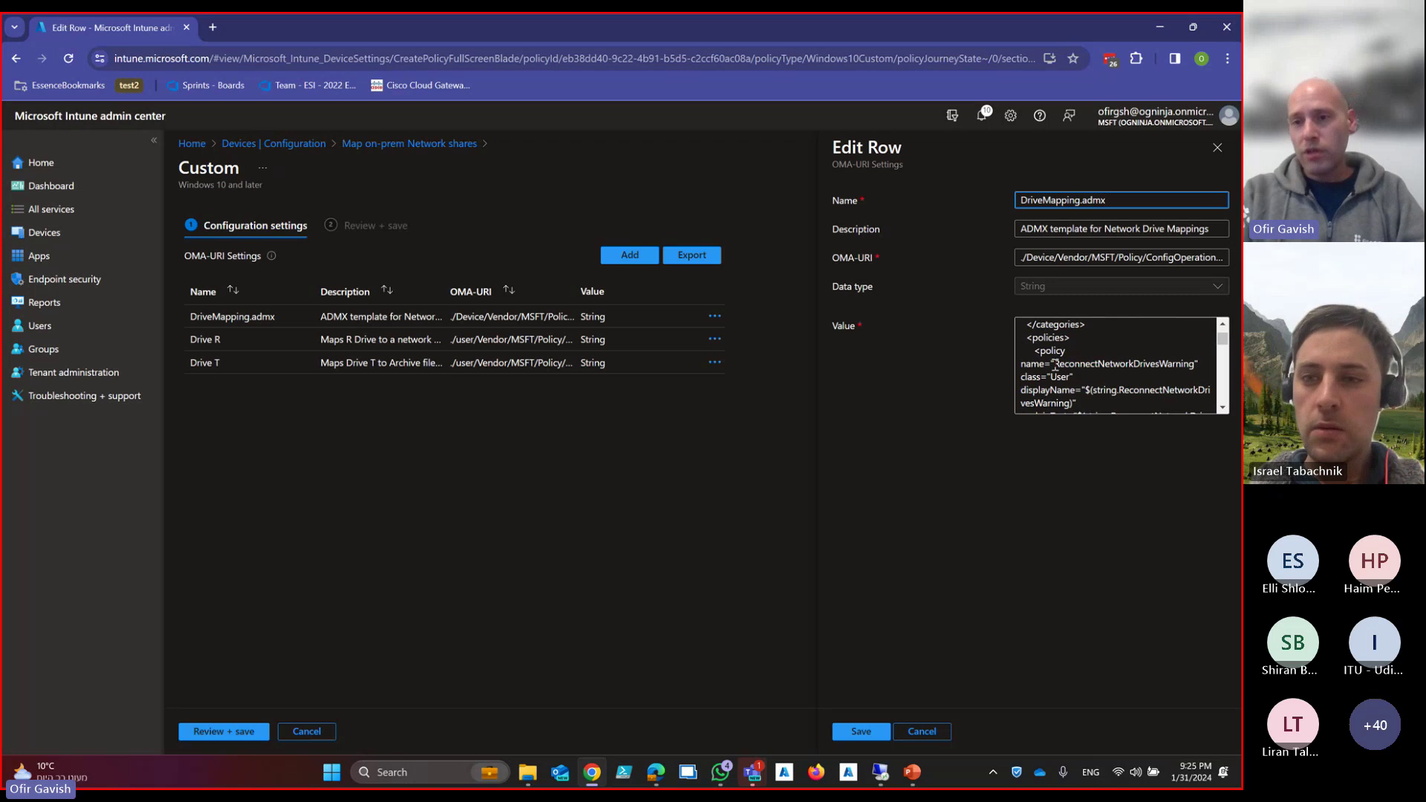
scroll(1059, 360, "up", 10)
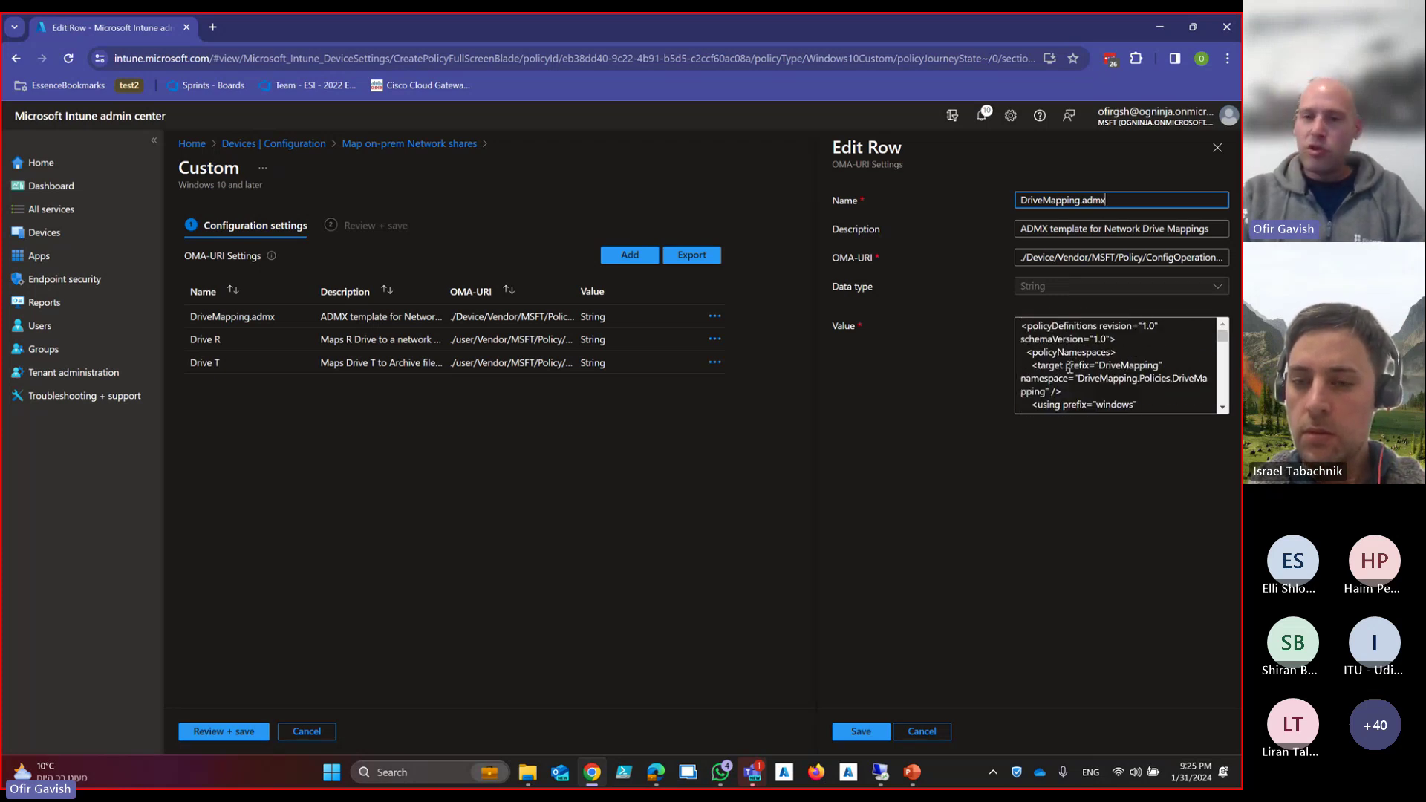
scroll(1073, 357, "down", 3)
scroll(1069, 367, "down", 8)
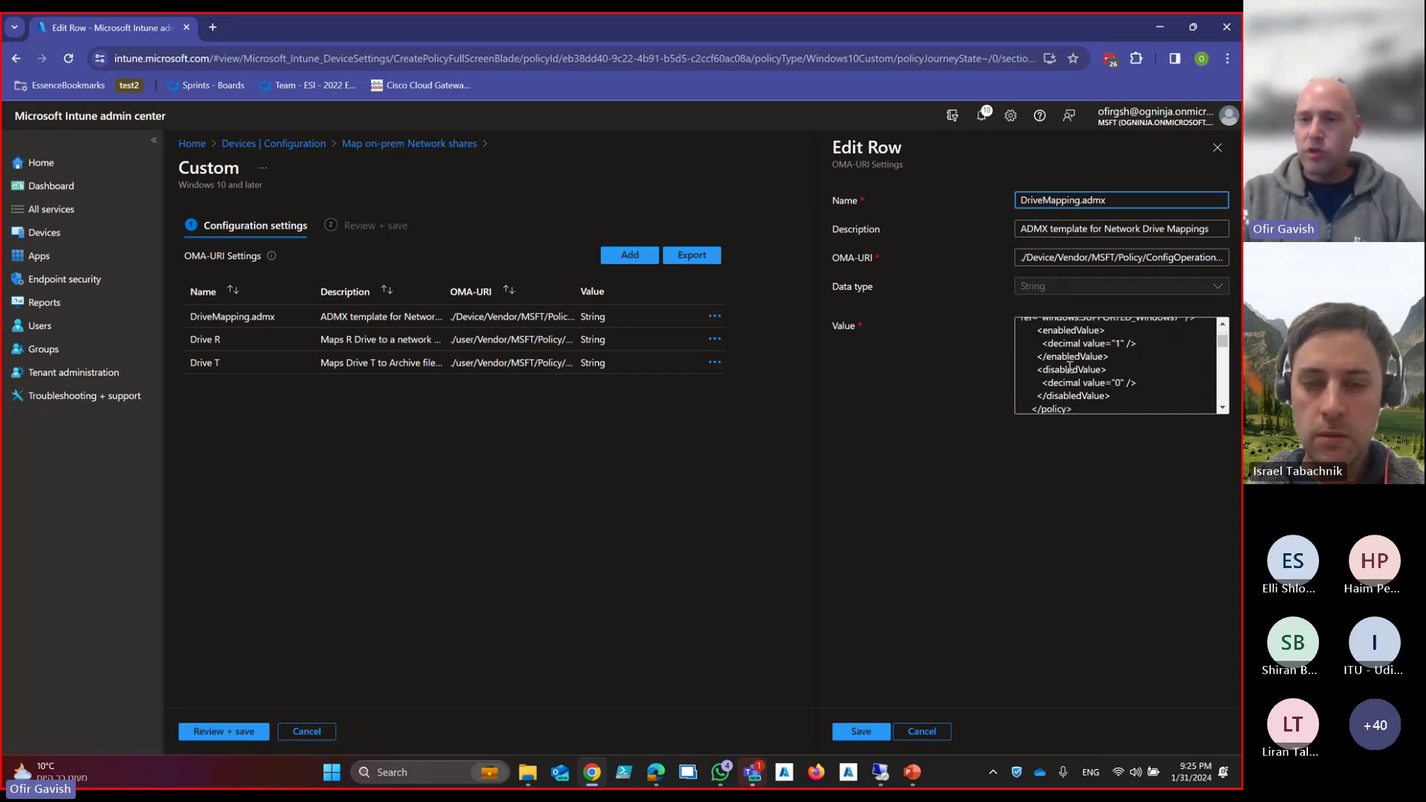
scroll(1070, 367, "down", 3)
scroll(1069, 367, "up", 15)
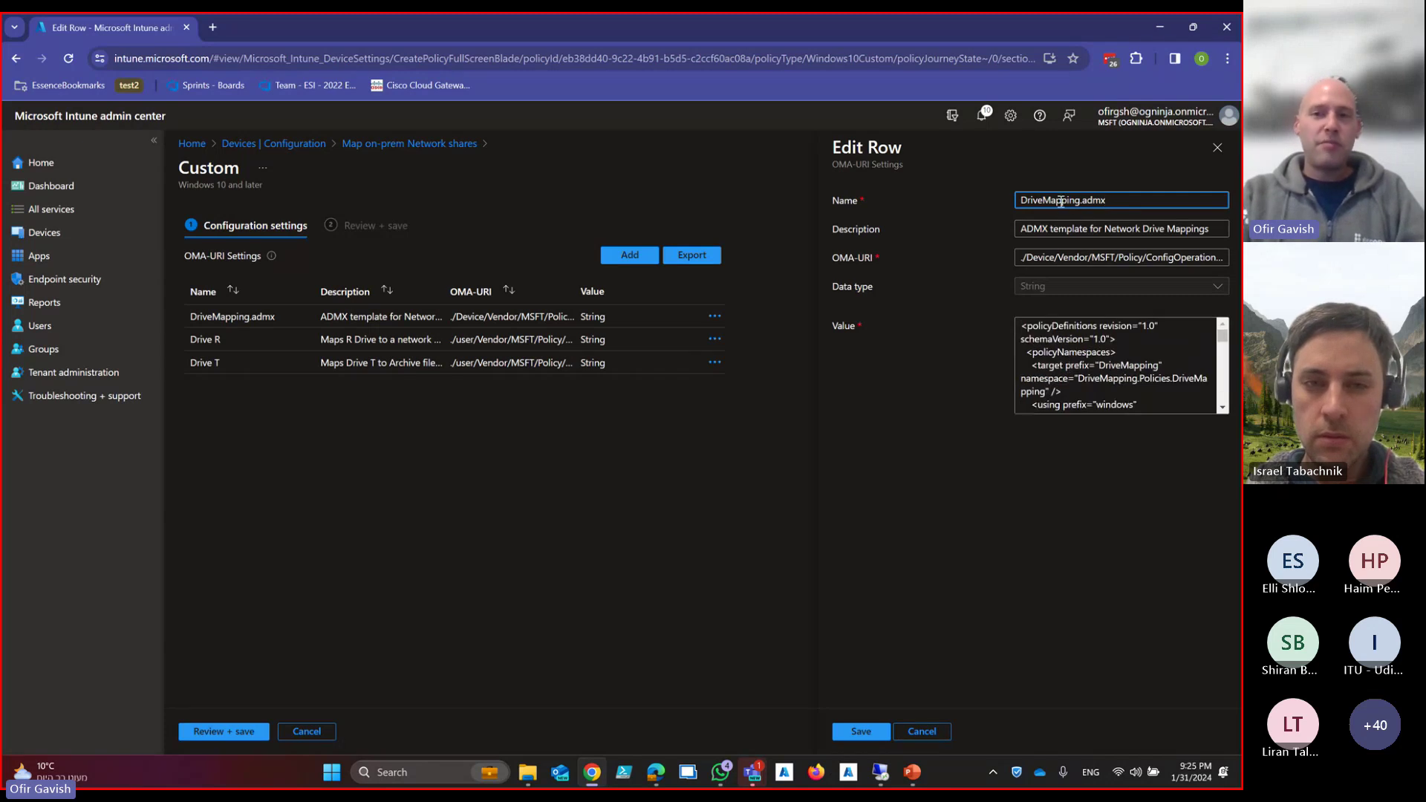
Examine the name and full OMA-URI path of the DriveMapping.admx row, and close the row without saving
left_click_drag(1023, 200, 1123, 200)
left_click(1123, 201)
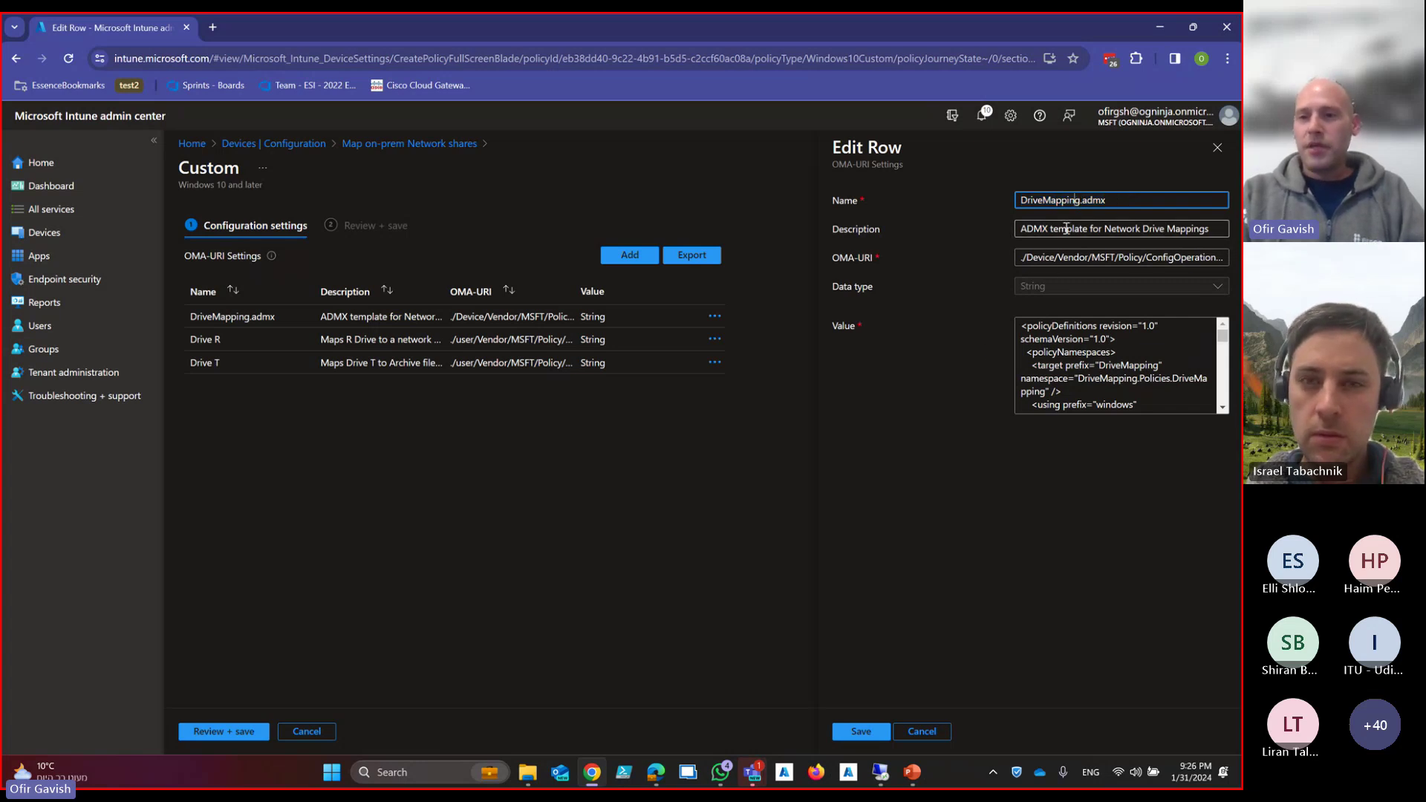
left_click_drag(1019, 257, 1173, 257)
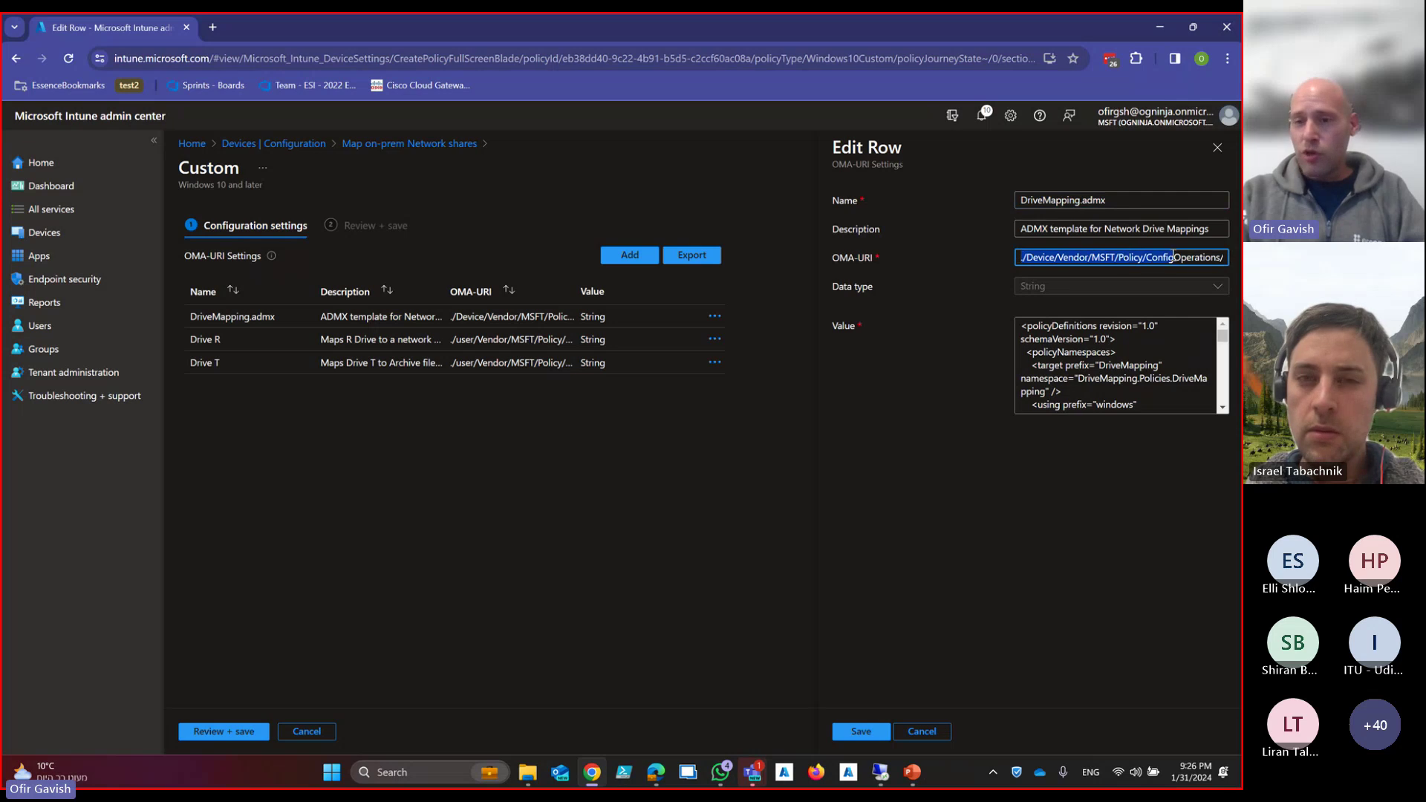
left_click(1170, 258)
type("ADMX")
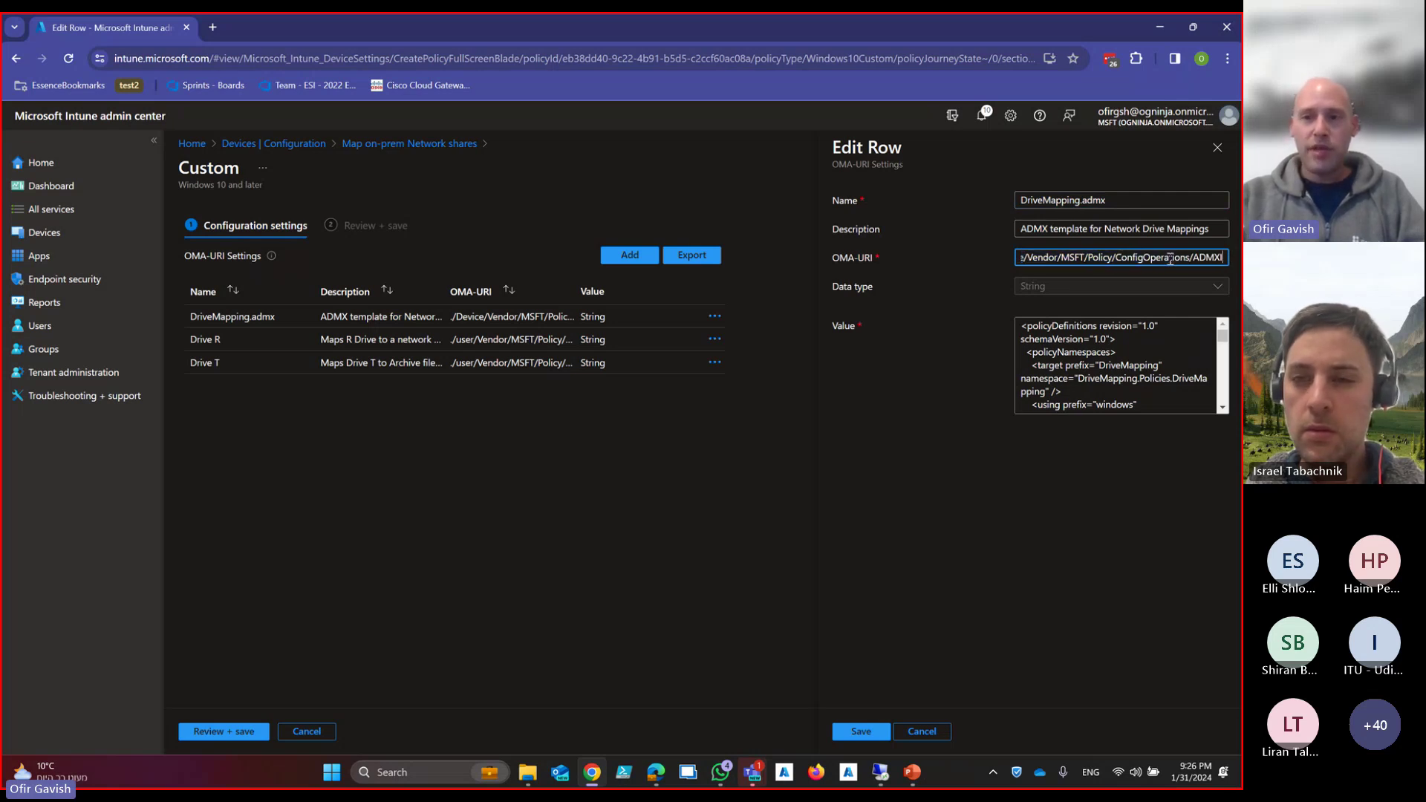
type("Install/DriveMapping/Pol")
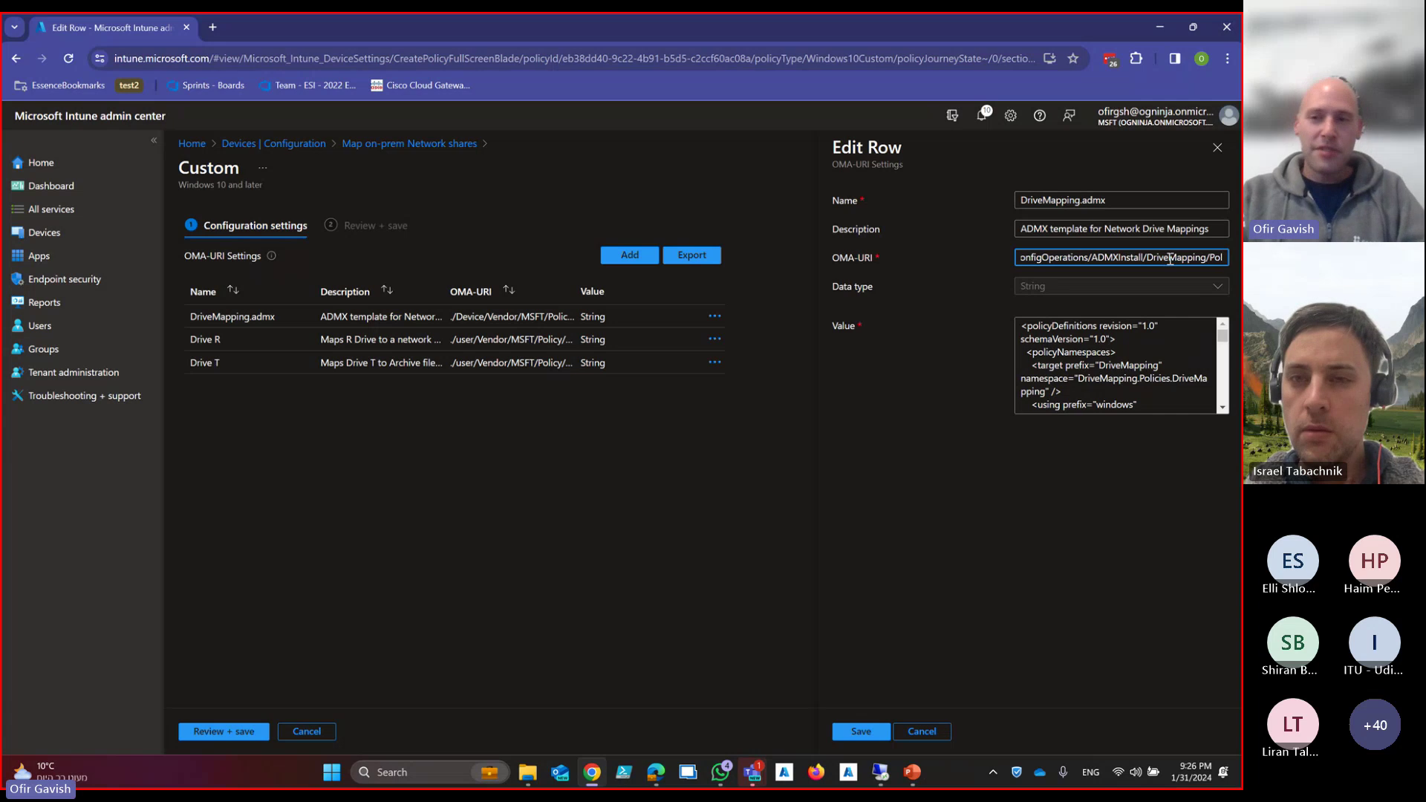
type("icy")
type("/Drive")
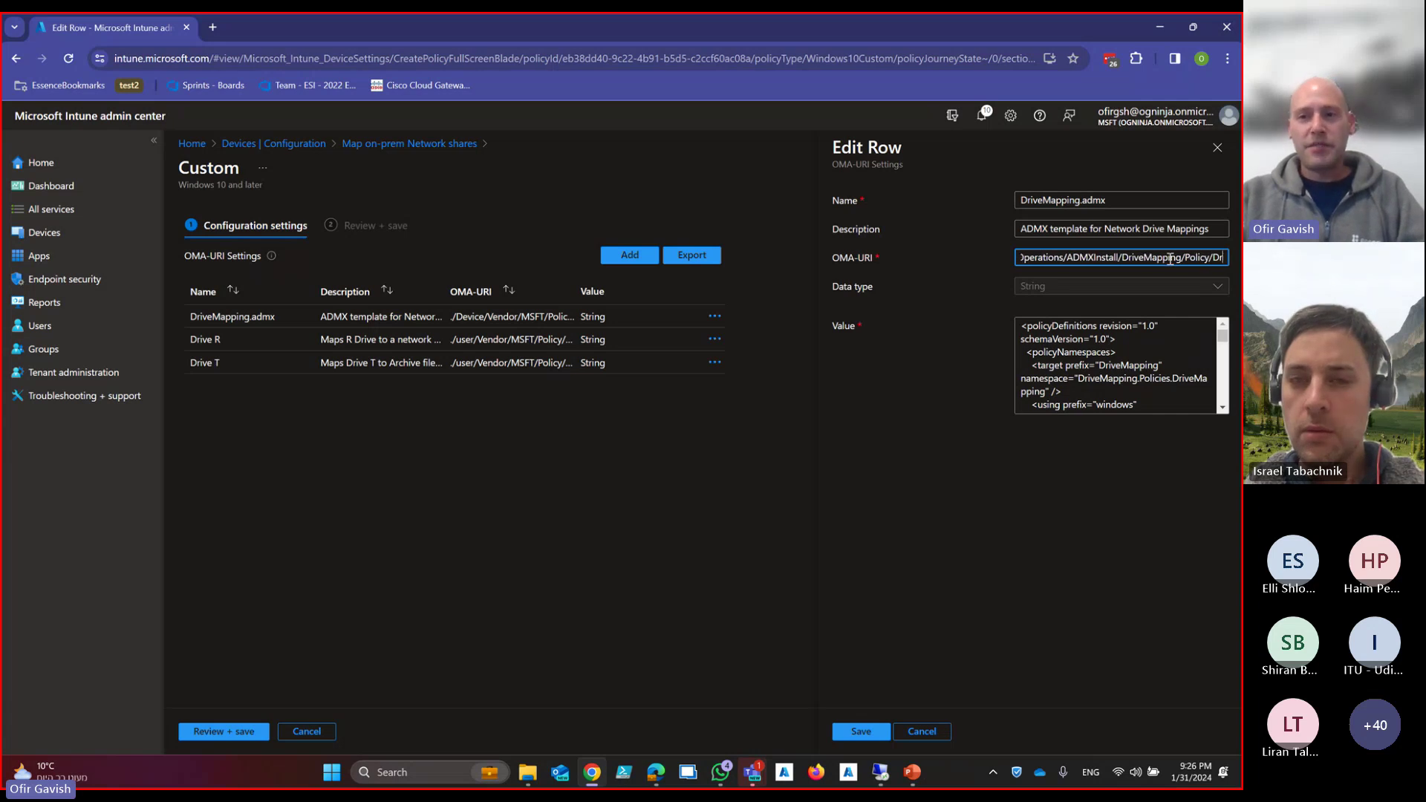
type("MappingAdmx")
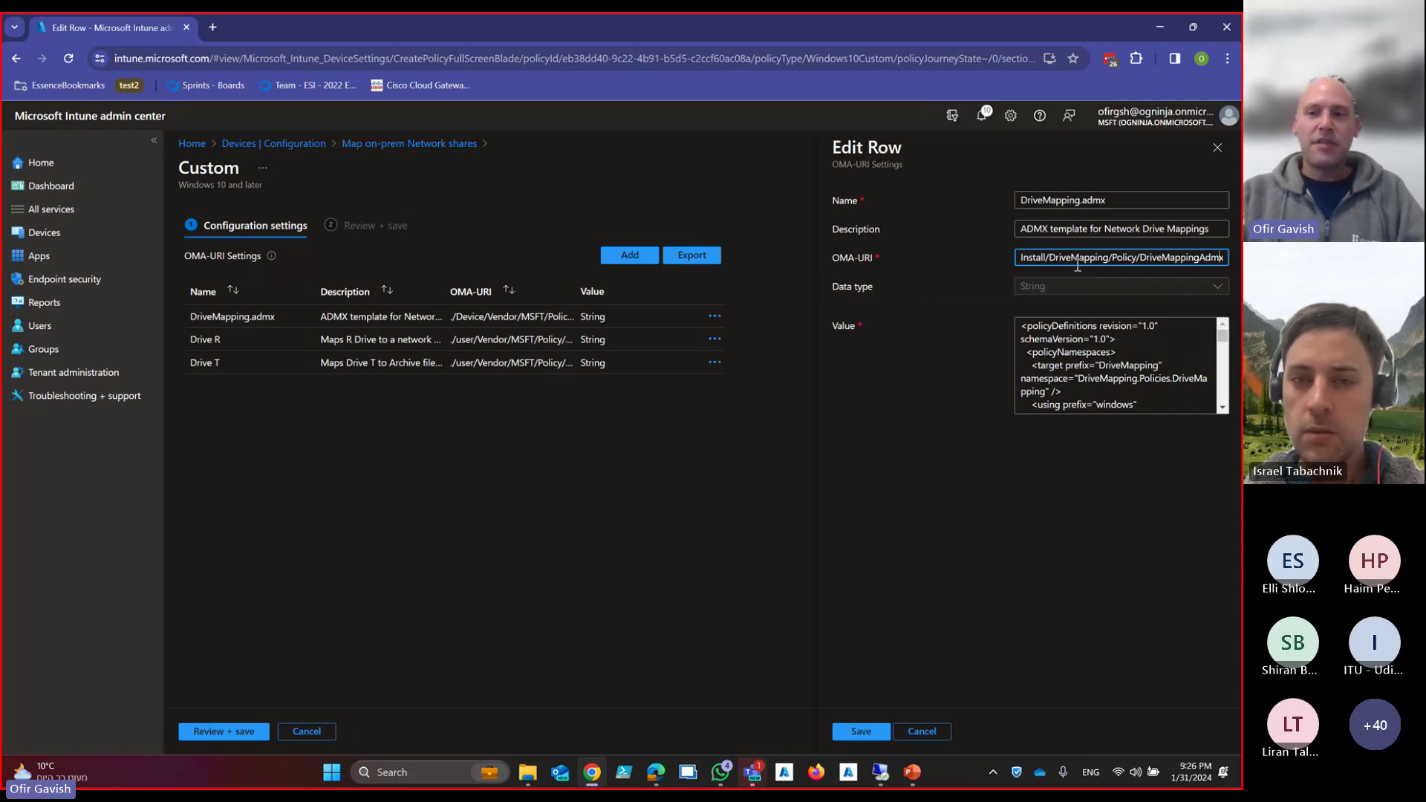
key("ctrl+Left")
key("ctrl+Left")
key("ctrl+Left")
key("ctrl+Left")
key("ctrl+Left")
key("ctrl+Left")
key("ctrl+Left")
key("ctrl+Left")
key("ctrl+Left")
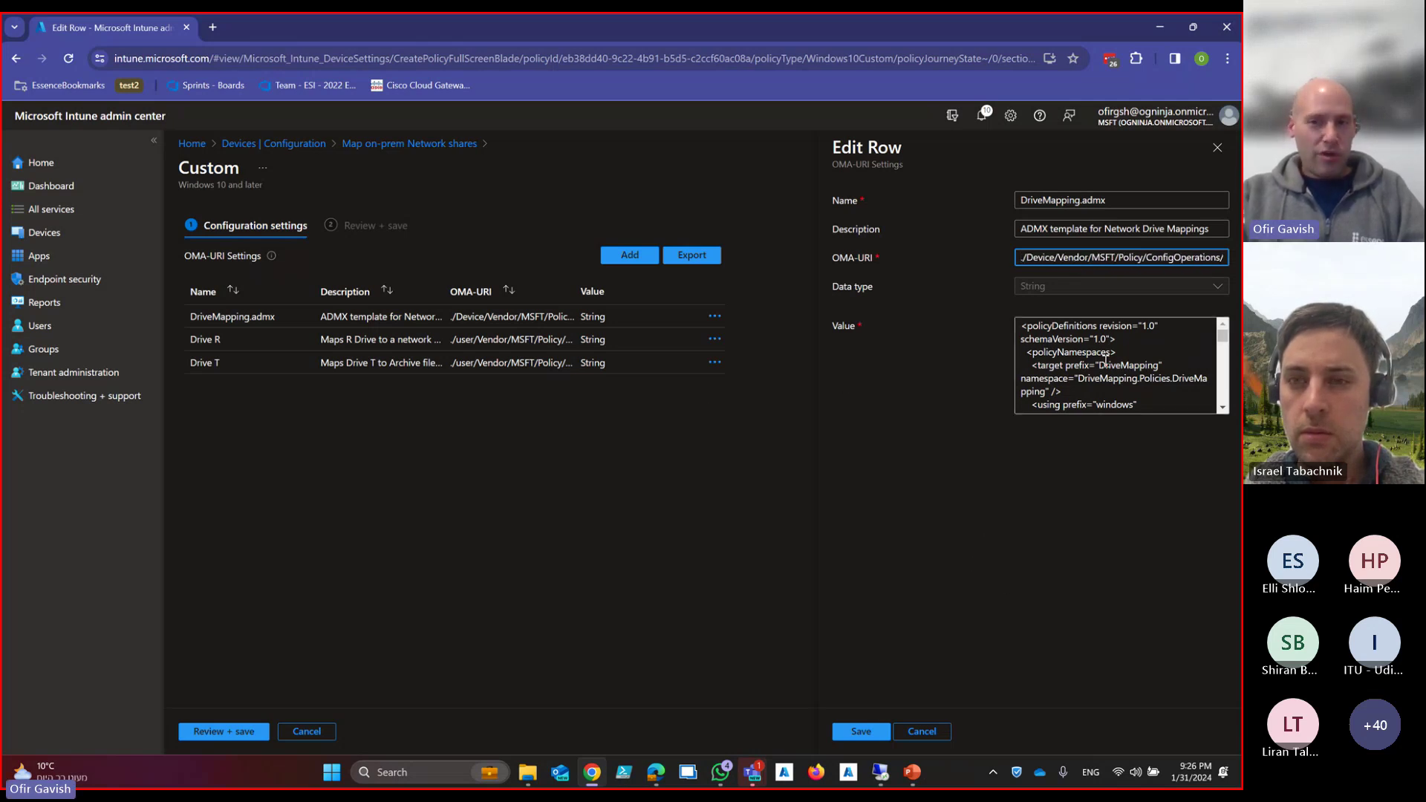
left_click(1084, 409)
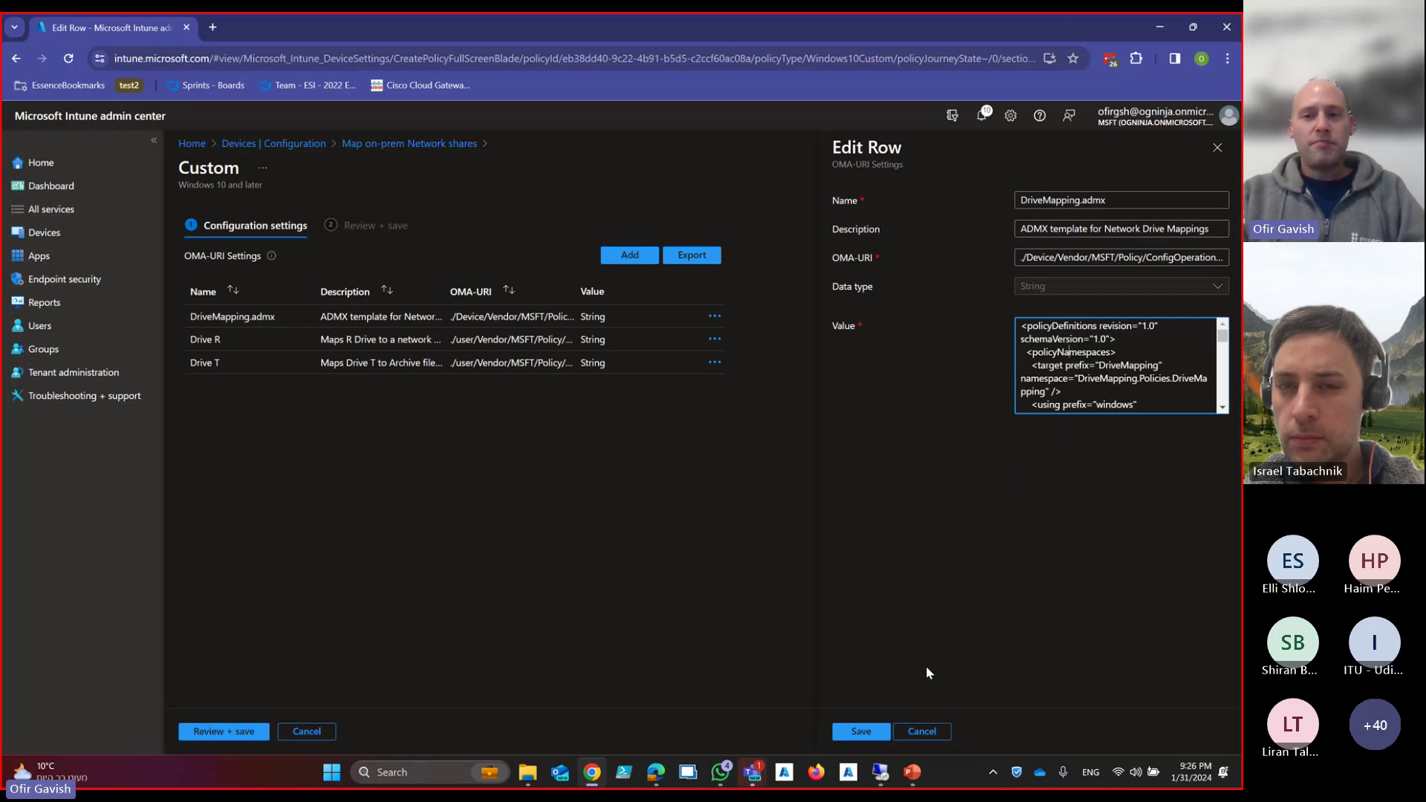
left_click(921, 733)
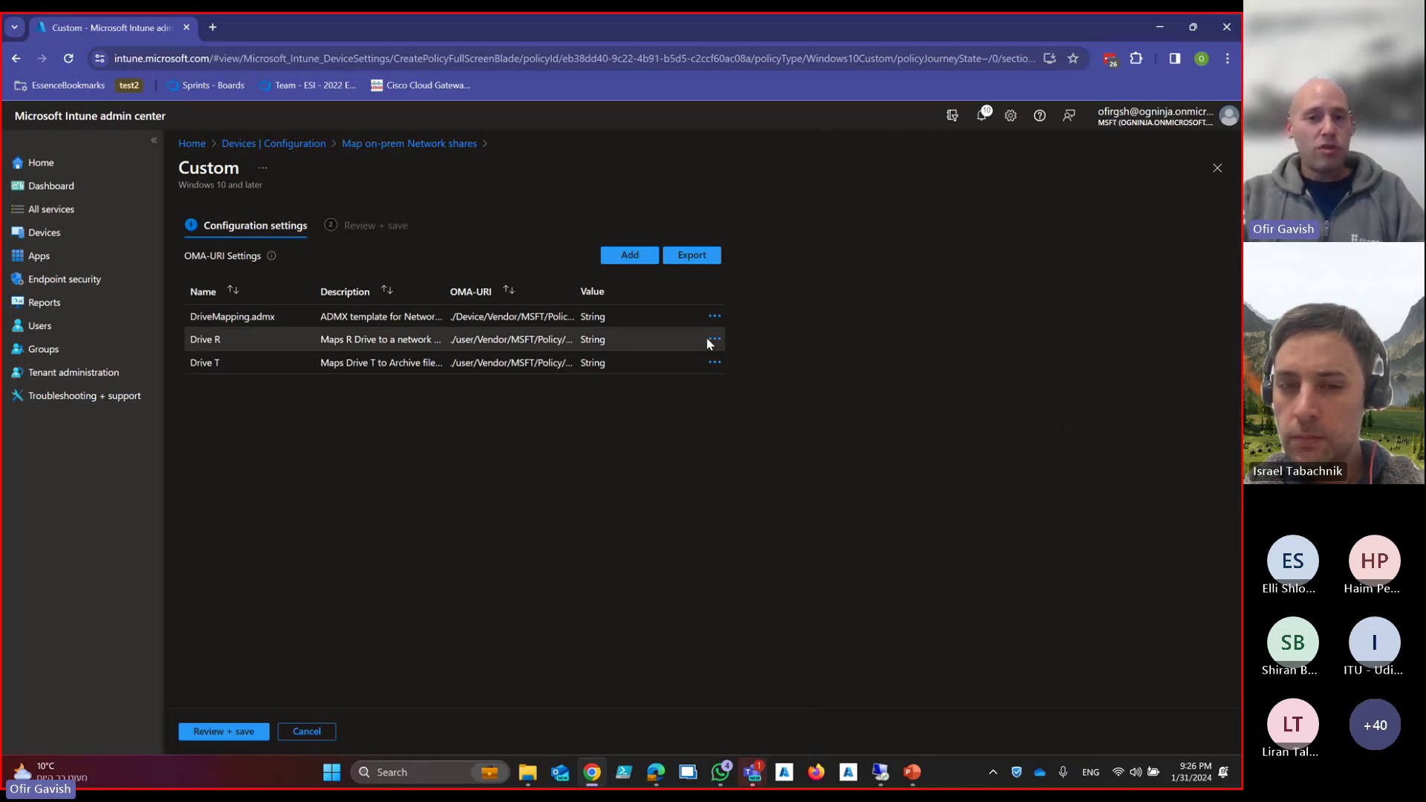
Open the Drive R row for editing and examine how its OMA-URI path references the DriveMapping policy
left_click(715, 338)
left_click(737, 355)
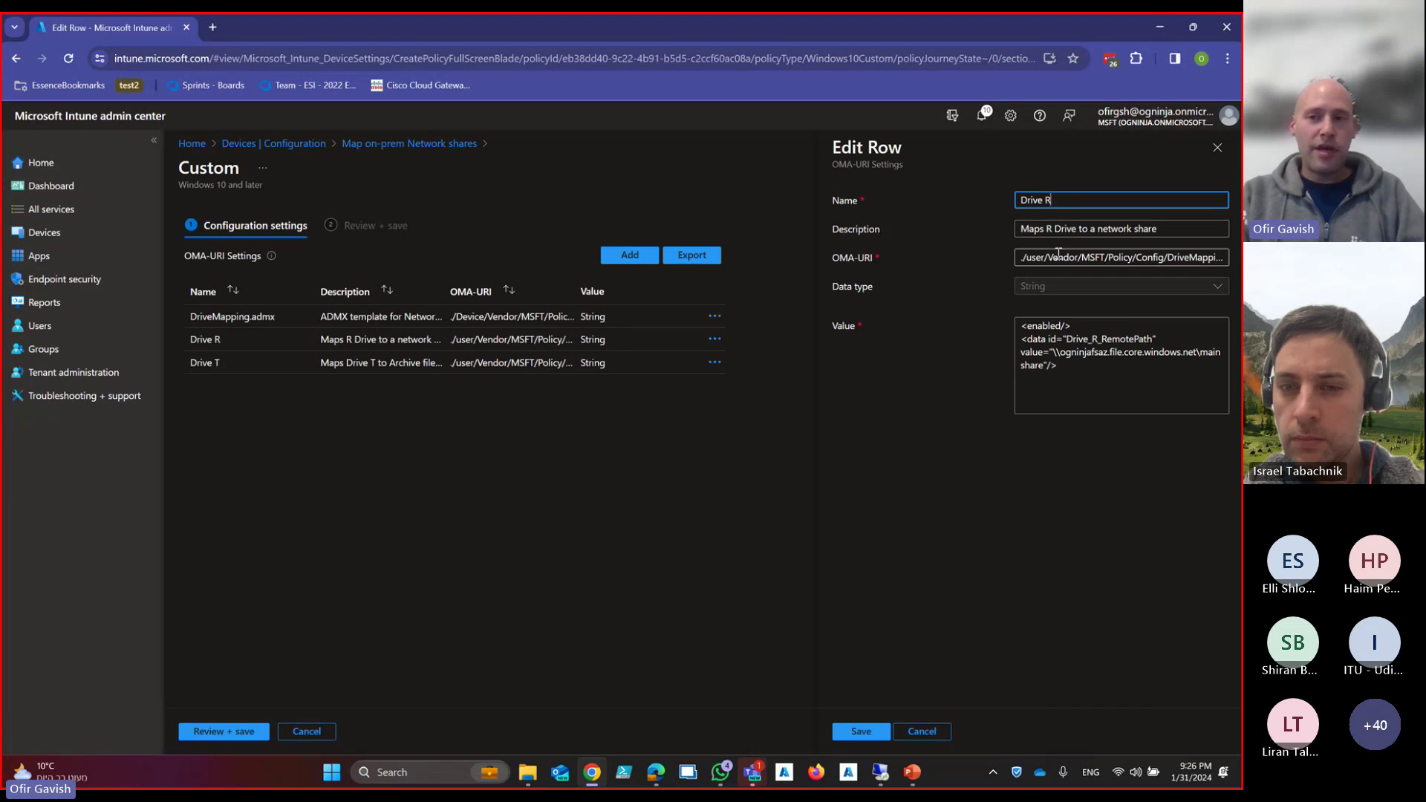
left_click_drag(1059, 257, 1235, 260)
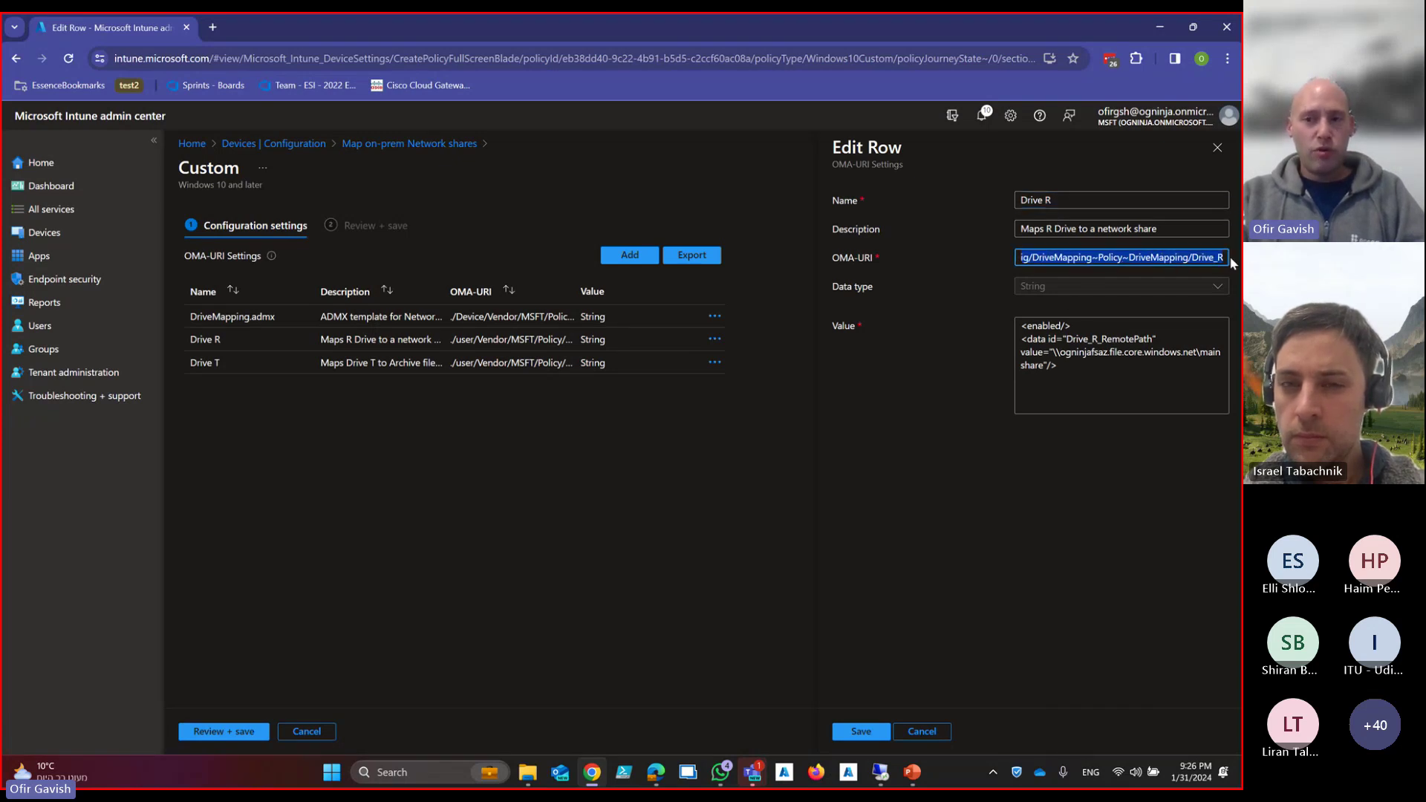
left_click(1090, 256)
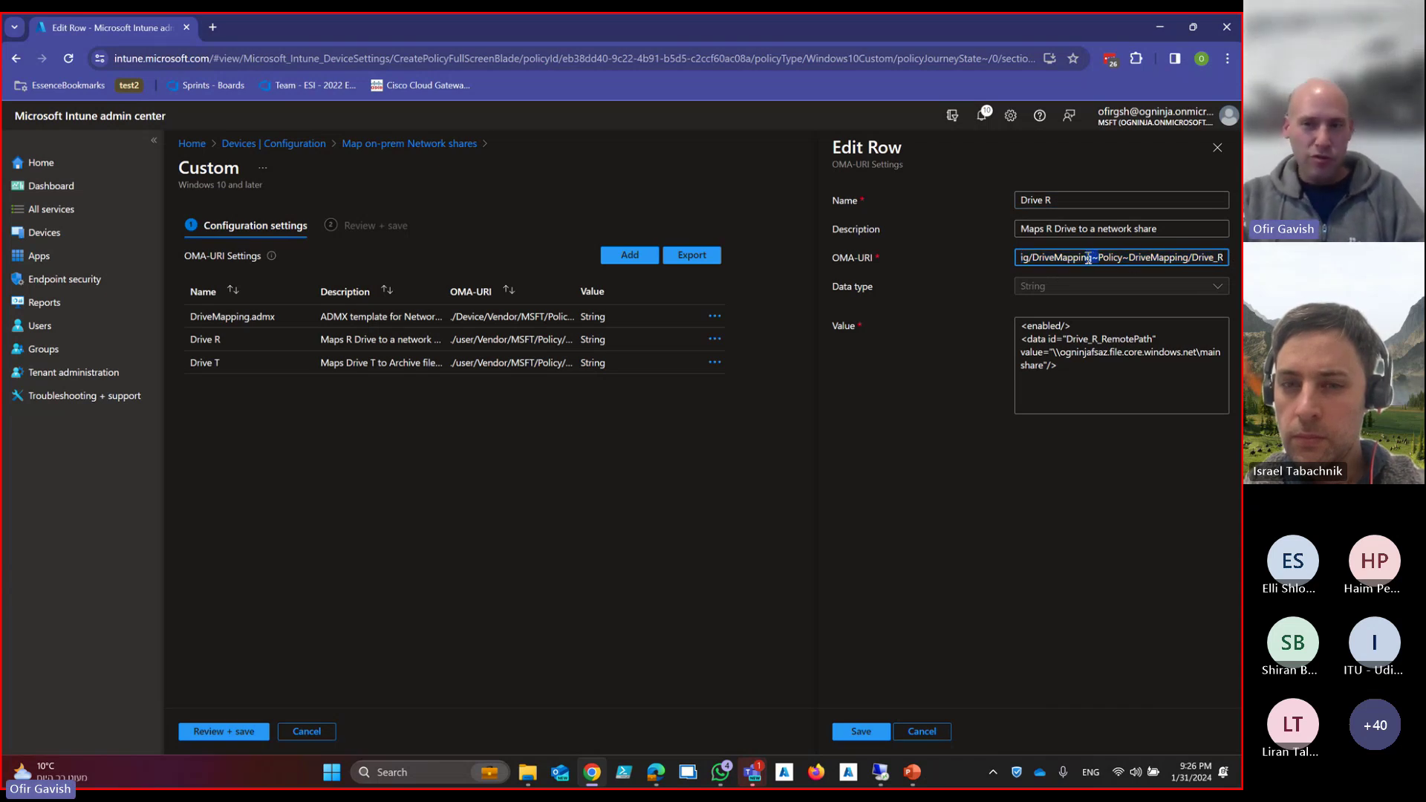
left_click(1125, 260)
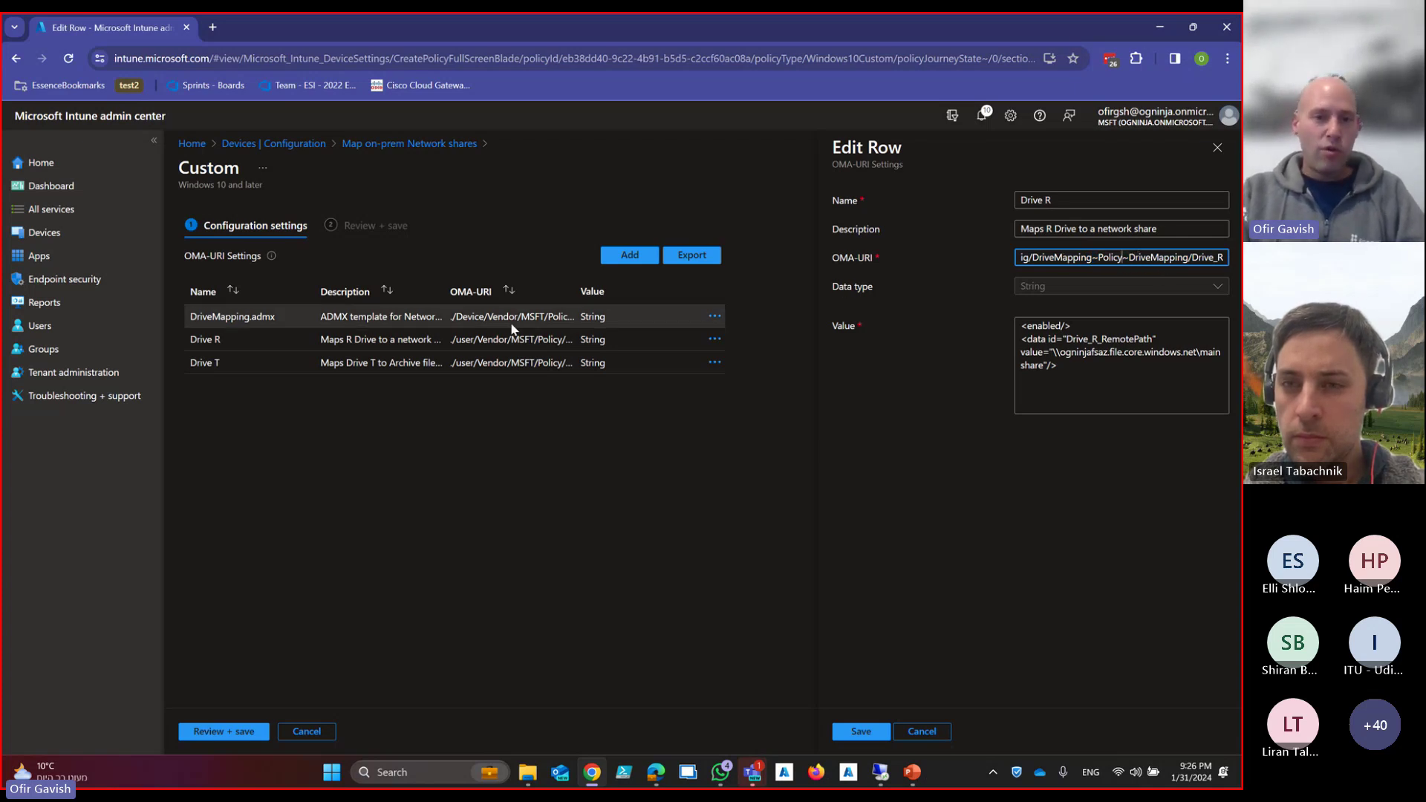
Examine the network share path in the Drive R value and leave the OMA-URI settings without saving
left_click(1087, 375)
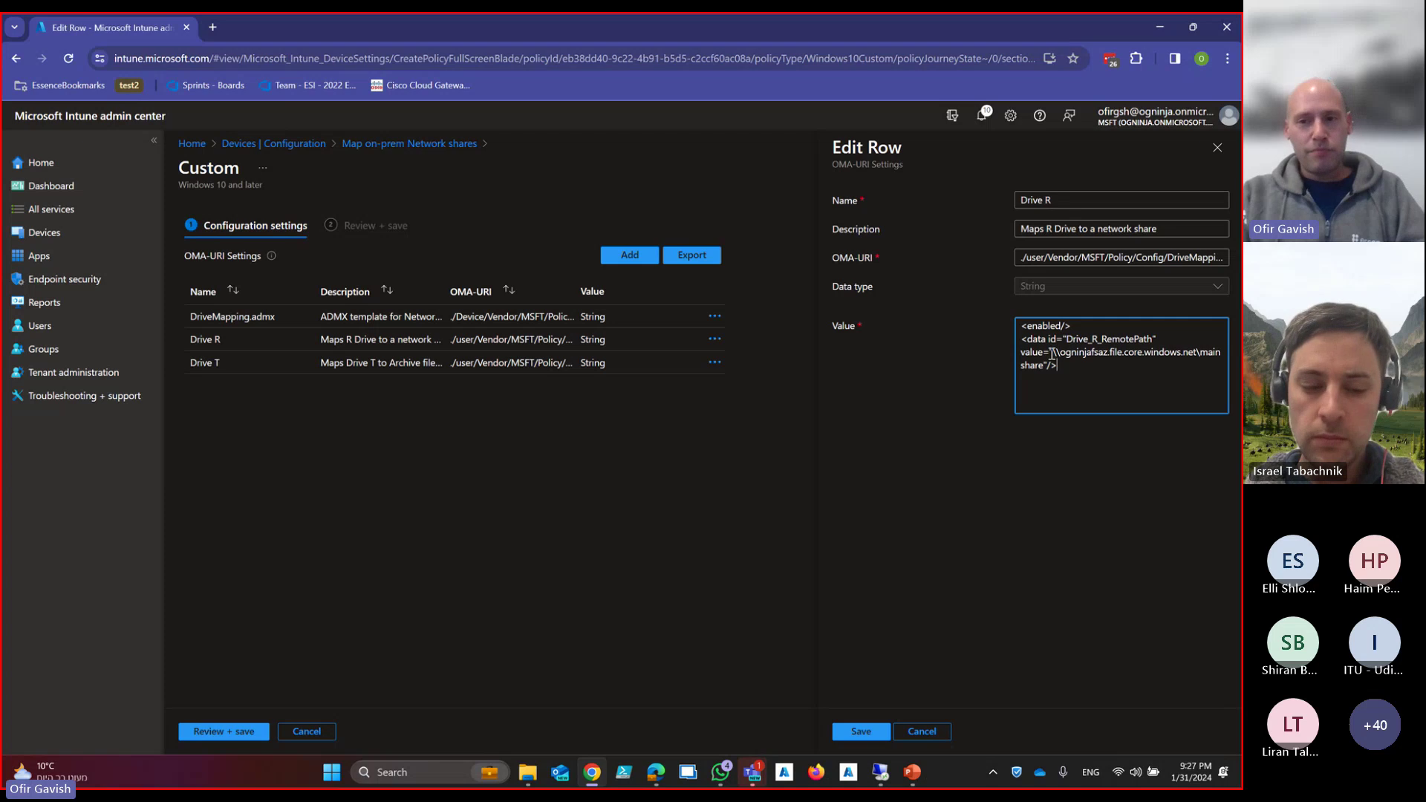
left_click_drag(1051, 354, 1210, 357)
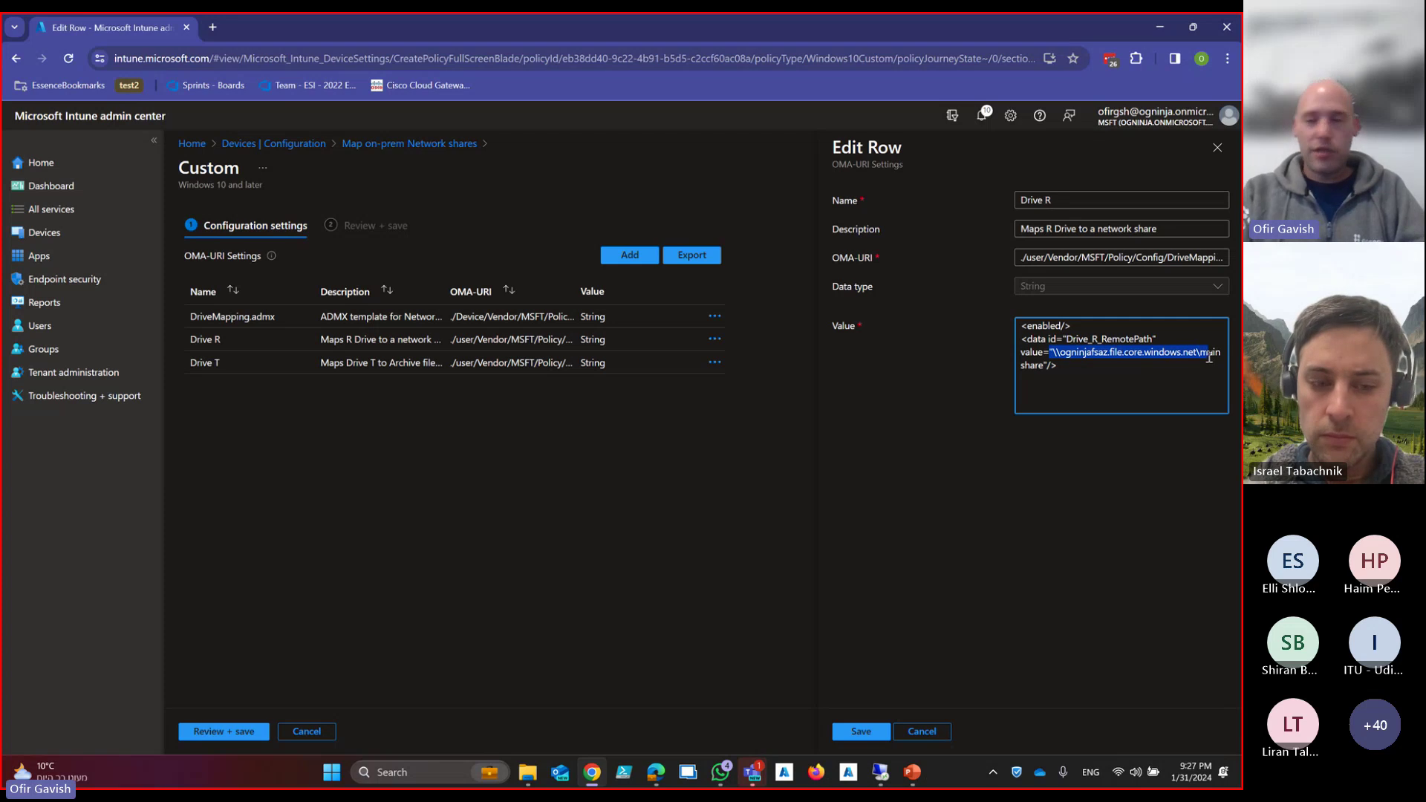
left_click(1147, 378)
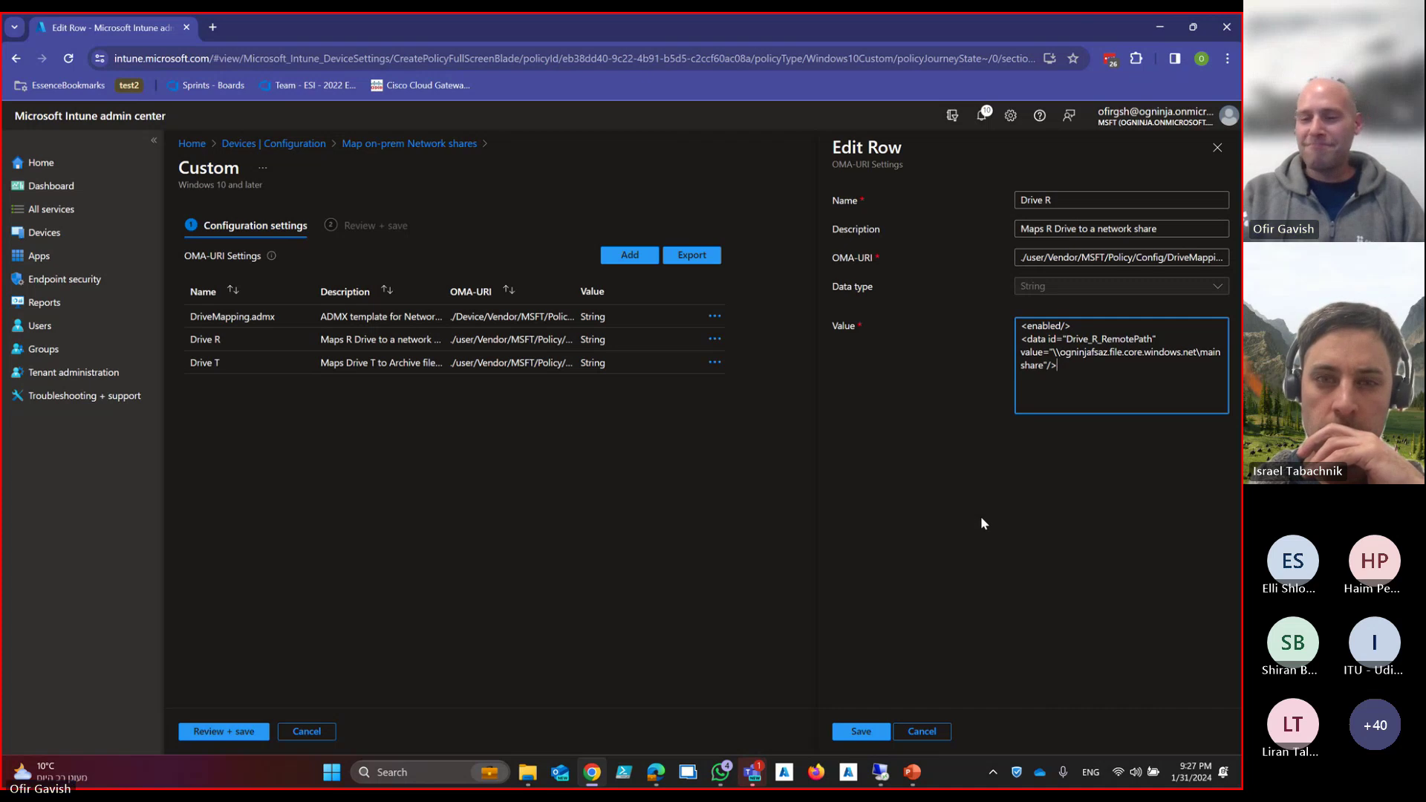
left_click(921, 731)
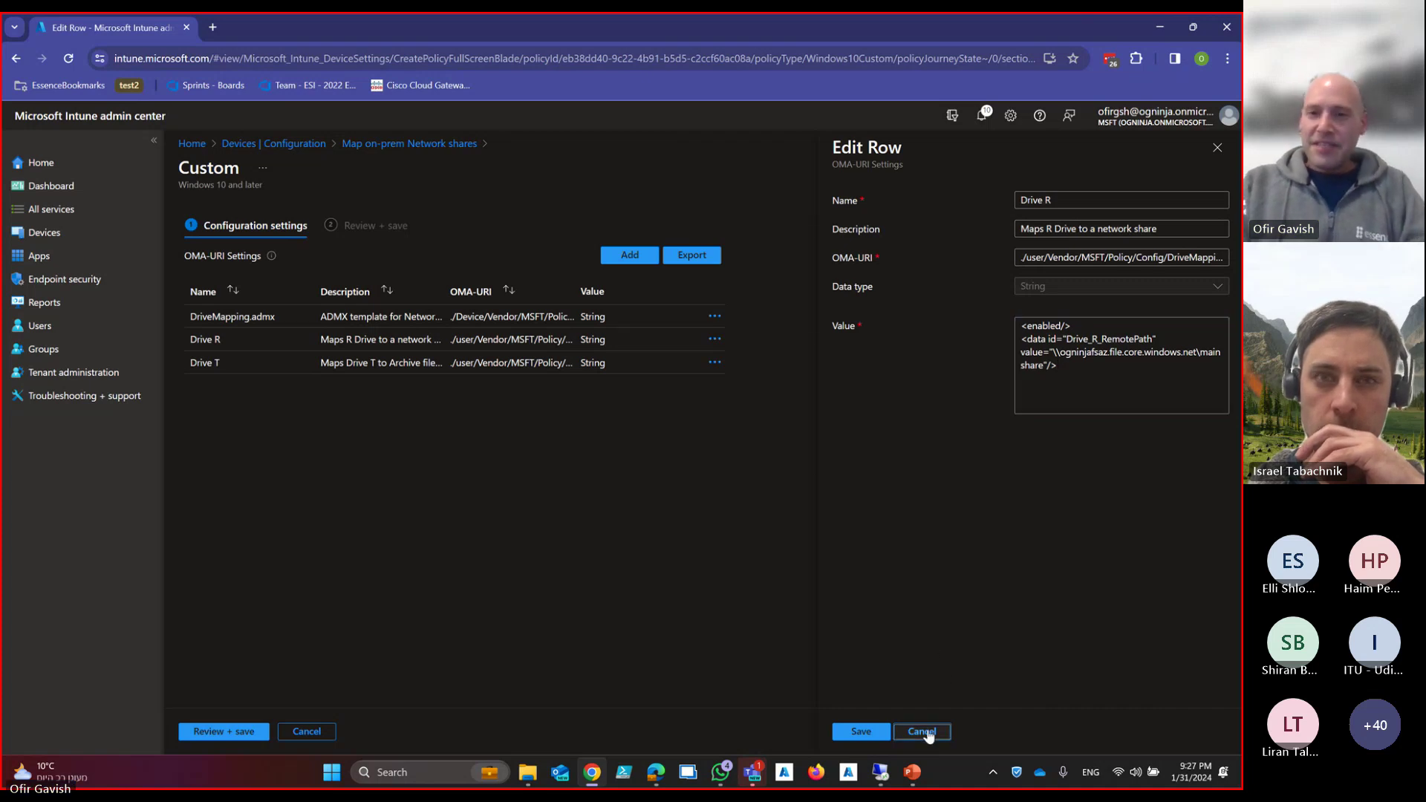
left_click(307, 731)
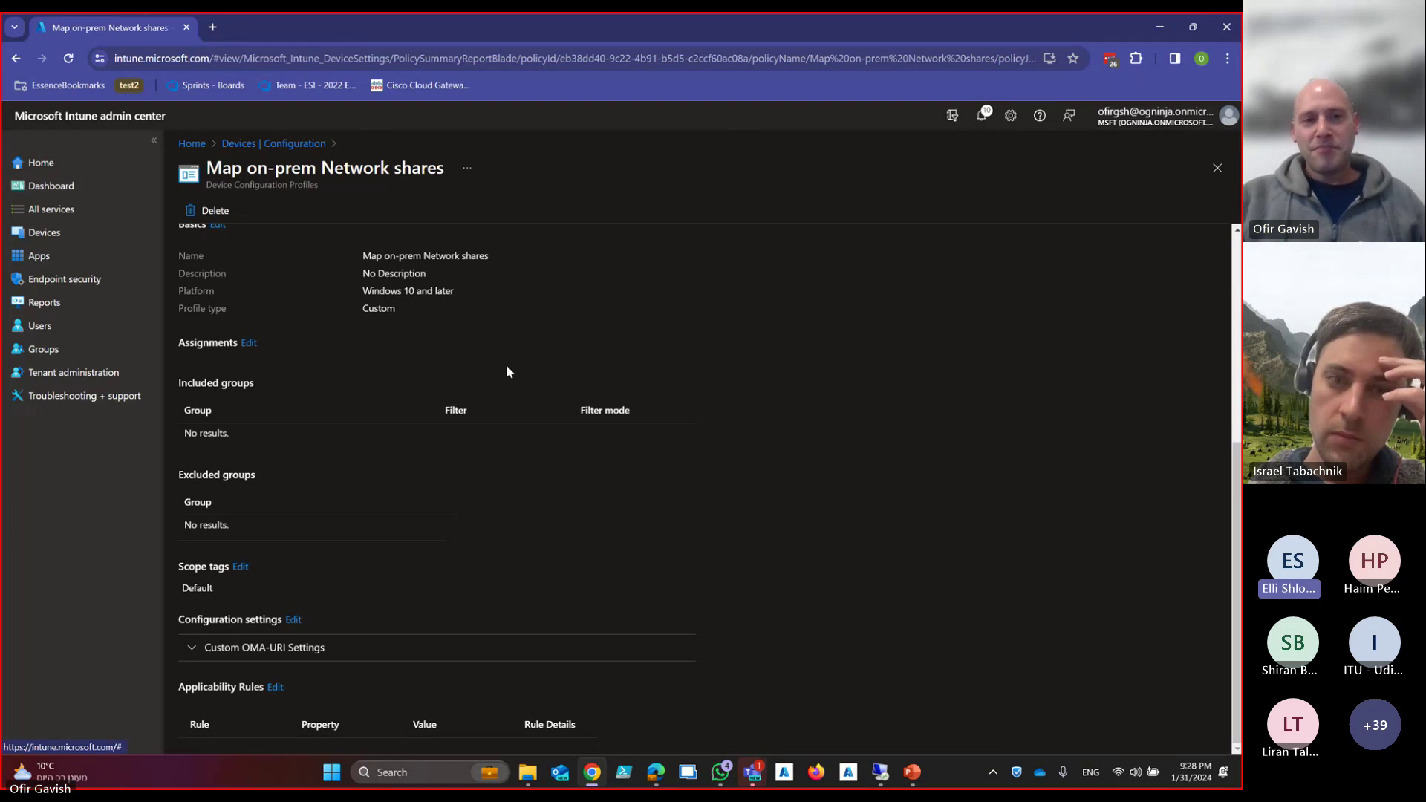
Open the MDM support details of the Default Domain Policy in Group Policy analytics
left_click(74, 280)
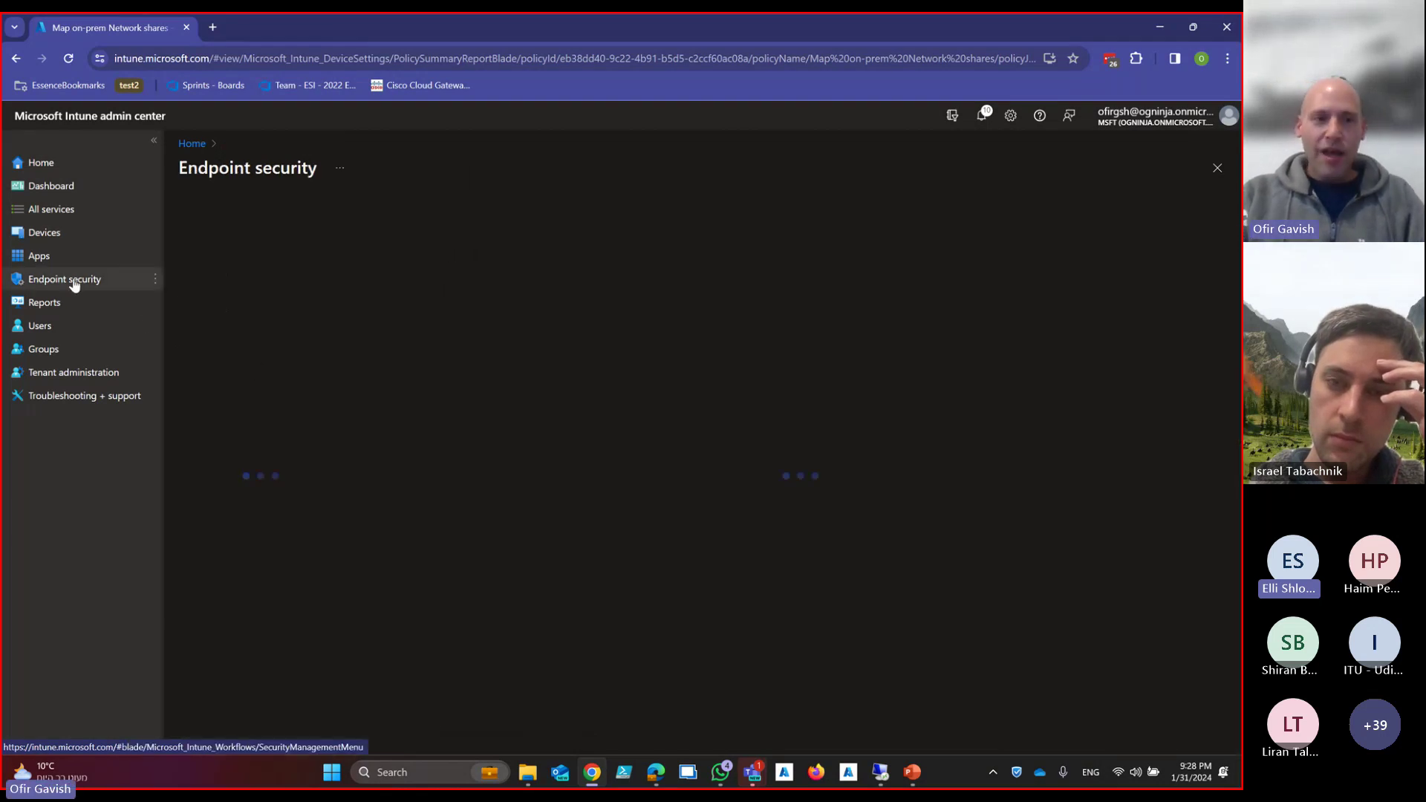
left_click(54, 232)
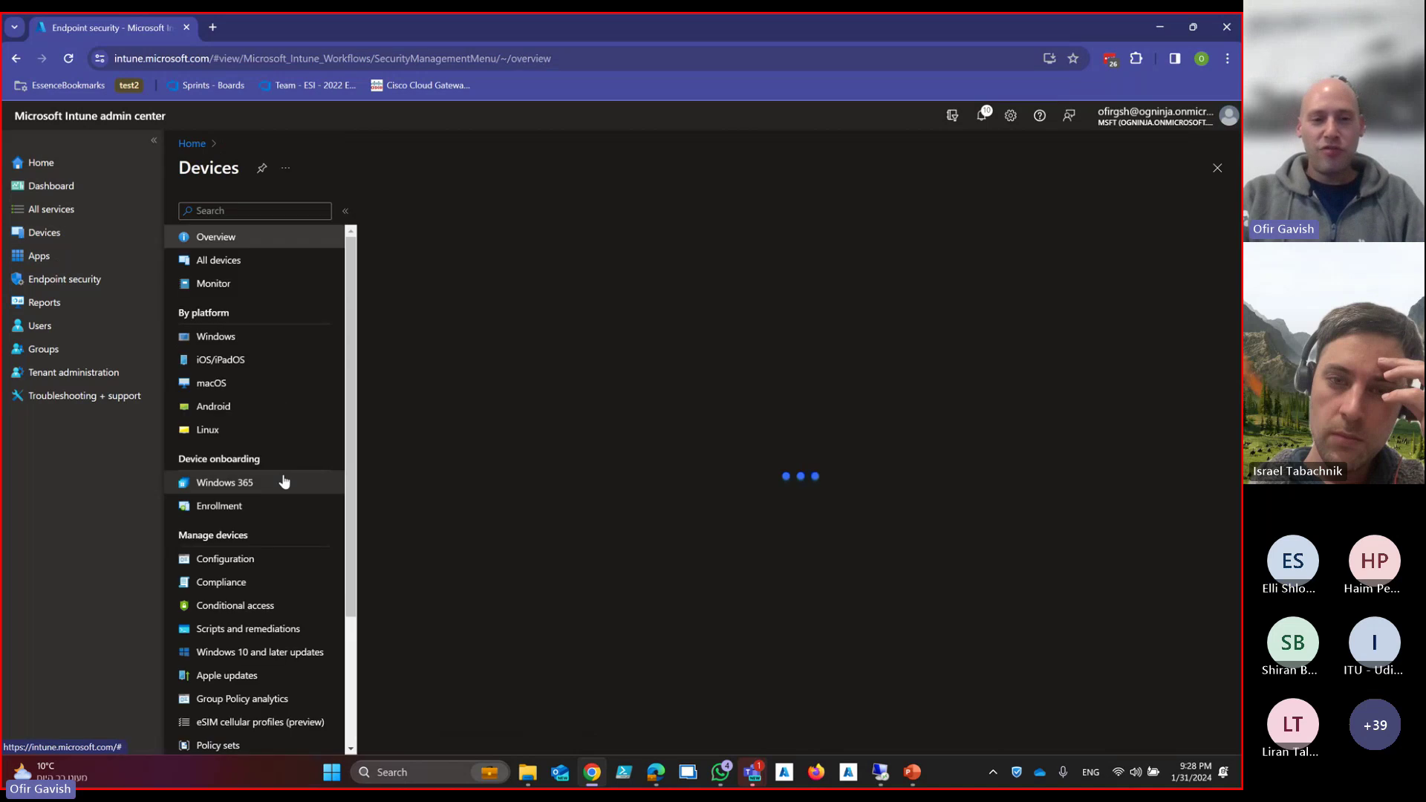
left_click(267, 605)
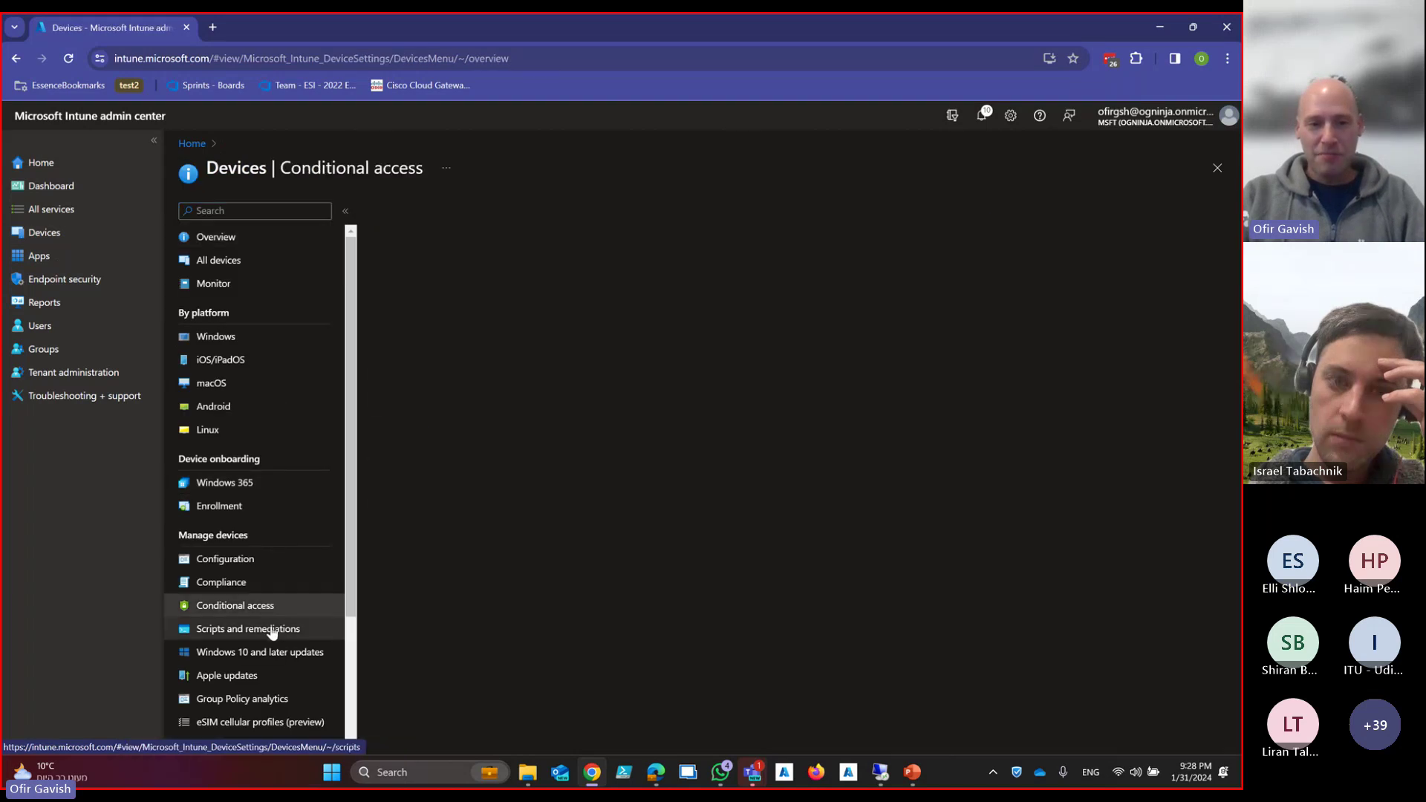
left_click(277, 697)
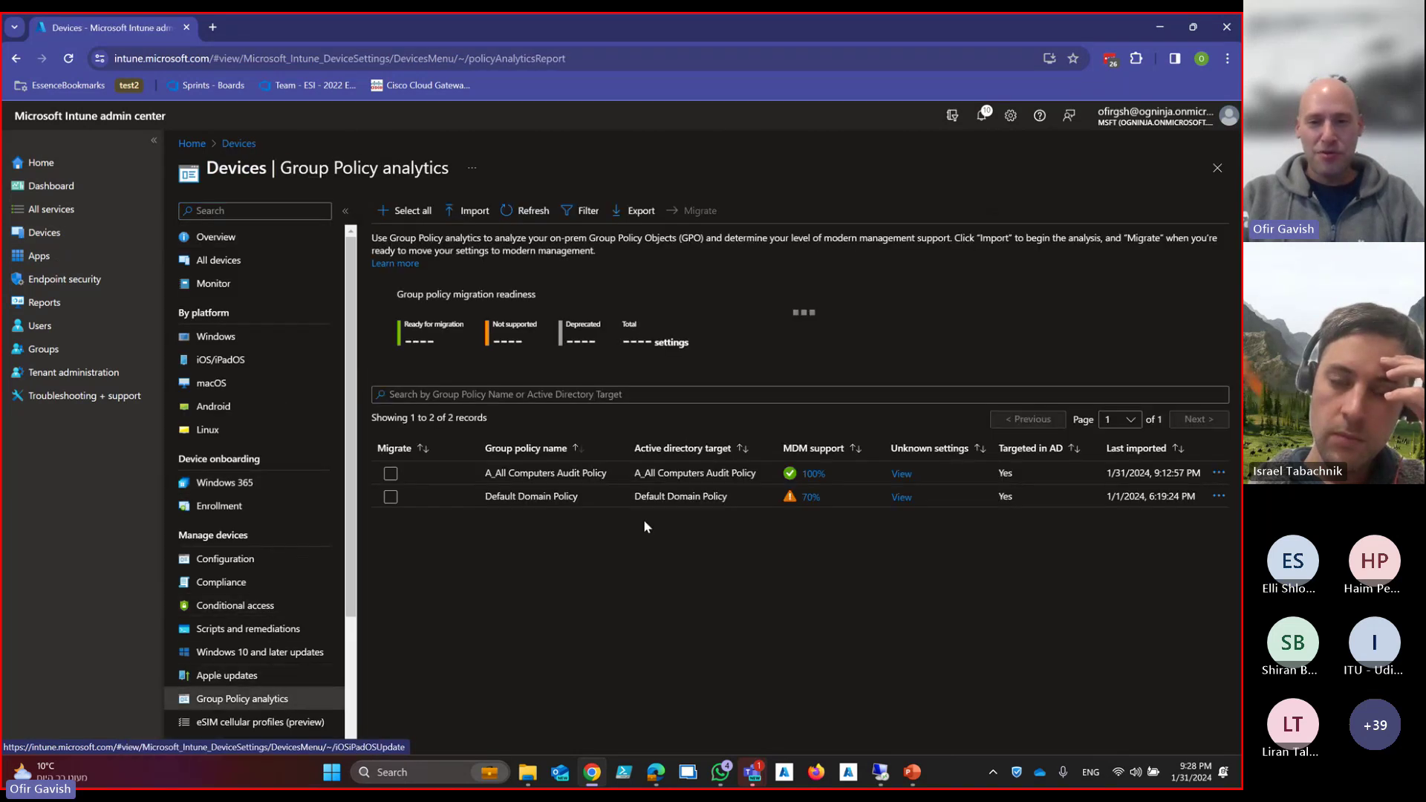
left_click(814, 497)
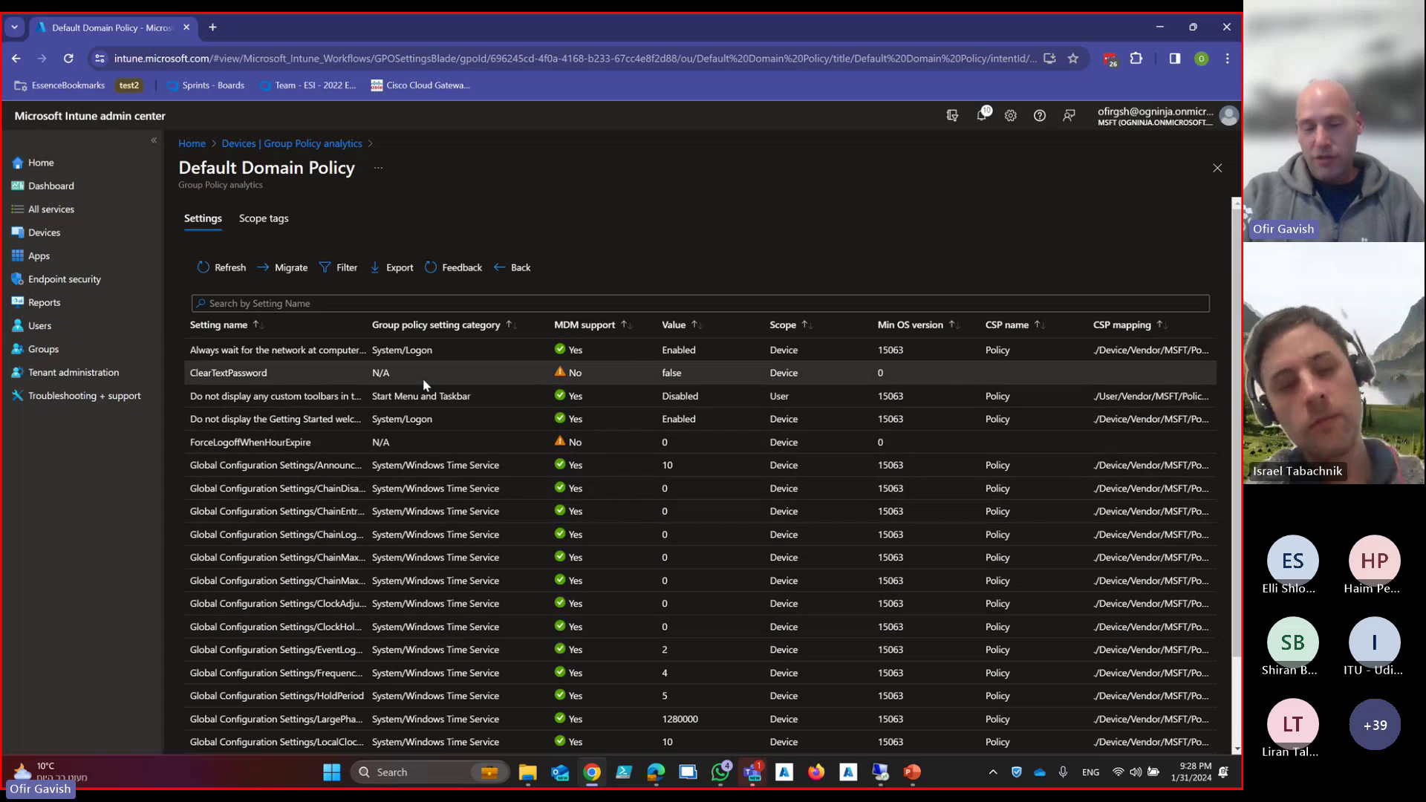
Sort the Default Domain Policy settings by MDM support with deprecated and unsupported ones first, and examine them
left_click(597, 325)
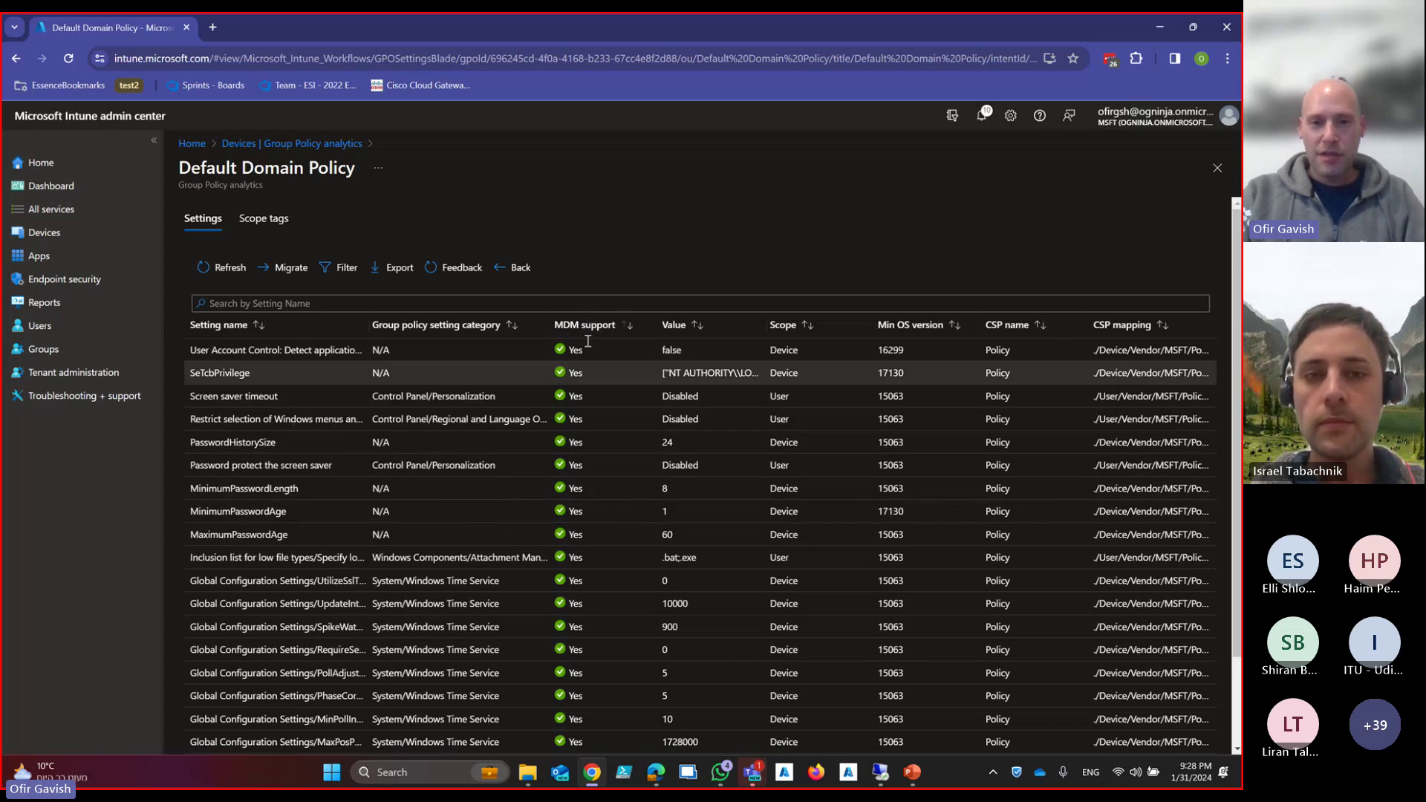
left_click(604, 325)
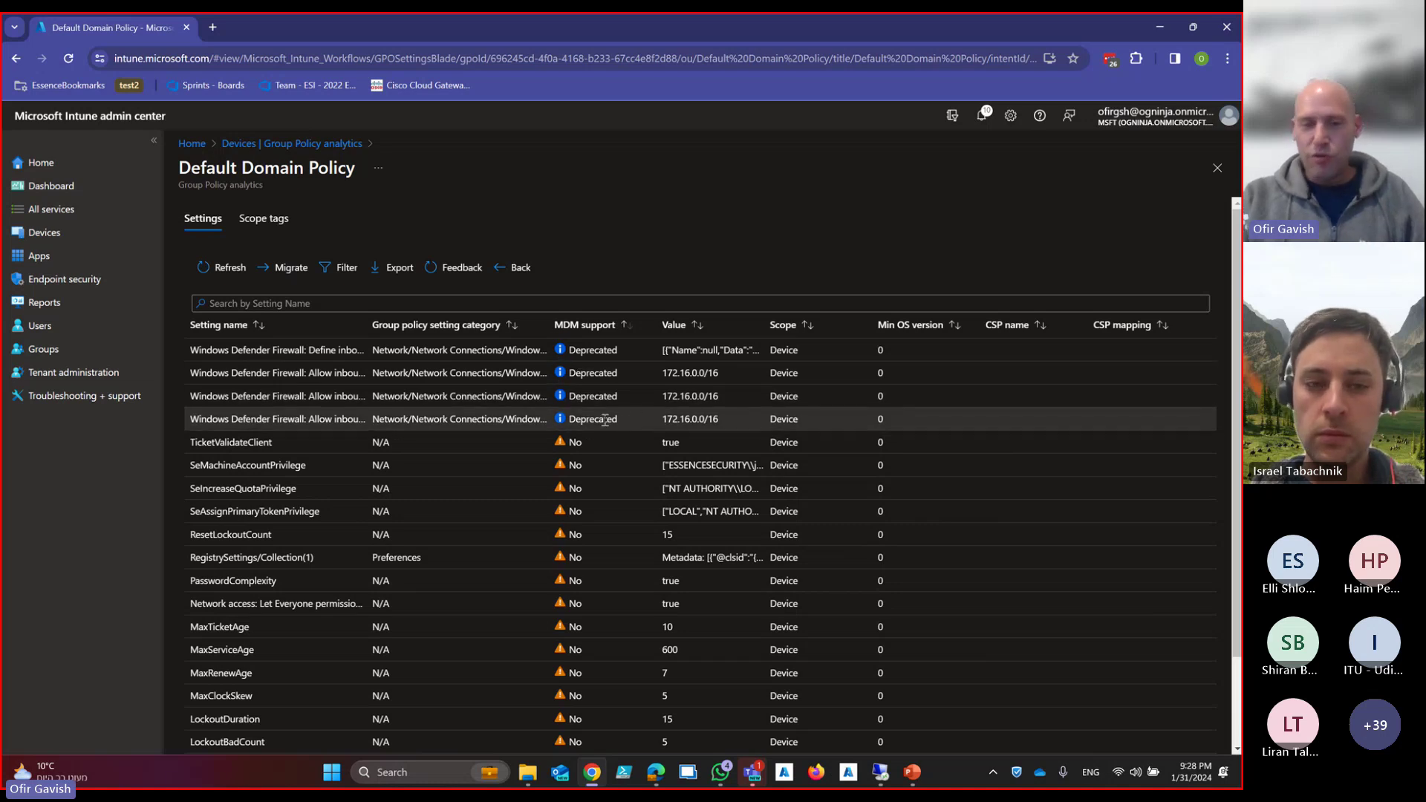
scroll(444, 485, "down", 1)
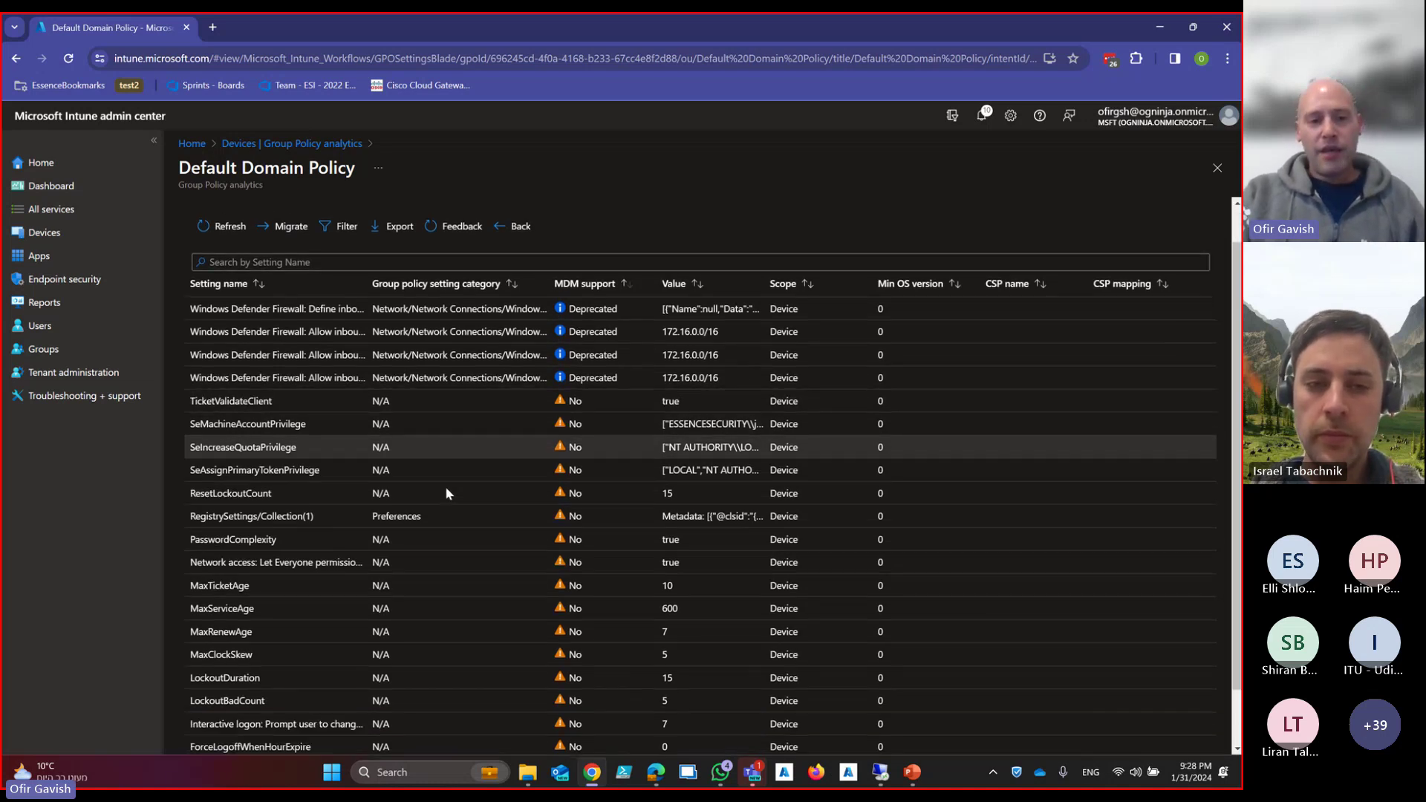
scroll(396, 514, "down", 1)
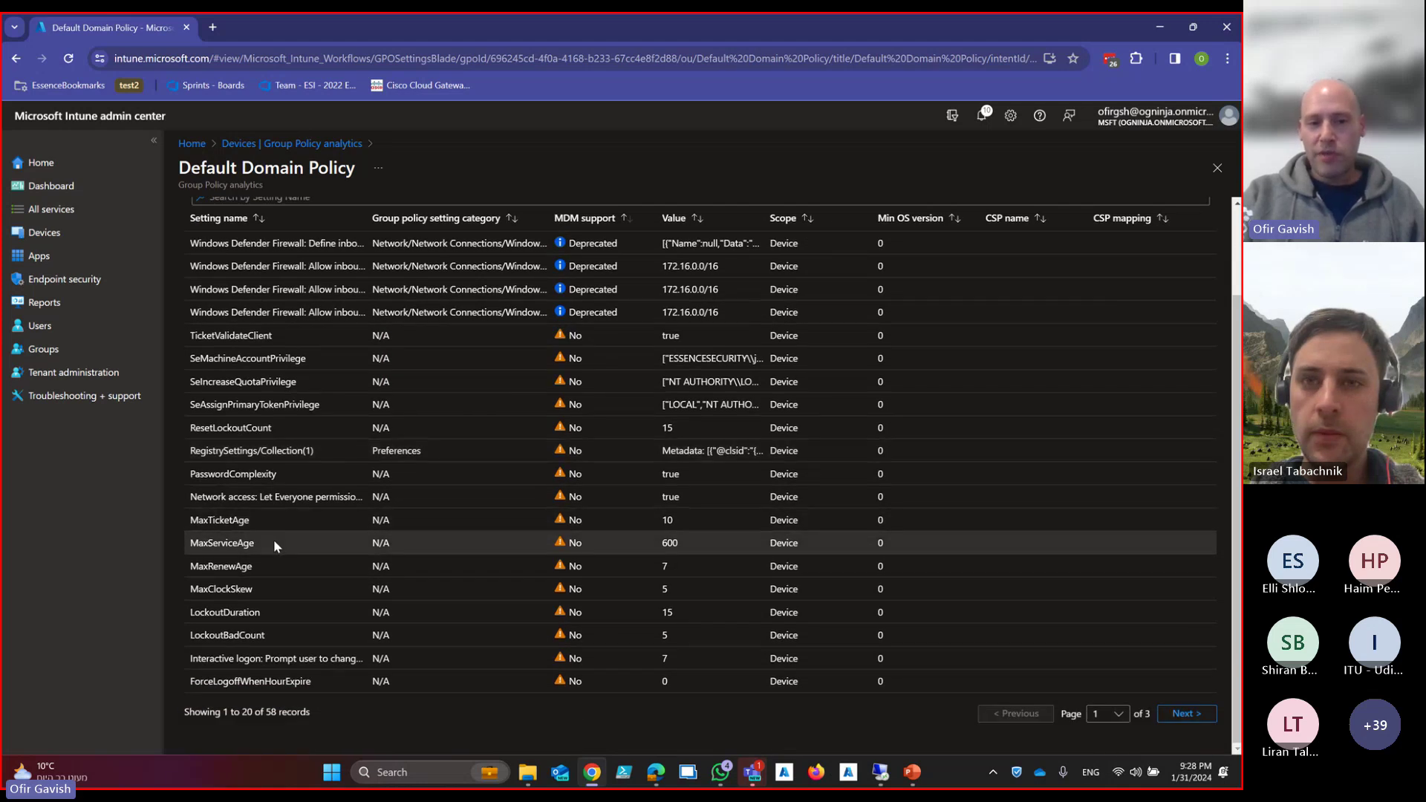
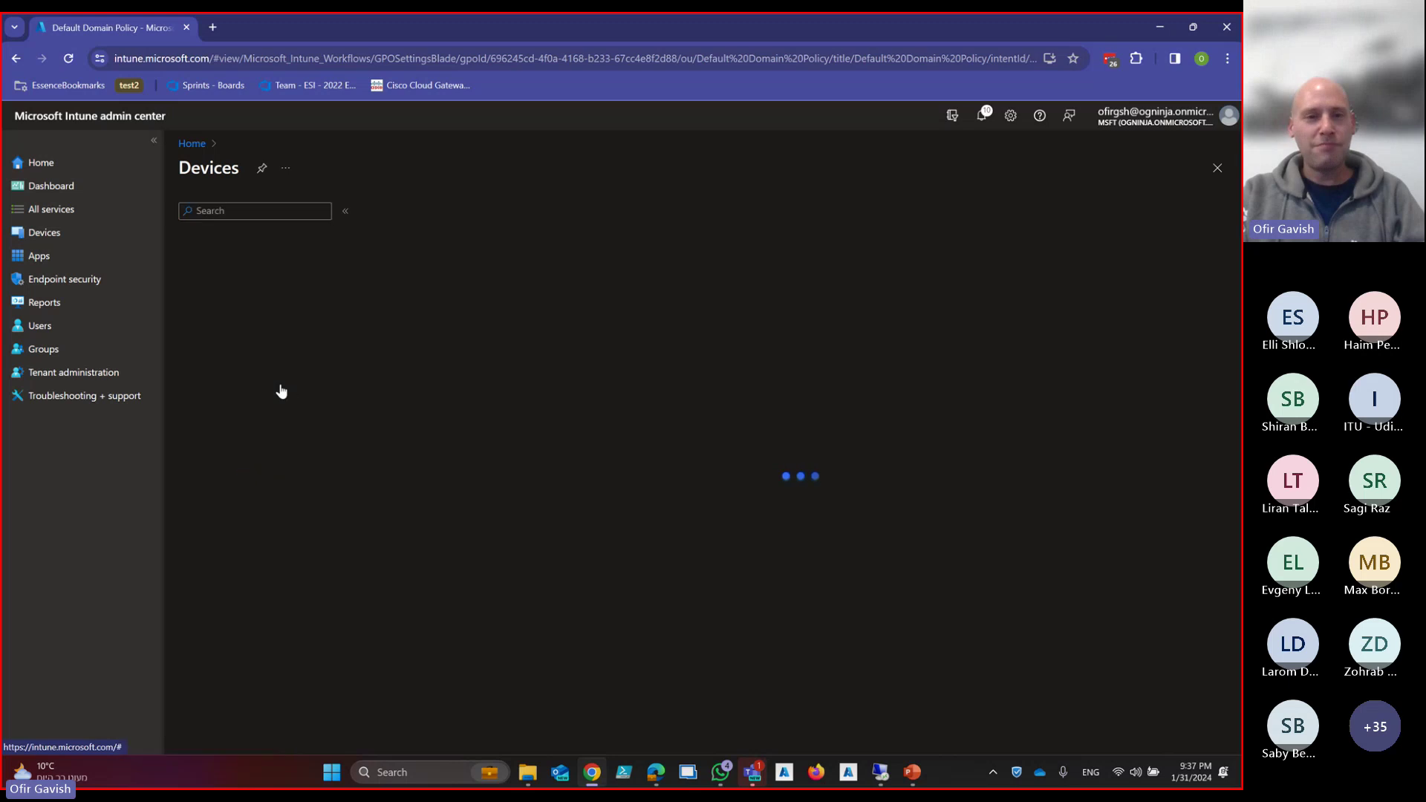
Open the MDM wins over GPO configuration policy and review its properties and Control Policy Conflict setting
left_click(246, 558)
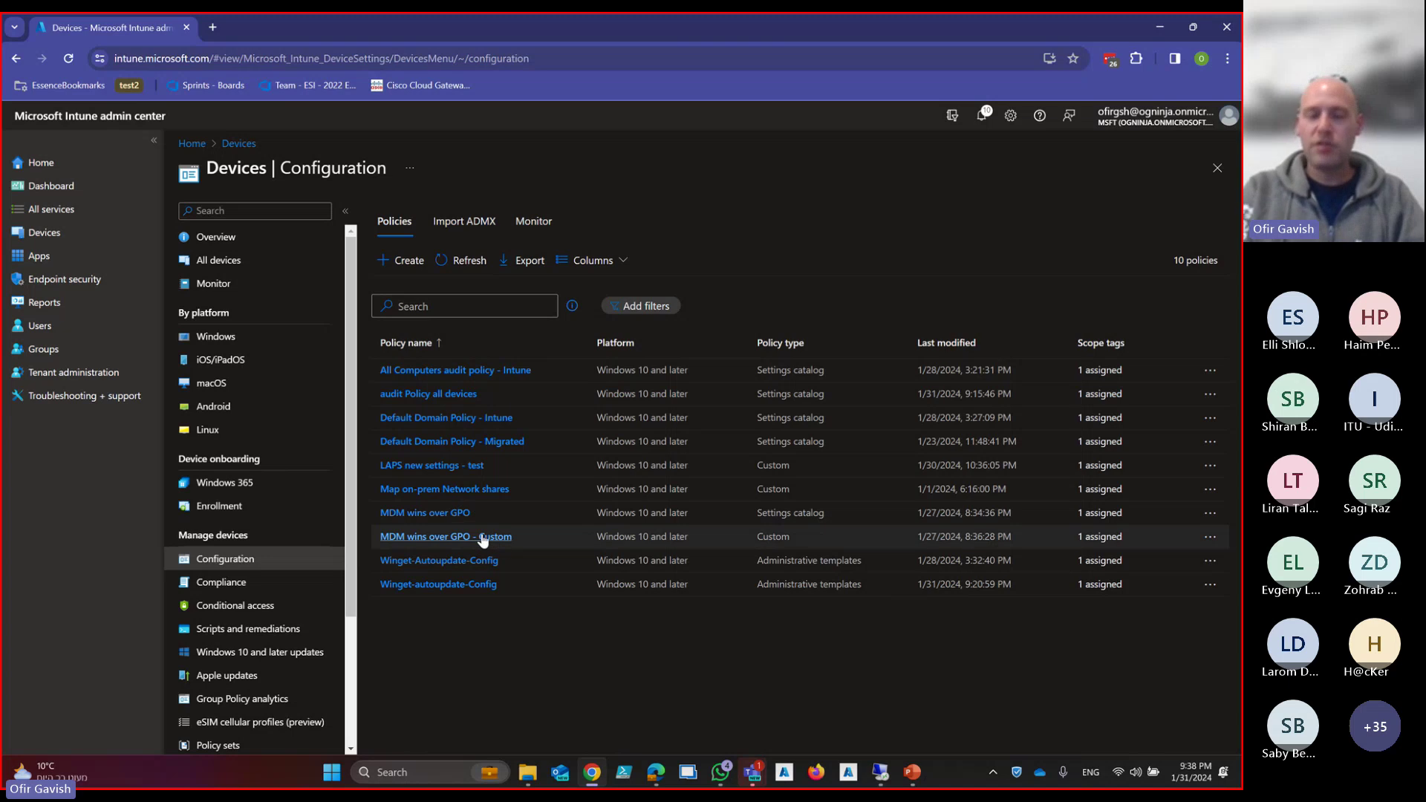
left_click(440, 515)
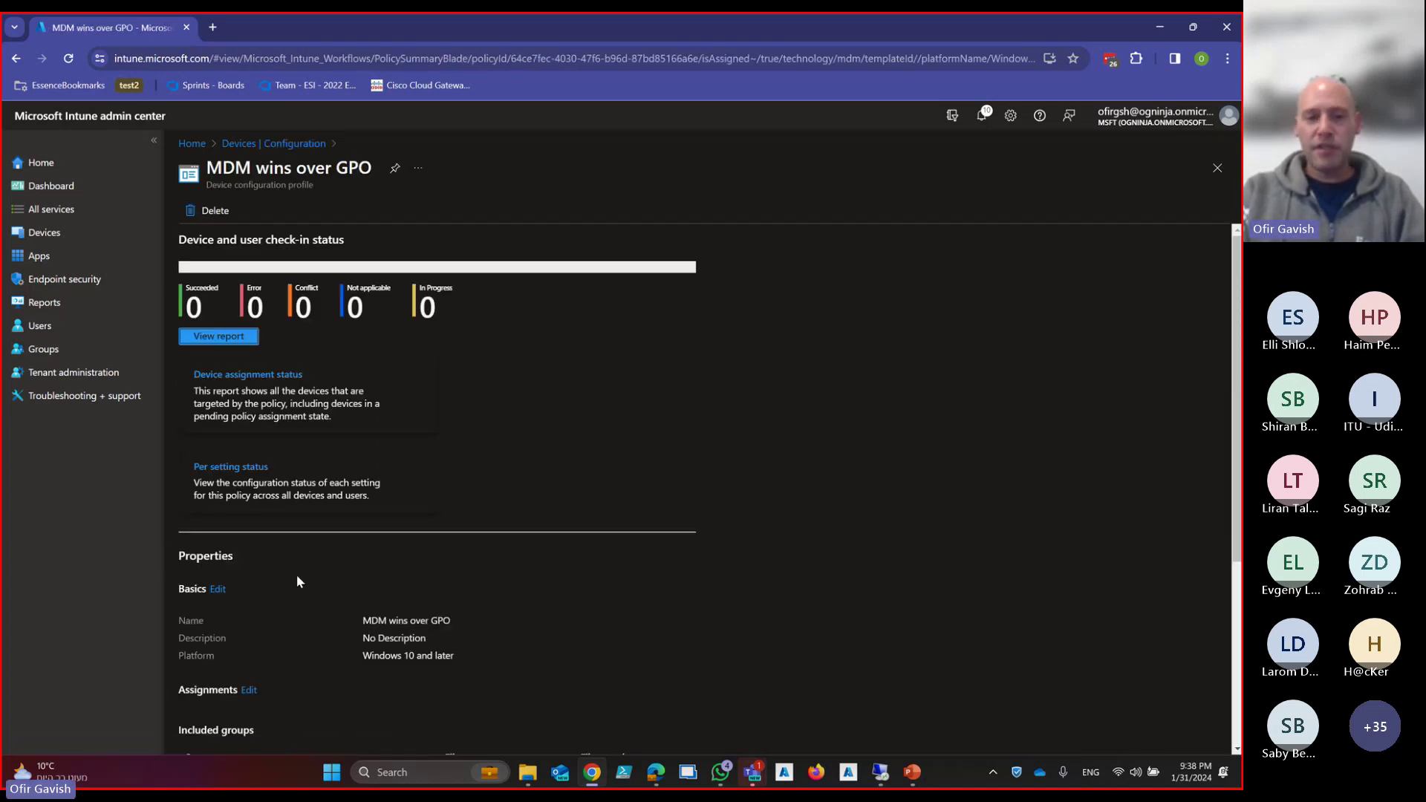
scroll(297, 573, "down", 4)
scroll(281, 707, "down", 1)
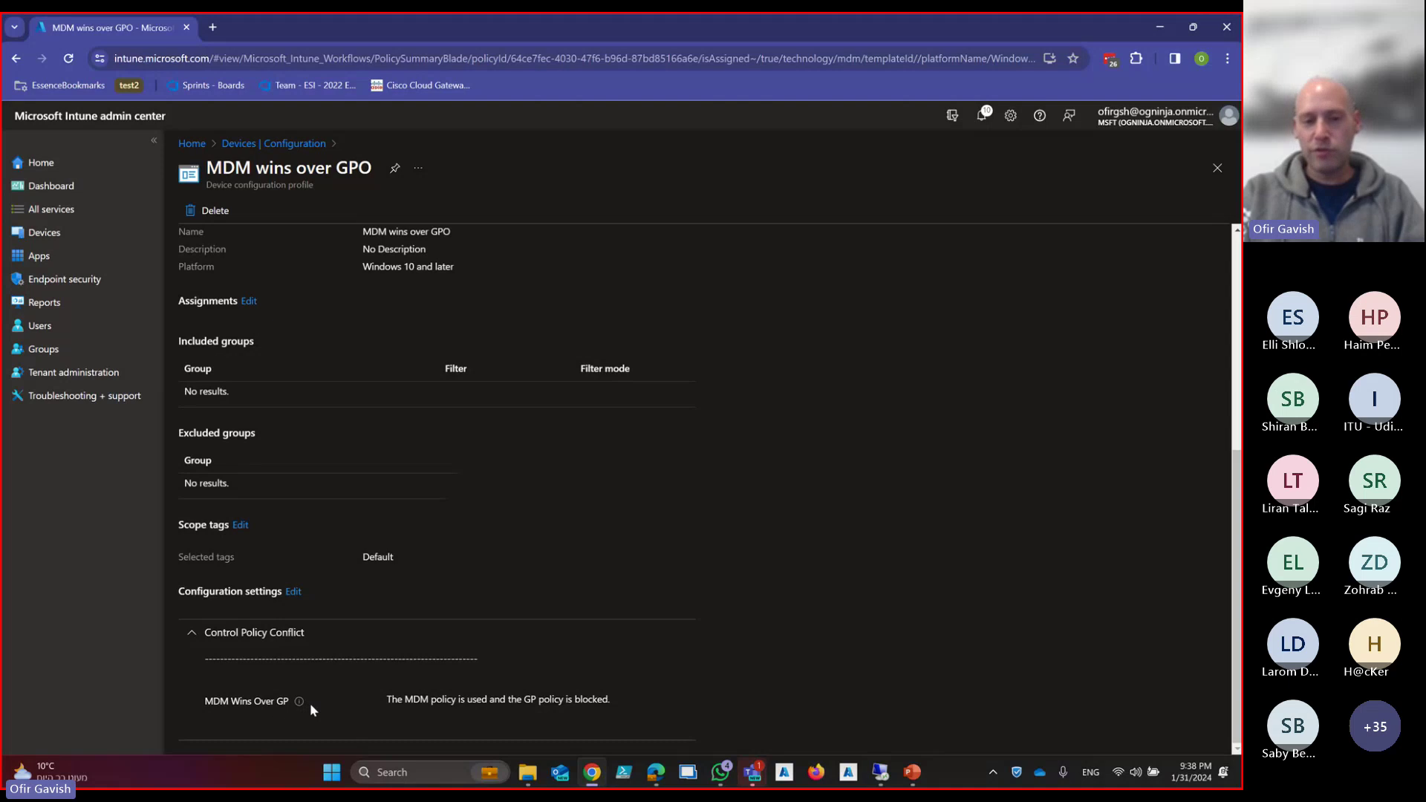
Open the group assignments of the MDM wins over GPO policy and return to the configuration policies without saving
scroll(330, 586, "up", 5)
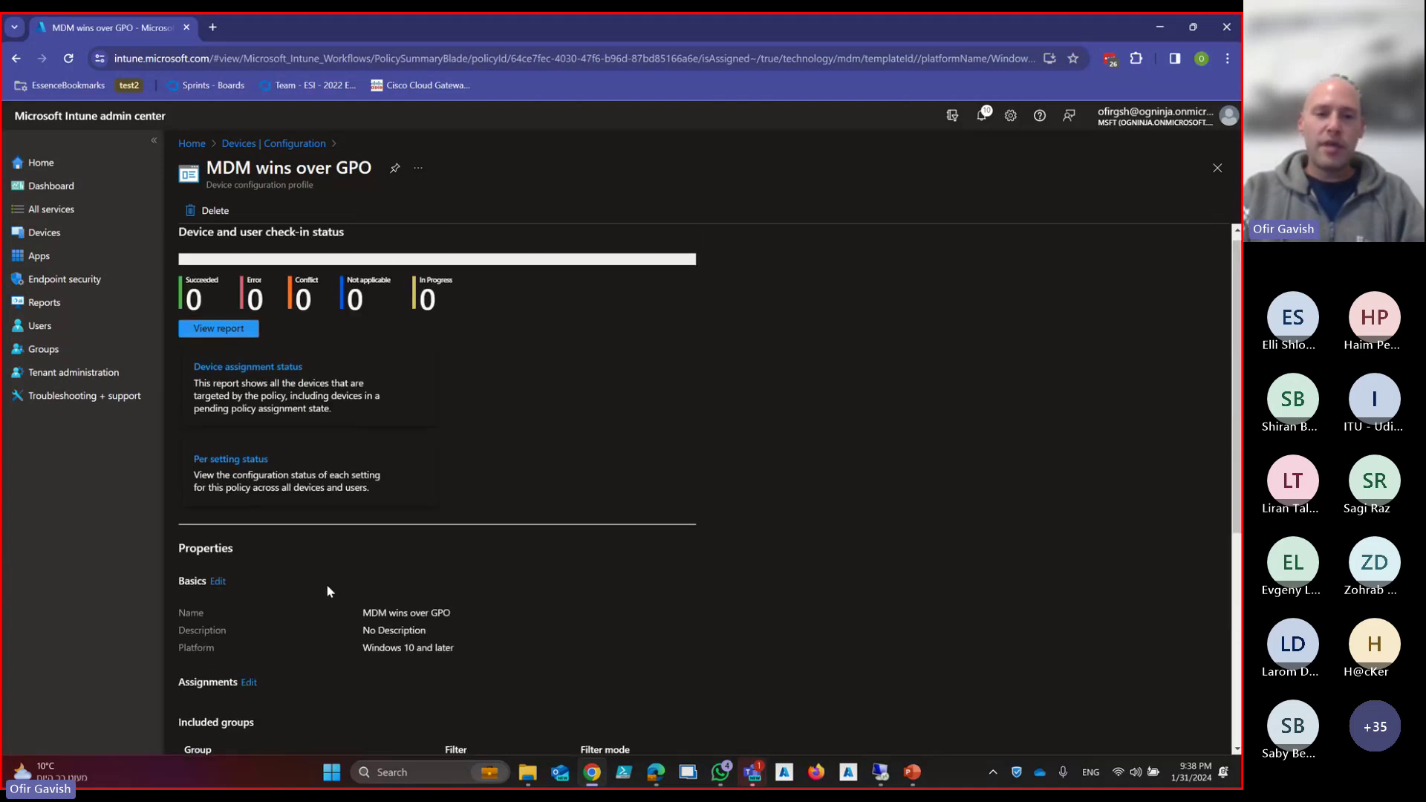
scroll(304, 549, "down", 4)
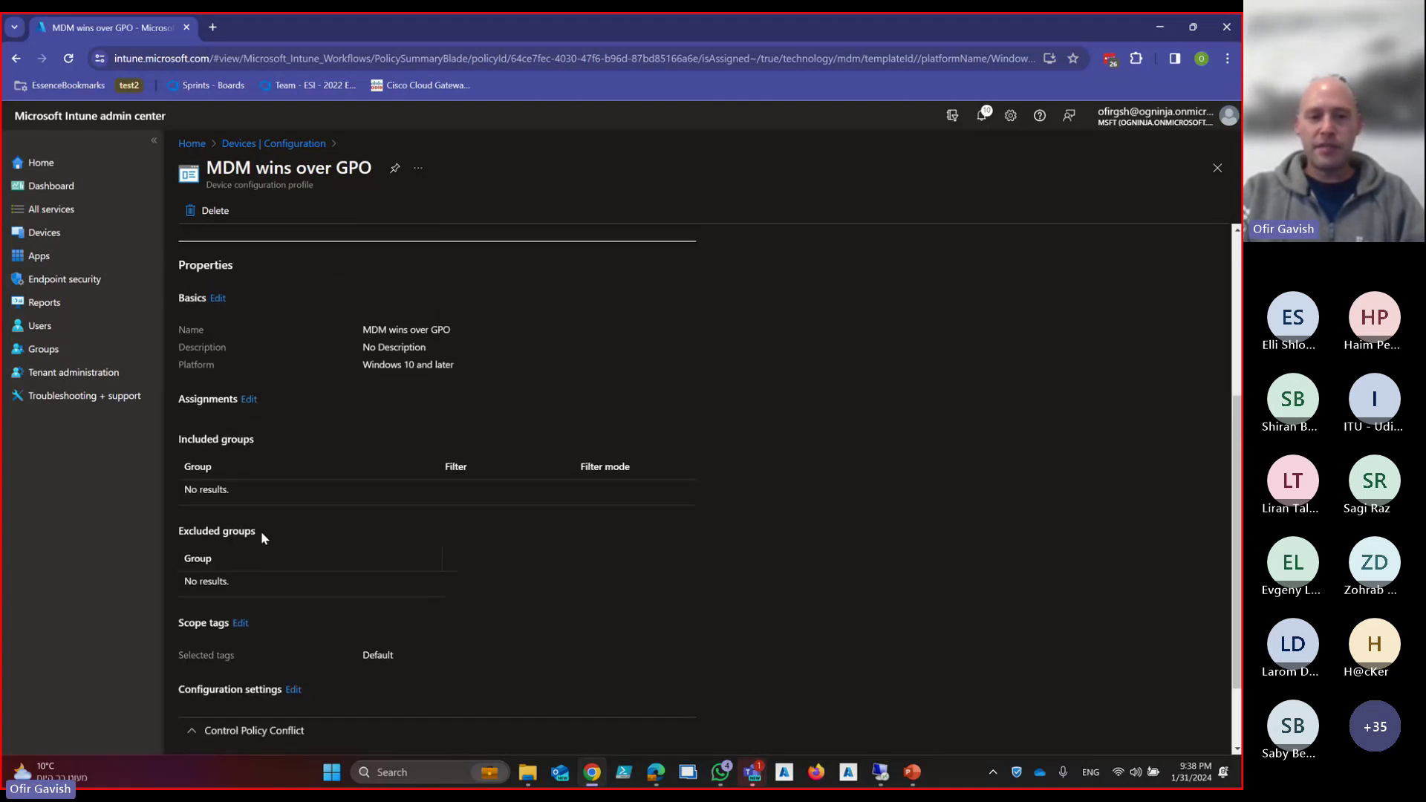
left_click(249, 400)
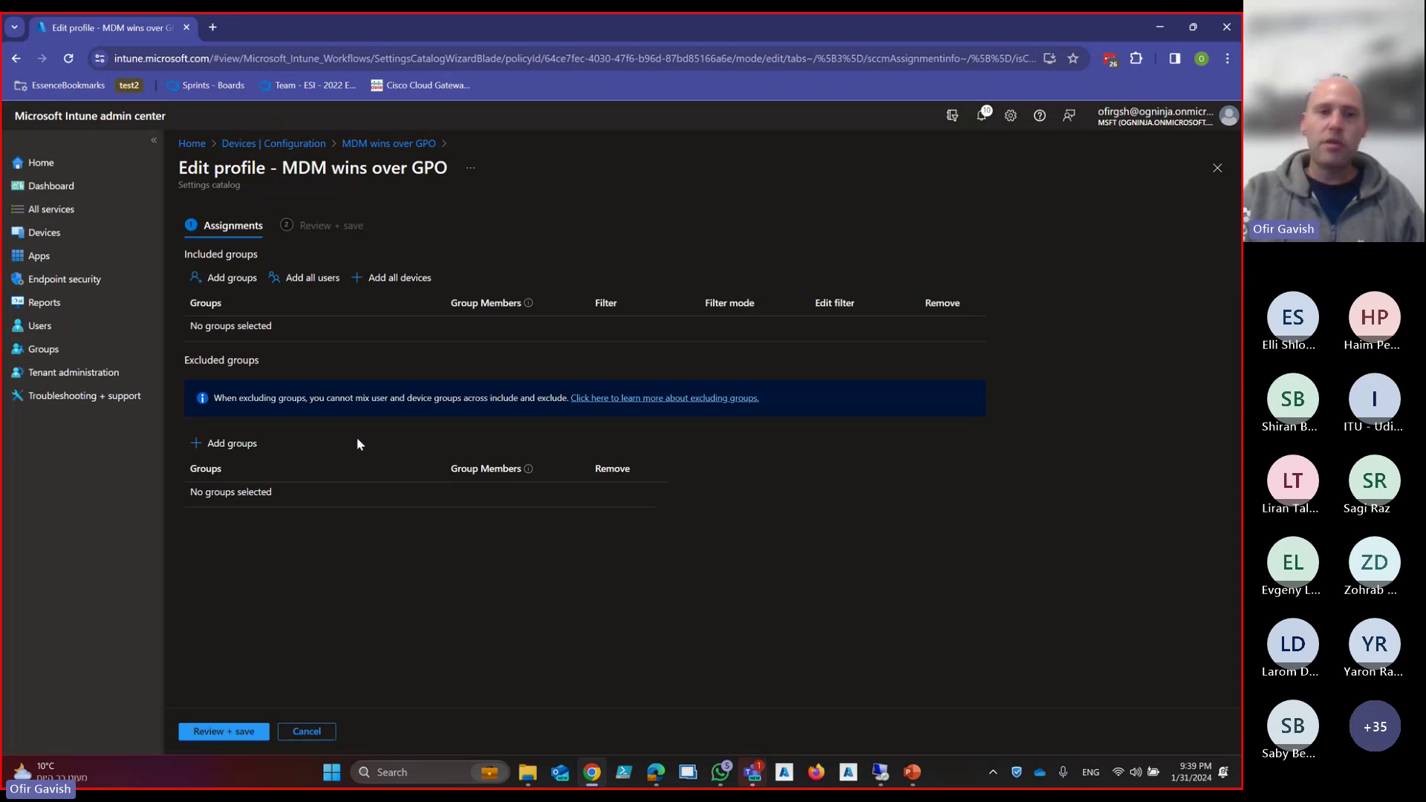
left_click(270, 145)
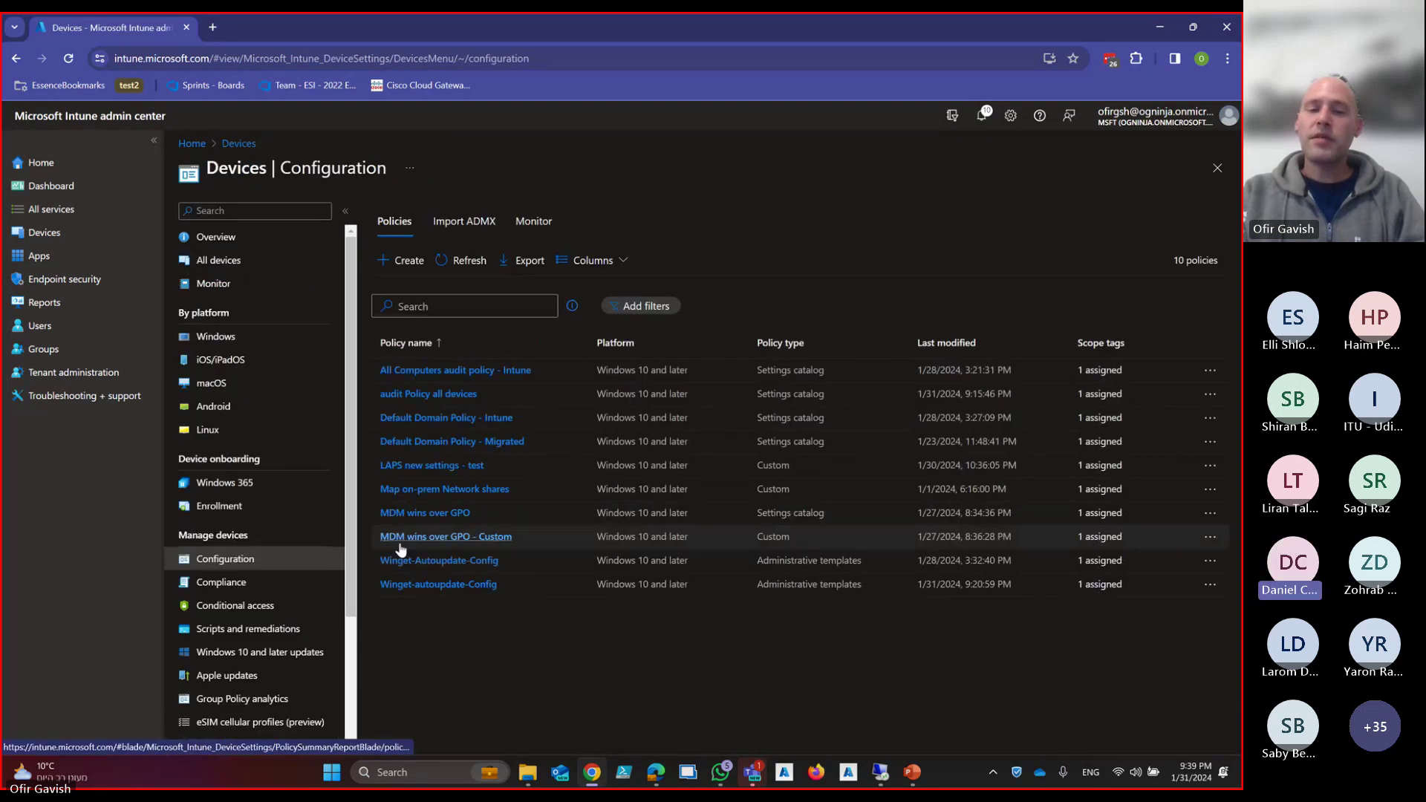
Open the group assignments of the MDM wins over GPO policy for editing and view the groups available for inclusion
left_click(433, 520)
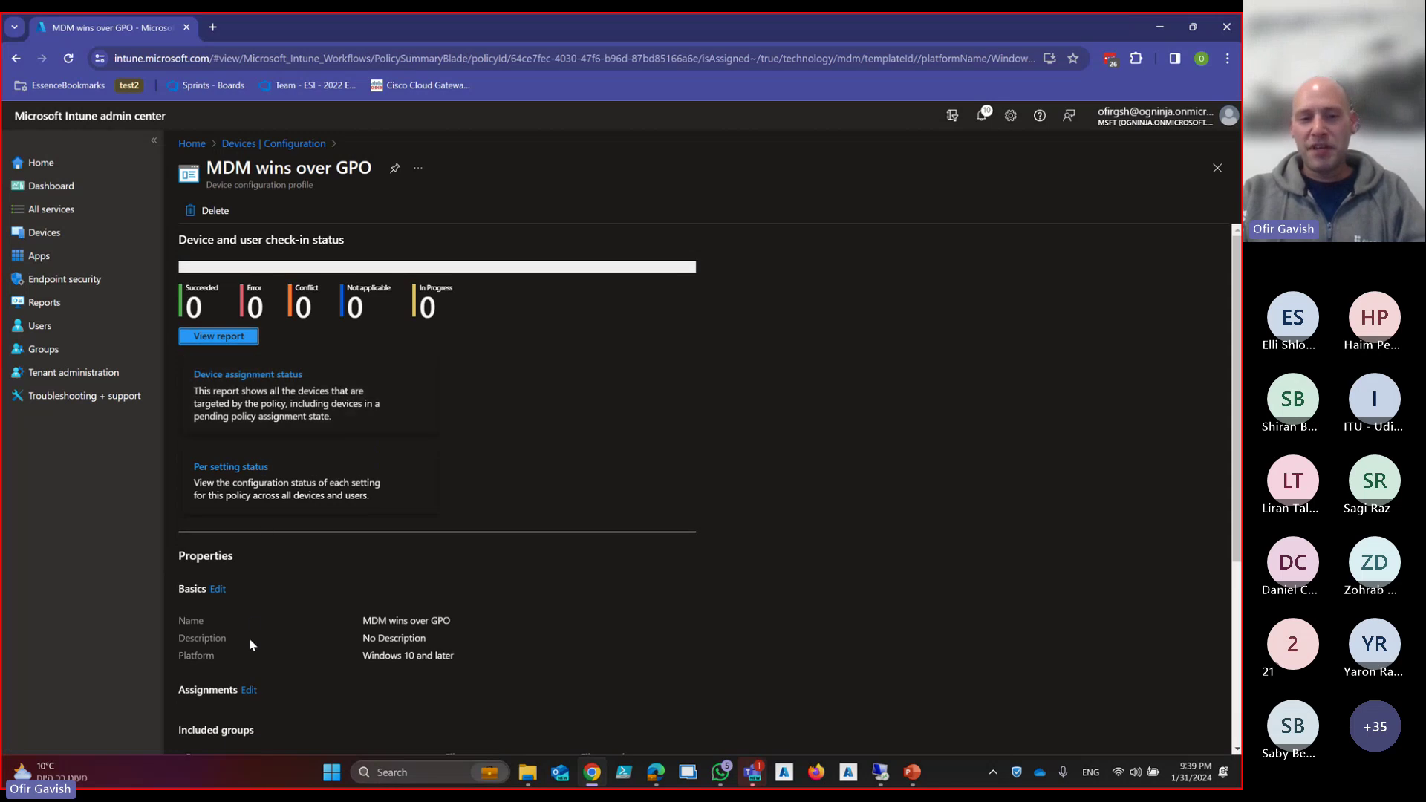
scroll(248, 637, "down", 2)
left_click(248, 565)
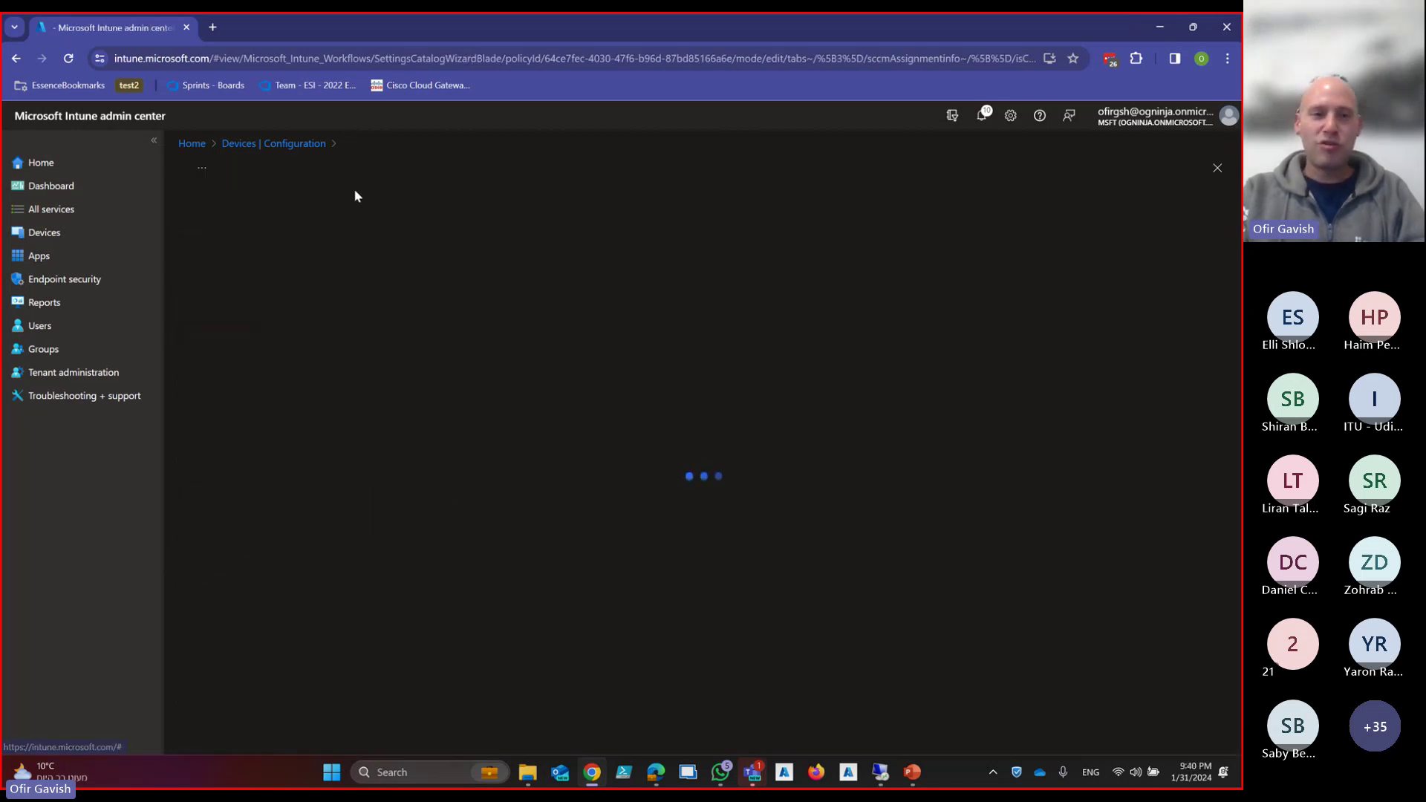
left_click(232, 278)
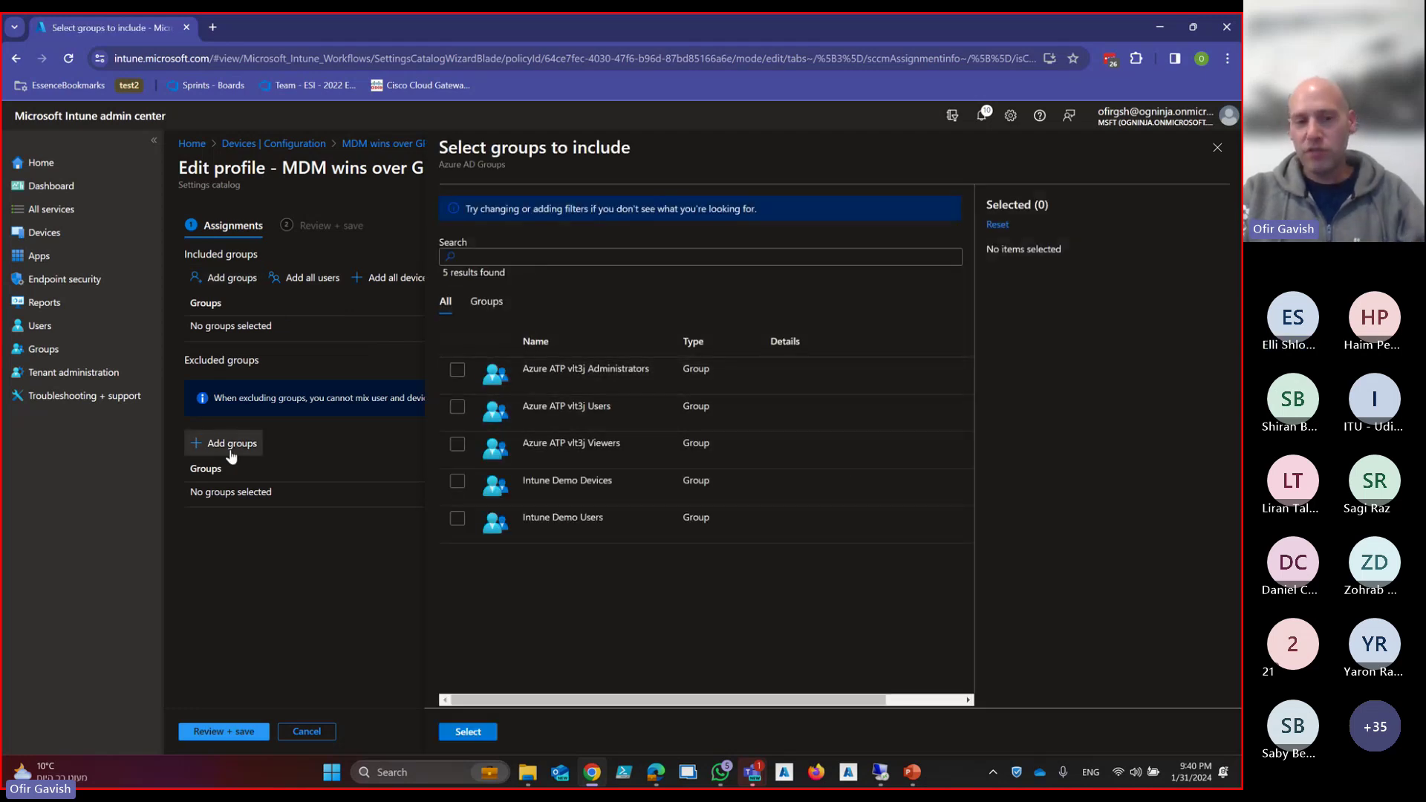
left_click(1217, 147)
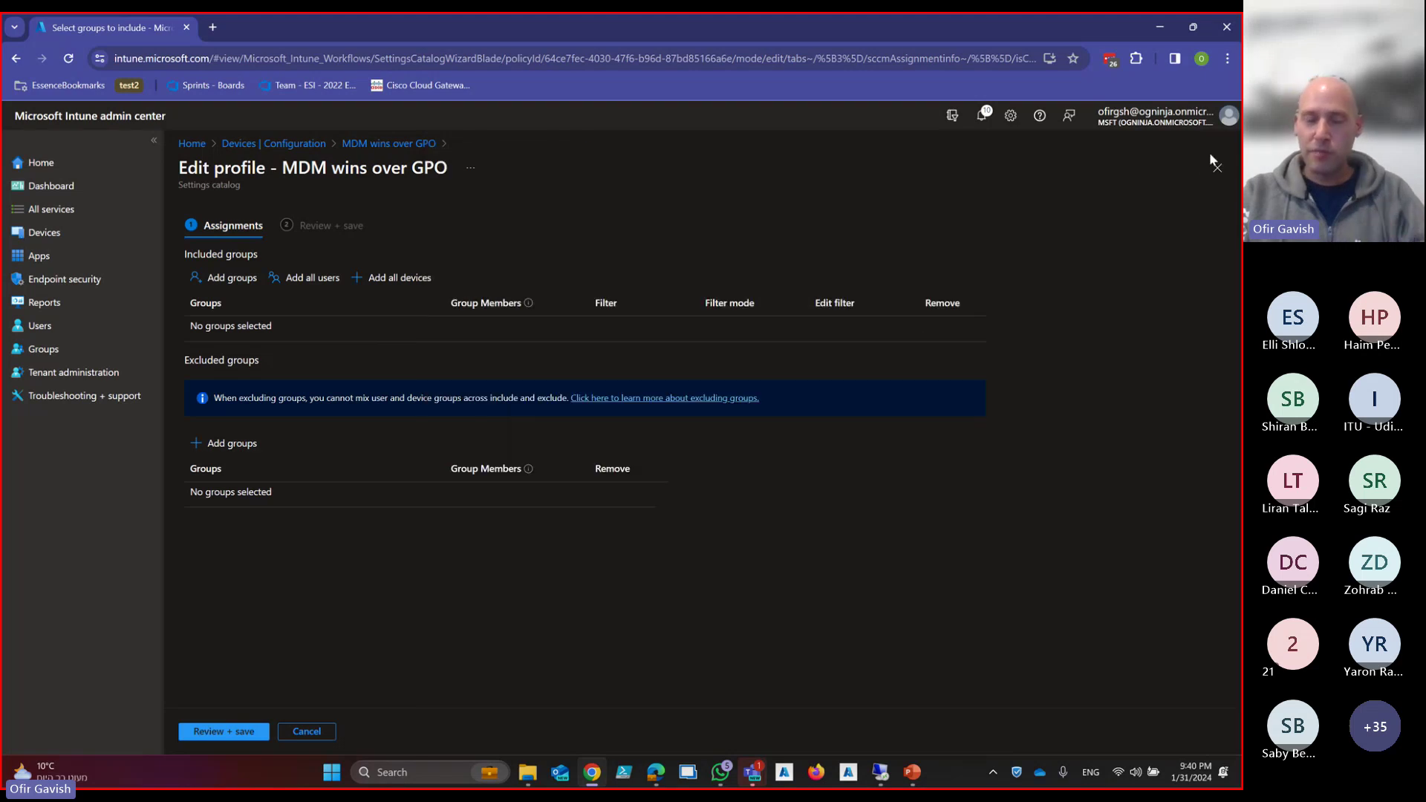
Try including all devices in the policy assignment, view the groups available for exclusion, and remove the all-devices inclusion
left_click(384, 286)
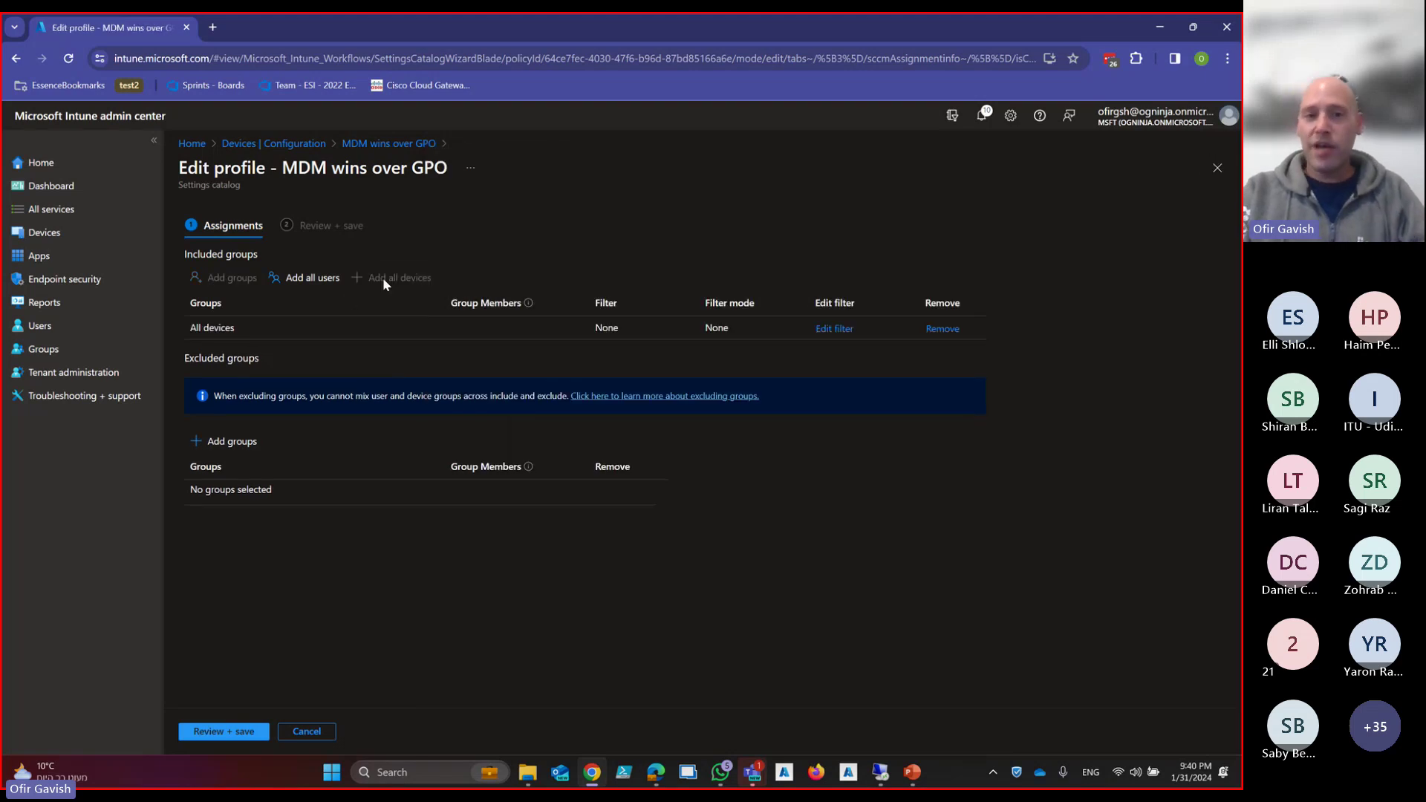
left_click(212, 441)
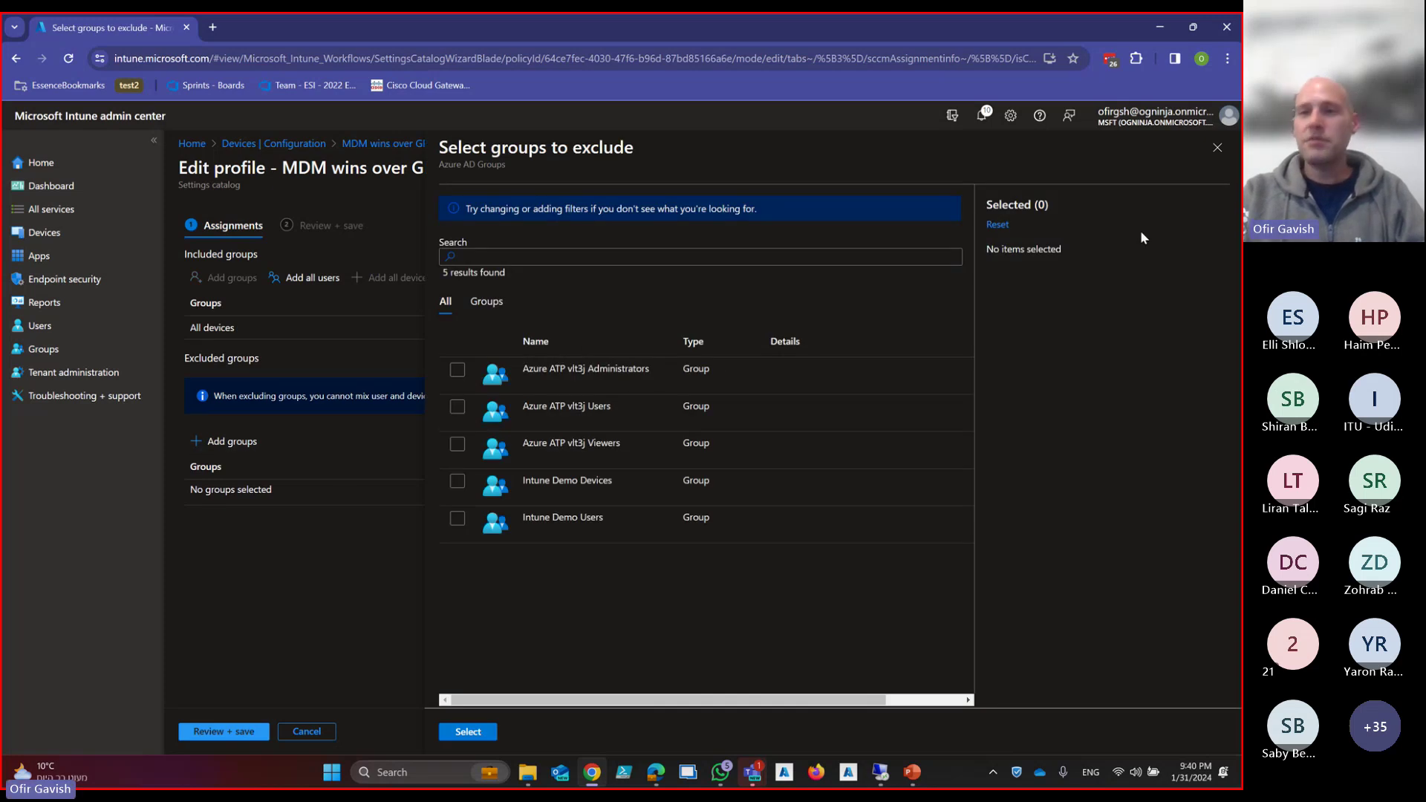
left_click(1217, 149)
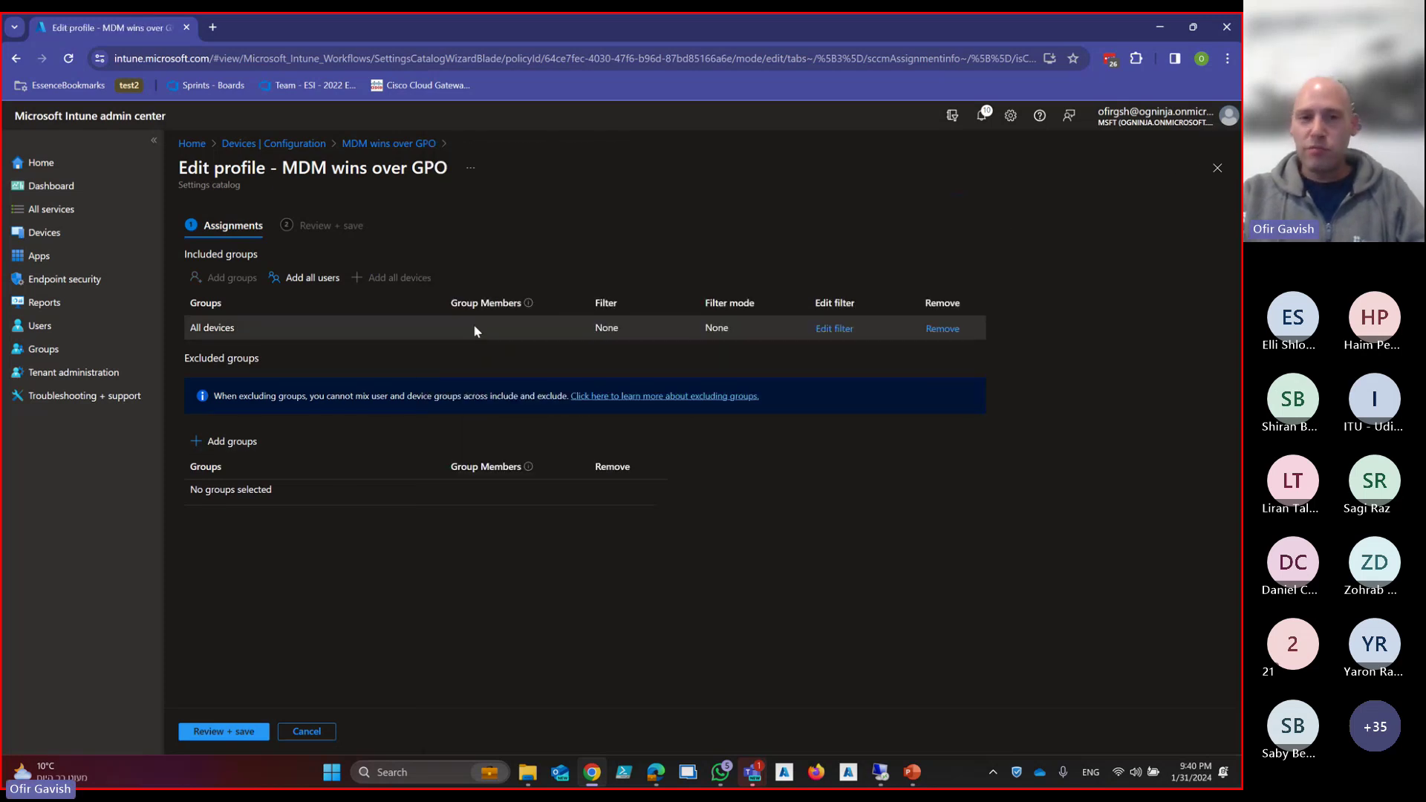
left_click(938, 329)
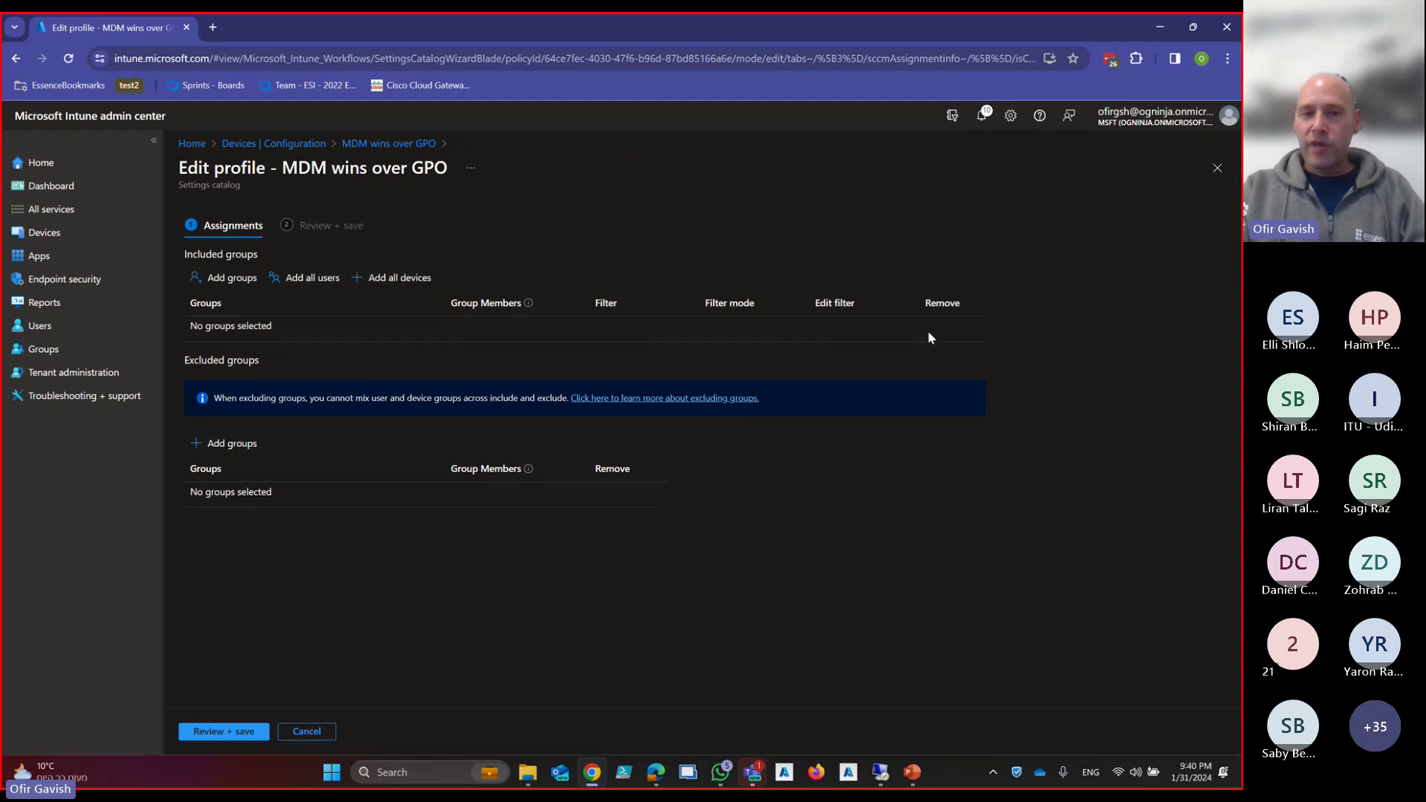
View the groups available for inclusion again and return to the configuration policies without saving the assignments
left_click(225, 279)
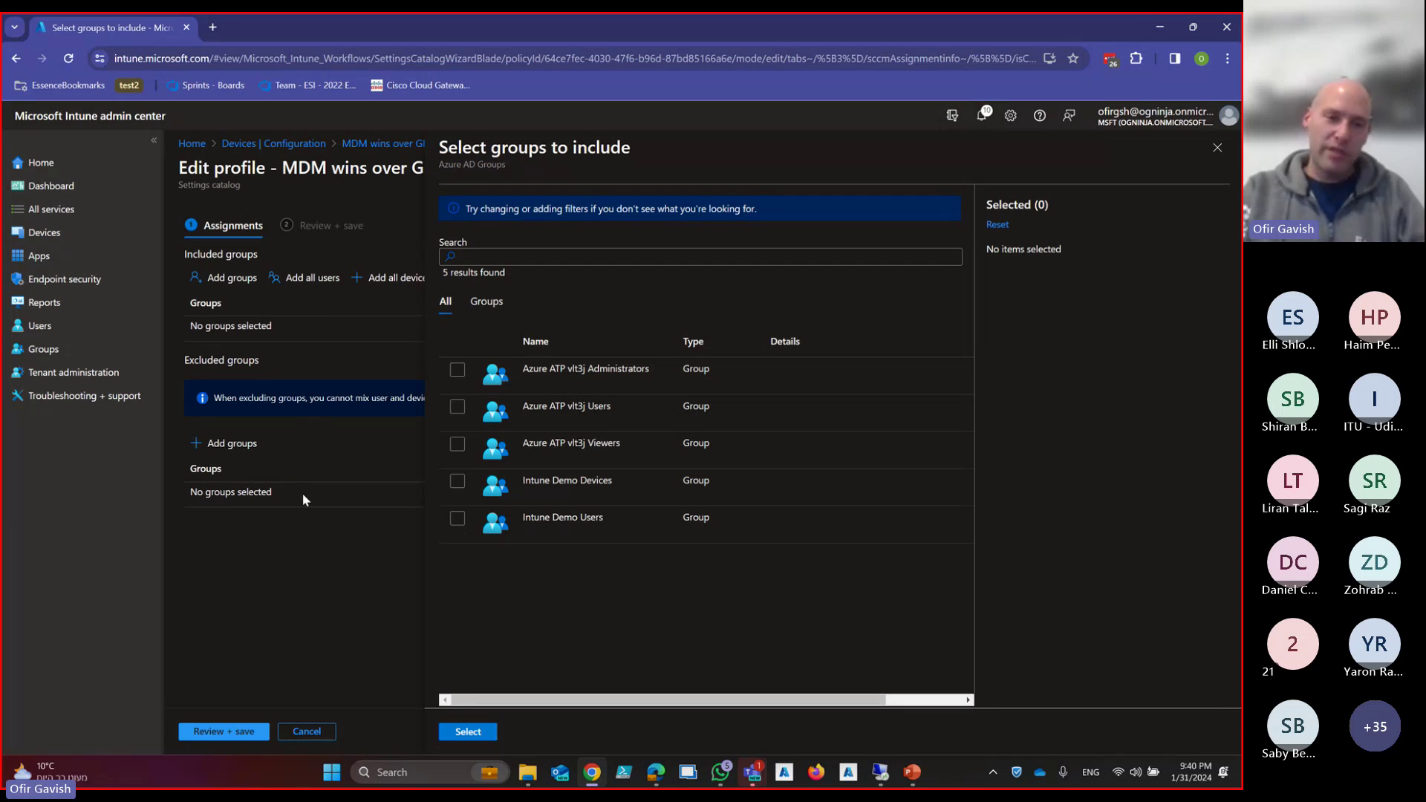
left_click(1216, 153)
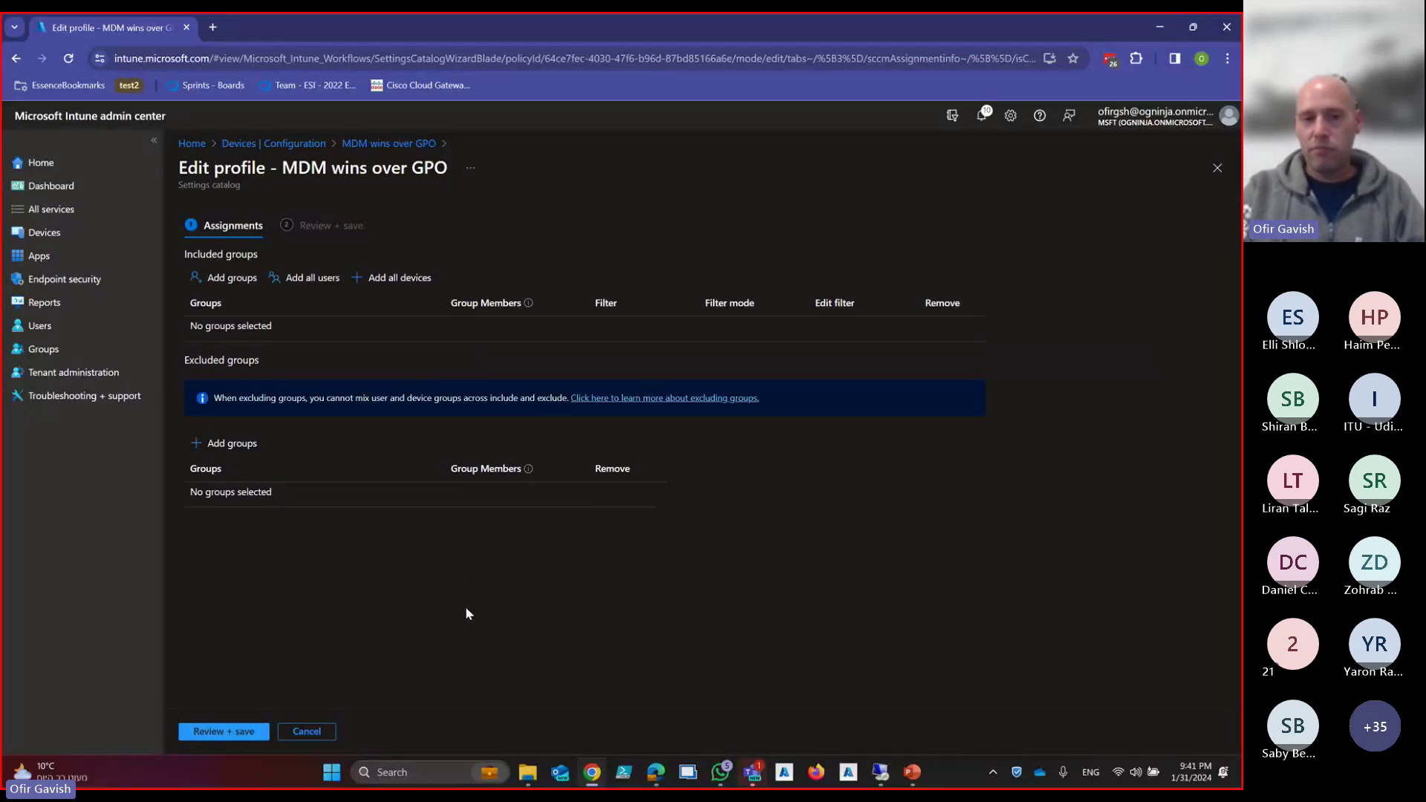
left_click(309, 732)
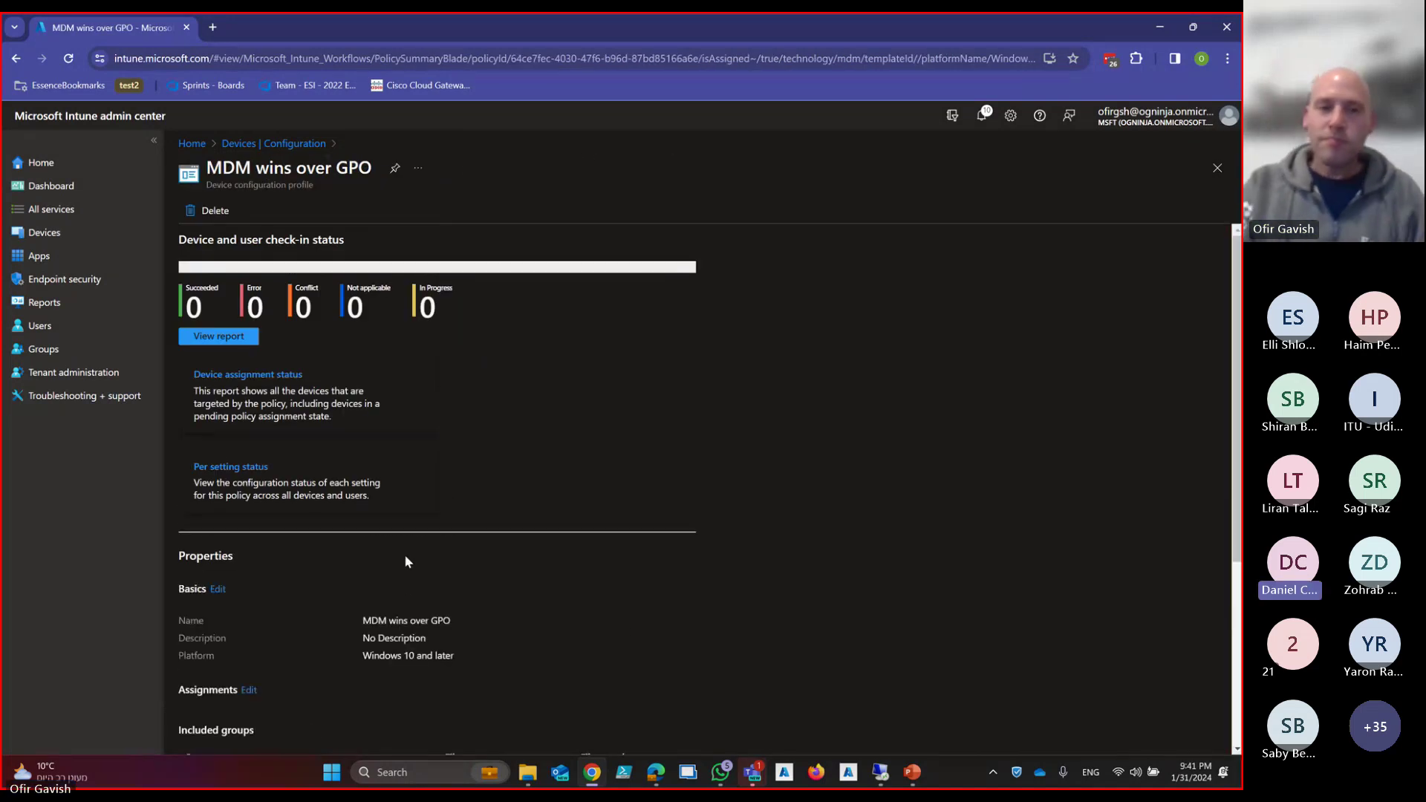
left_click(271, 143)
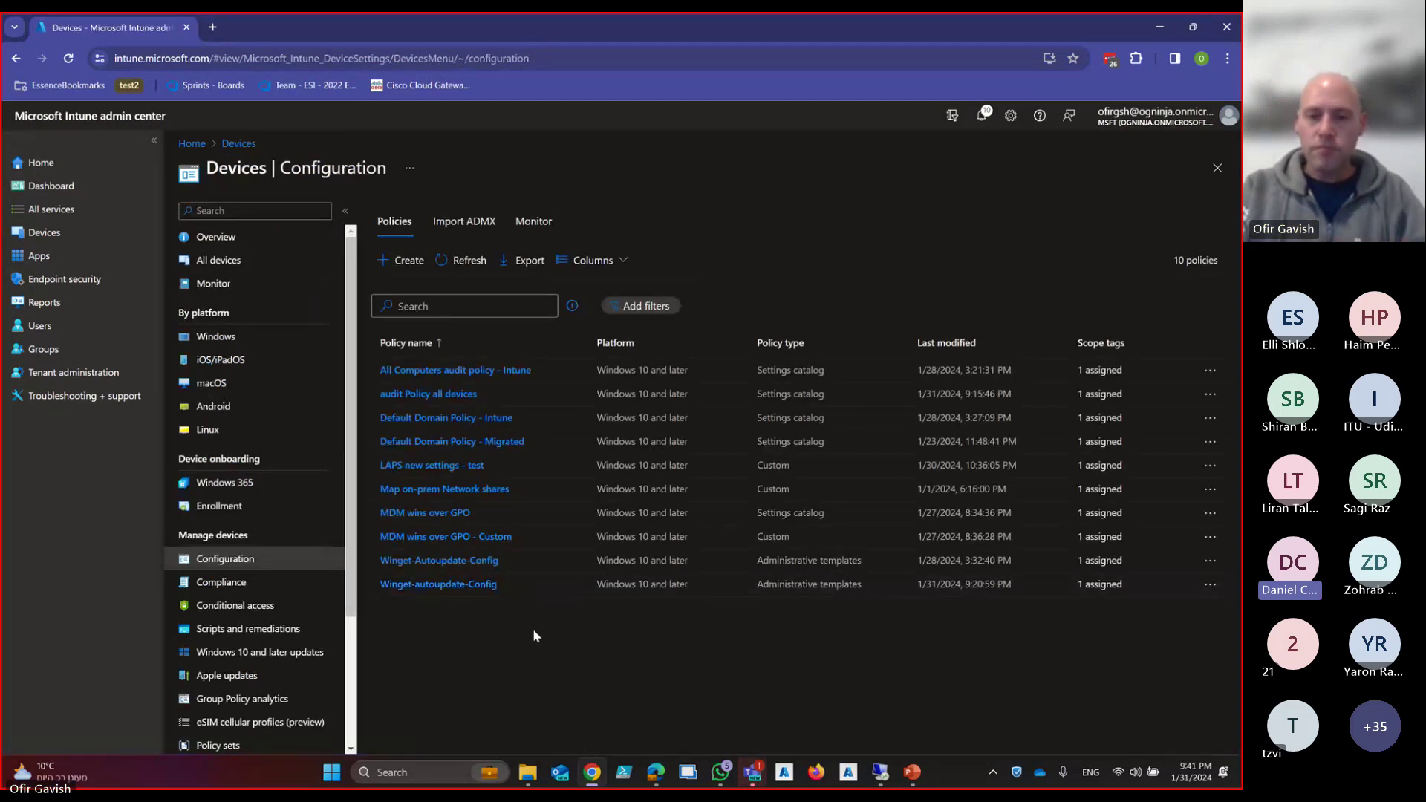
Open the MDM wins over GPO - Custom policy and expand its custom OMA-URI settings
left_click(493, 538)
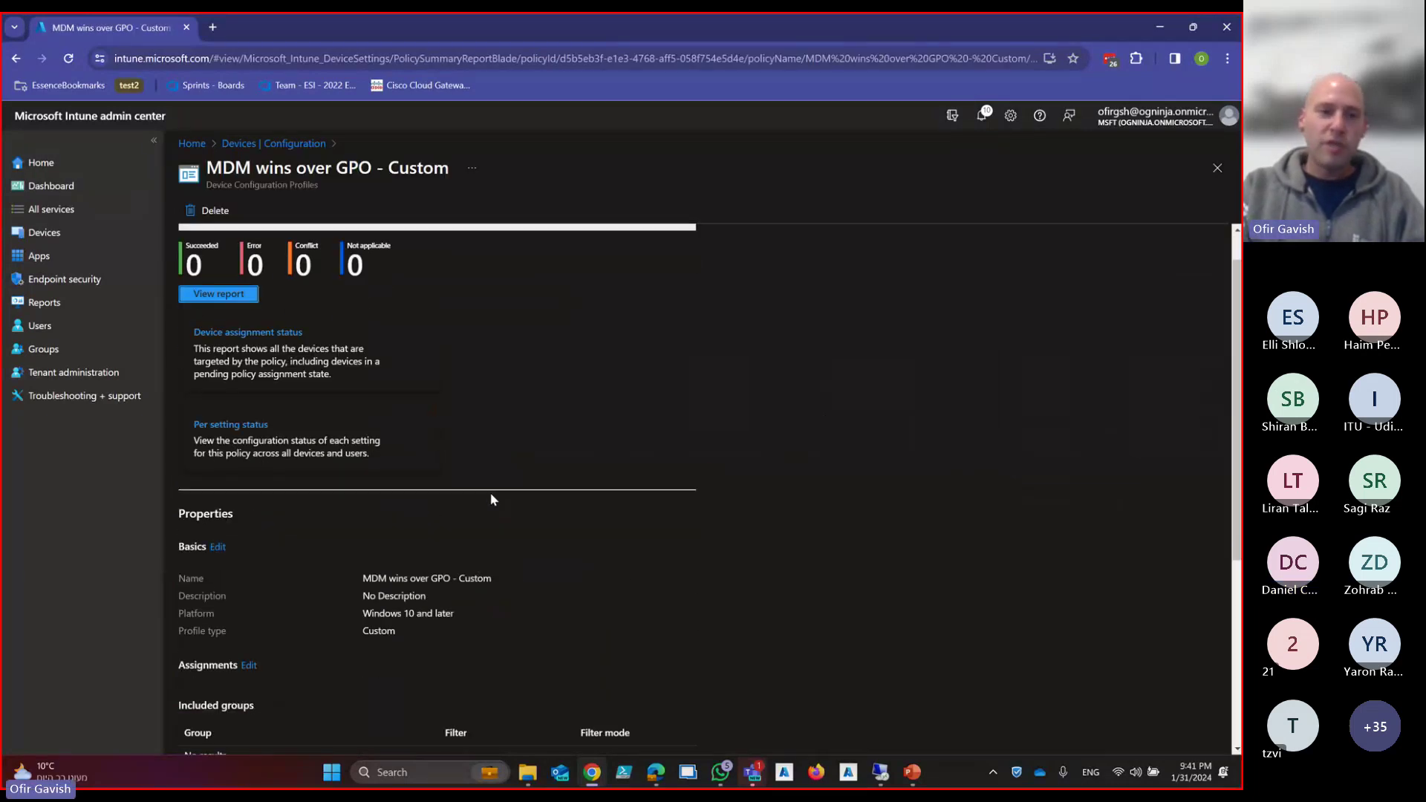
scroll(491, 499, "down", 5)
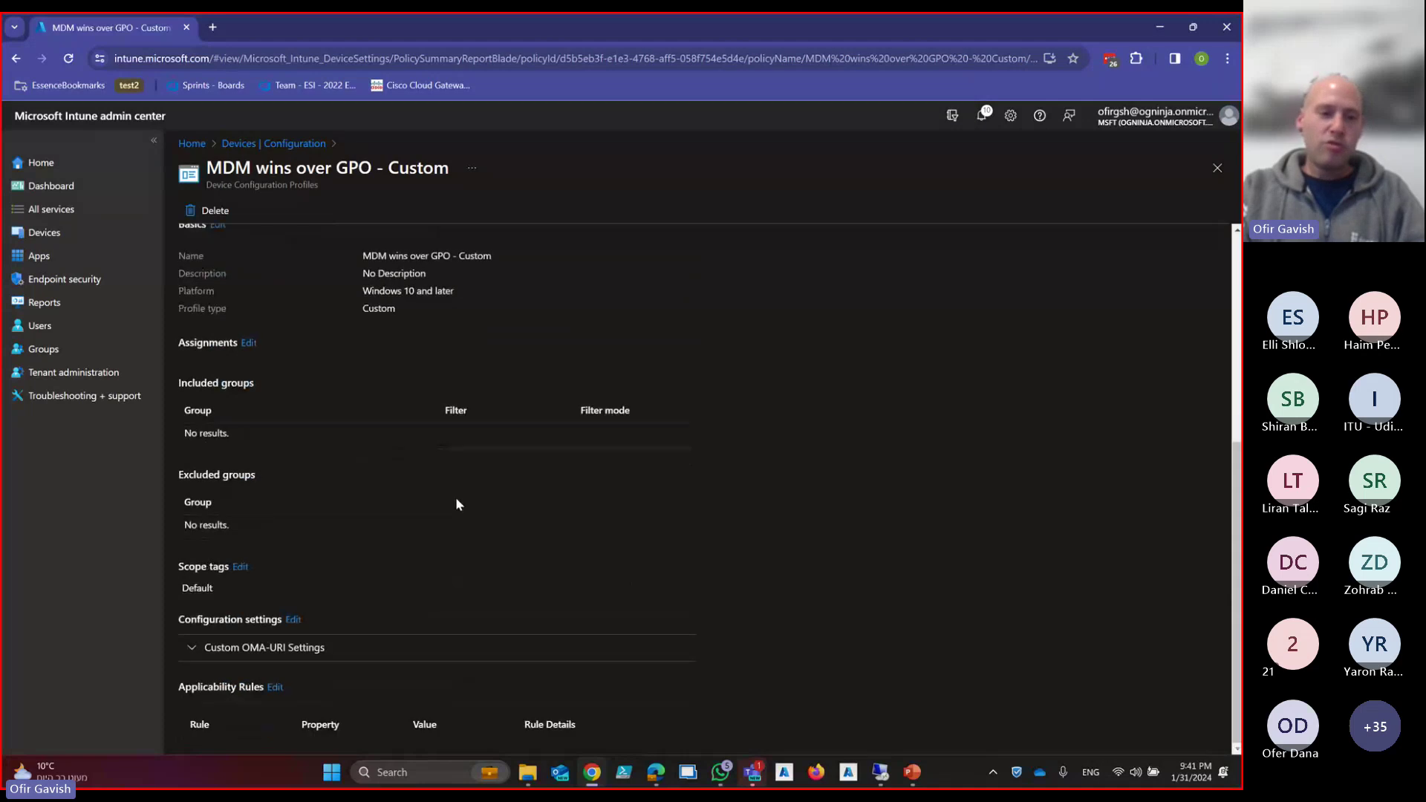
left_click(257, 647)
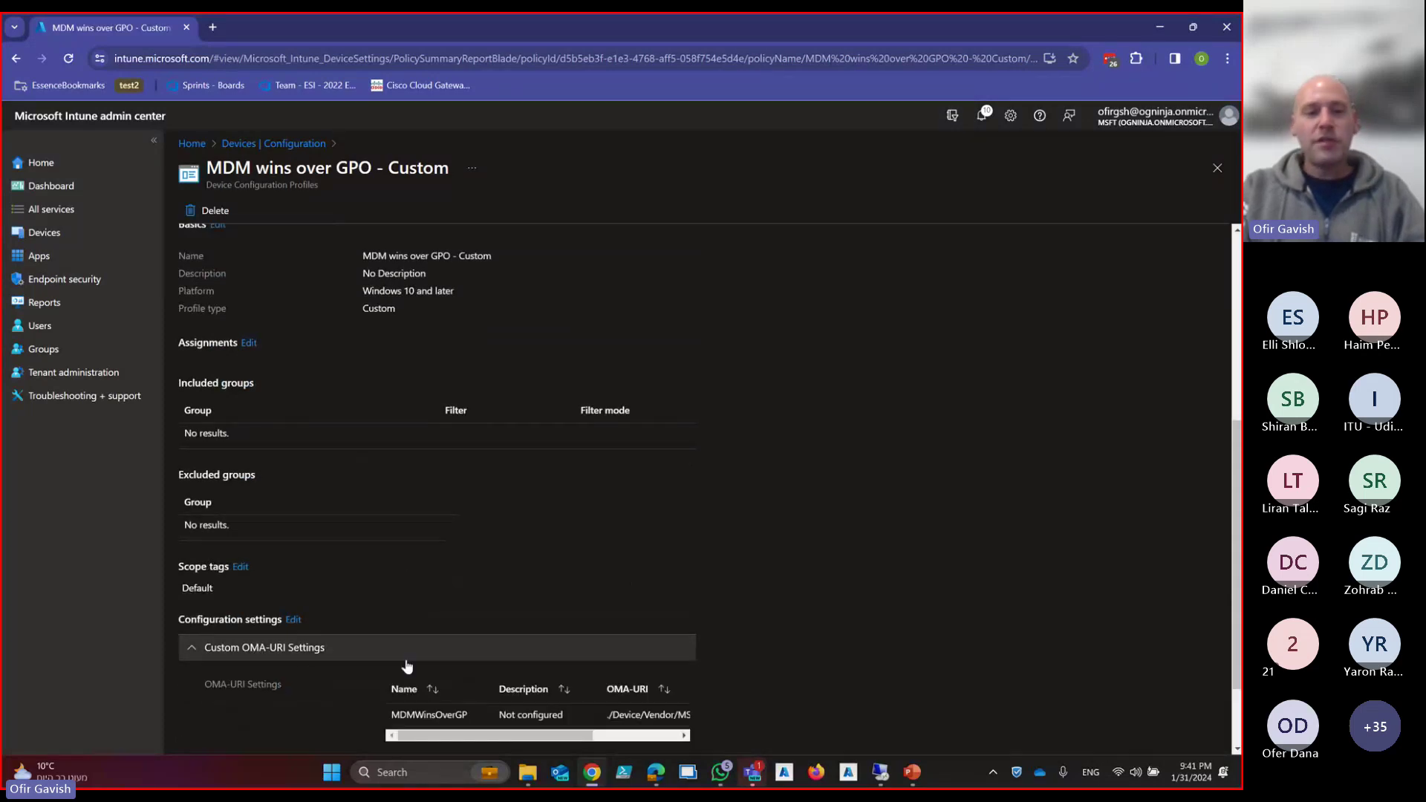
scroll(407, 665, "down", 2)
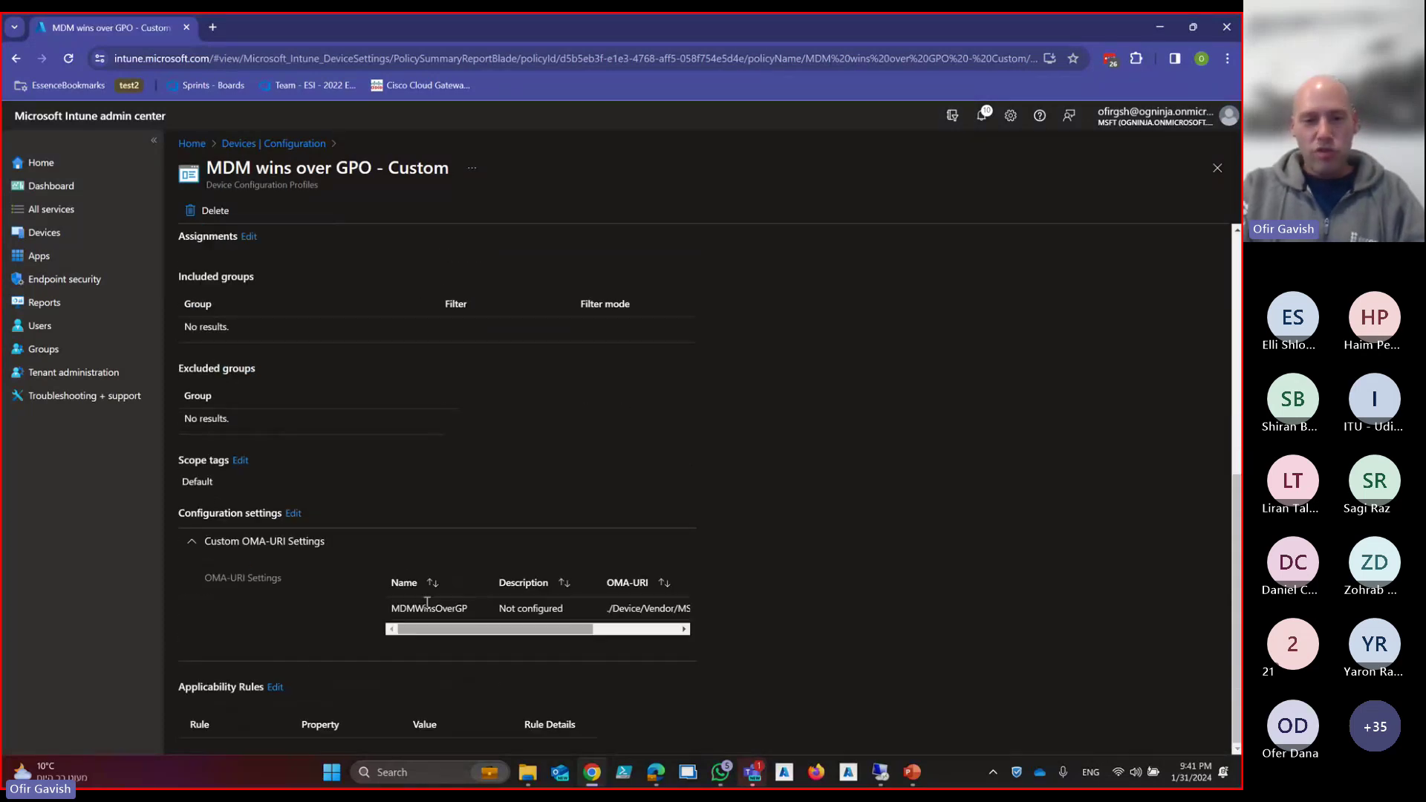
Examine the OMA-URI path and value of the MDMWinsOverGP row and return to the configuration policies without saving
left_click(292, 514)
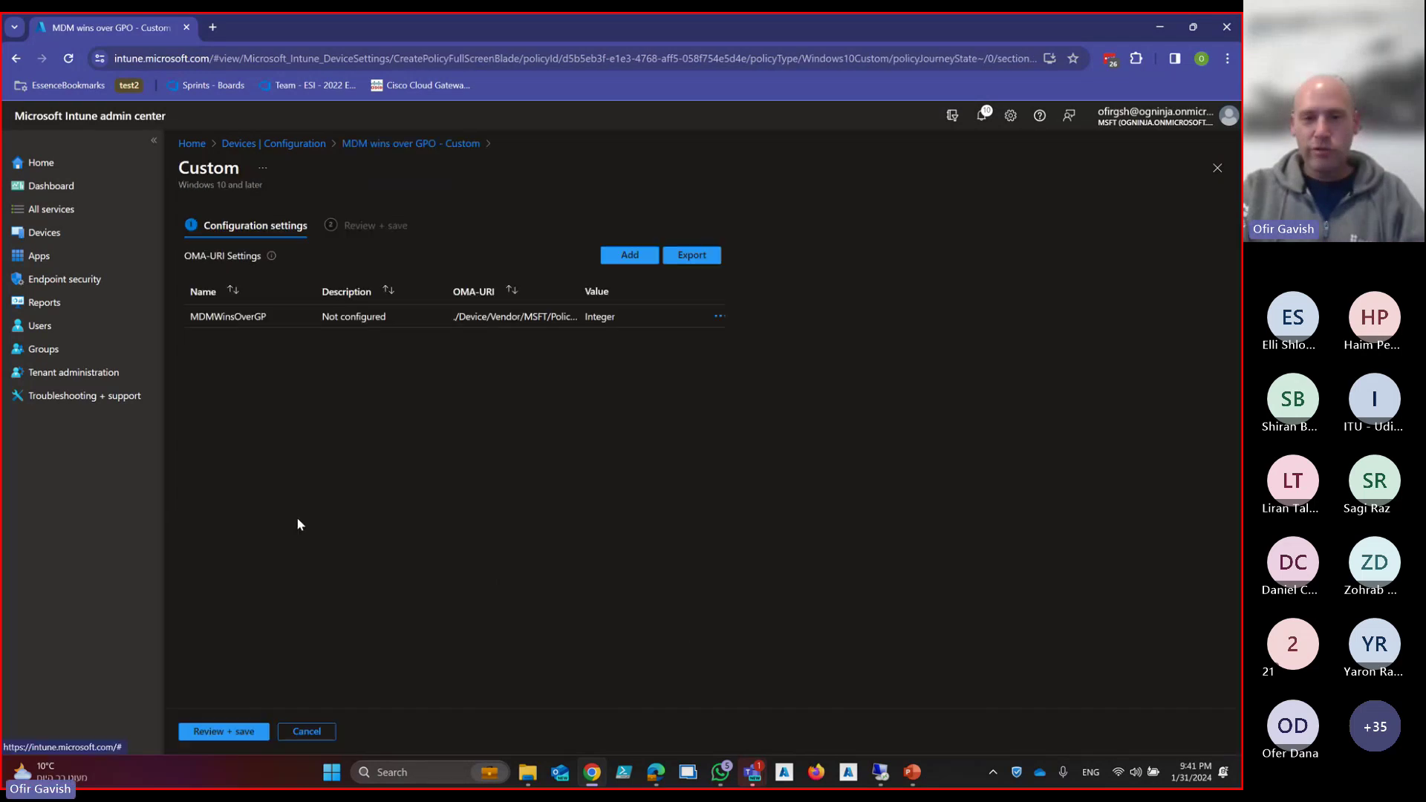
left_click(719, 316)
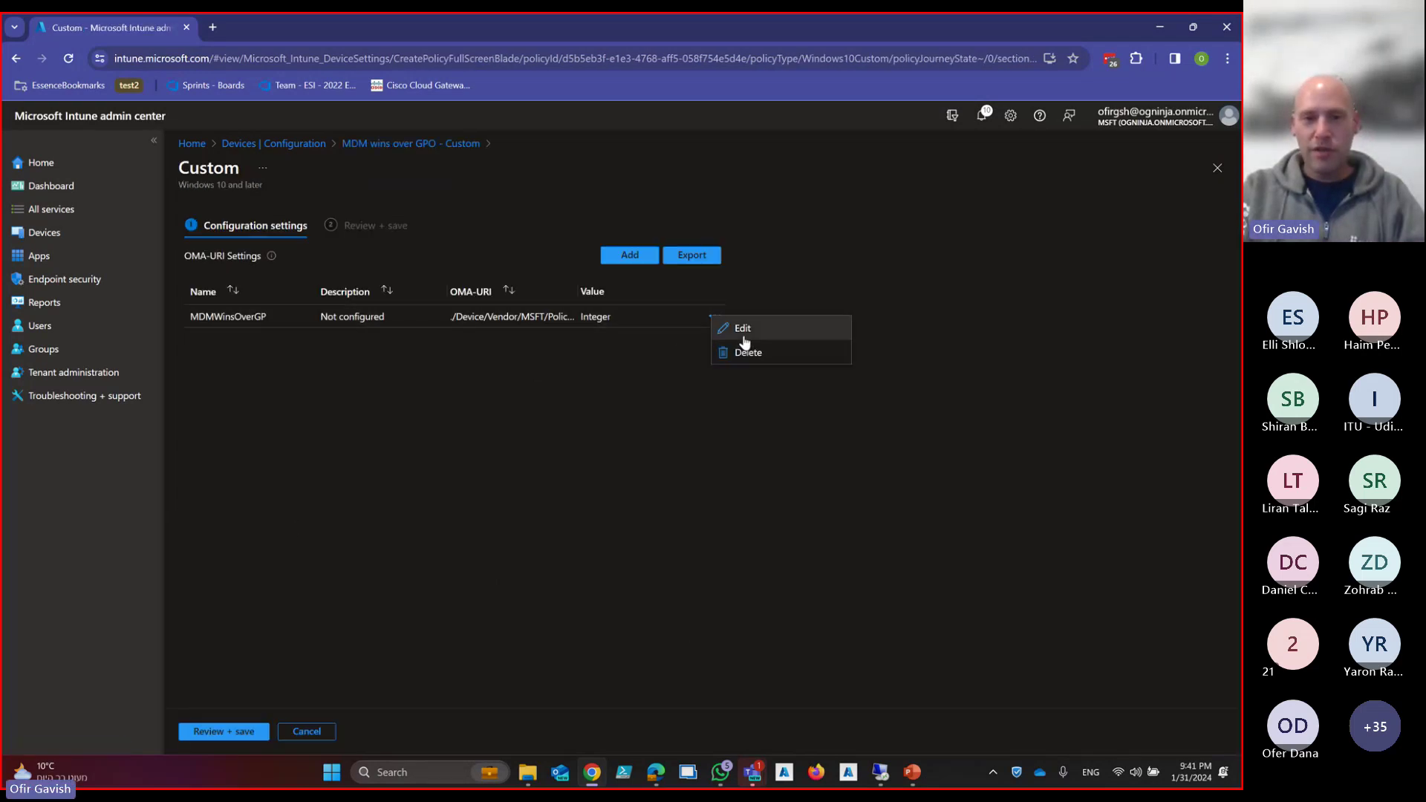
left_click(744, 330)
left_click(1078, 260)
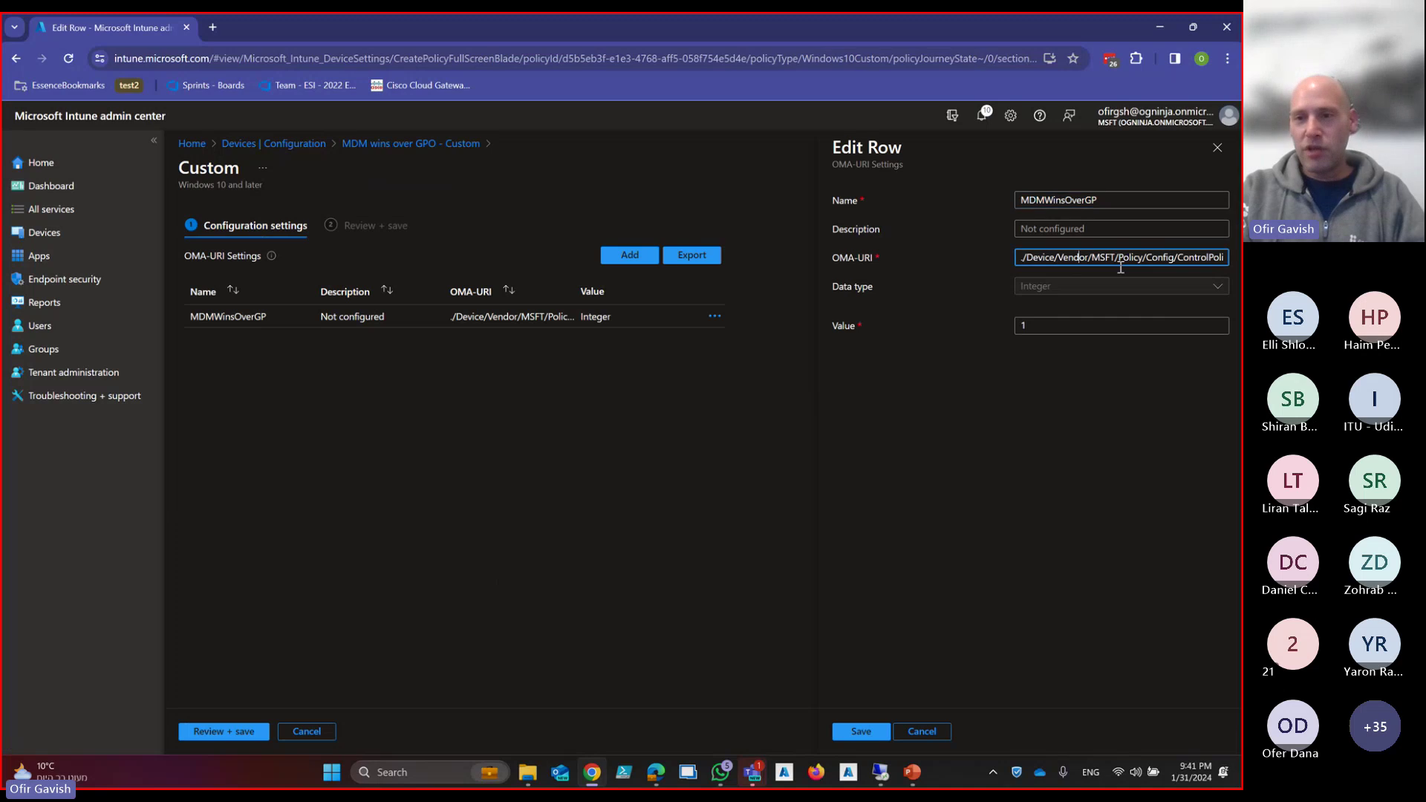
left_click_drag(1079, 259, 1230, 258)
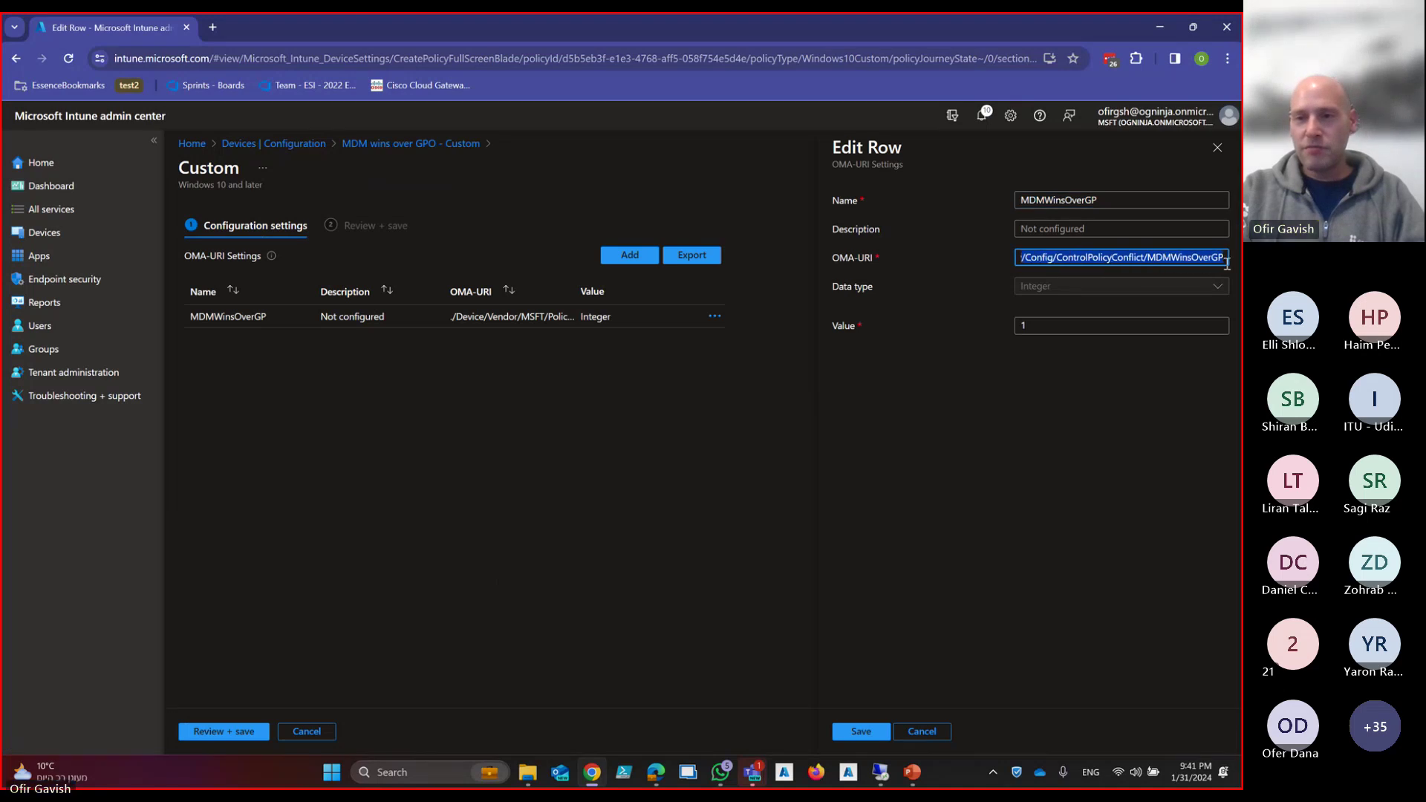
left_click(1166, 261)
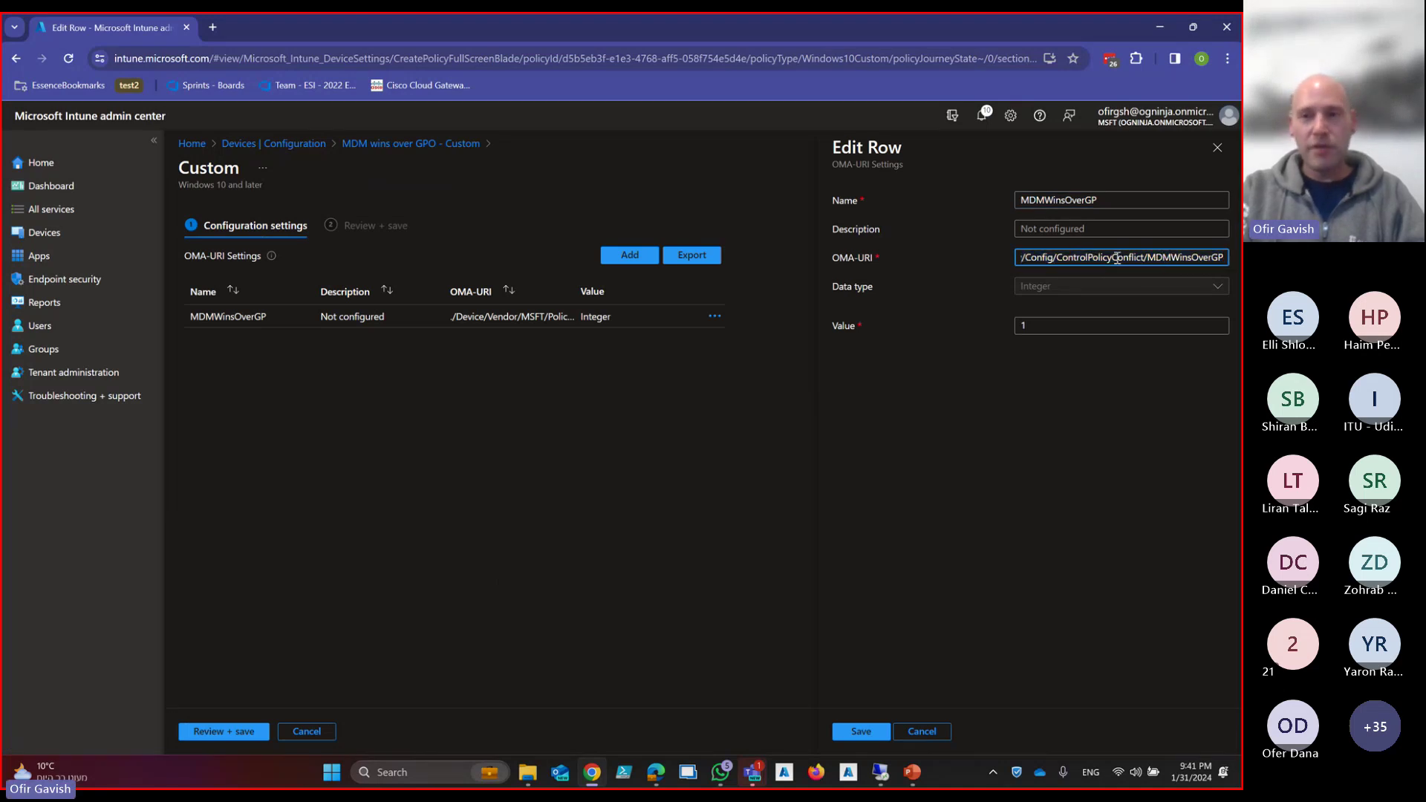
left_click(1067, 326)
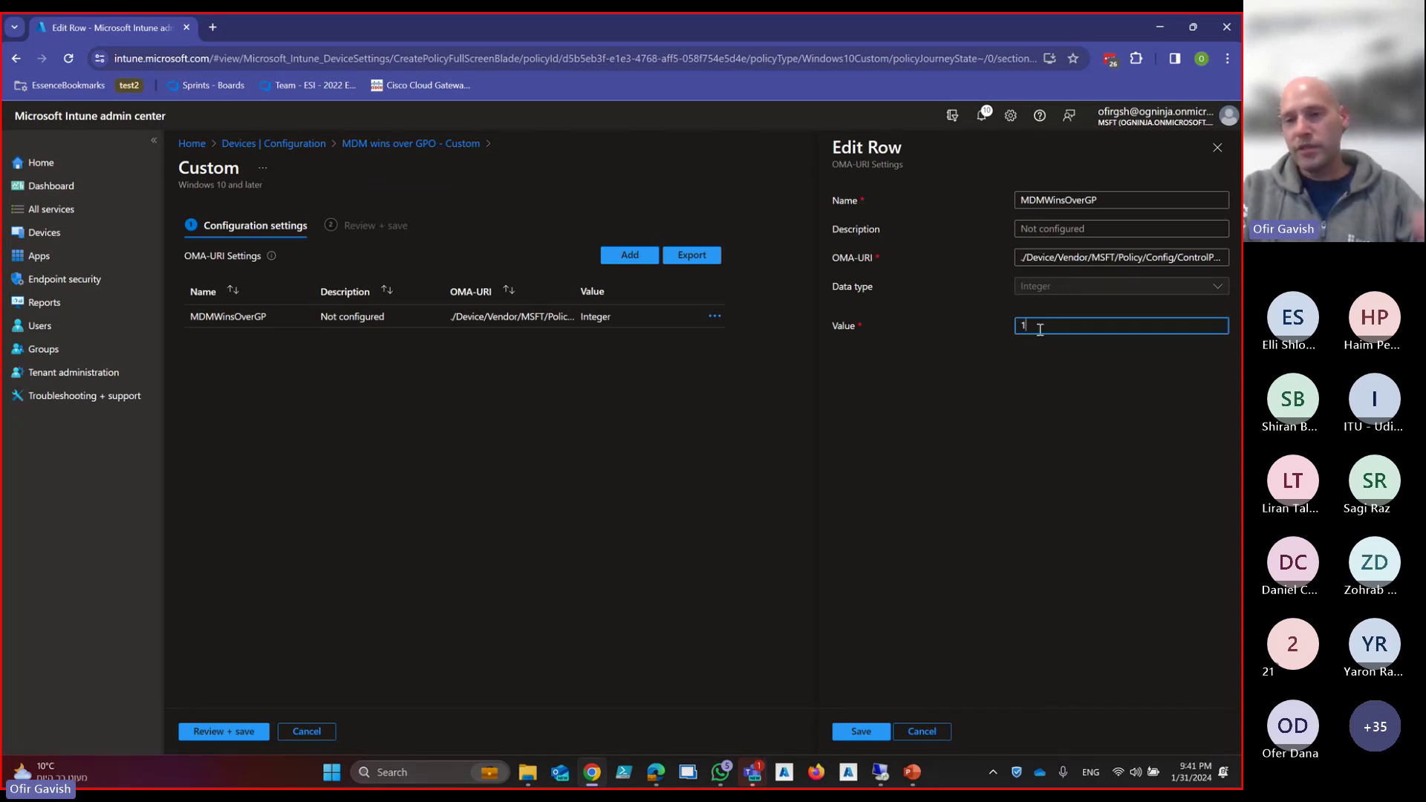
left_click(922, 731)
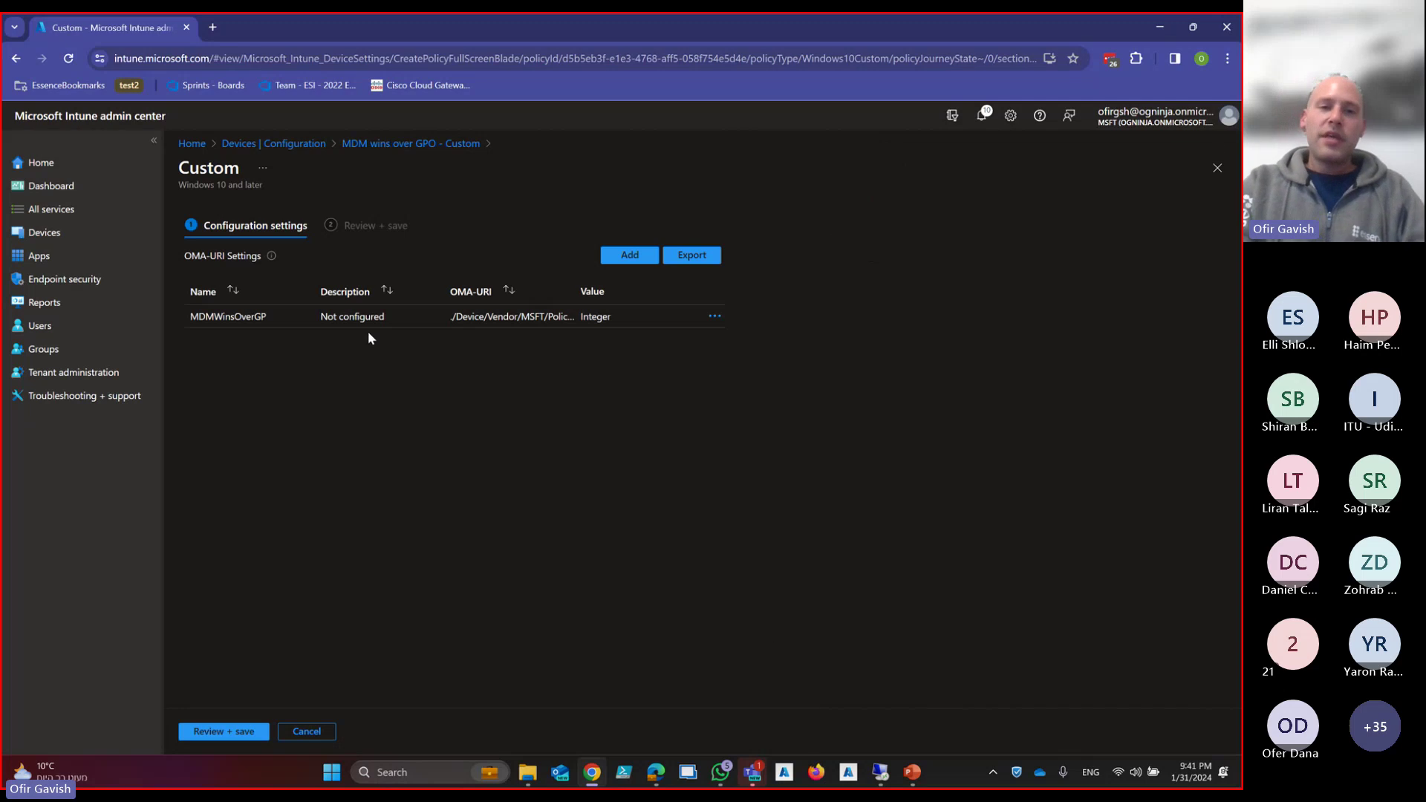
left_click(286, 144)
left_click(686, 145)
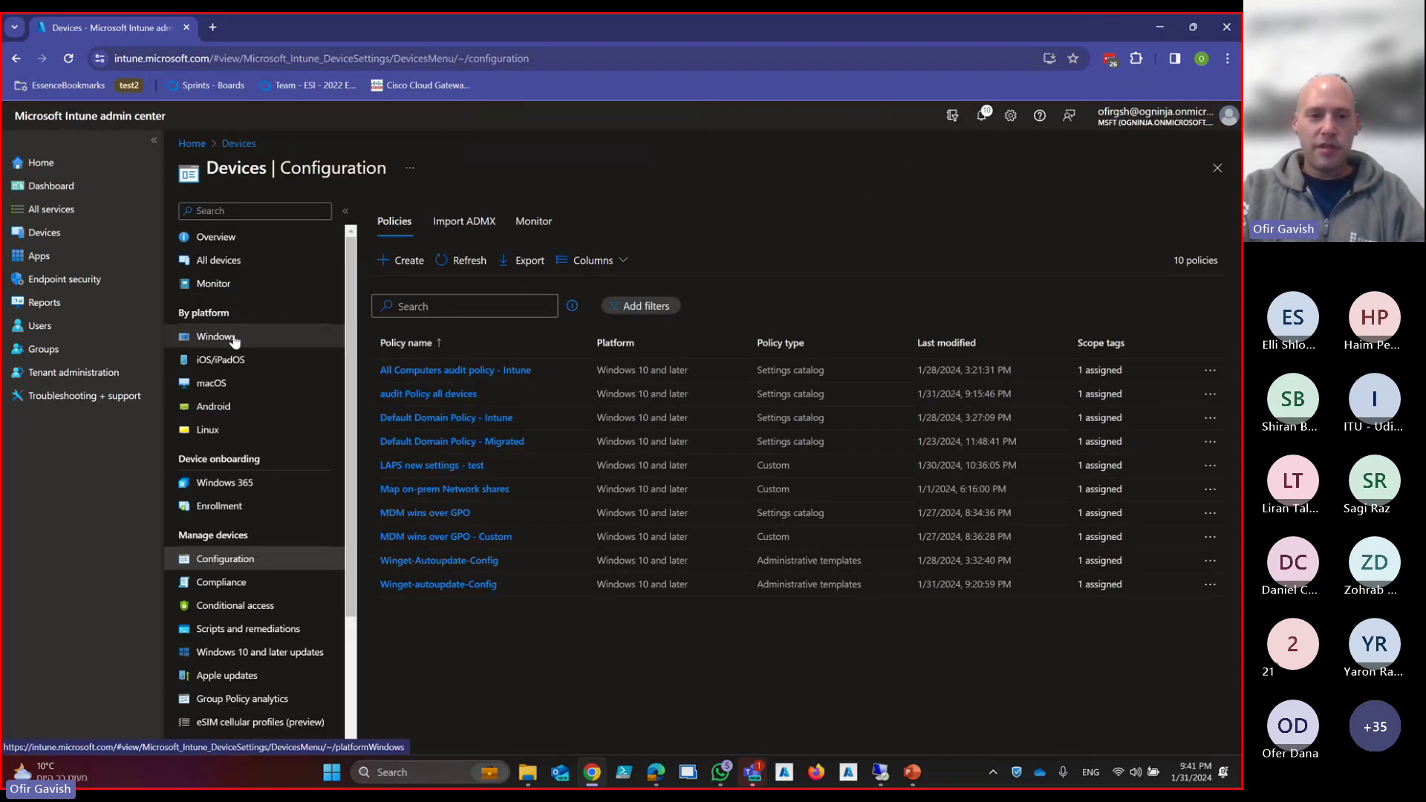
Open the compliant Windows demo device from all devices, sync it, and return to the device list
left_click(218, 260)
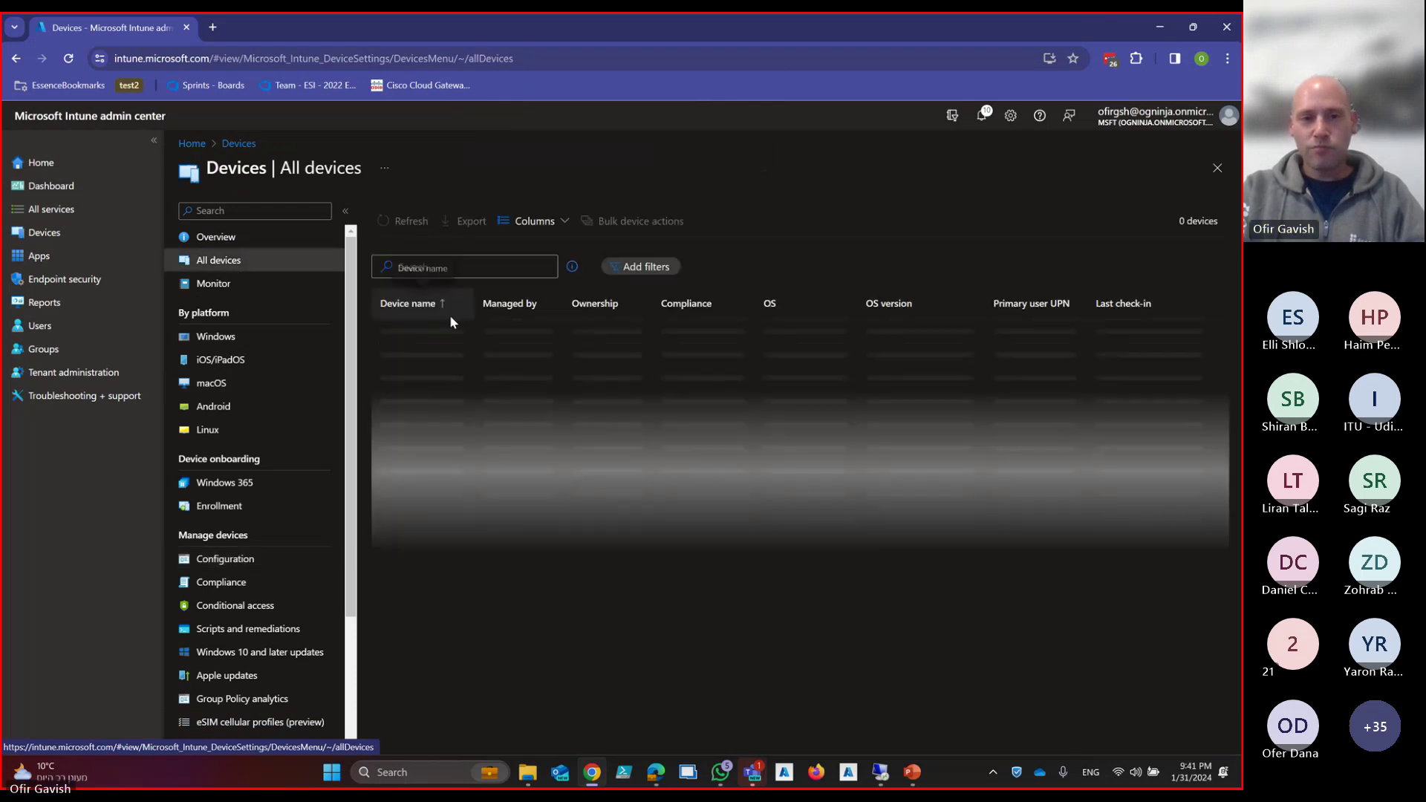
left_click(413, 331)
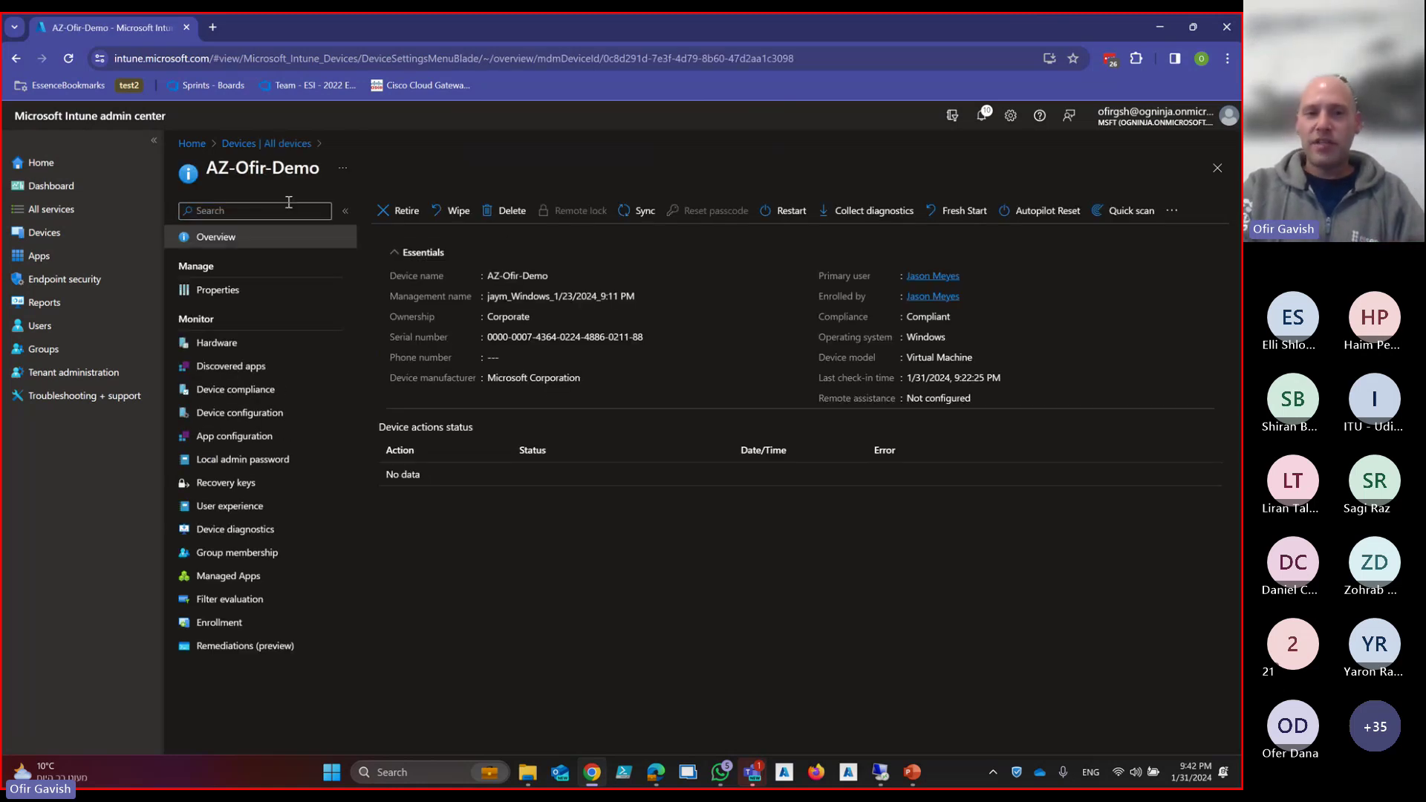
left_click(645, 216)
left_click(391, 306)
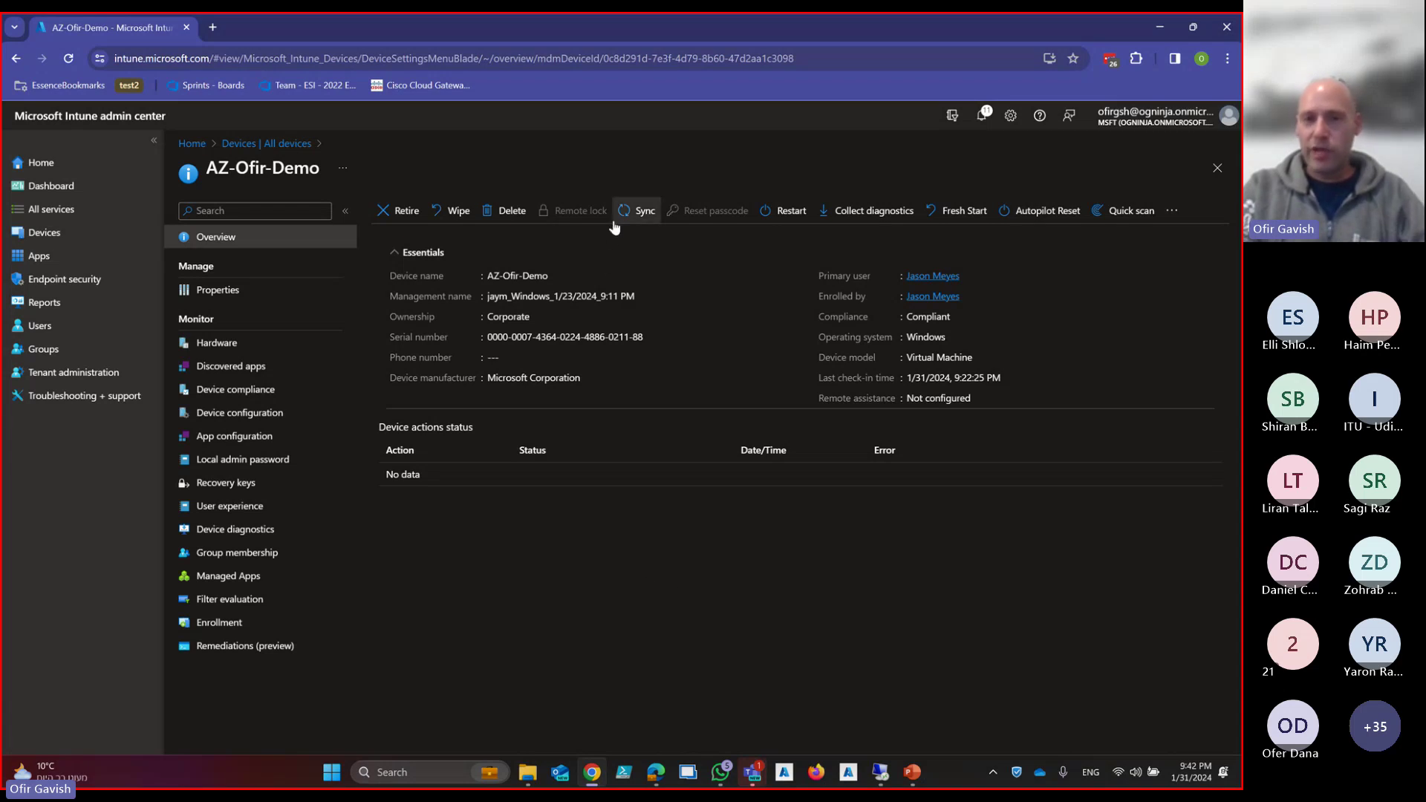
left_click(1216, 170)
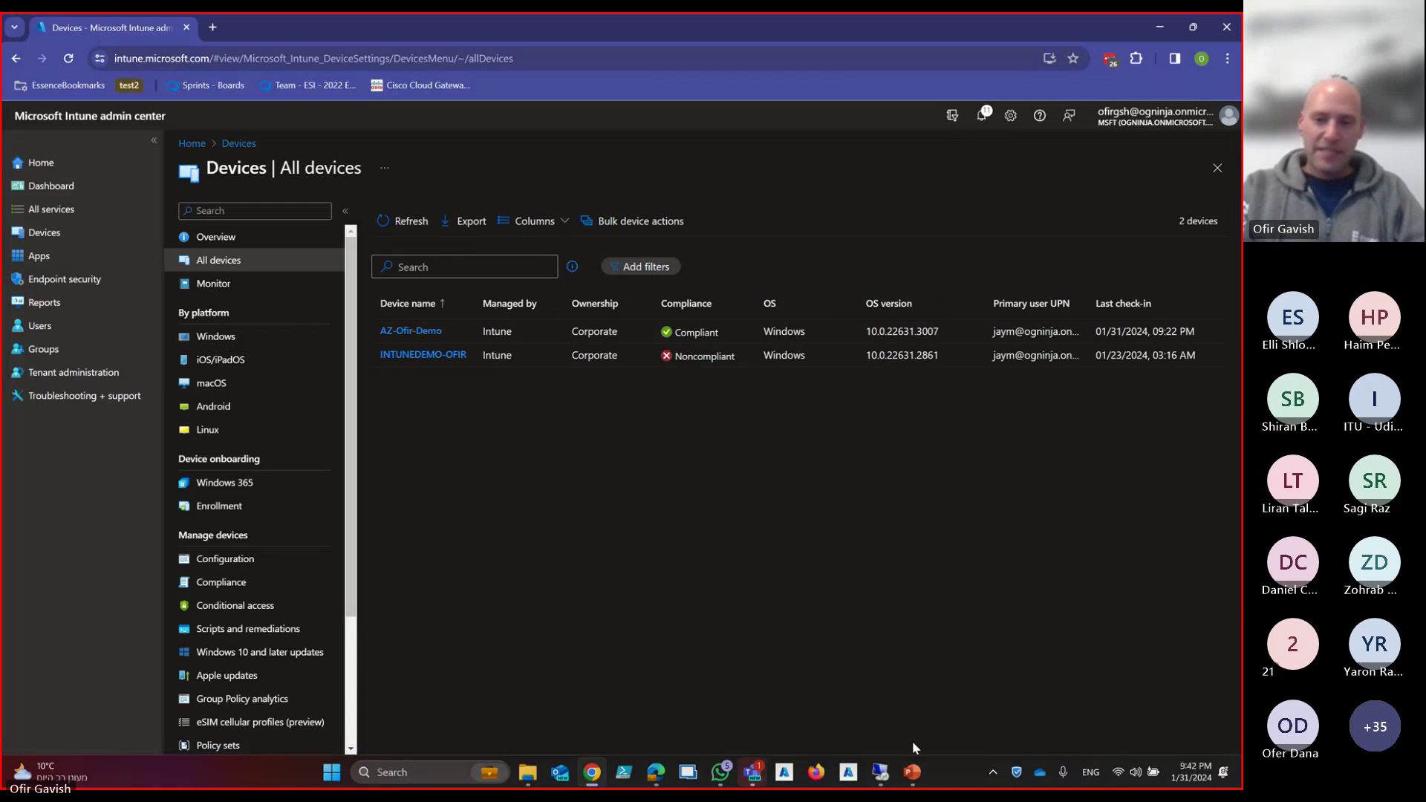
Switch to the Intune Pro.pptx presentation in PowerPoint, show the Tips slide full screen, and end the slide show
mouse_move(916, 774)
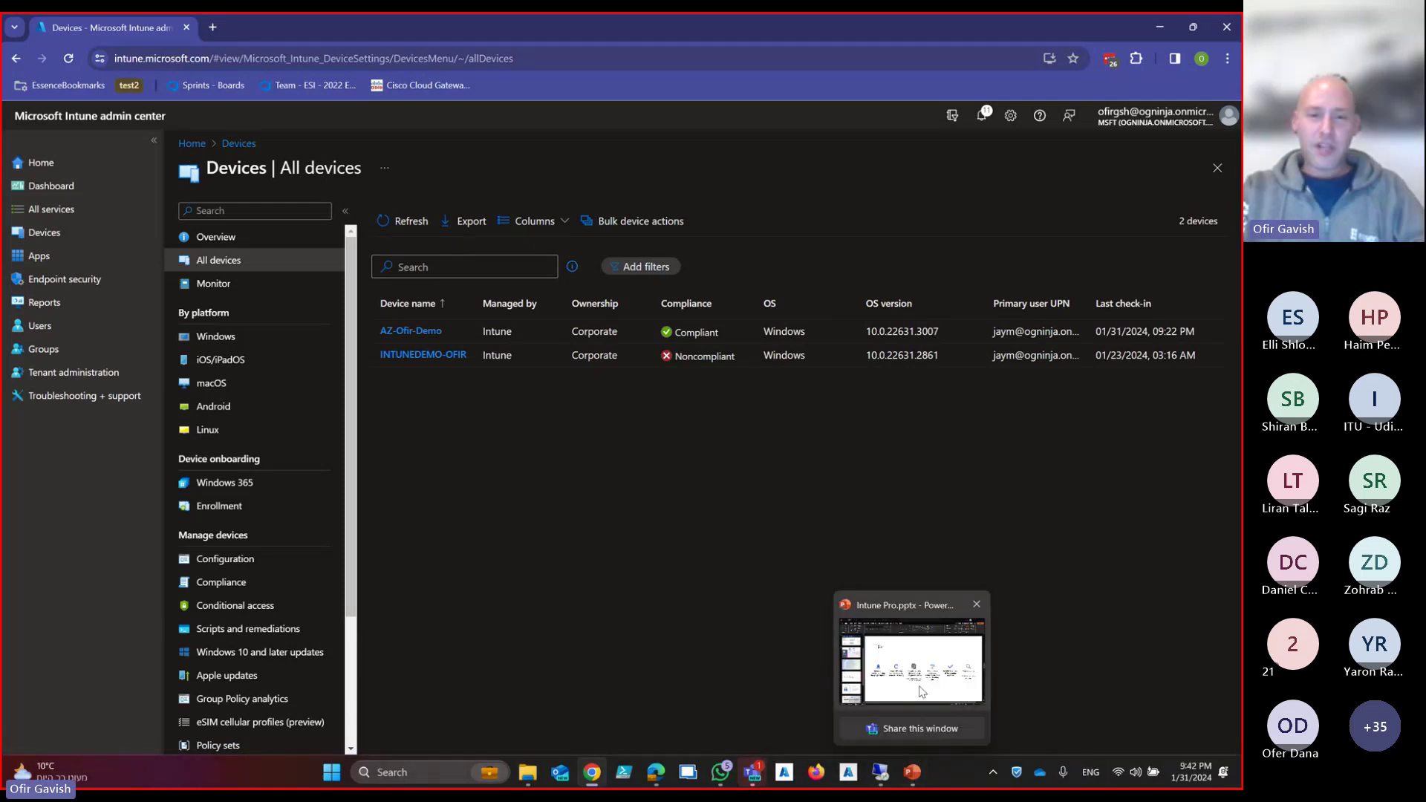
left_click(912, 654)
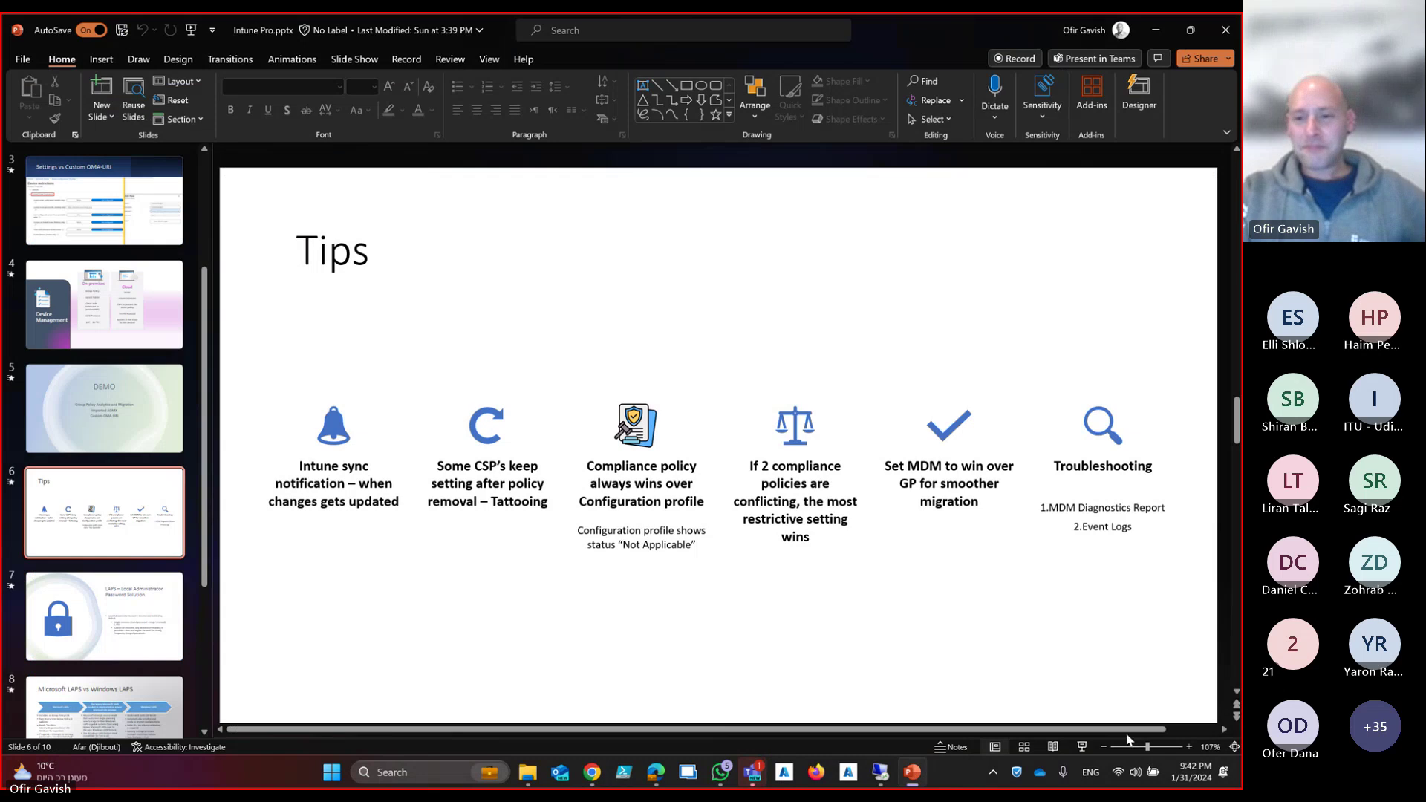
left_click(1082, 746)
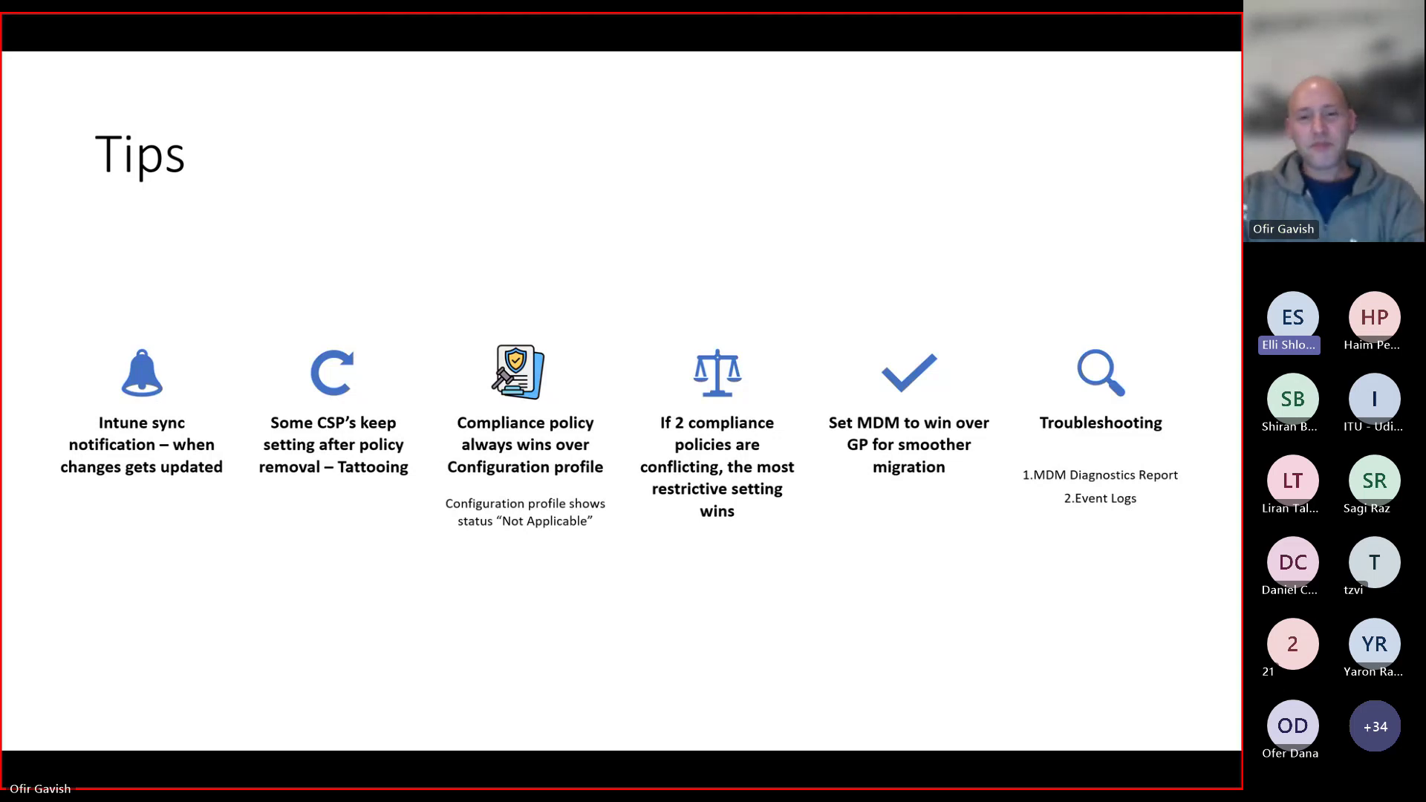
key("Escape")
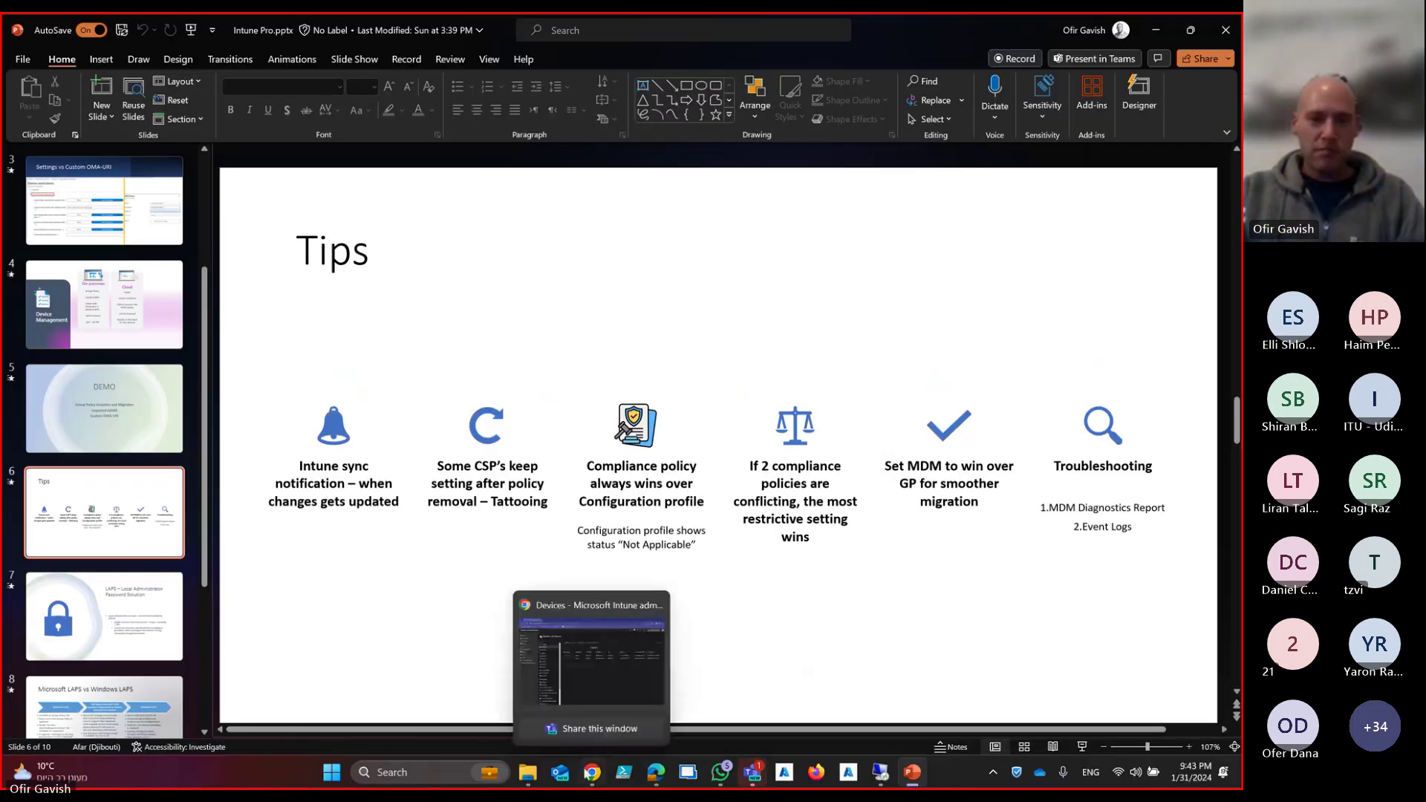
Switch back to the Intune admin center in Chrome and open the FortiClient check compliance policy
left_click(592, 772)
left_click(273, 282)
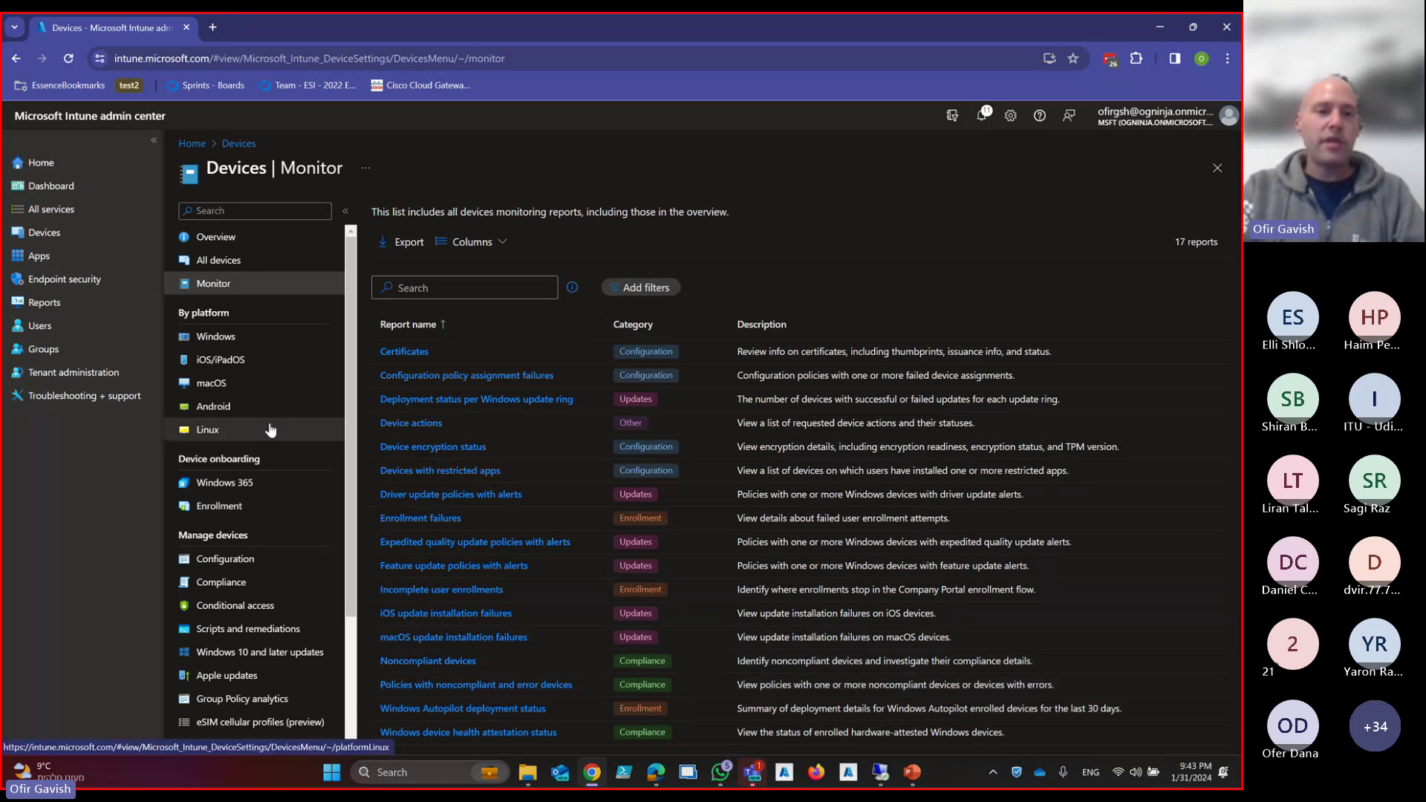
left_click(258, 586)
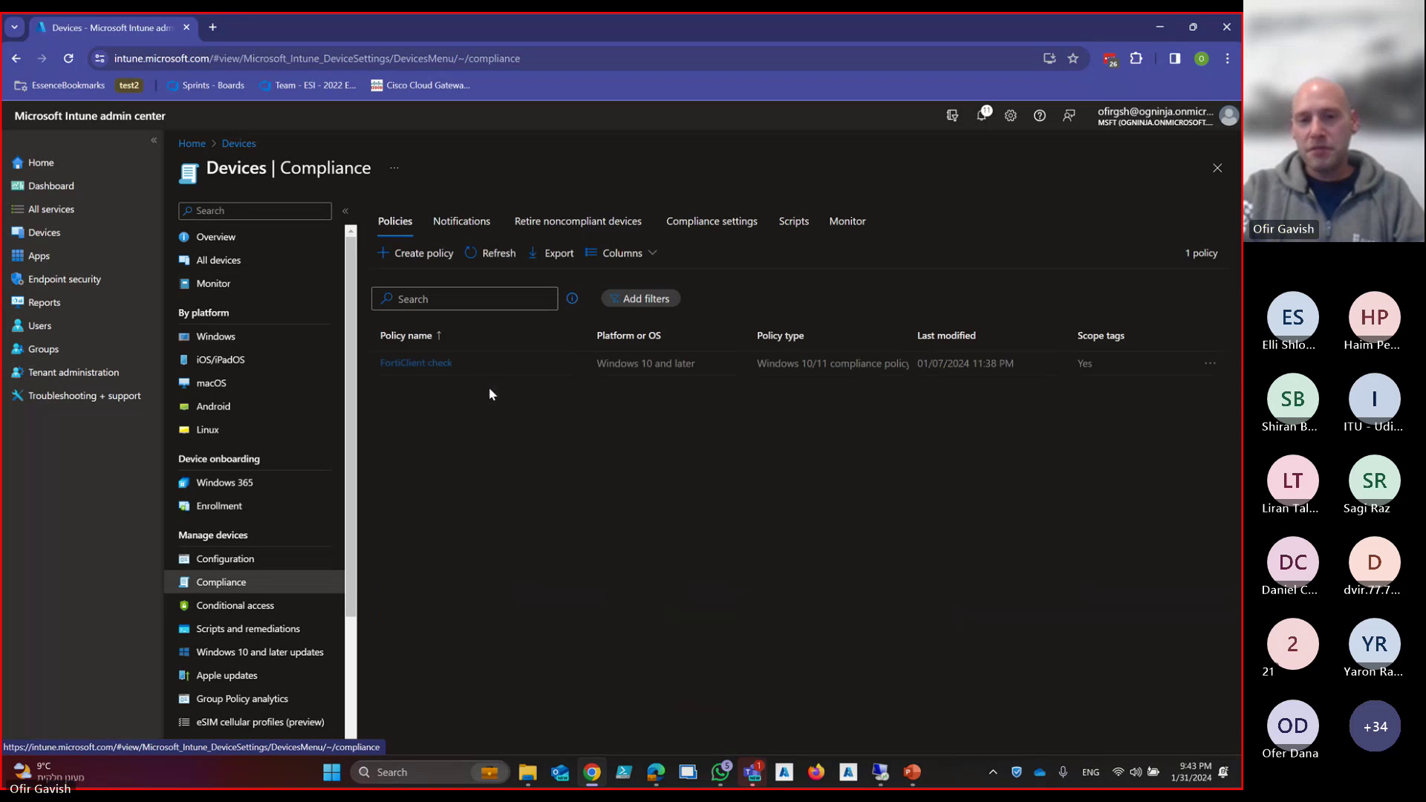
left_click(429, 368)
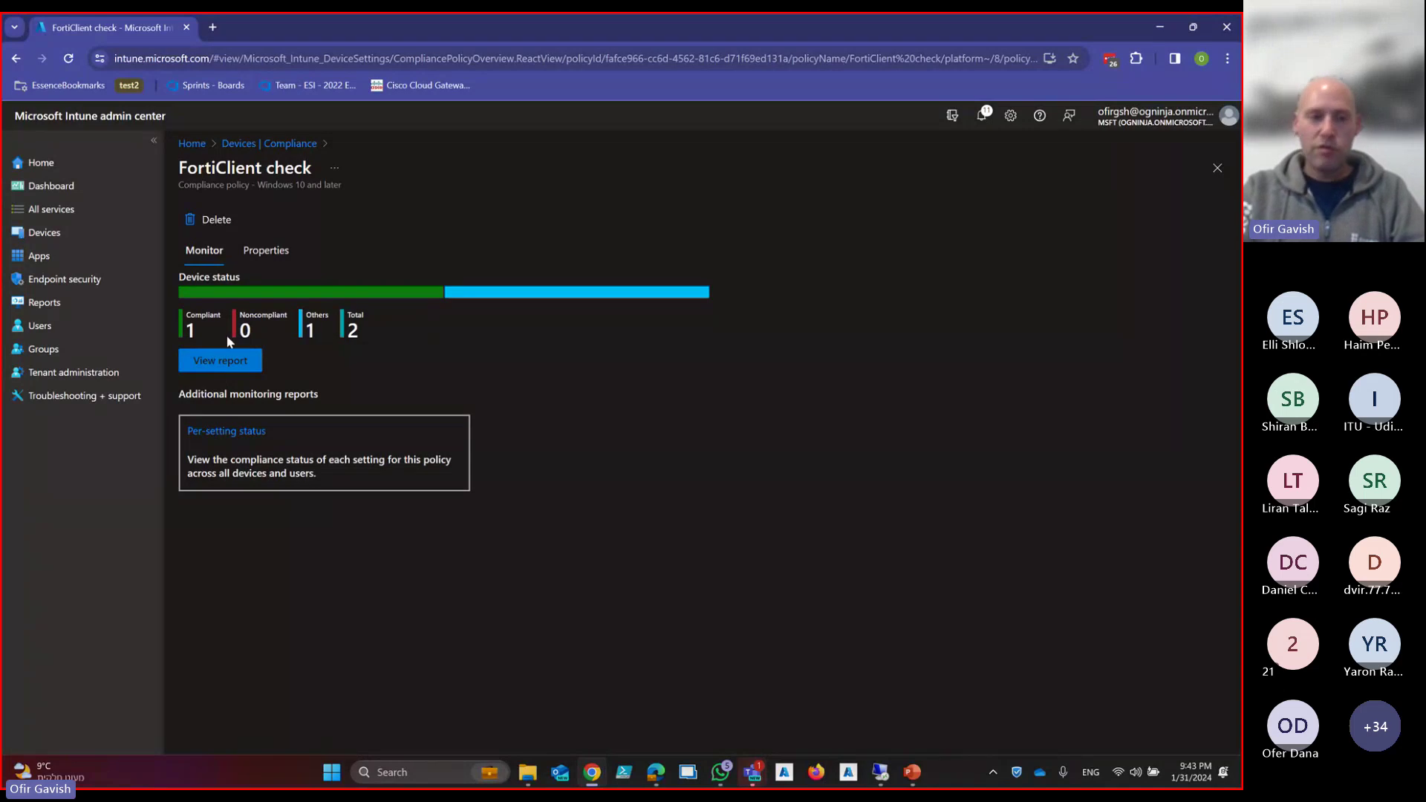
View the device status report of the FortiClient check policy and return to the compliance policies list
left_click(221, 361)
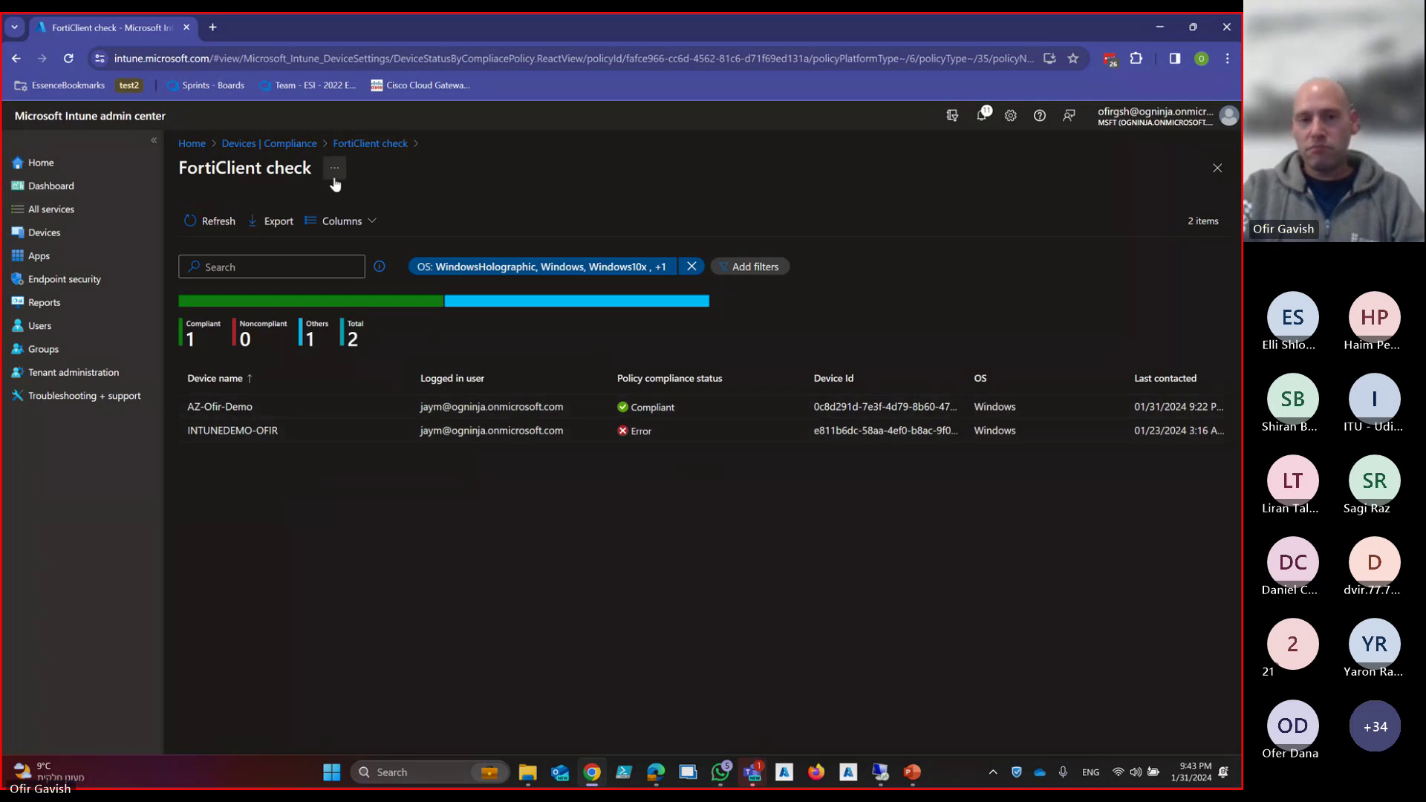
left_click(345, 144)
left_click(280, 144)
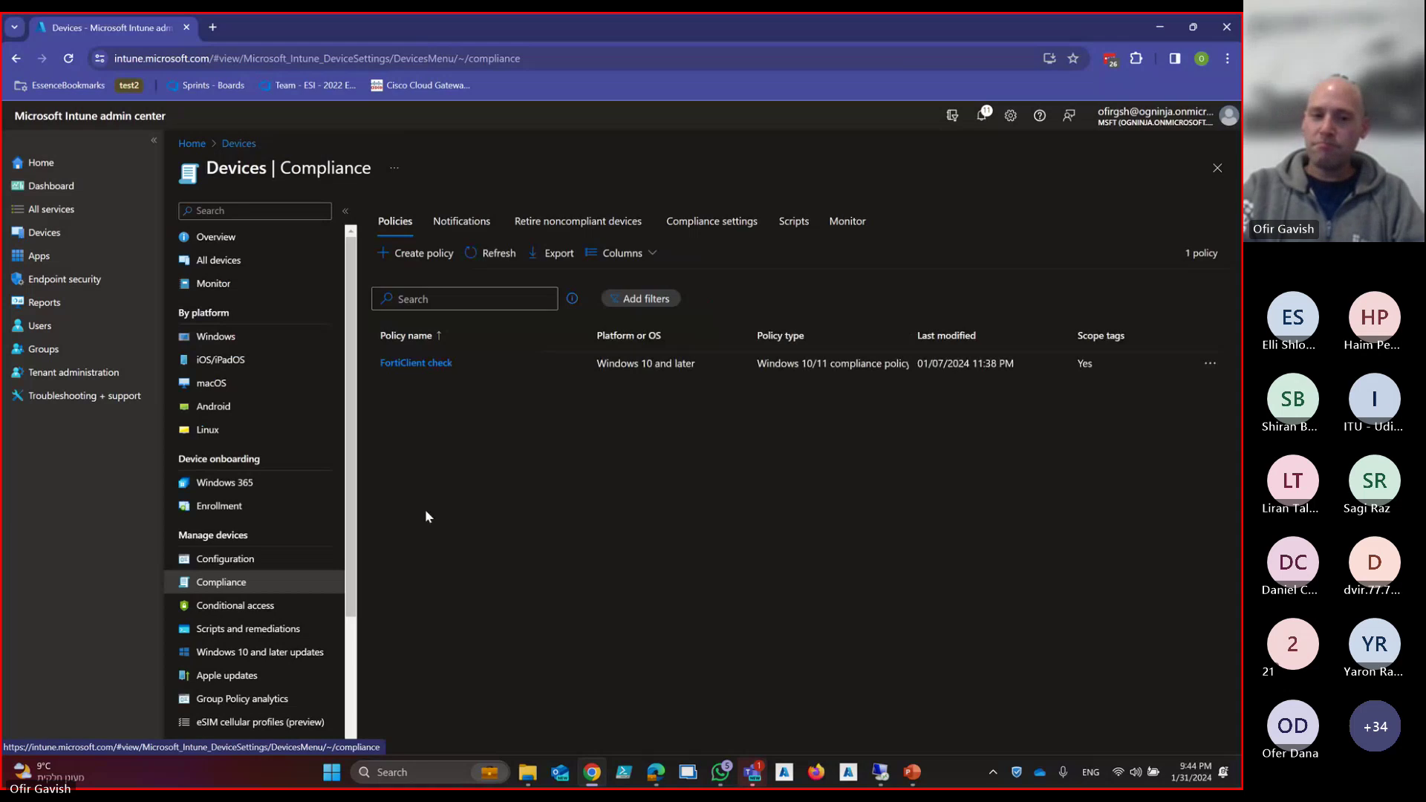
Open the device compliance section of Reports, refresh its summary, and show the available compliance reports
left_click(40, 303)
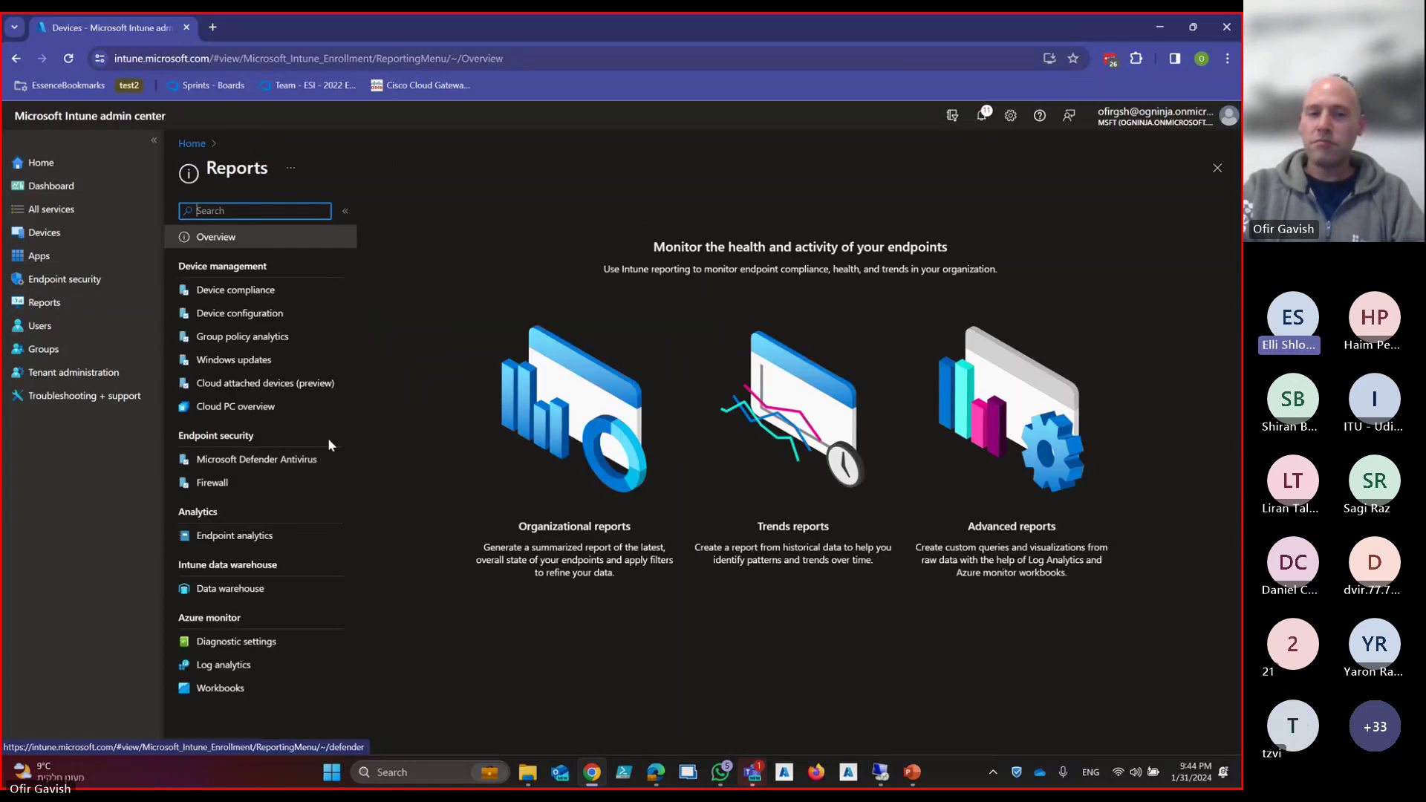
left_click(270, 293)
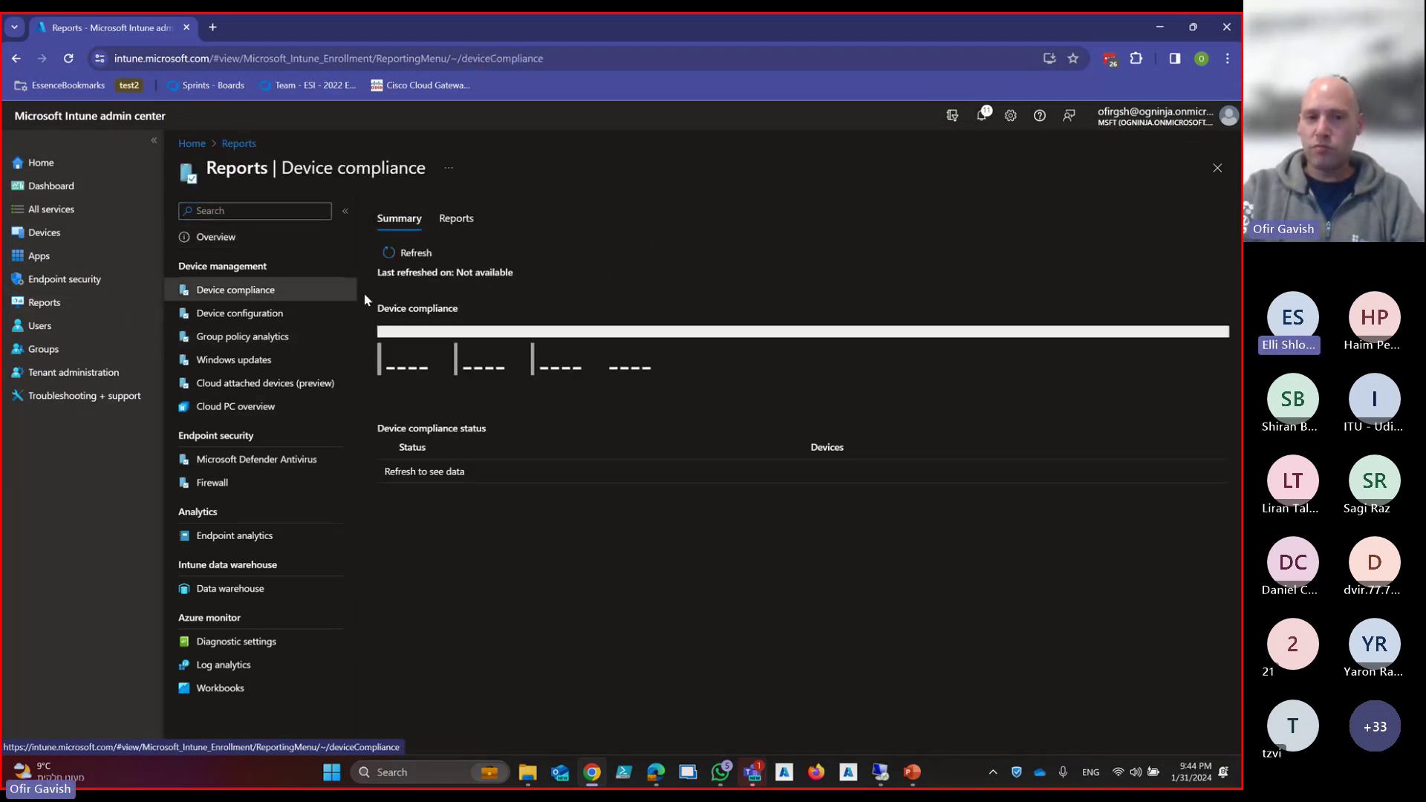
left_click(416, 254)
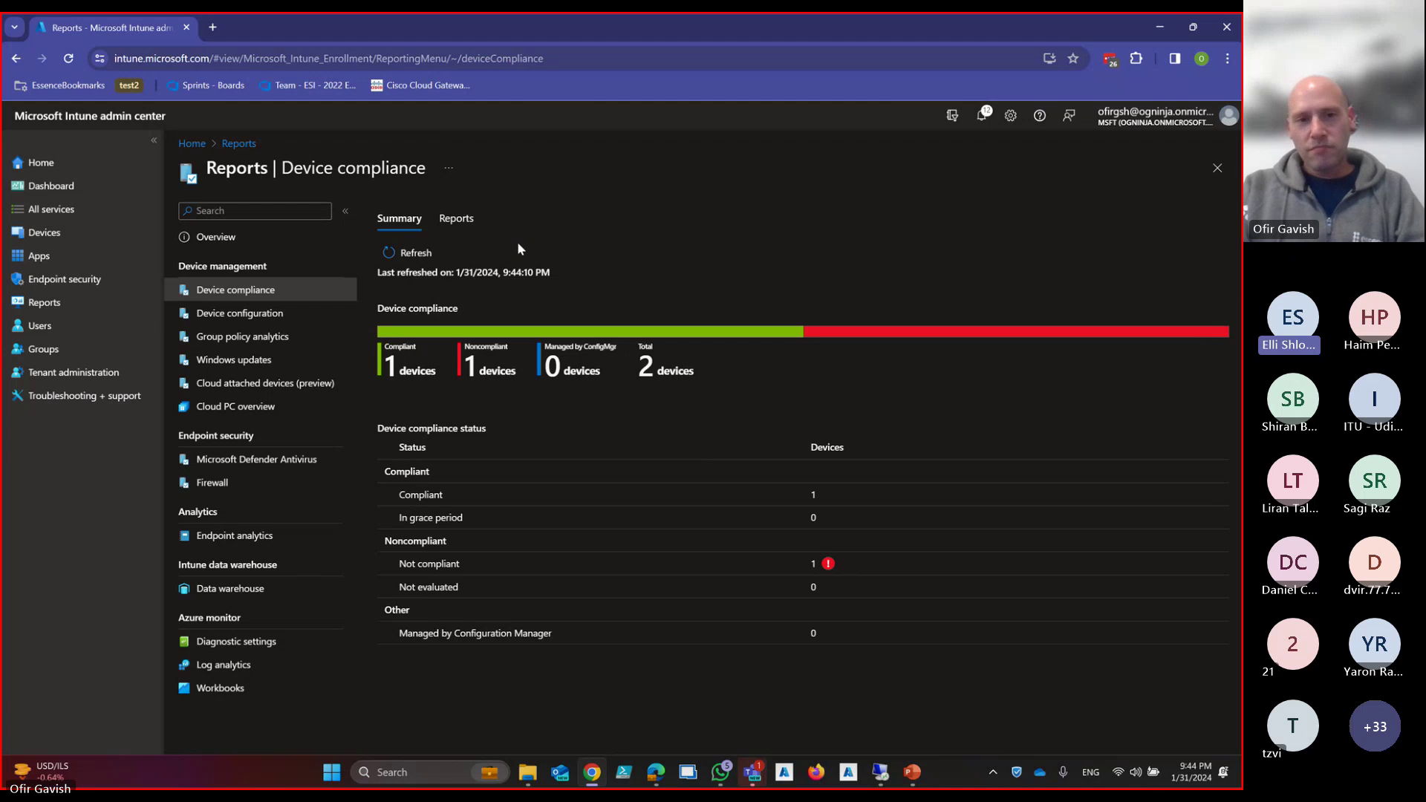
left_click(456, 220)
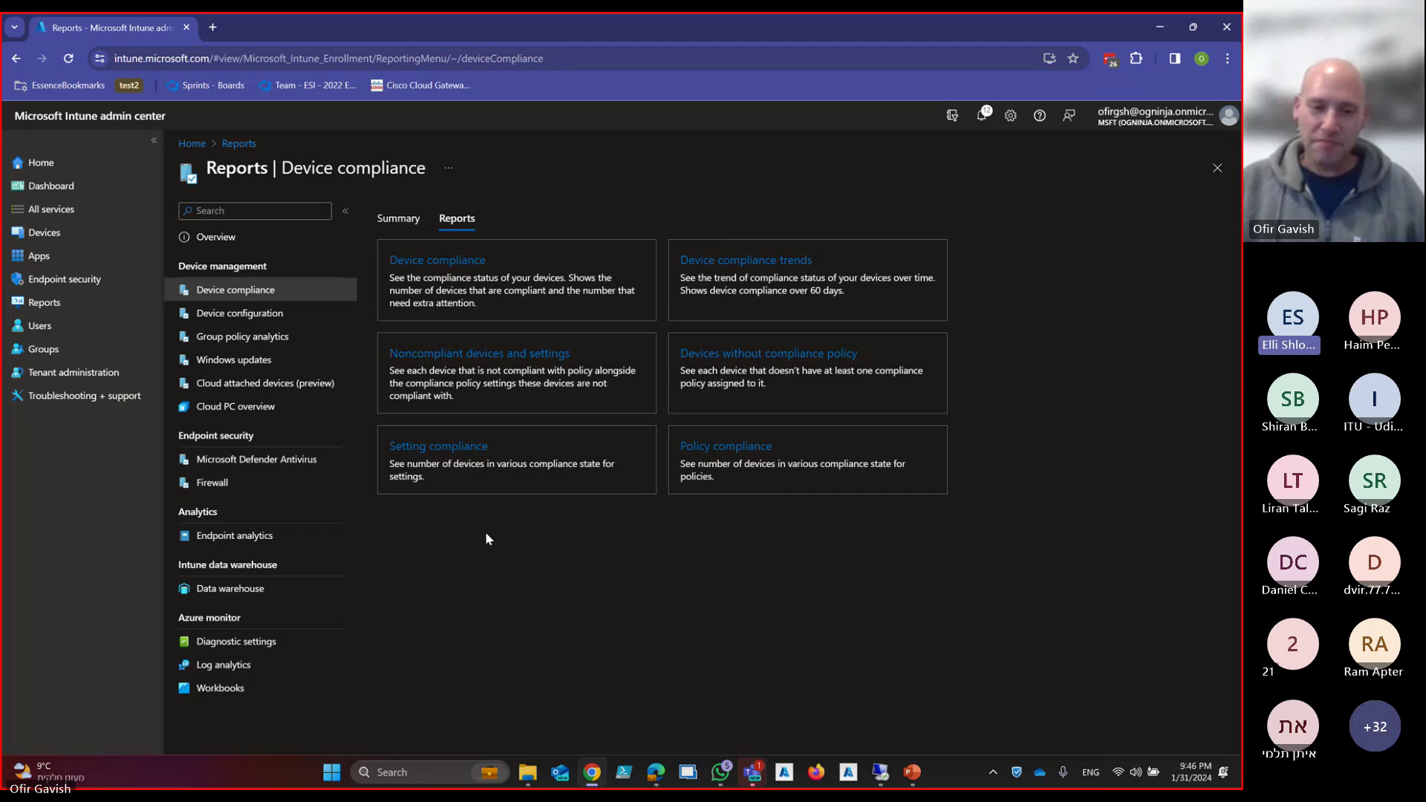
Switch to the Intune Pro.pptx presentation in PowerPoint and present full screen from the Tips slide on to the LAPS slide
left_click(912, 773)
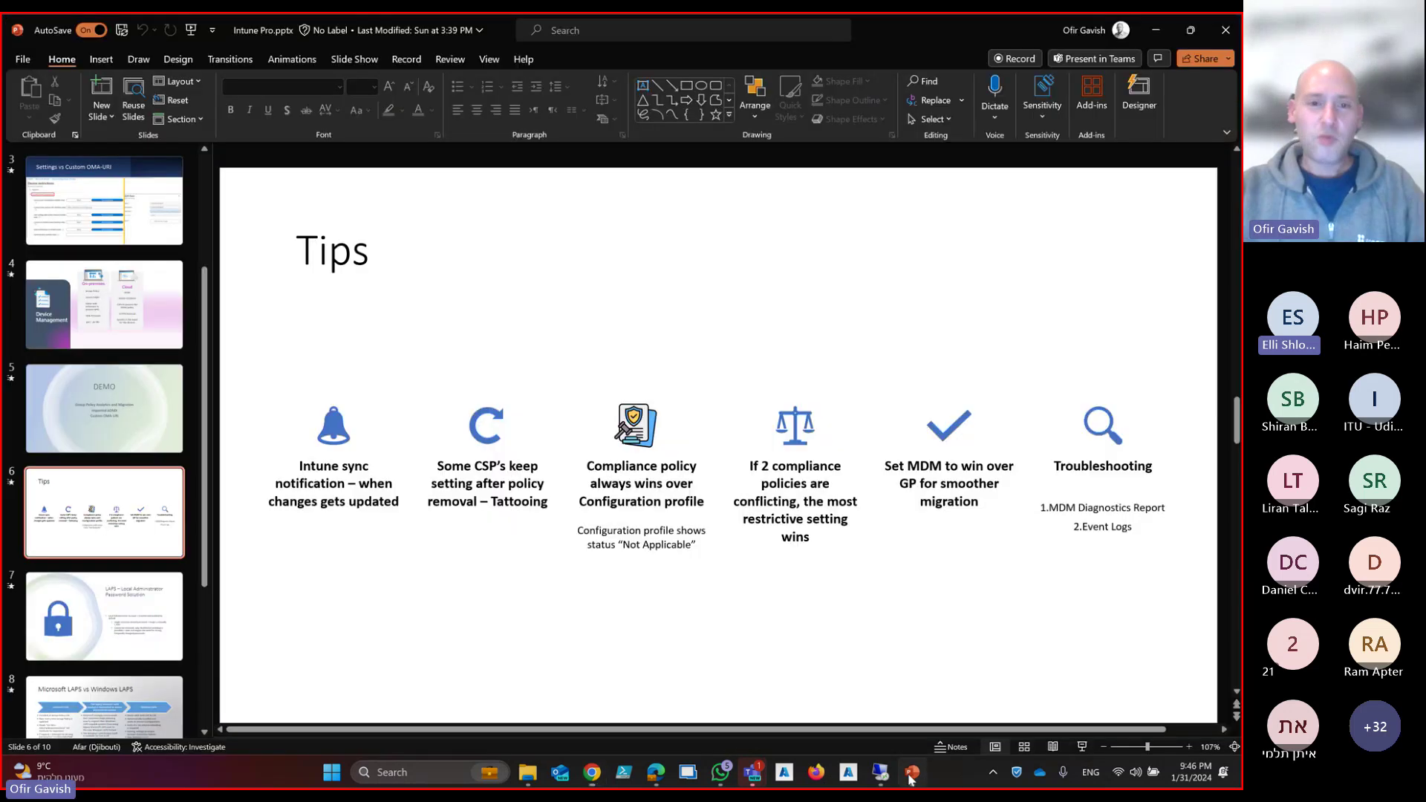
left_click(1082, 747)
left_click(879, 563)
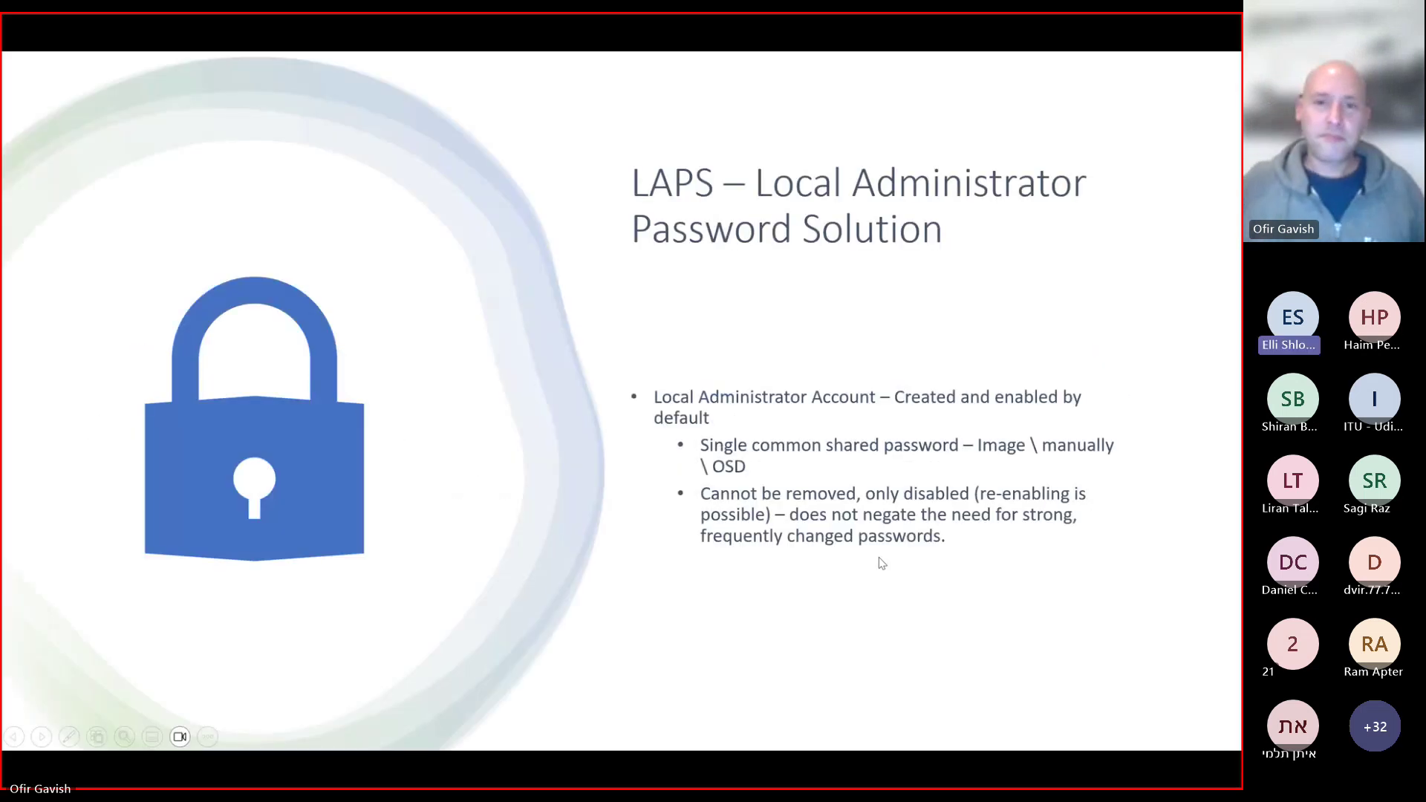
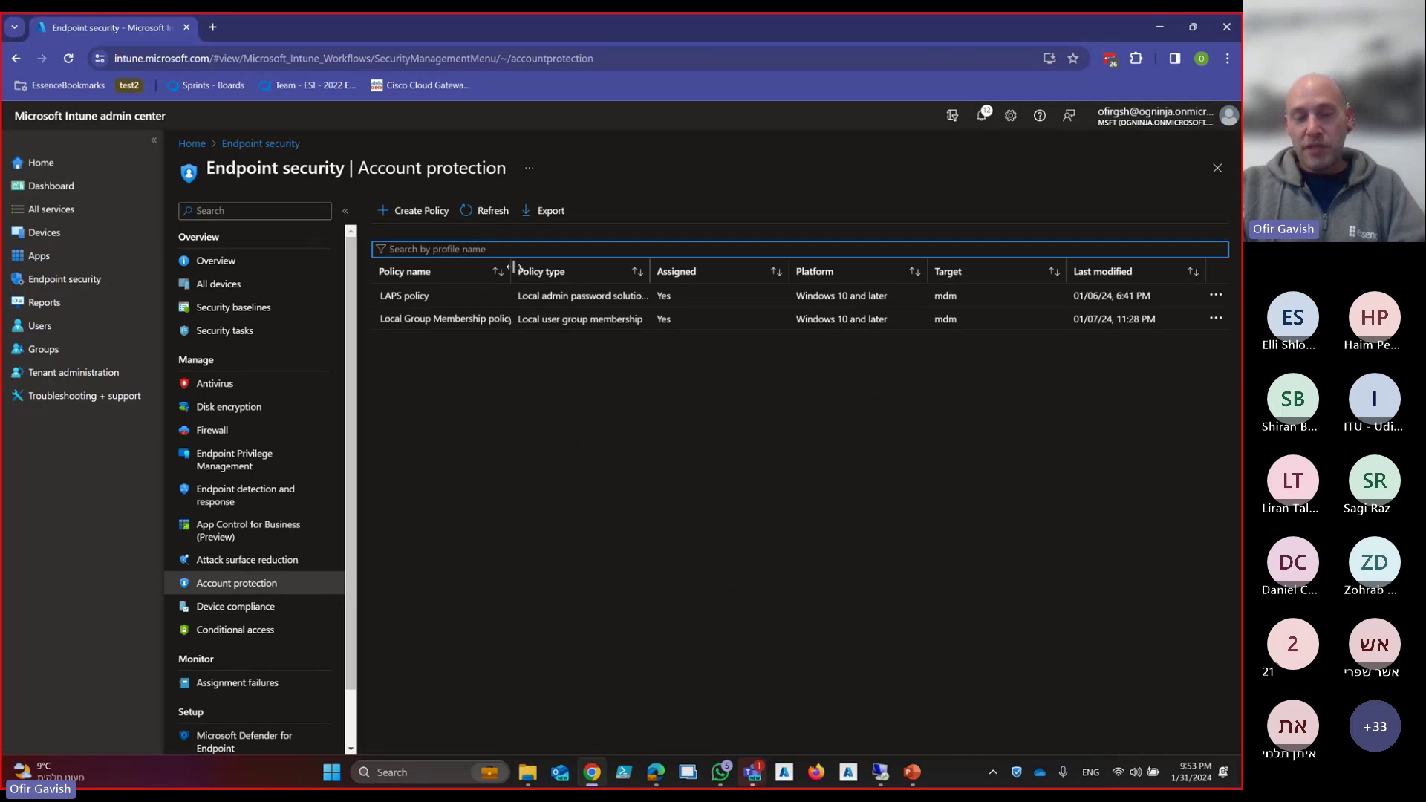
Widen the account protection Policy name column, check the profile types offered for a new Windows 10 and later policy, and discard the new profile
left_click_drag(510, 280, 557, 280)
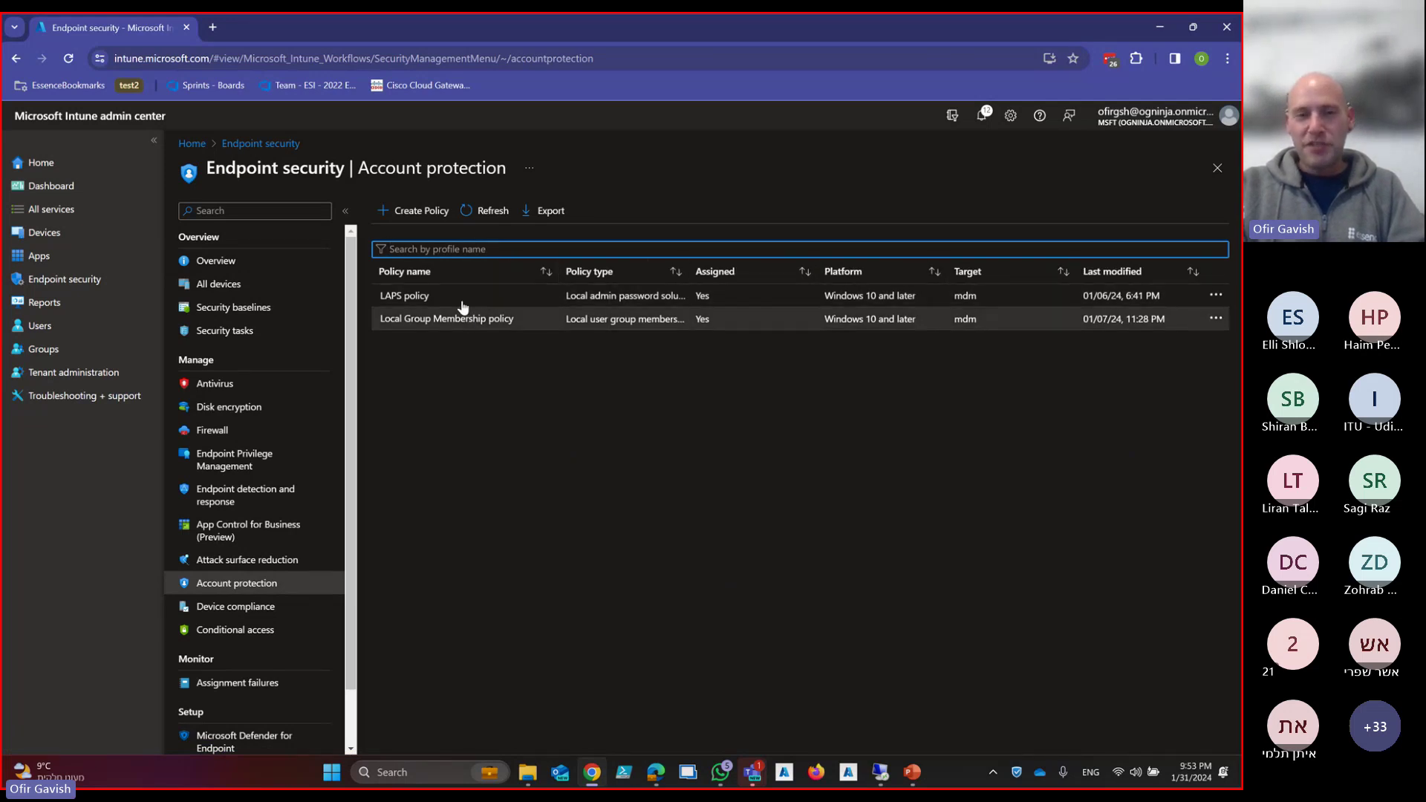
left_click(420, 211)
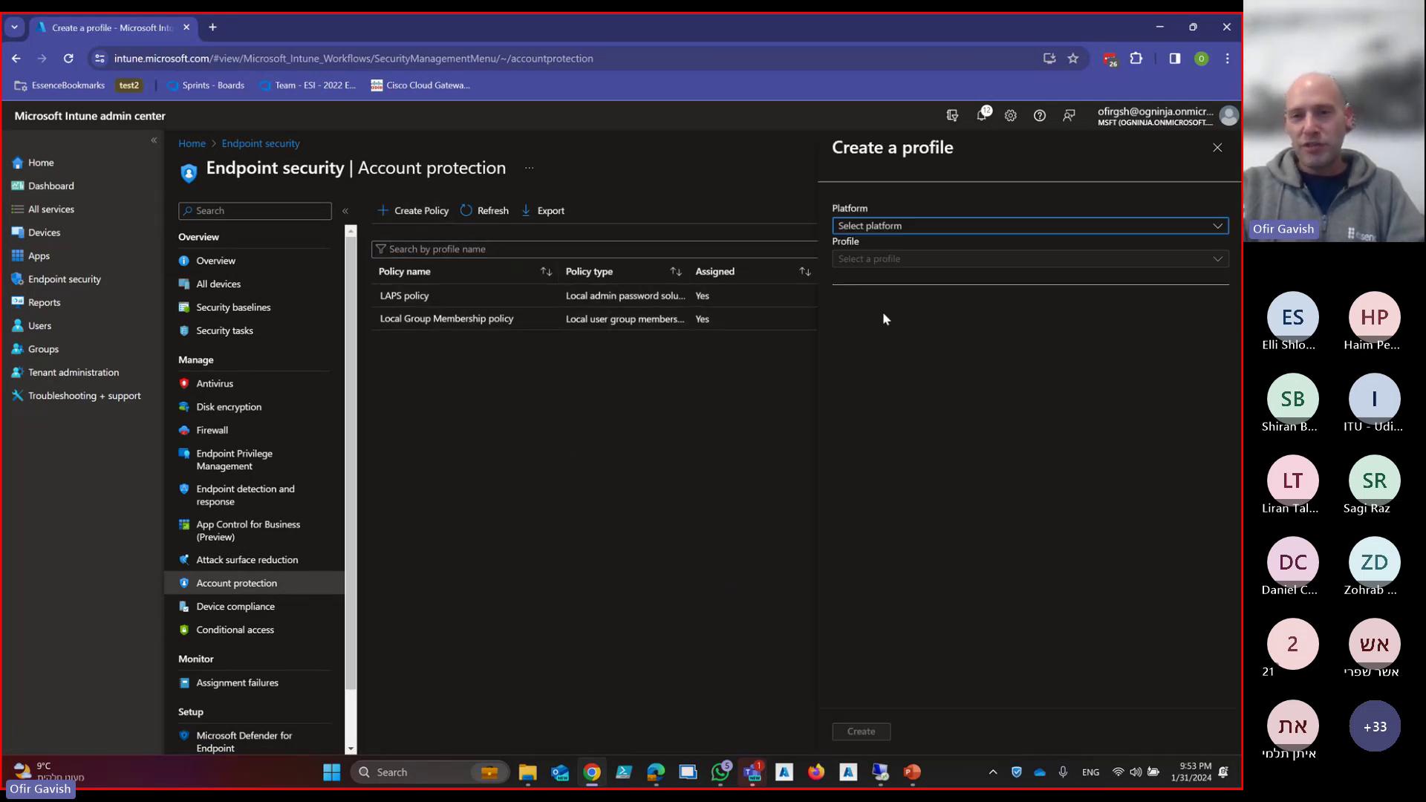
left_click(917, 227)
left_click(918, 246)
left_click(925, 261)
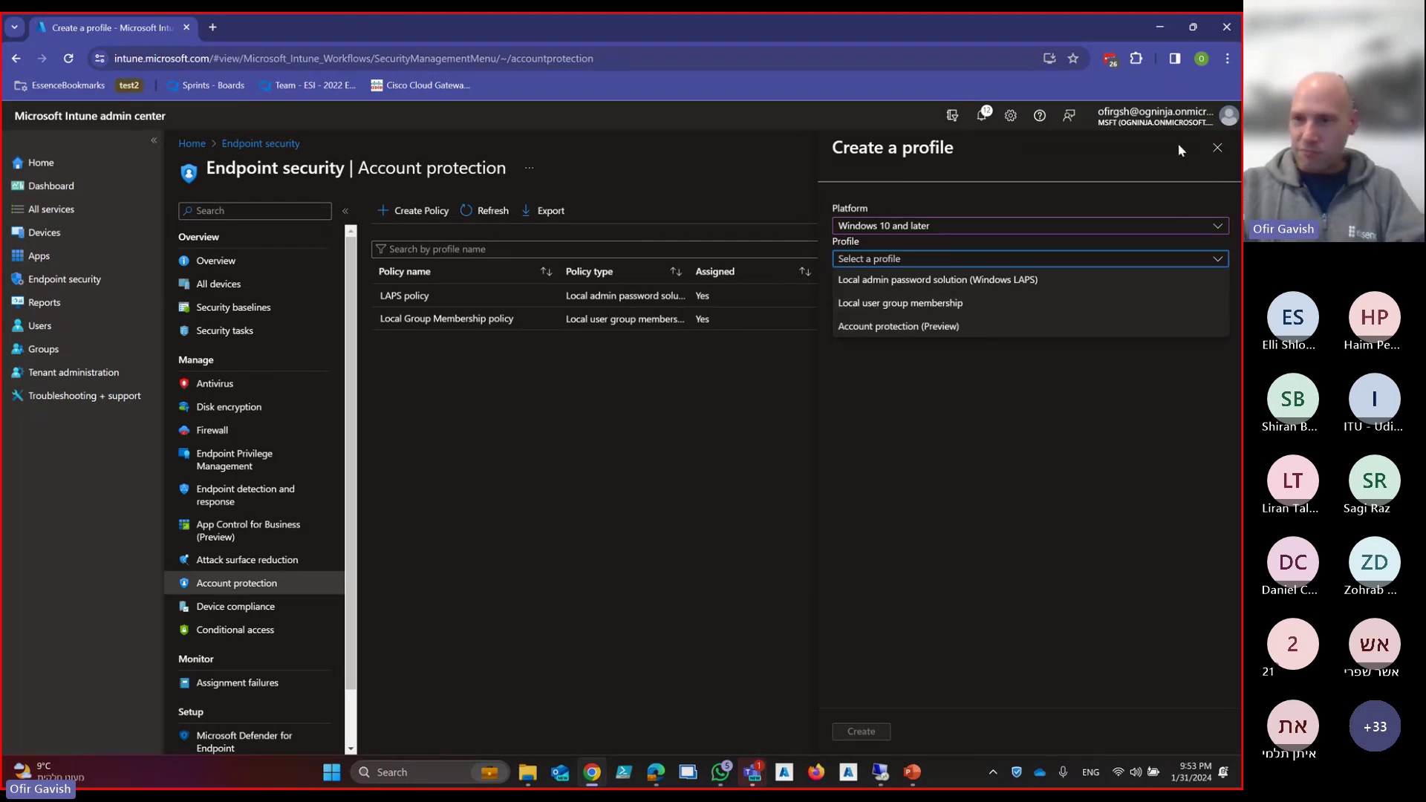
left_click(1217, 147)
key("Return")
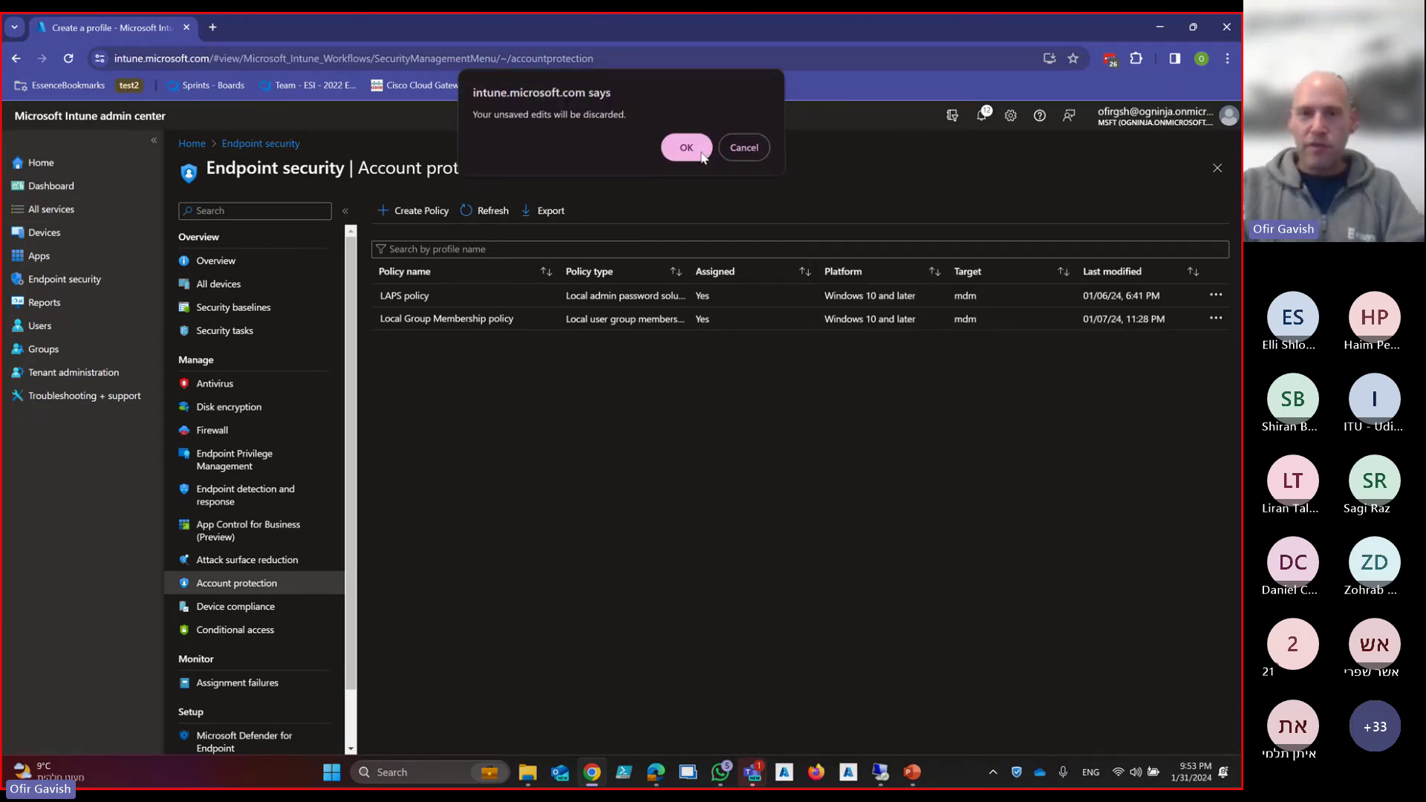
Open the LAPS policy's configuration settings for editing and examine the Backup Directory options
left_click(453, 298)
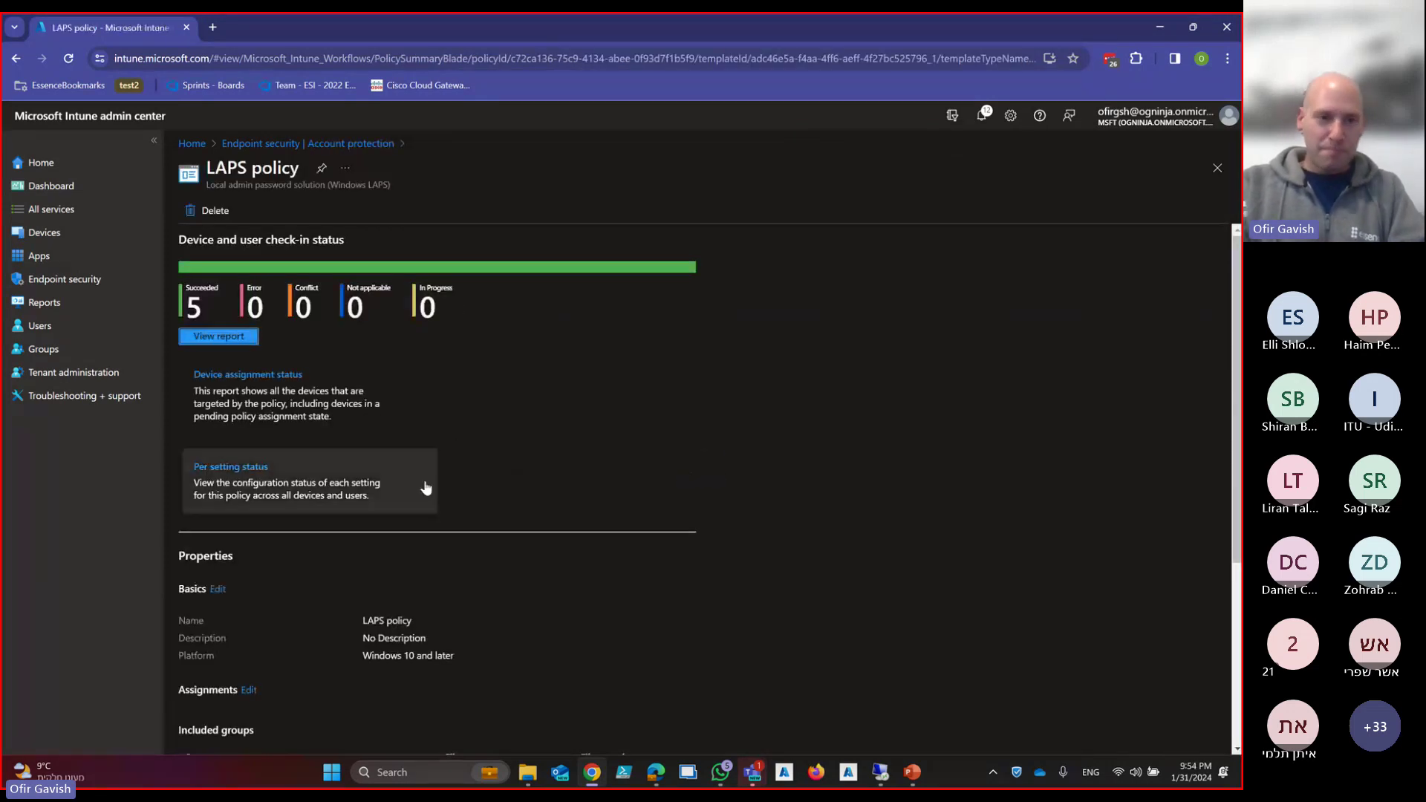
scroll(289, 444, "down", 4)
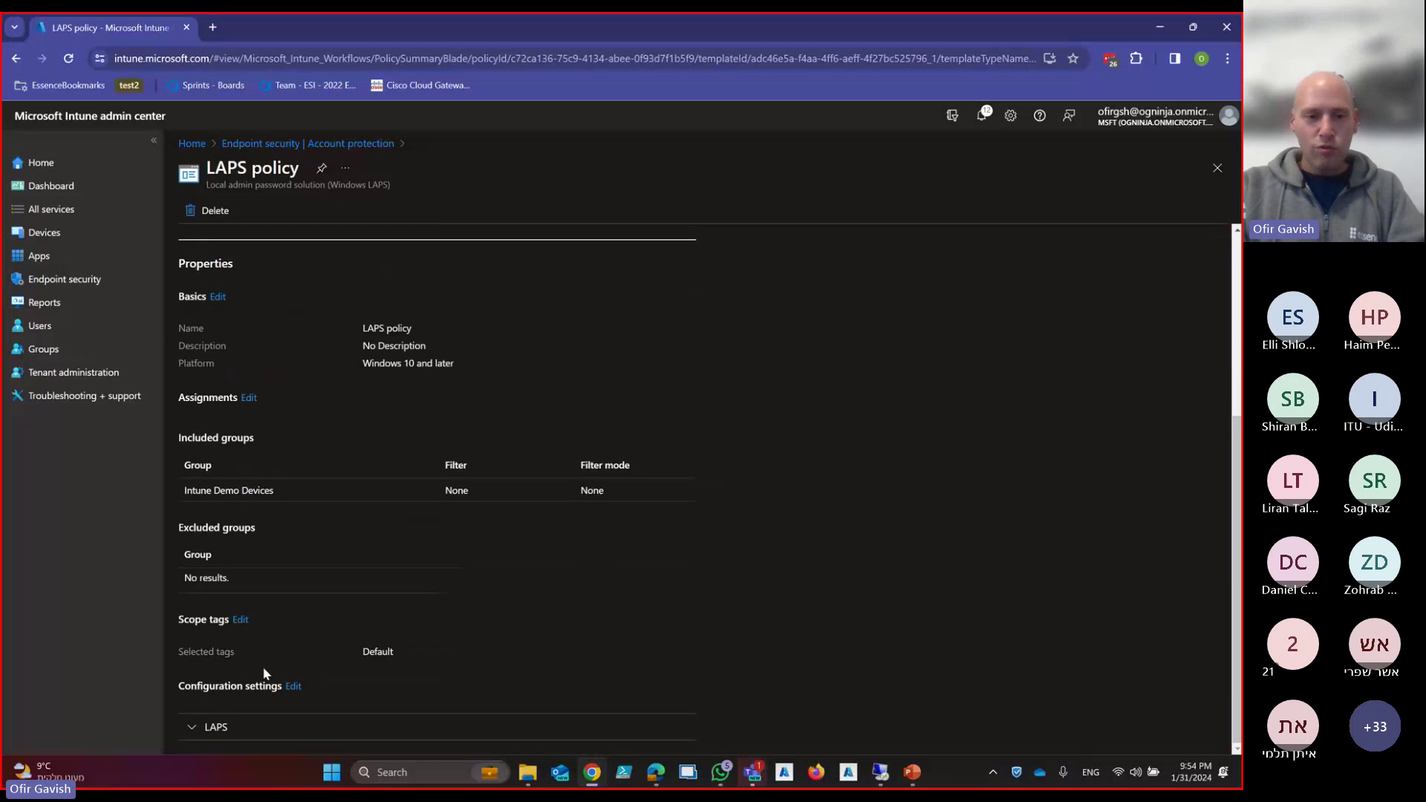
left_click(294, 685)
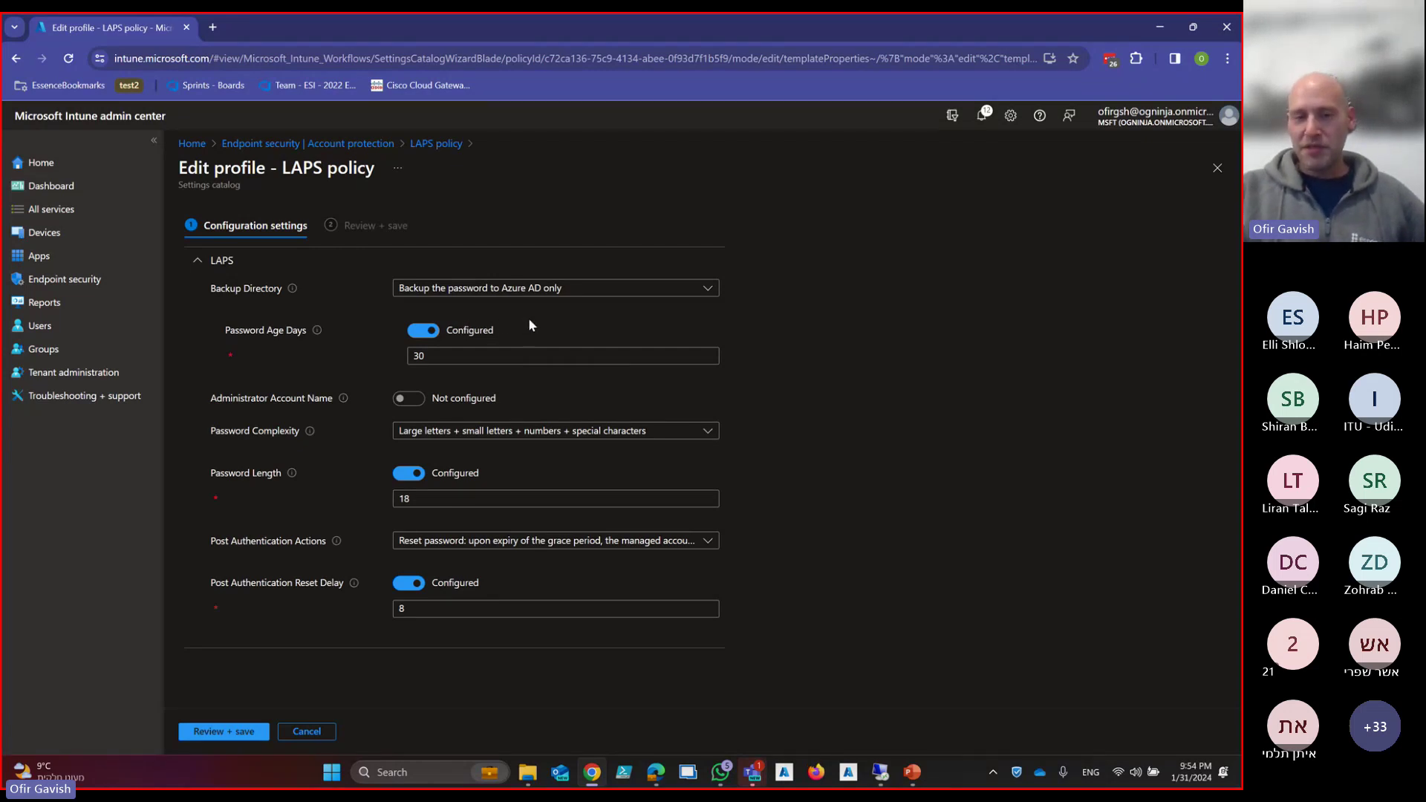
left_click(513, 288)
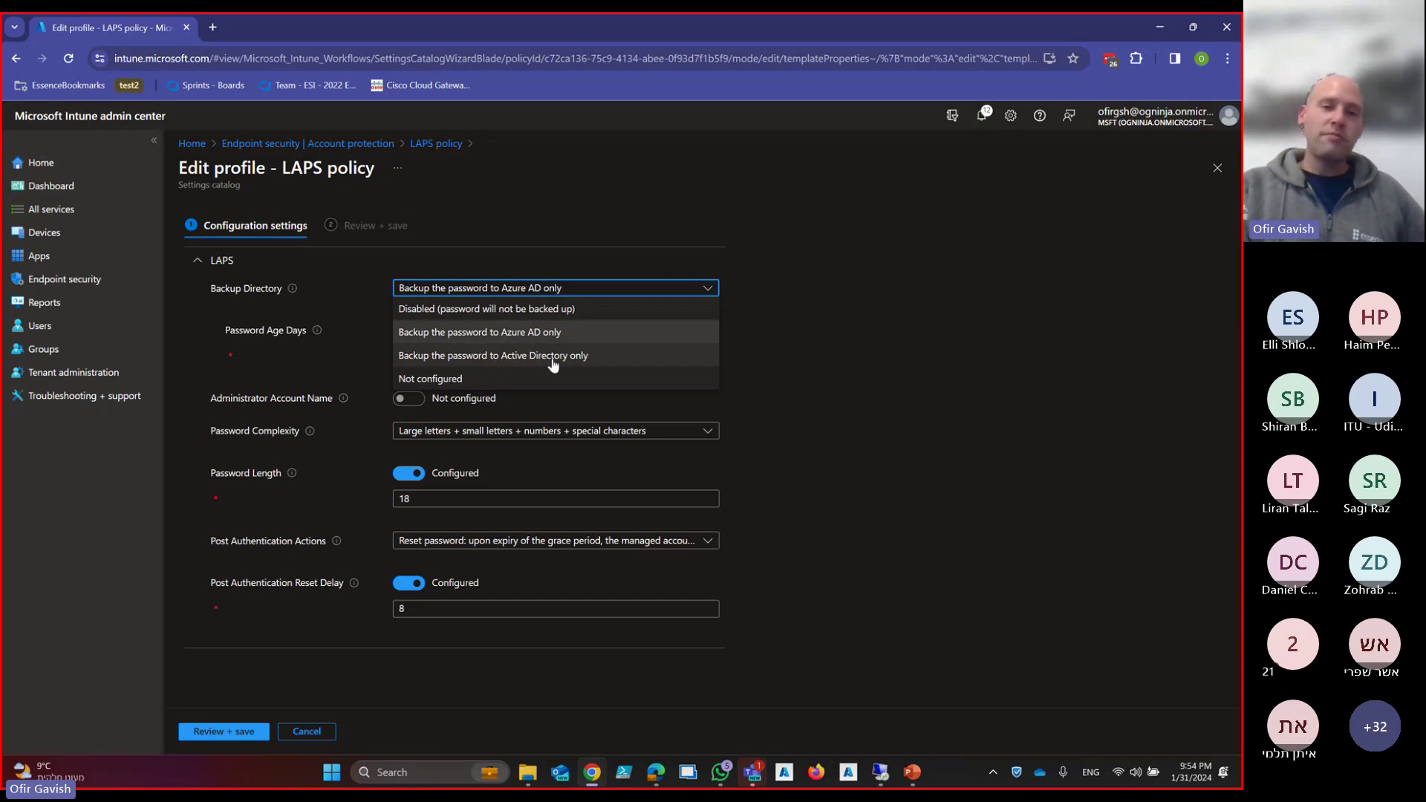
left_click(862, 358)
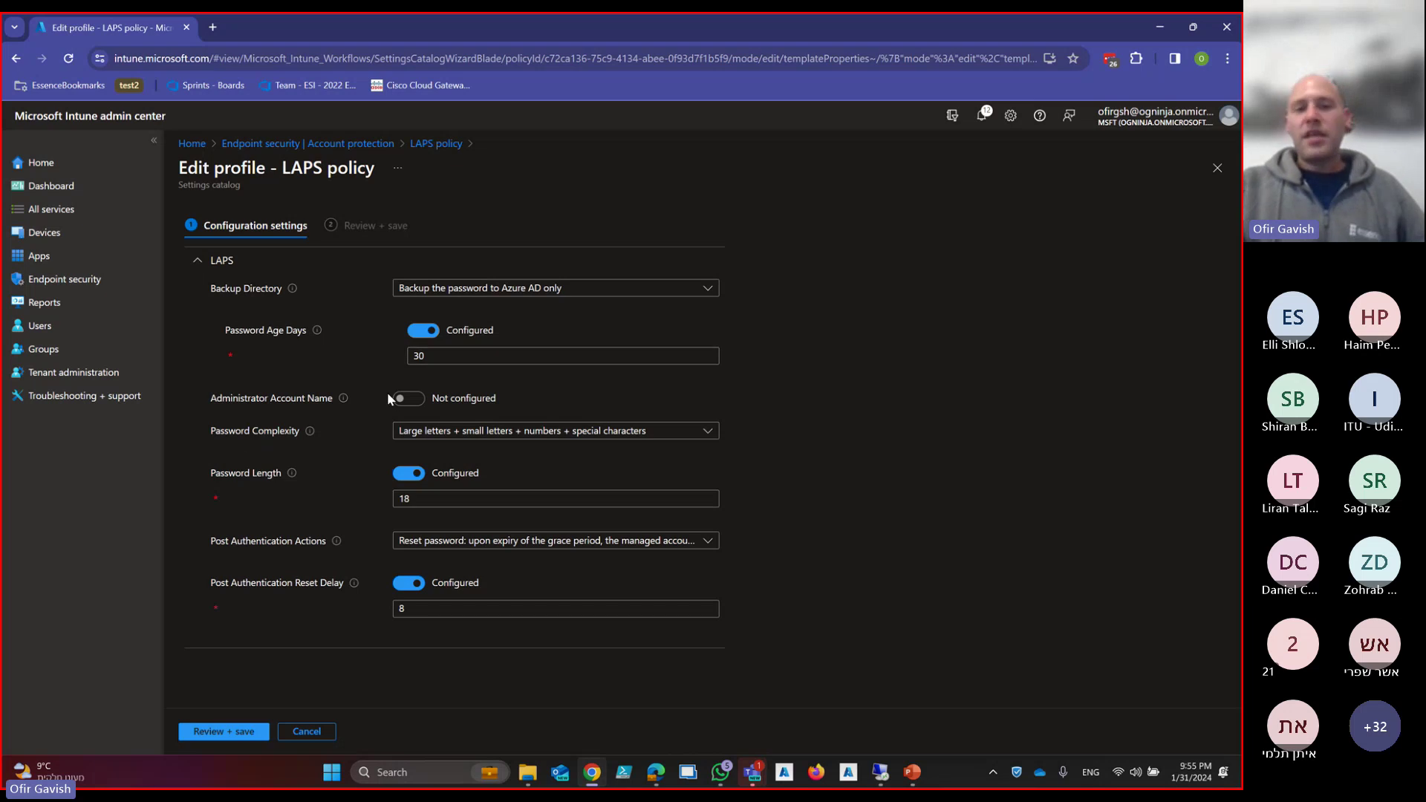
Read the Administrator Account Name description, switch that setting on and off again, and examine the Password Complexity options
mouse_move(345, 400)
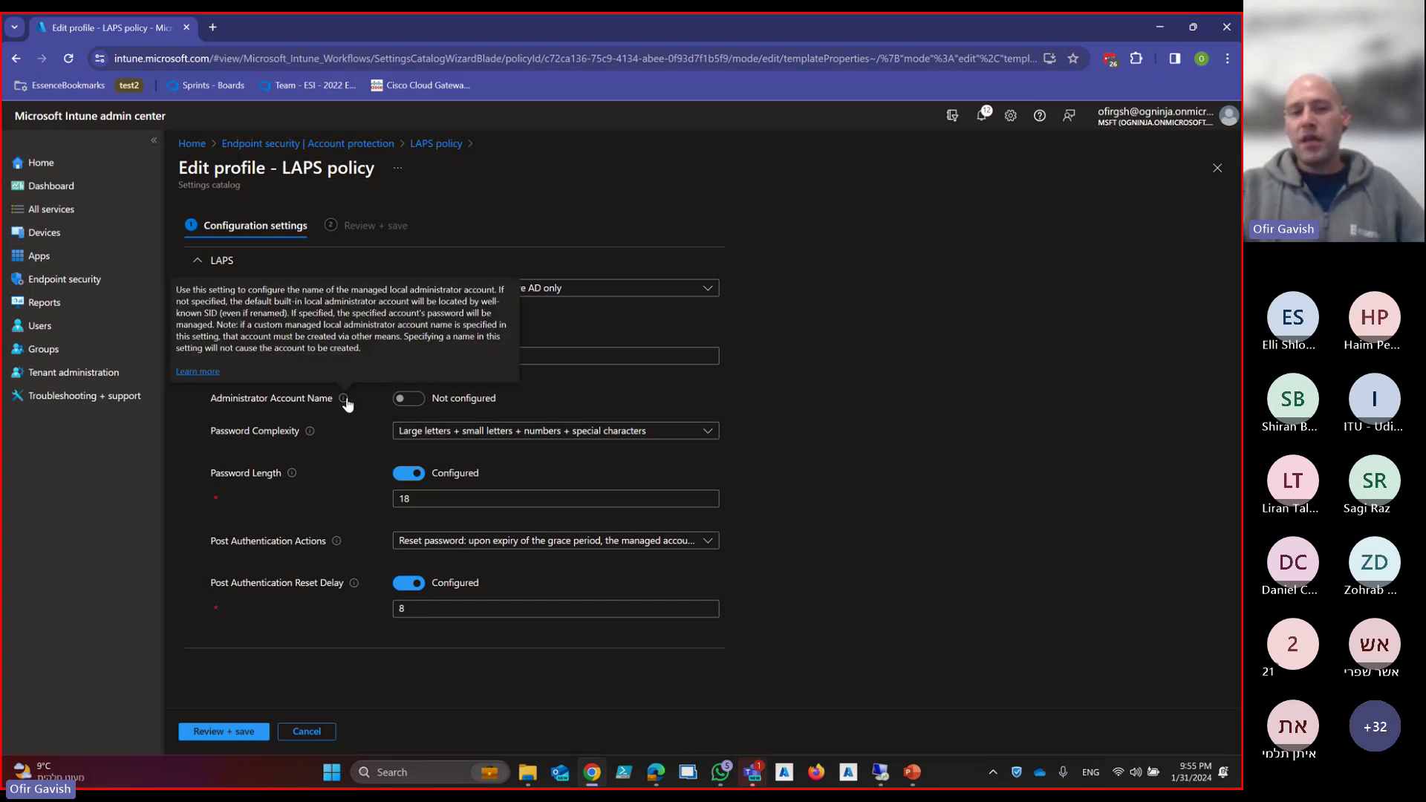
left_click(413, 402)
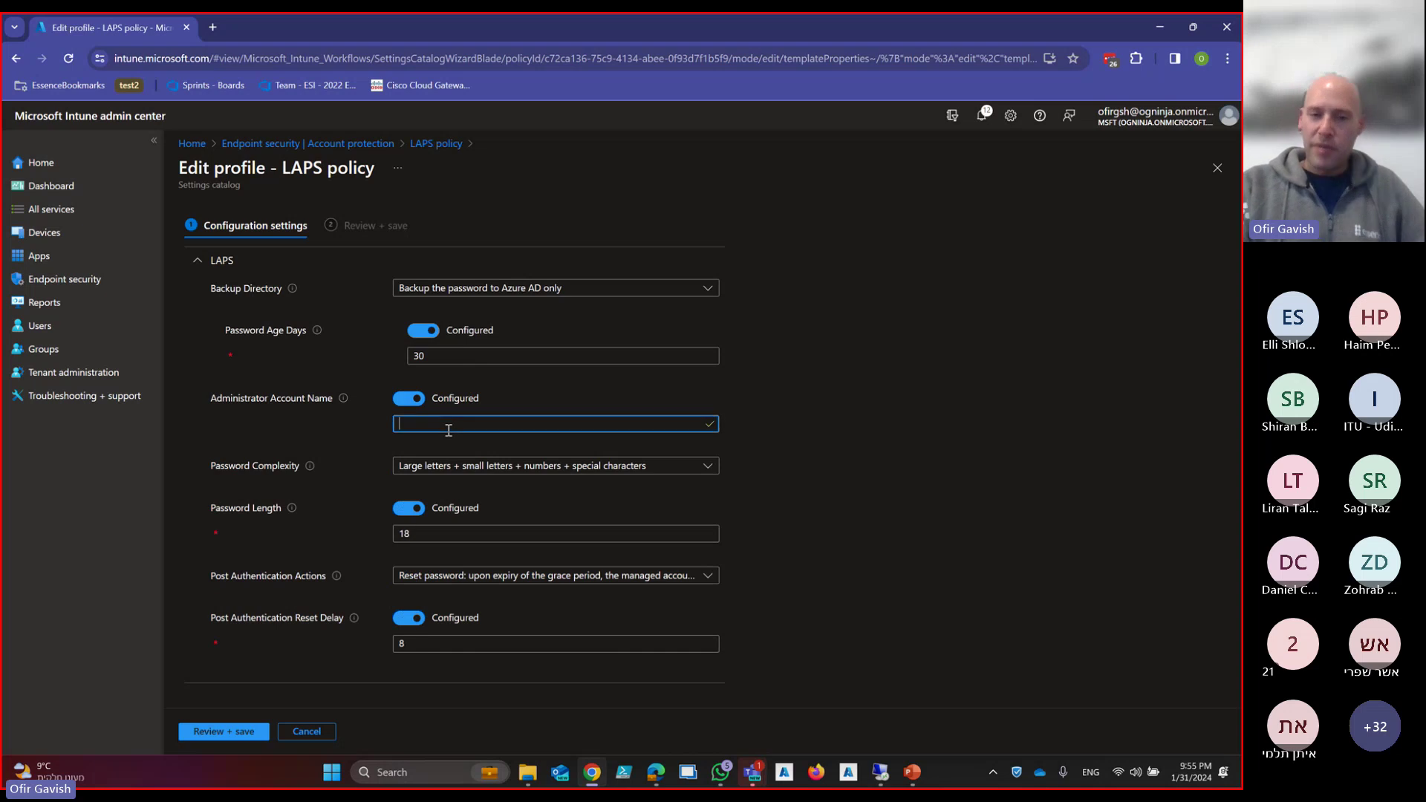
left_click(411, 402)
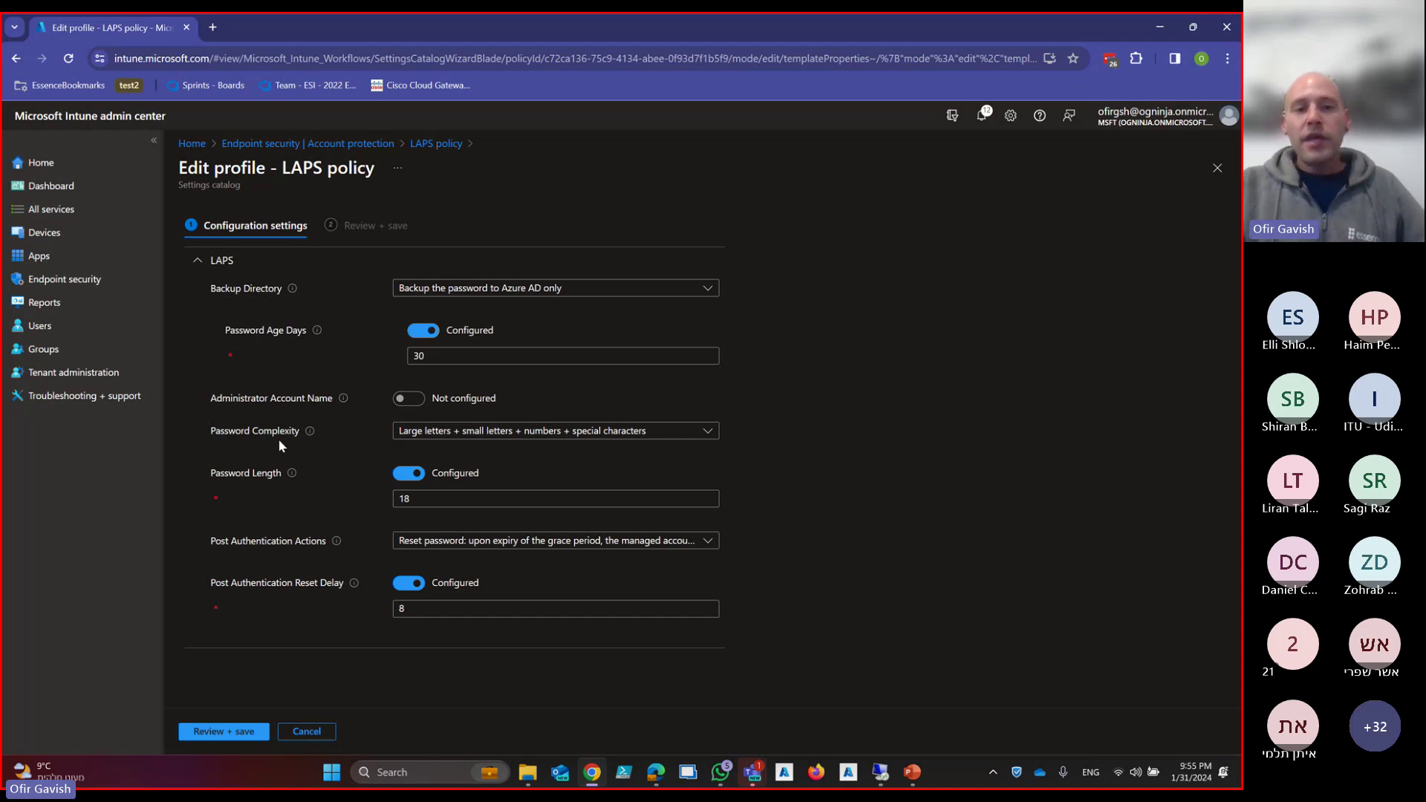
left_click(557, 437)
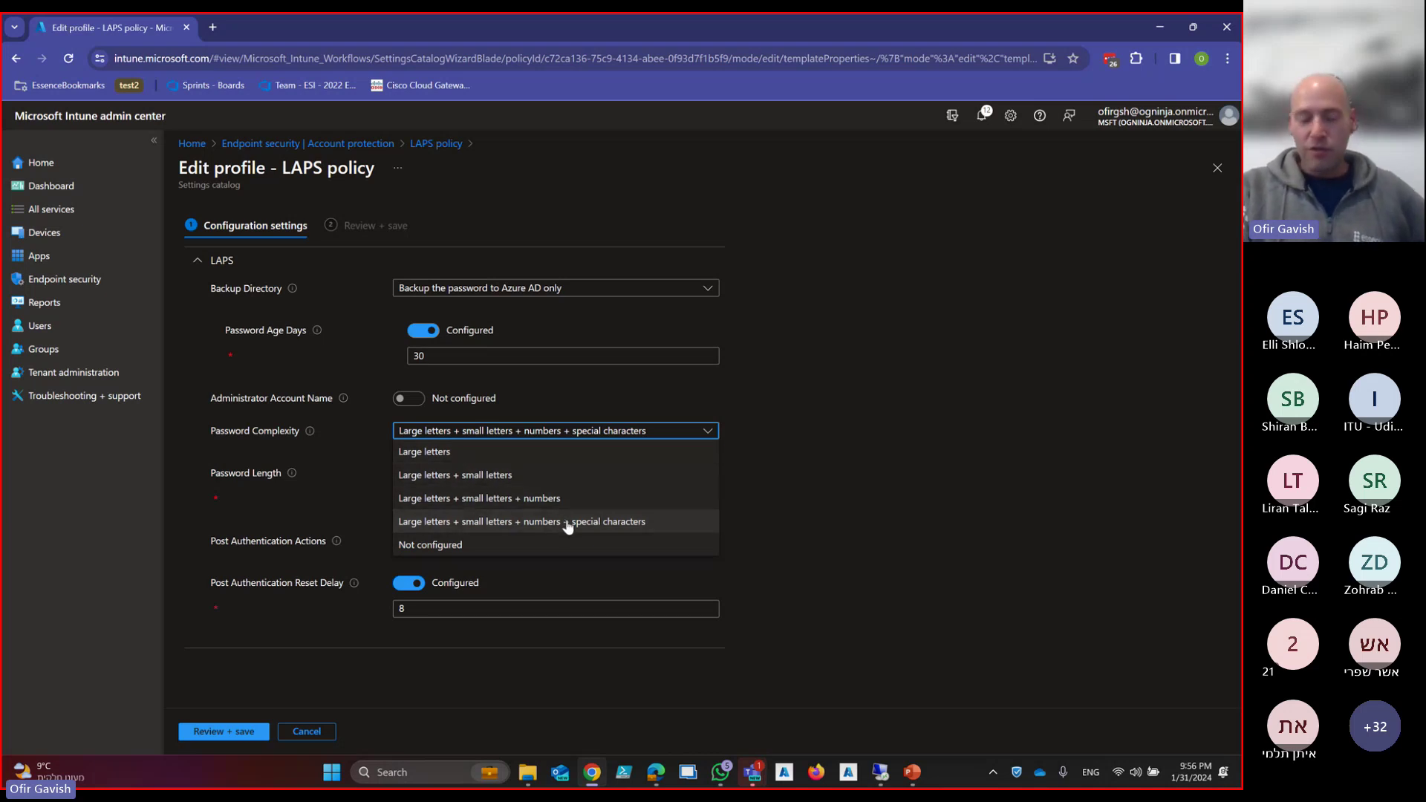
left_click(765, 513)
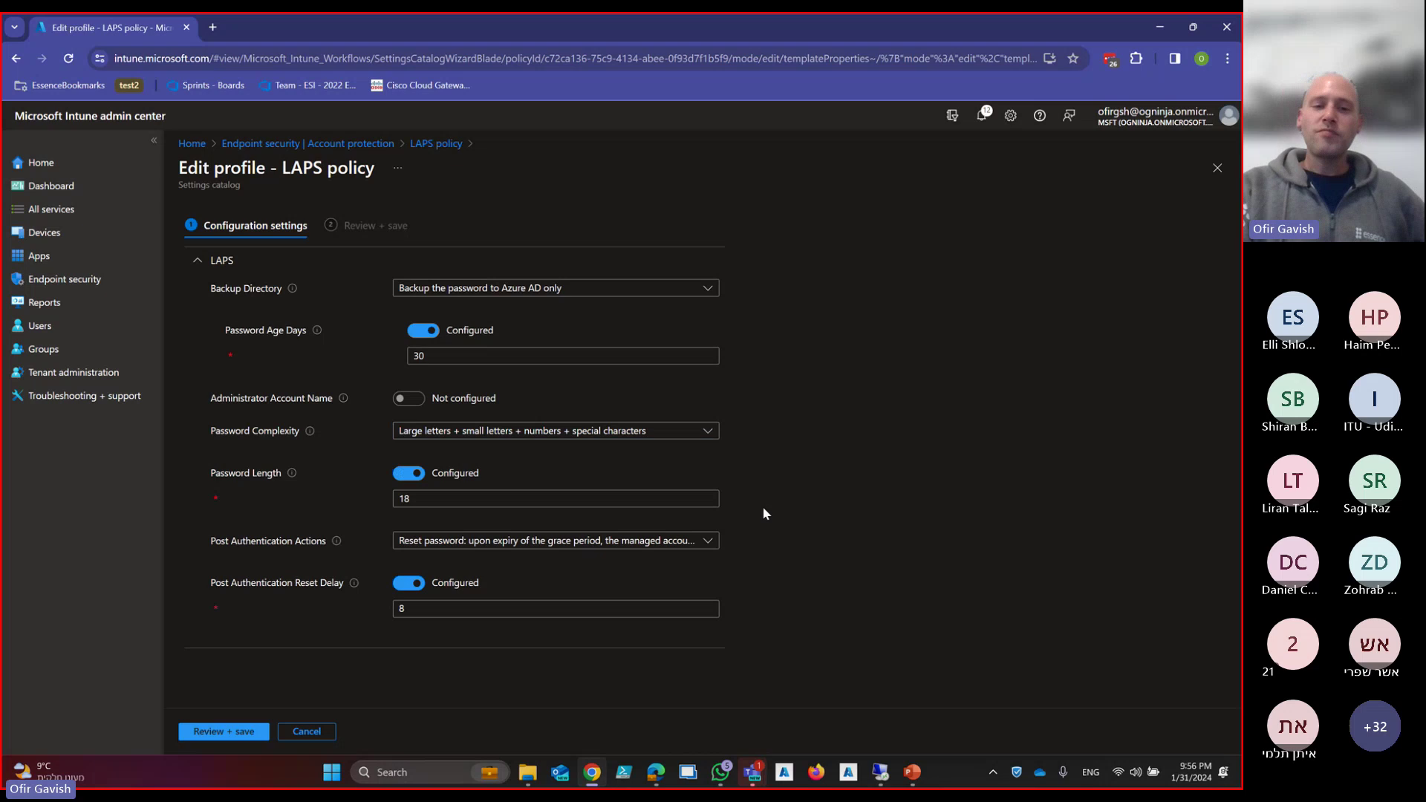
Set Password Length to not configured, read its description, and turn the setting back on
left_click(417, 476)
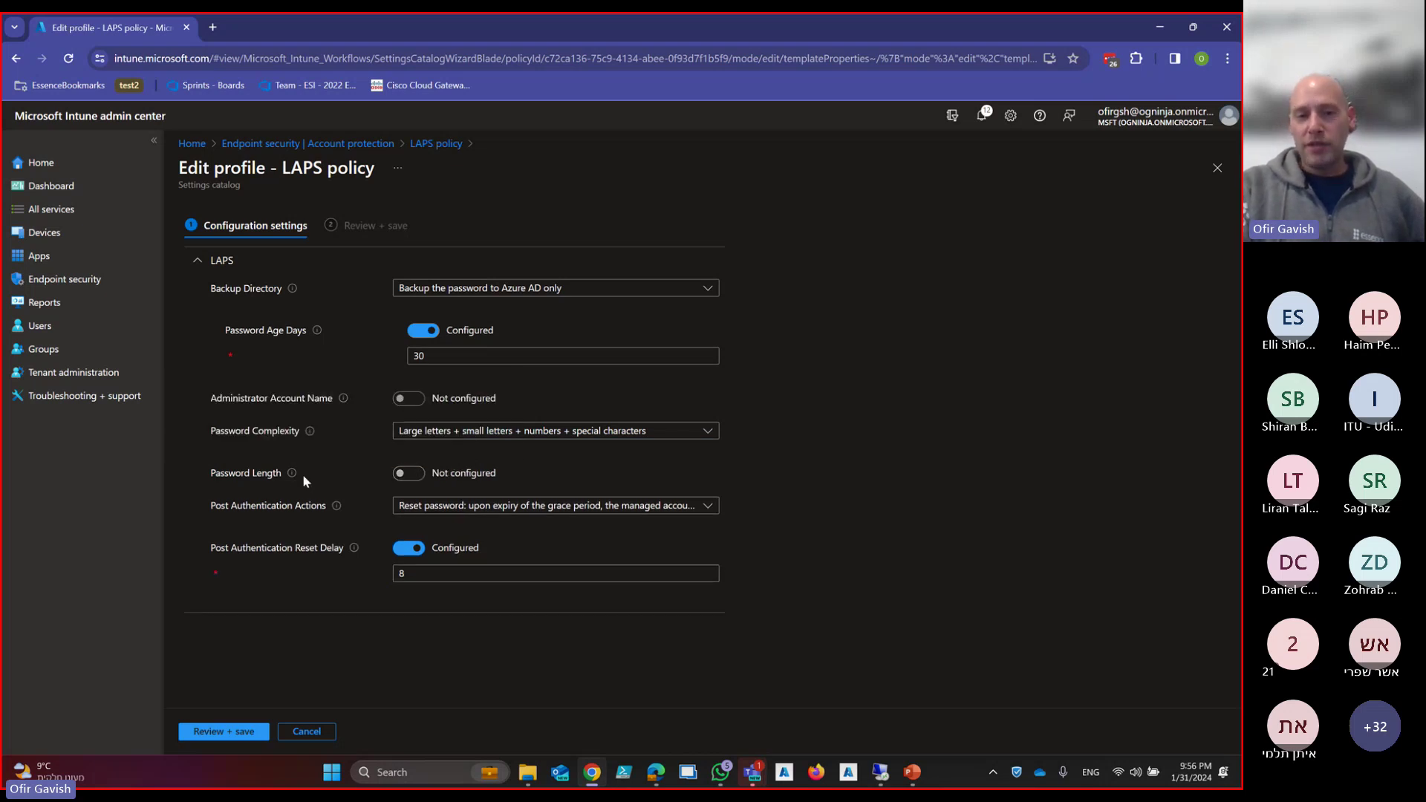
mouse_move(294, 478)
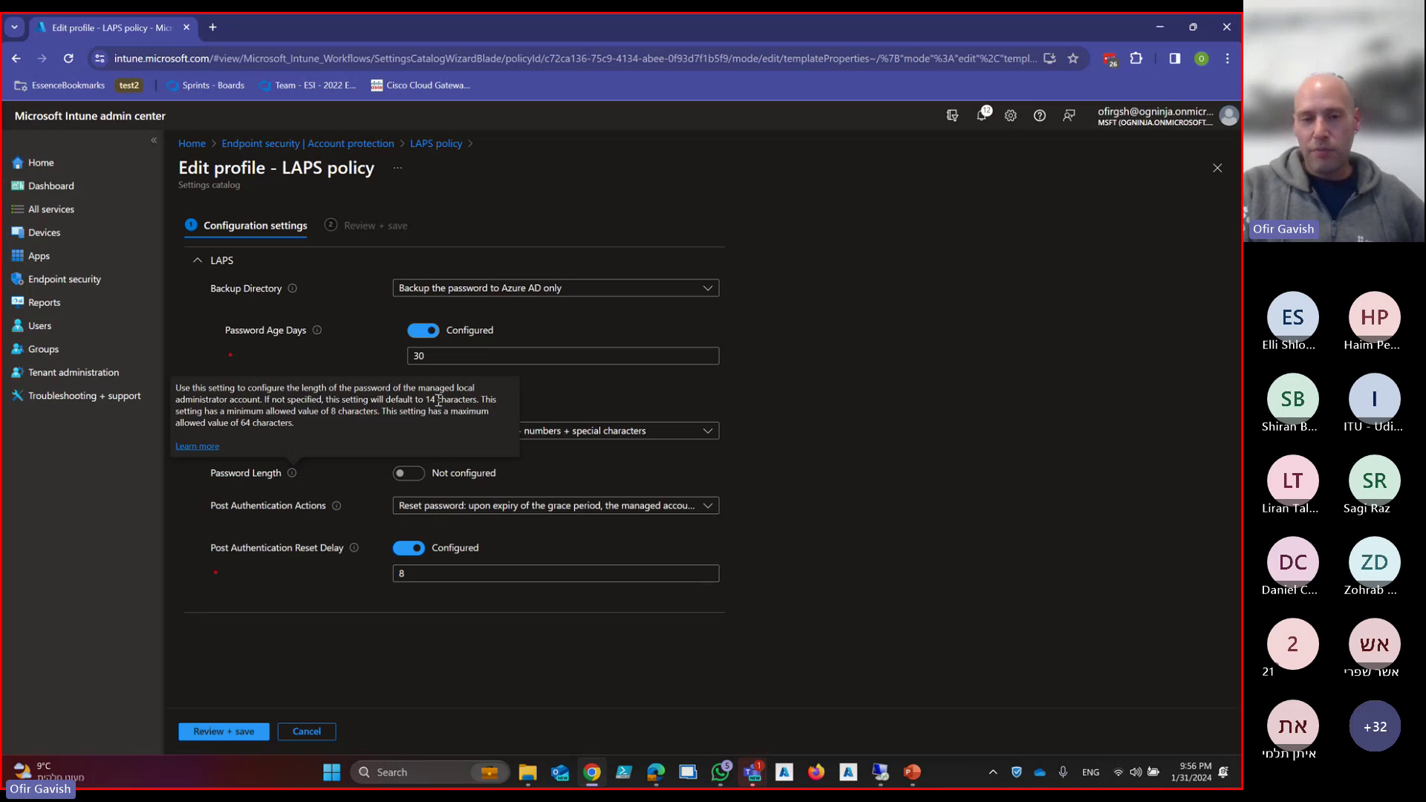
left_click(402, 476)
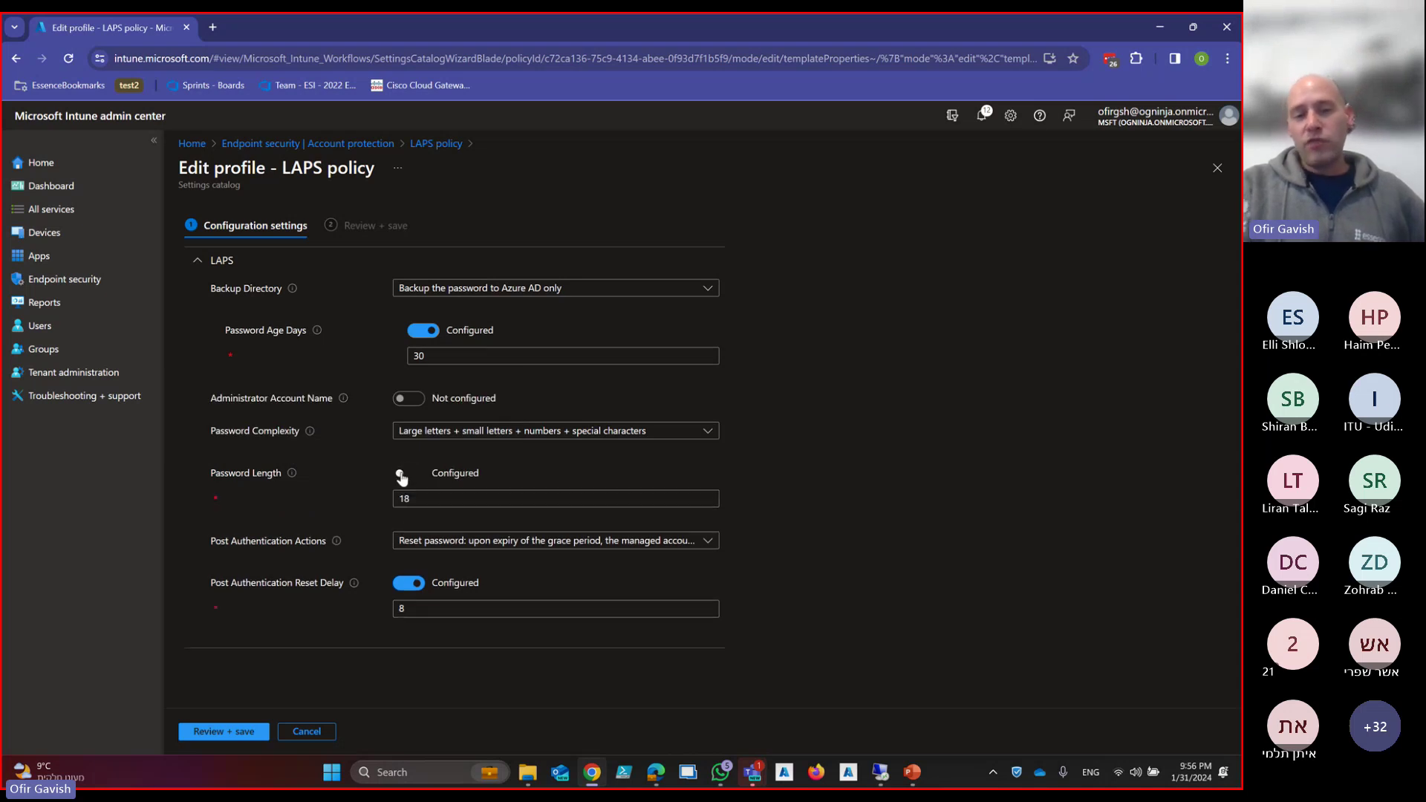
left_click(446, 499)
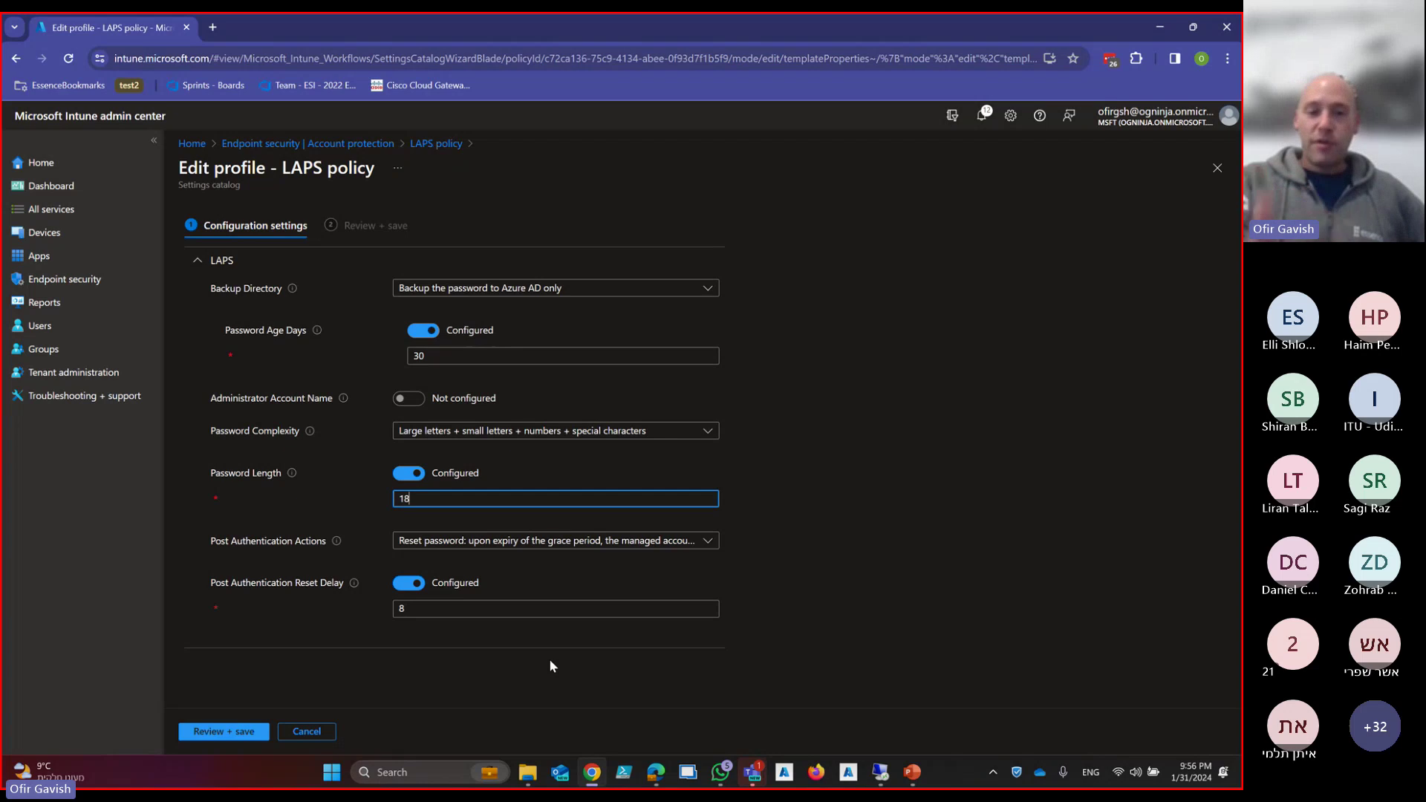
Examine the Post Authentication Actions options and the Post Authentication Reset Delay description, and leave the LAPS policy edit without saving
left_click(550, 545)
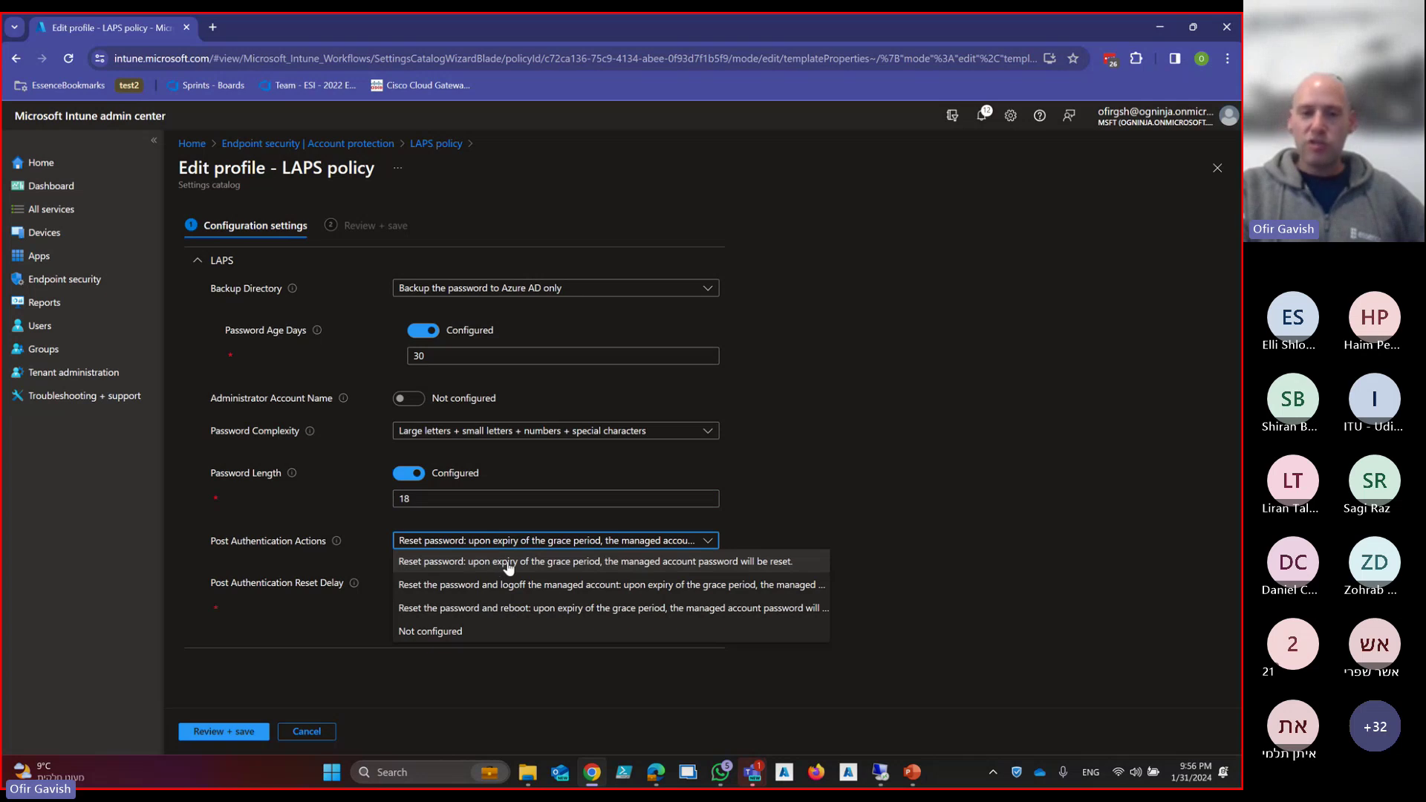
left_click(679, 704)
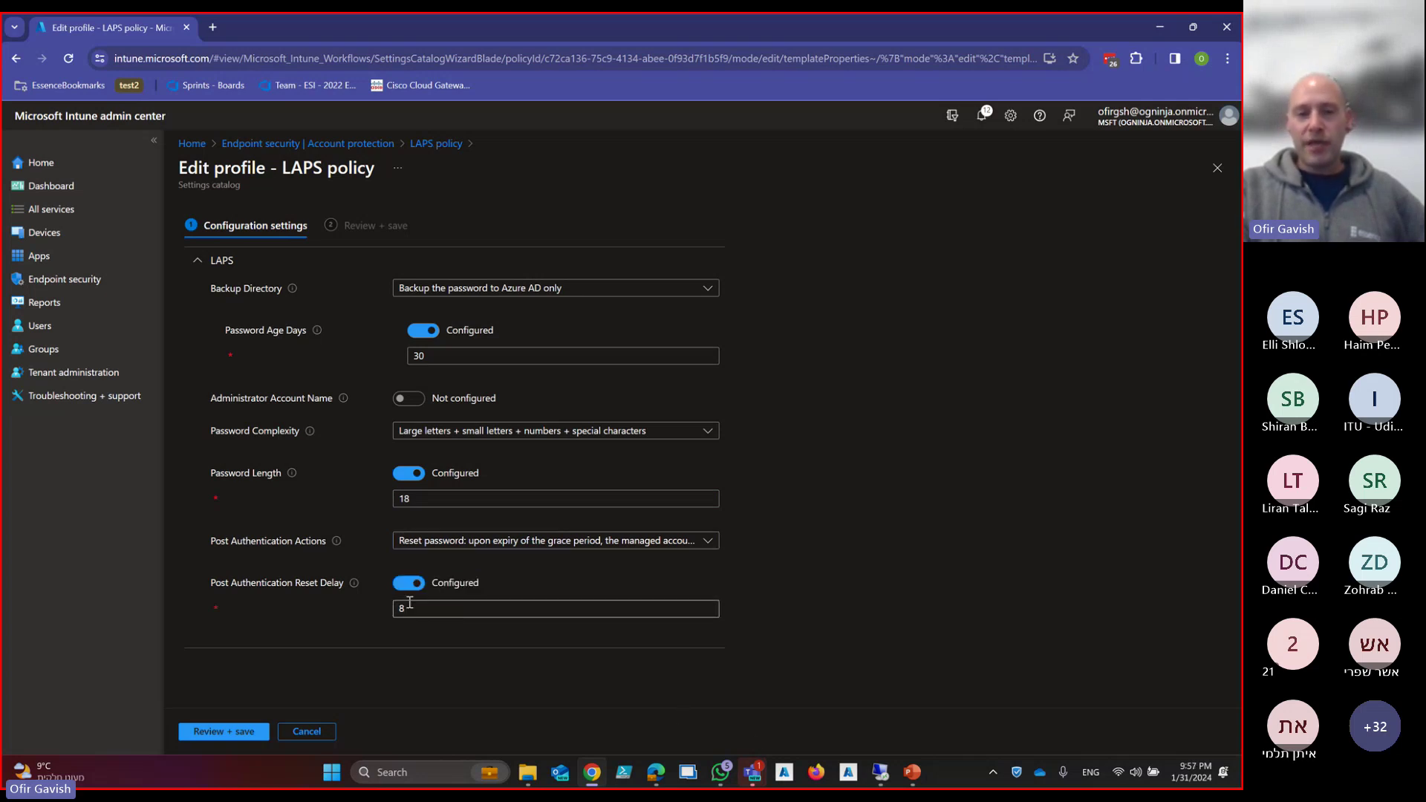
mouse_move(354, 586)
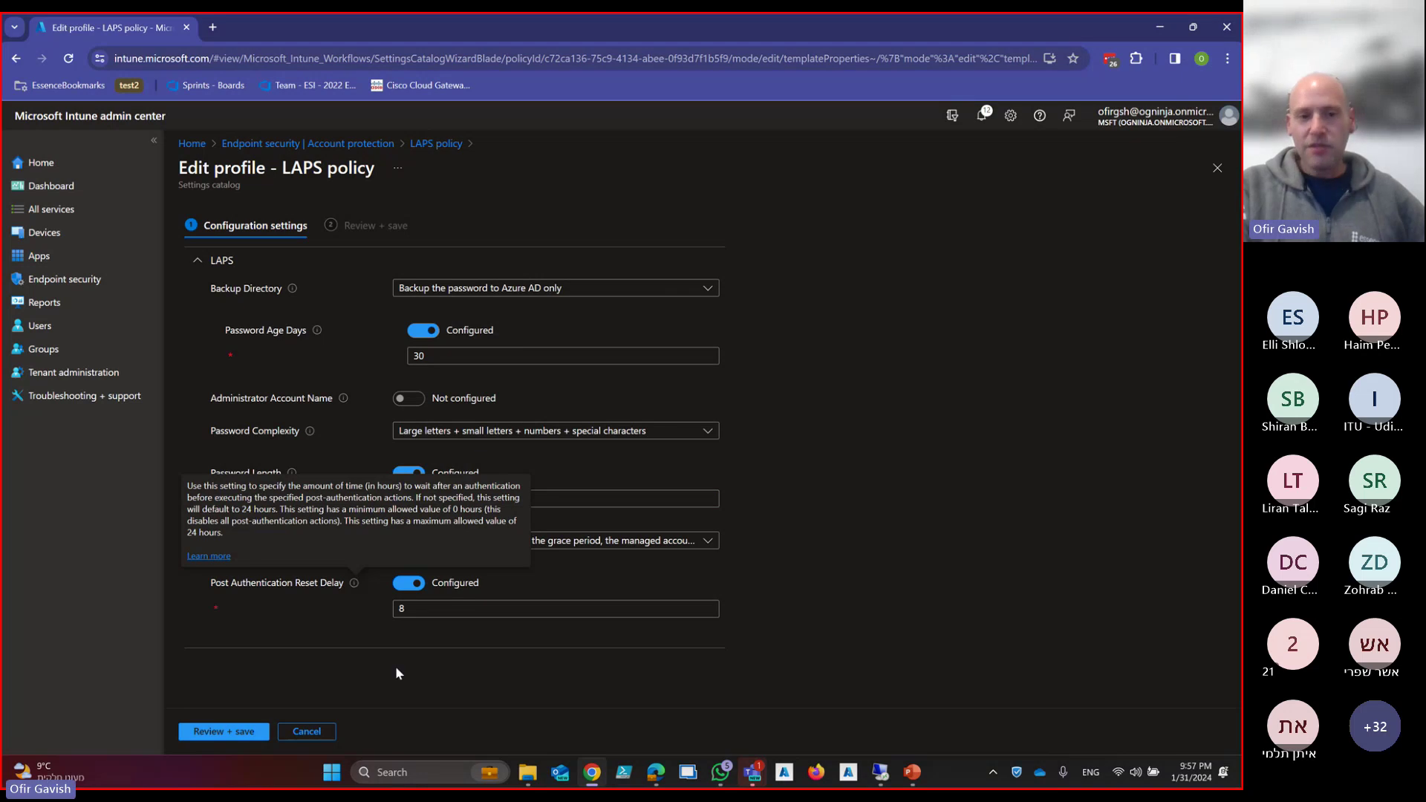
left_click(417, 612)
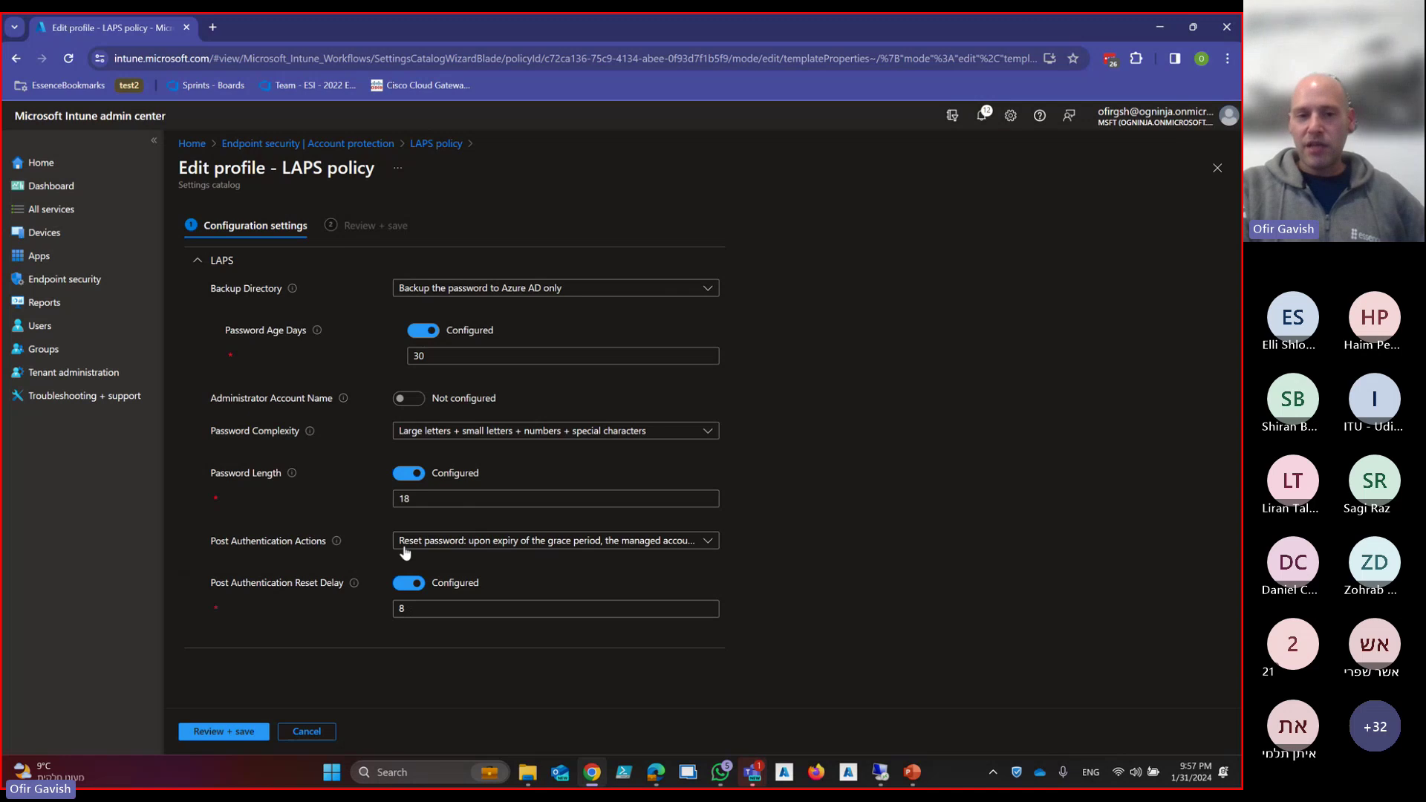
left_click(464, 548)
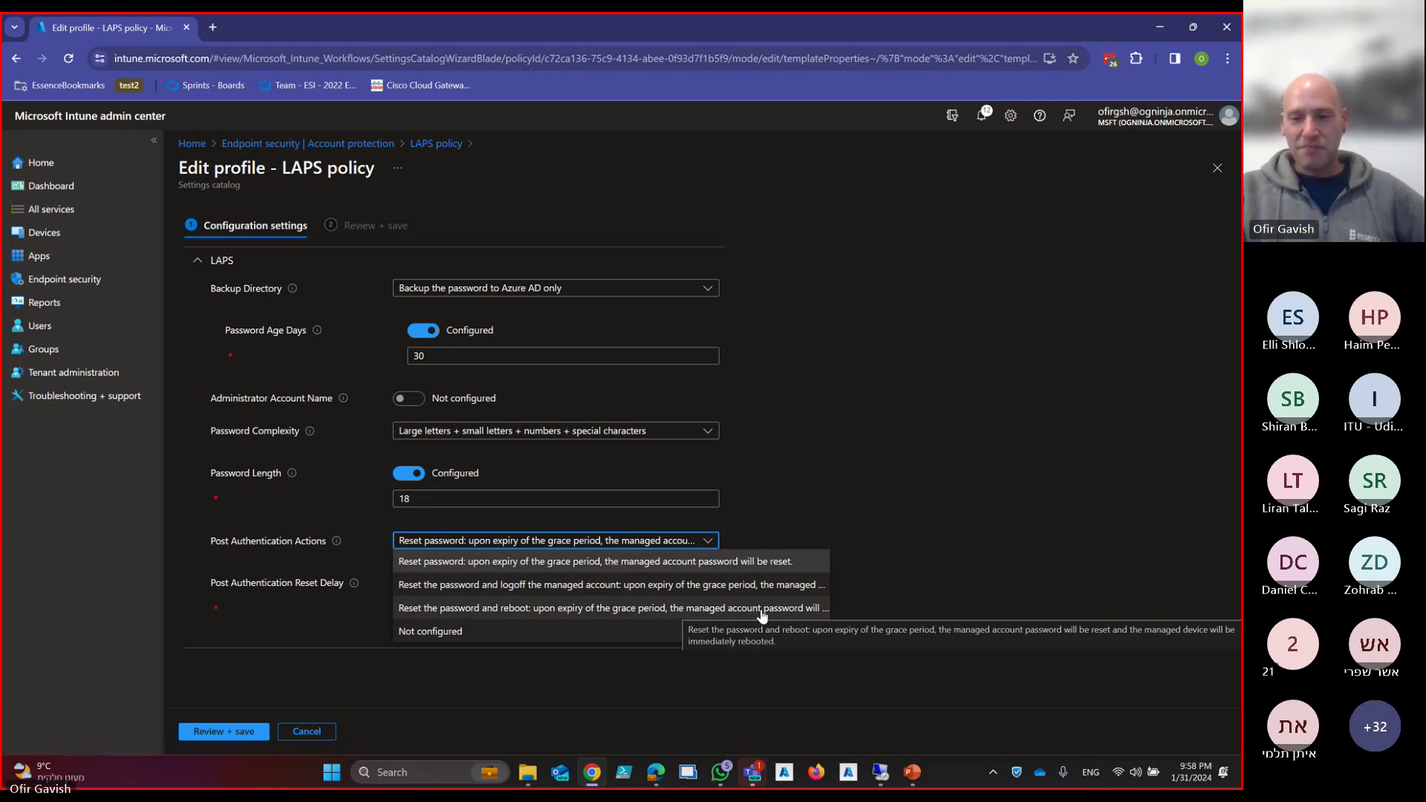
left_click(482, 679)
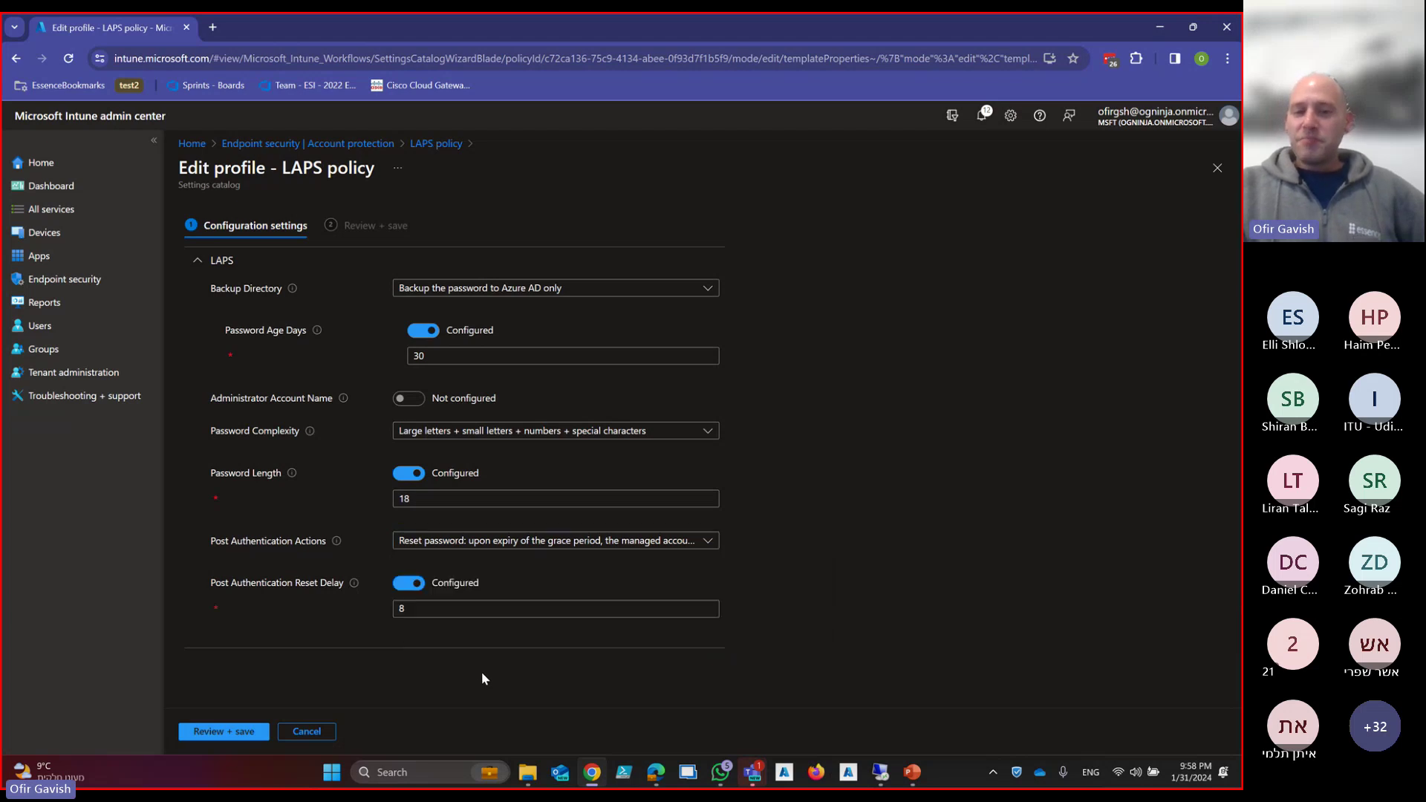
left_click(307, 732)
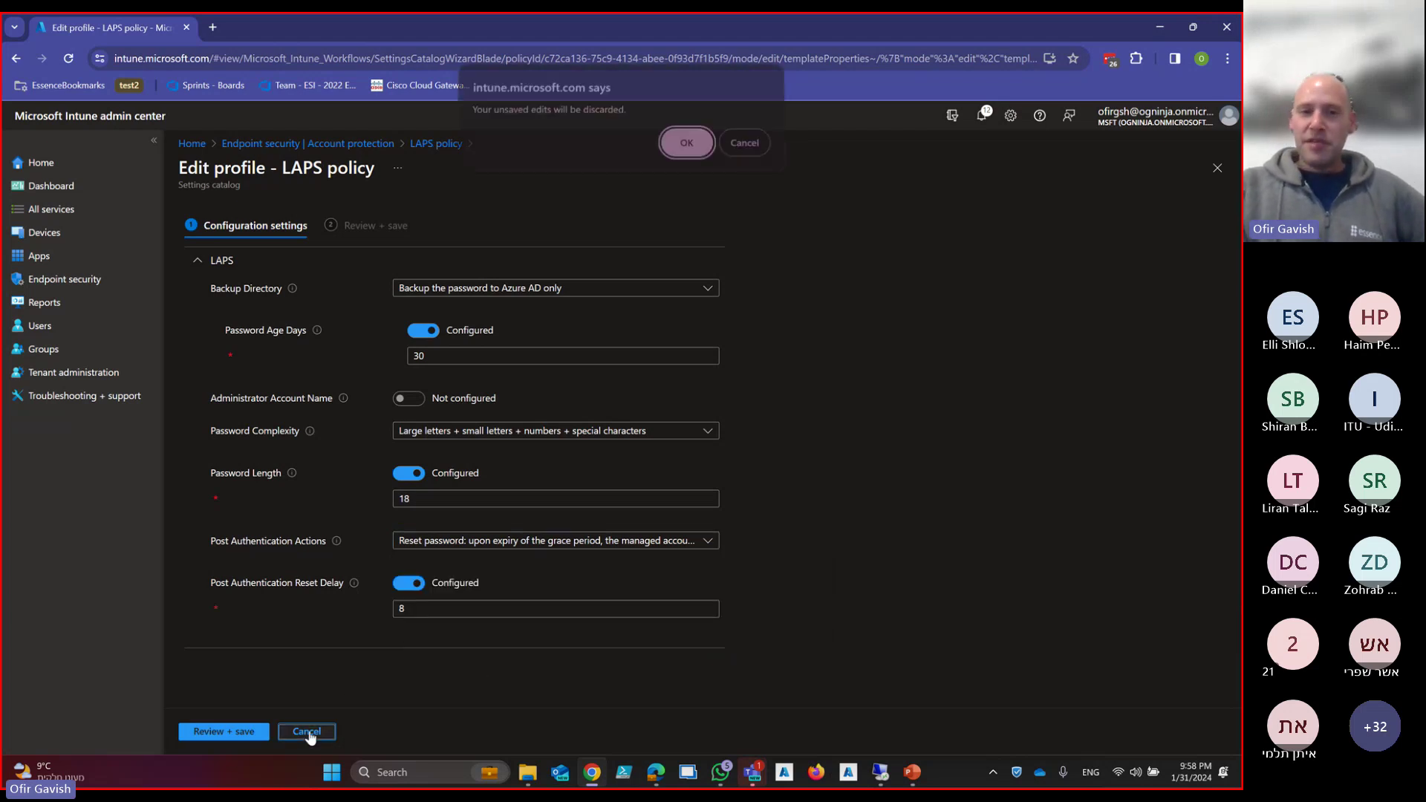
left_click(685, 151)
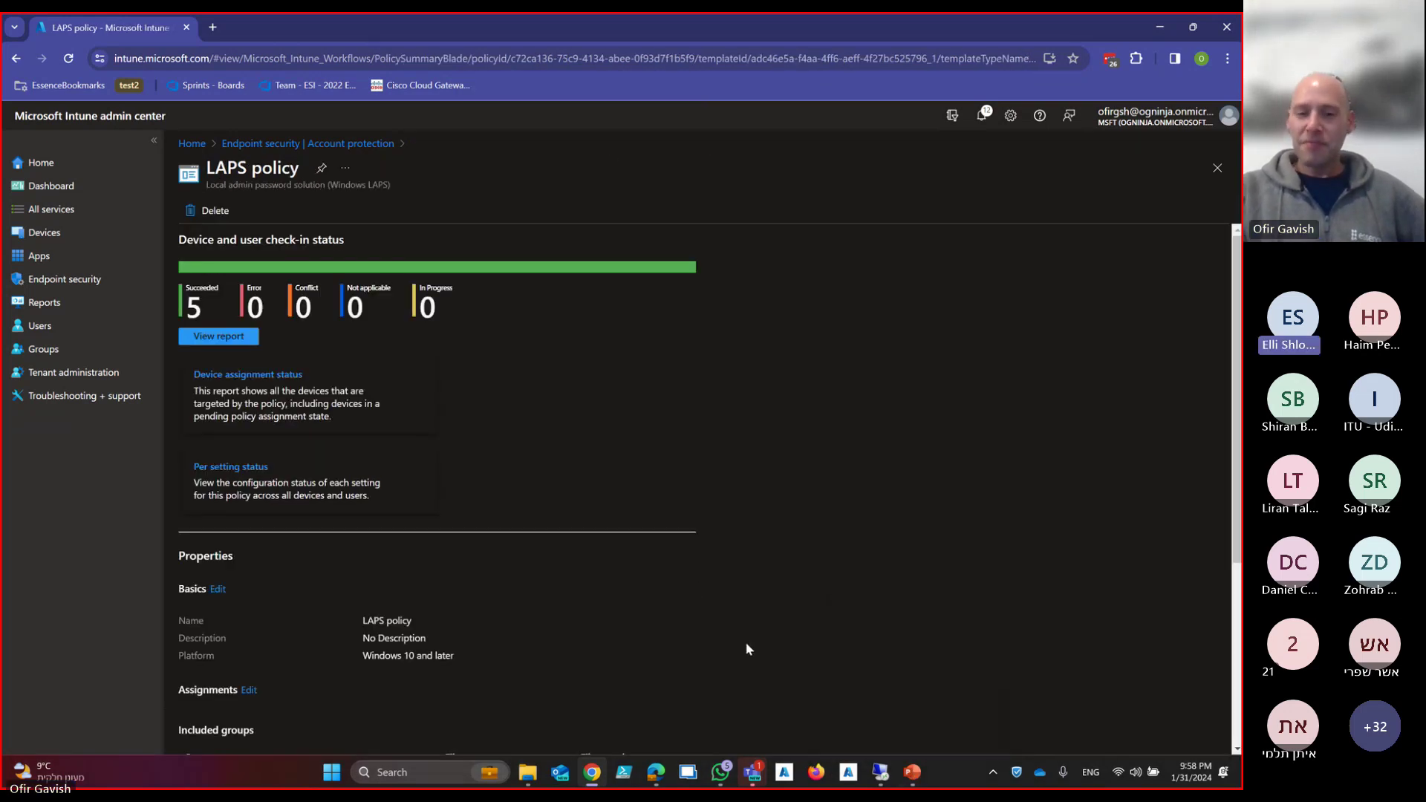
Switch to PowerPoint, go to the first slide of the Intune Pro deck, start the slide show and exit it
left_click(912, 773)
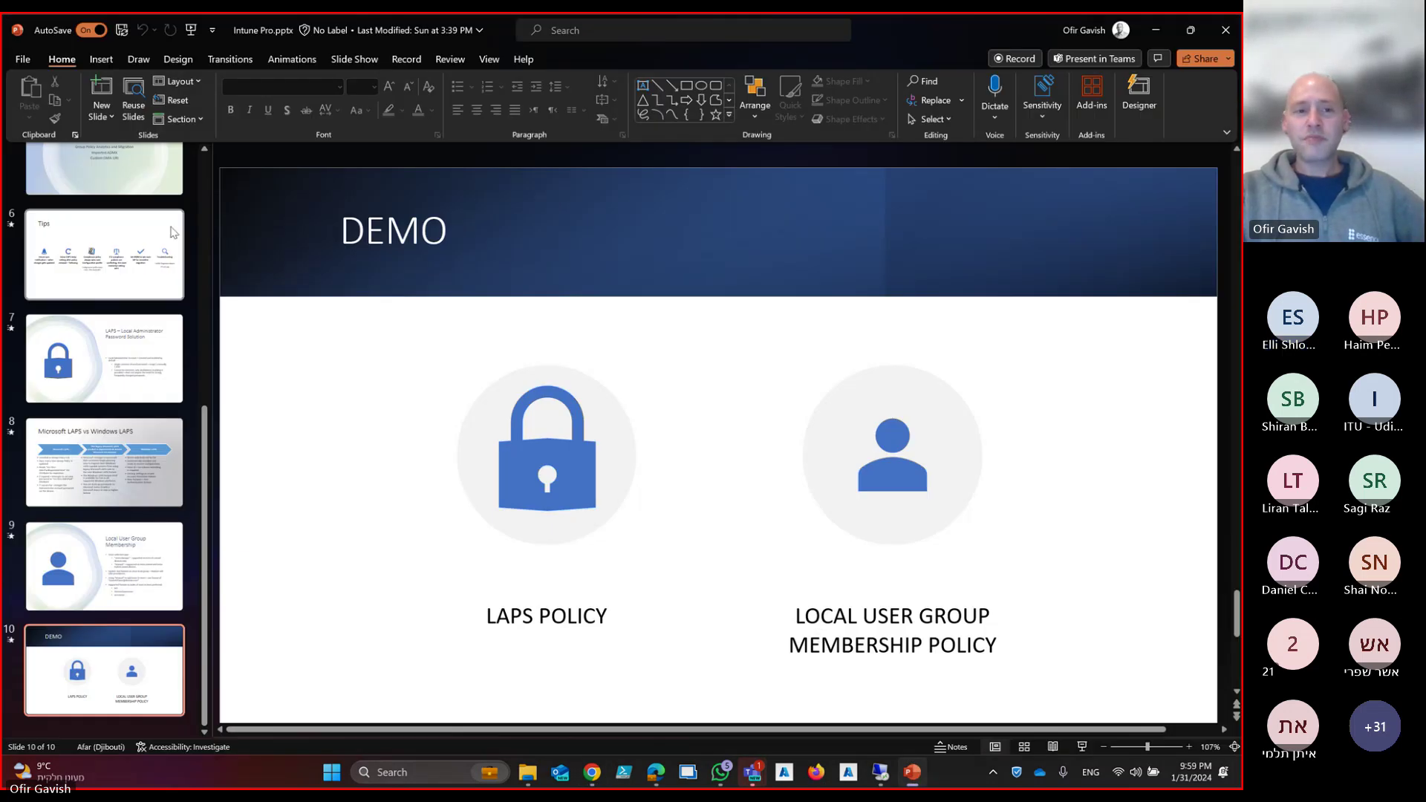
scroll(171, 233, "up", 5)
left_click(118, 202)
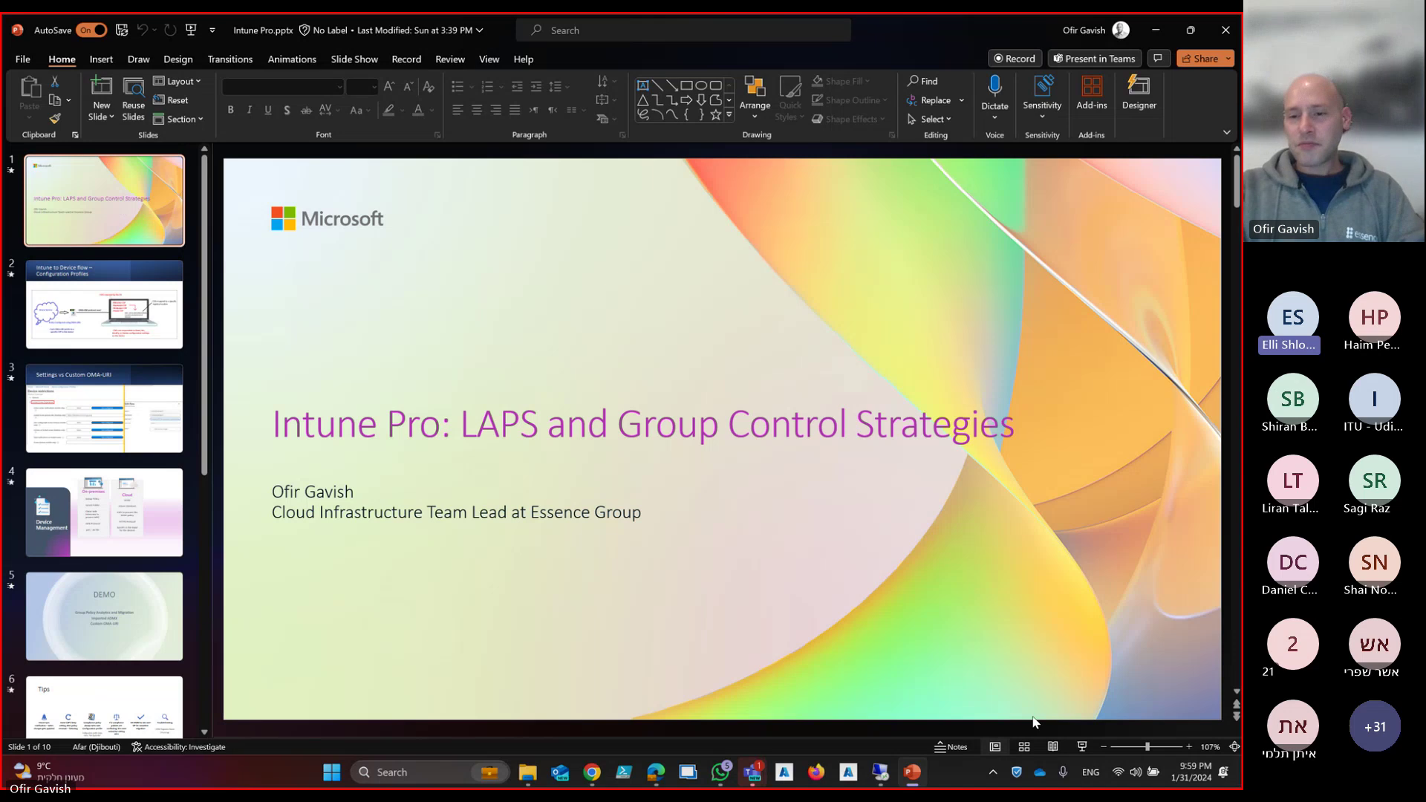
left_click(1081, 747)
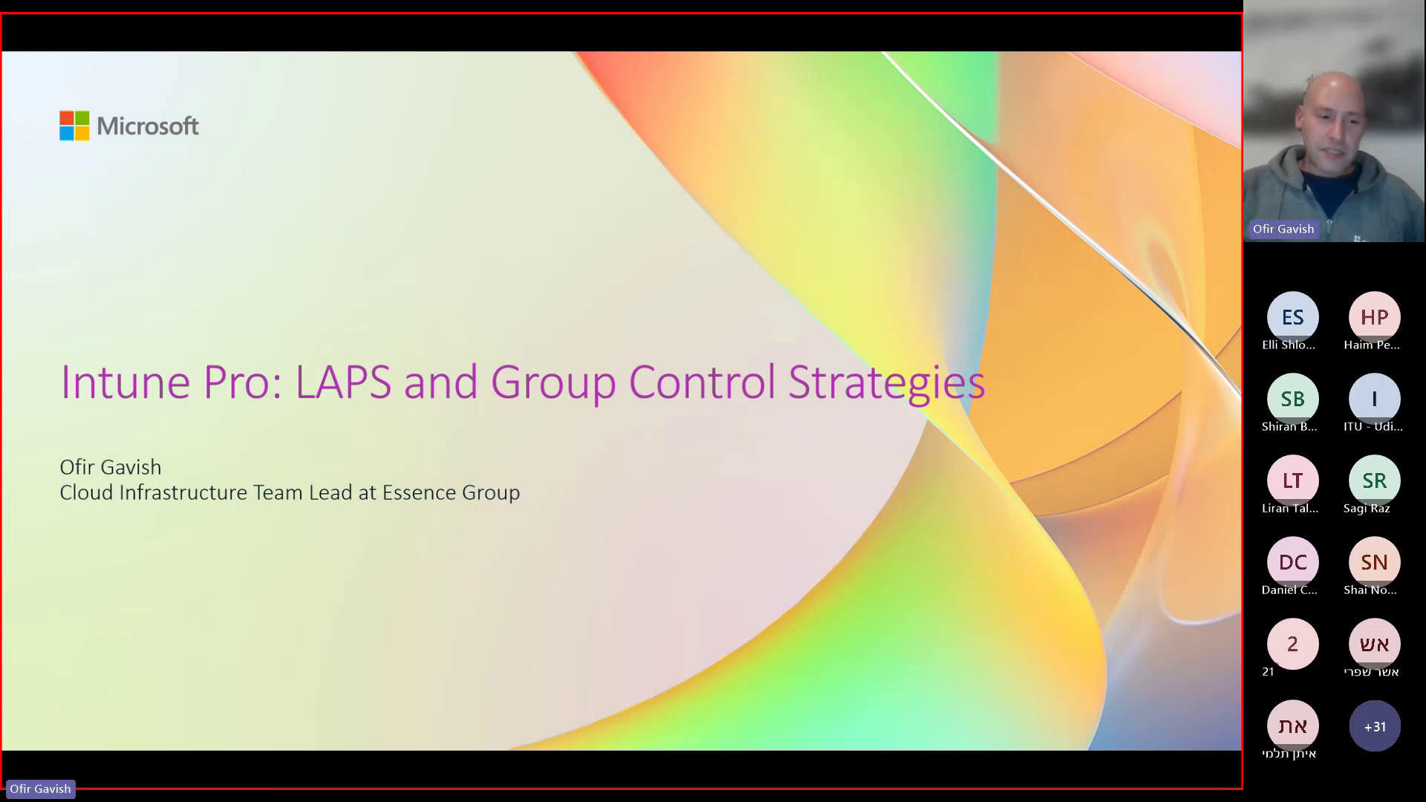
key("Escape")
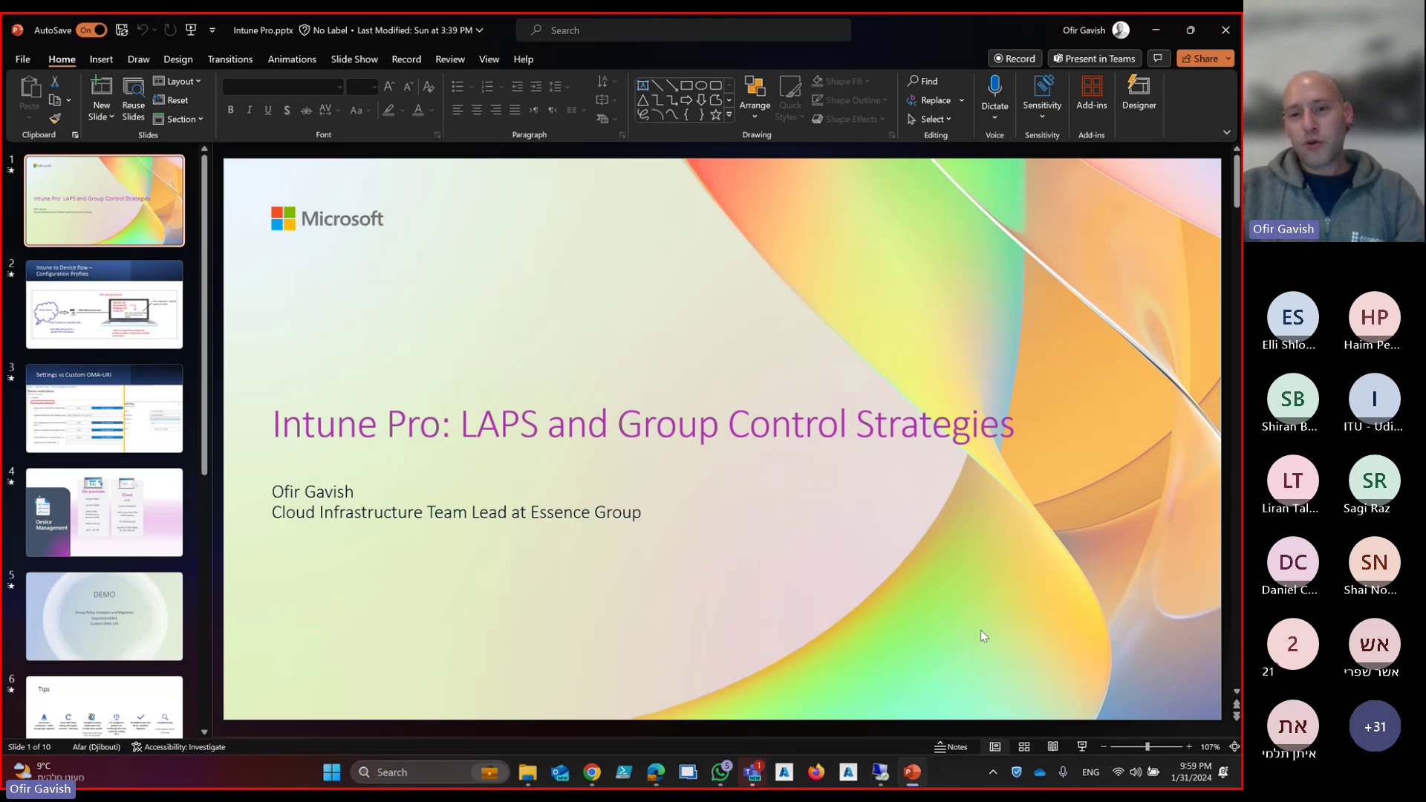
Switch back to the Intune admin center in Chrome and review the Endpoint Privilege Management policies under Endpoint security
left_click(593, 776)
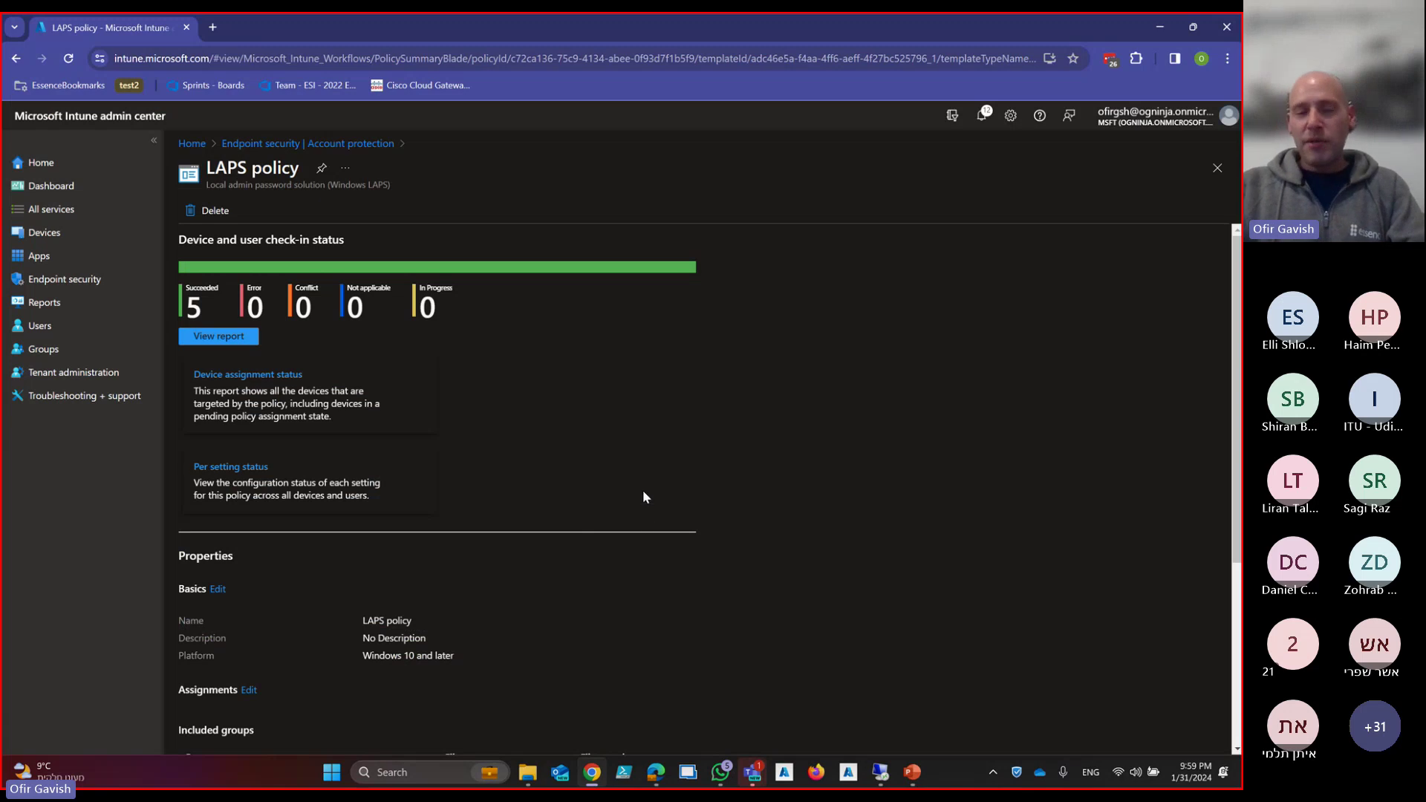
left_click(85, 286)
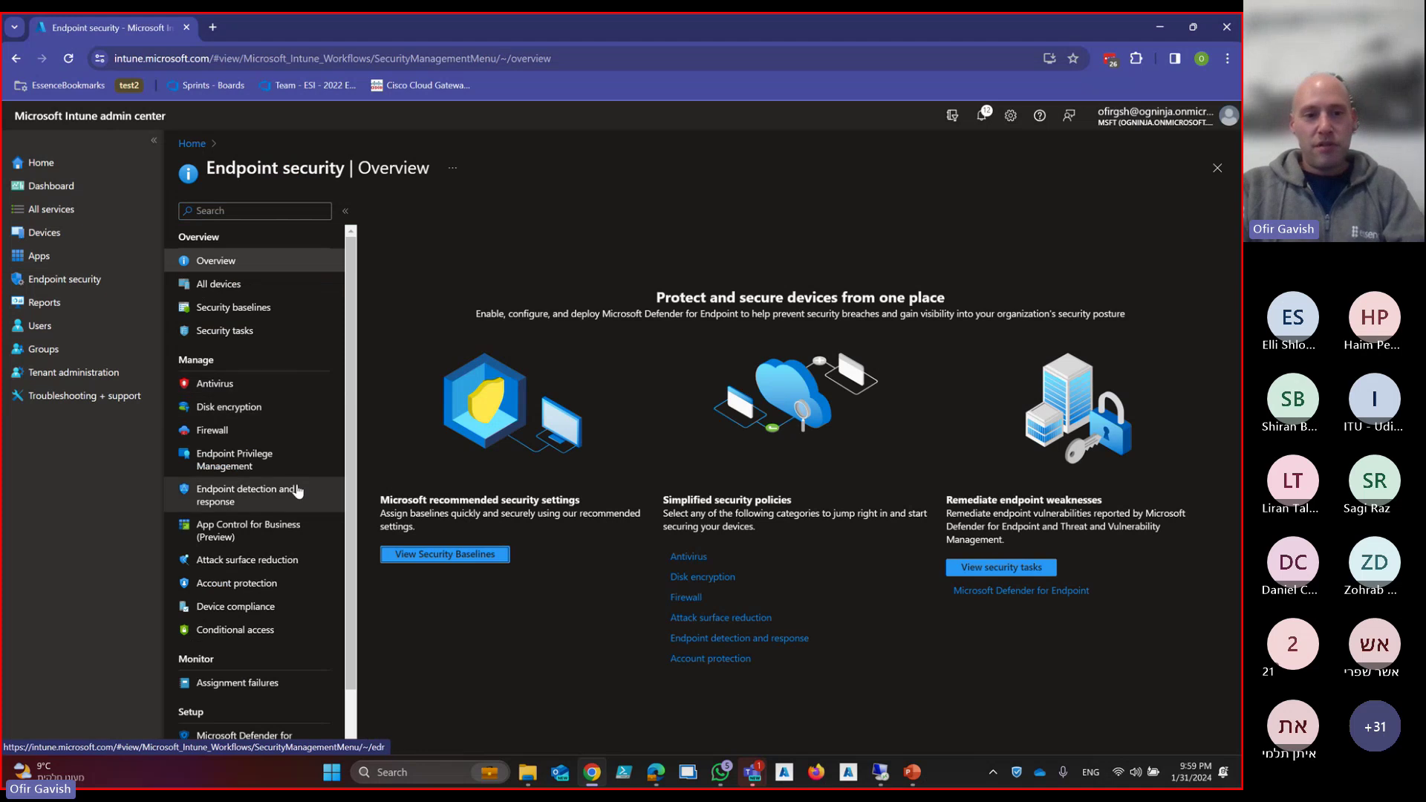
left_click(284, 466)
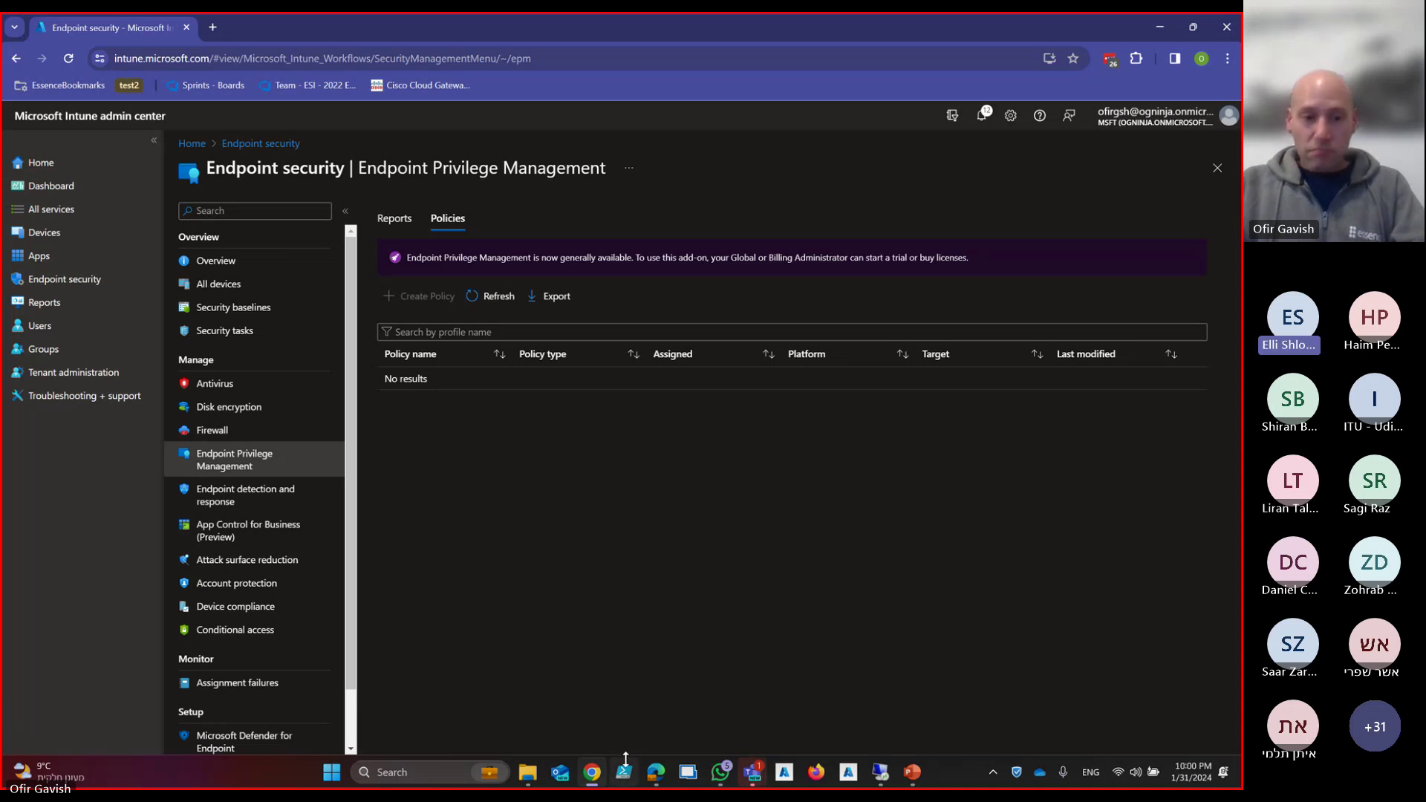
left_click(592, 775)
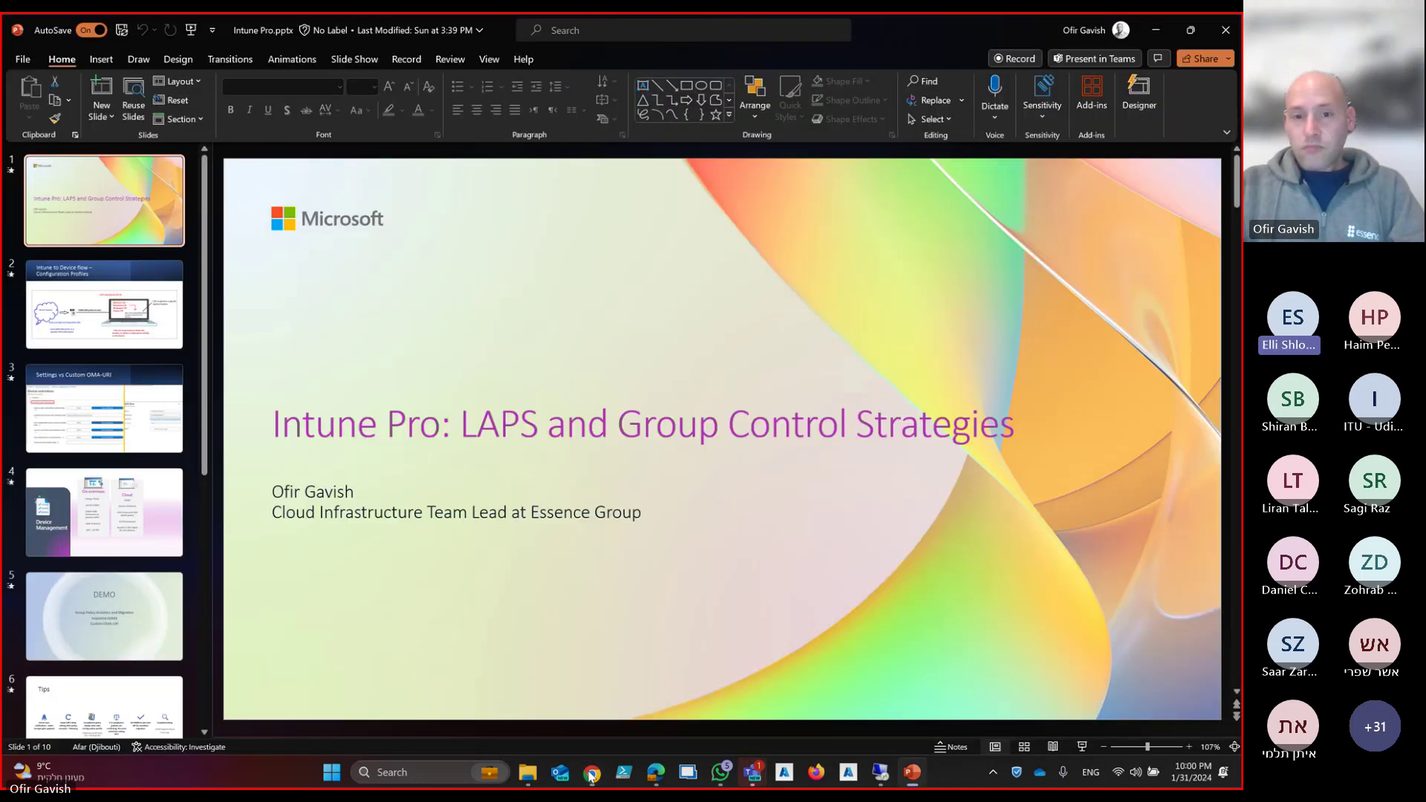
left_click(592, 772)
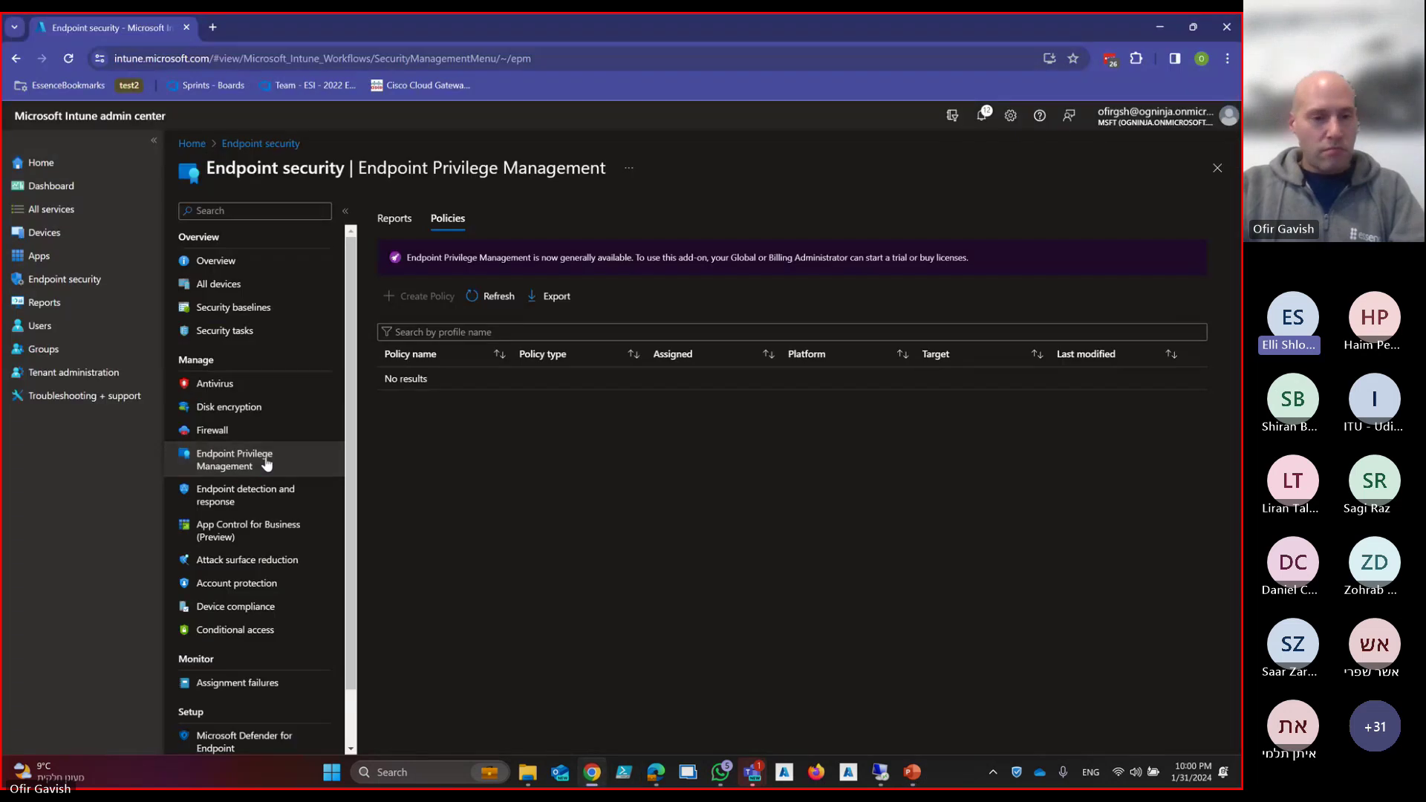
Open the LAPS policy's configuration settings from Account protection, review the Administrator Account Name setting, and return to the policy list without saving
left_click(254, 586)
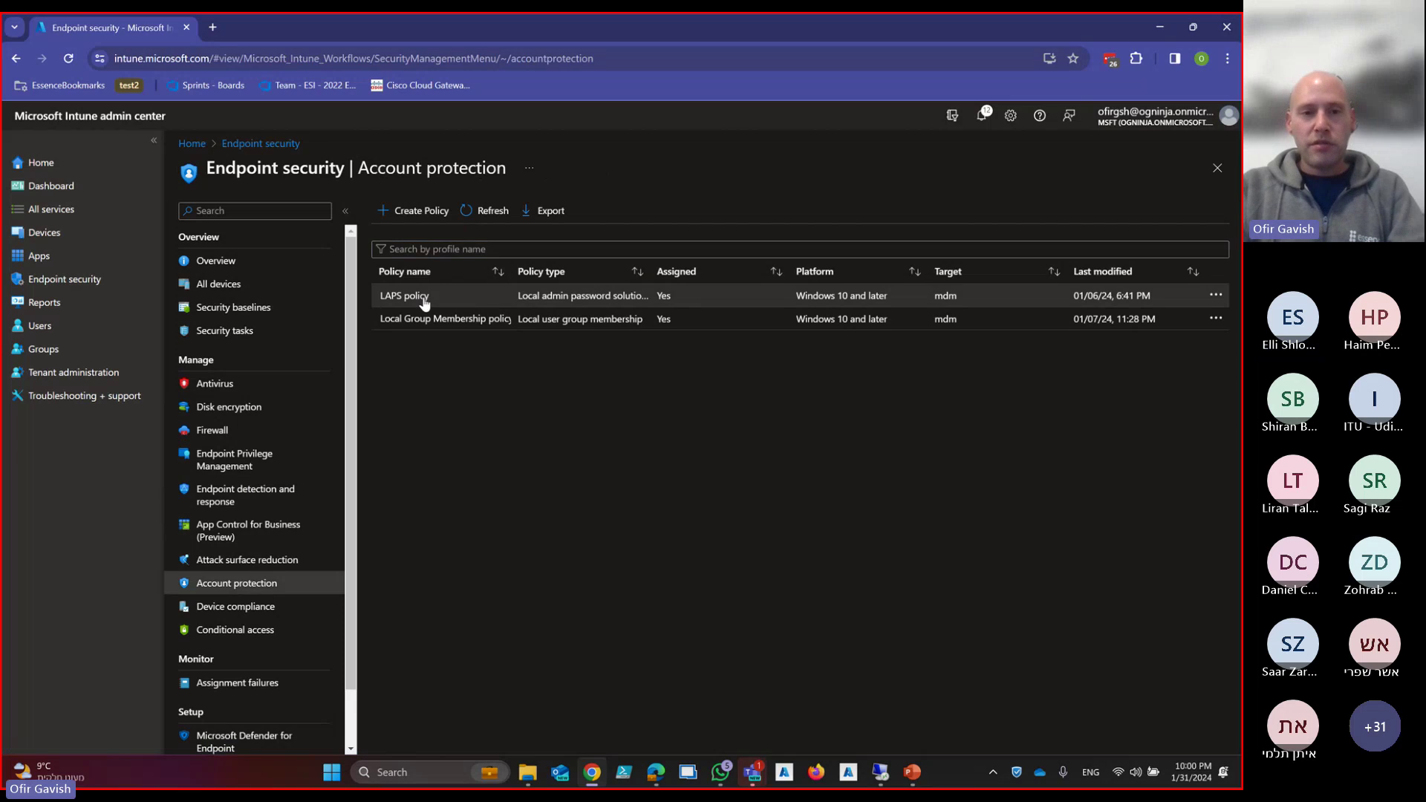
left_click(423, 297)
scroll(296, 583, "down", 4)
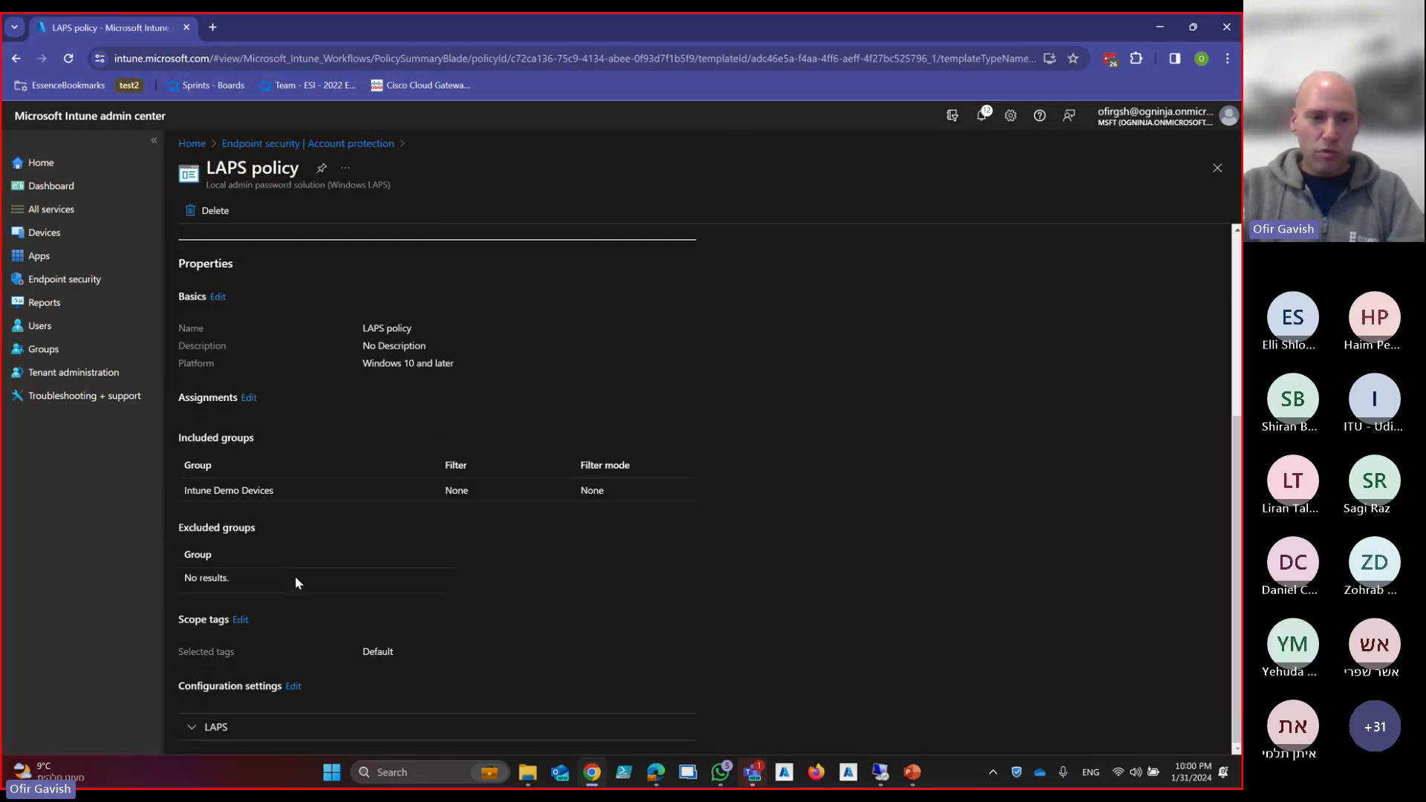
left_click(293, 687)
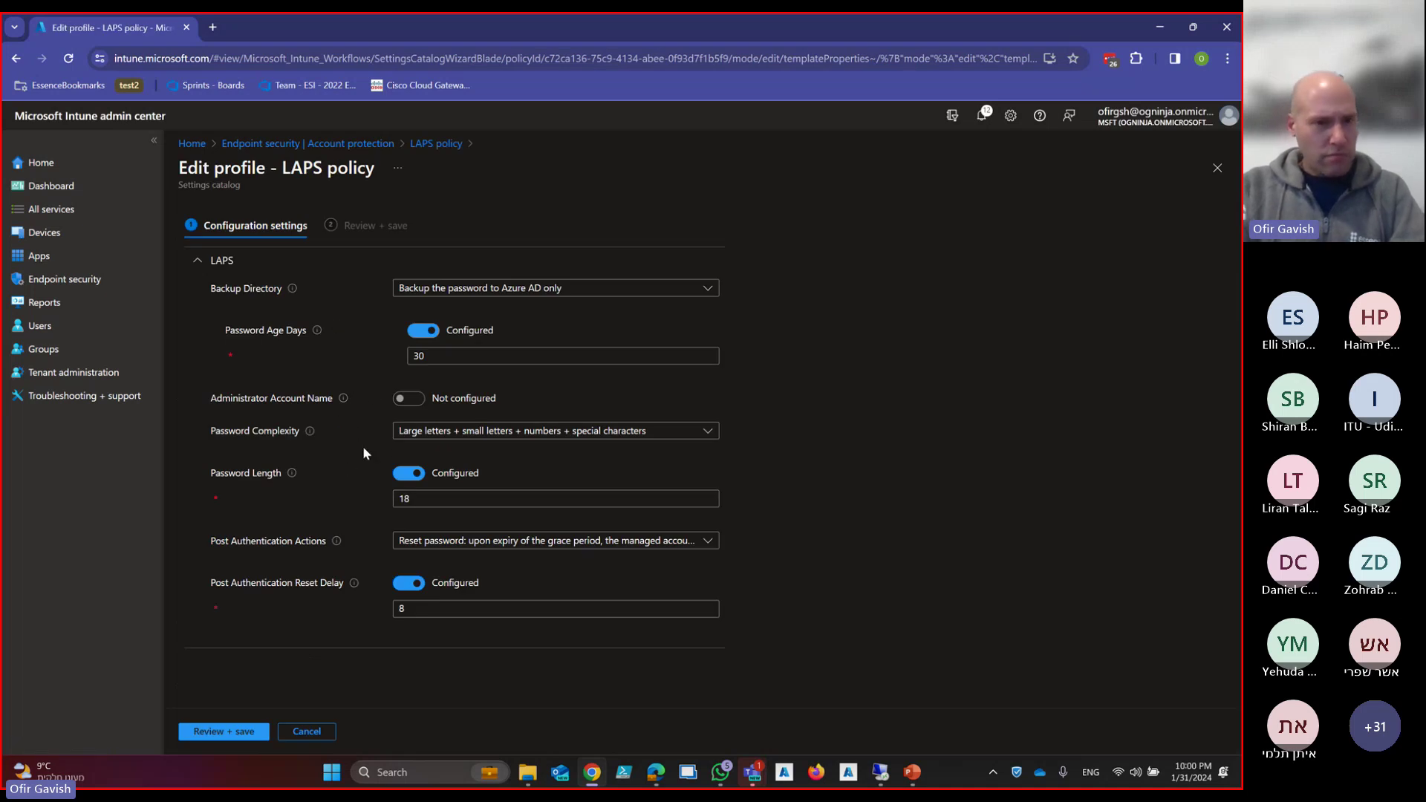
mouse_move(344, 401)
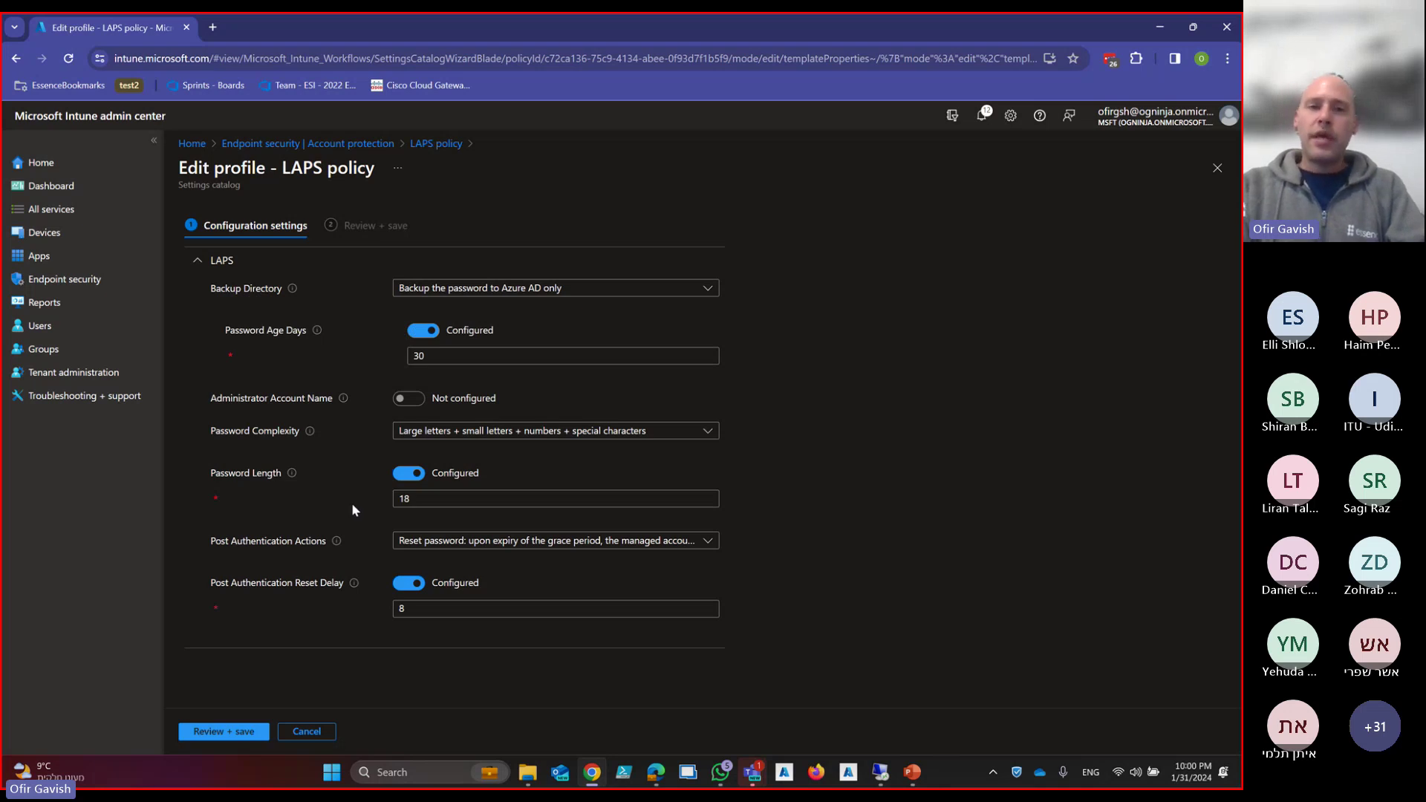
left_click(336, 146)
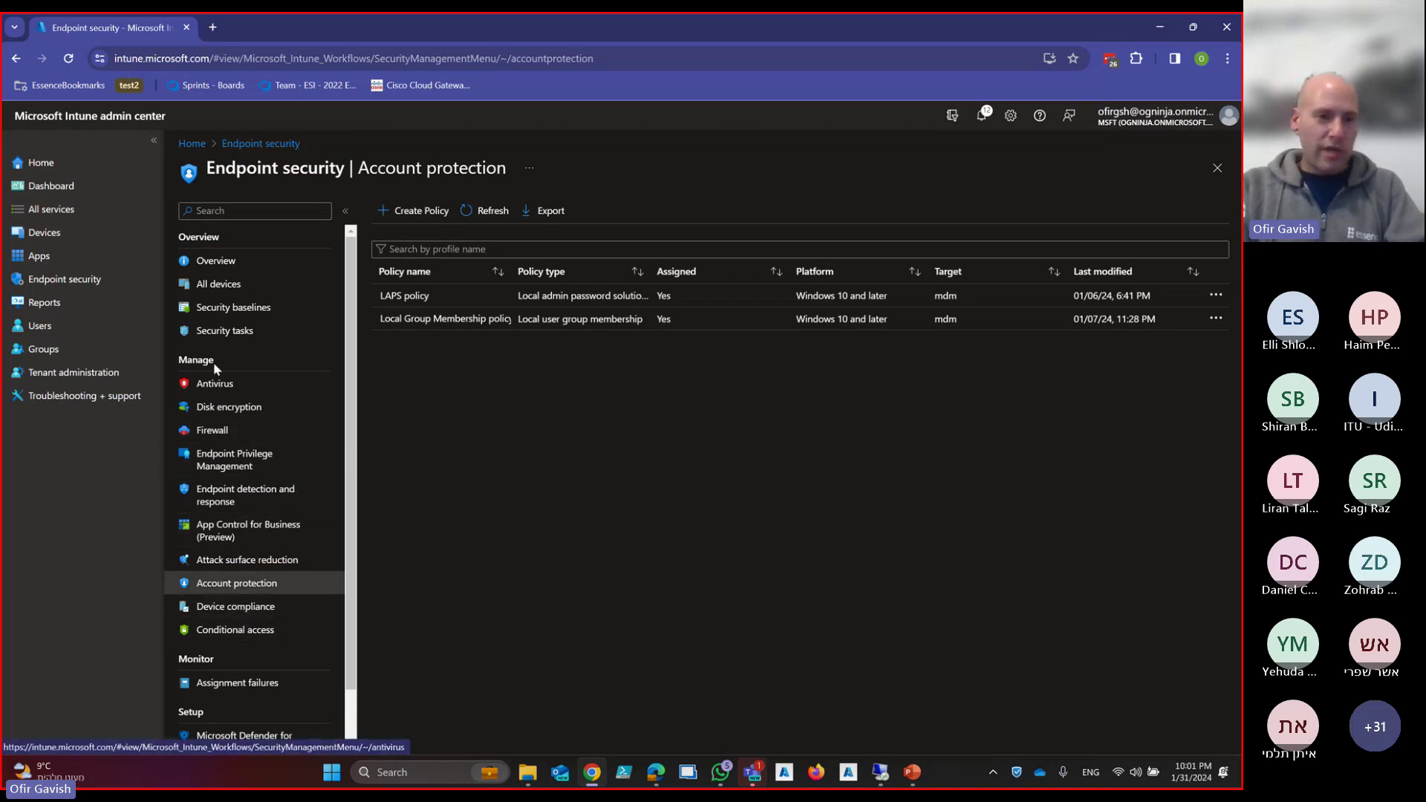
Create a new device configuration profile for Windows 10 and later with the Settings catalog profile type
left_click(45, 232)
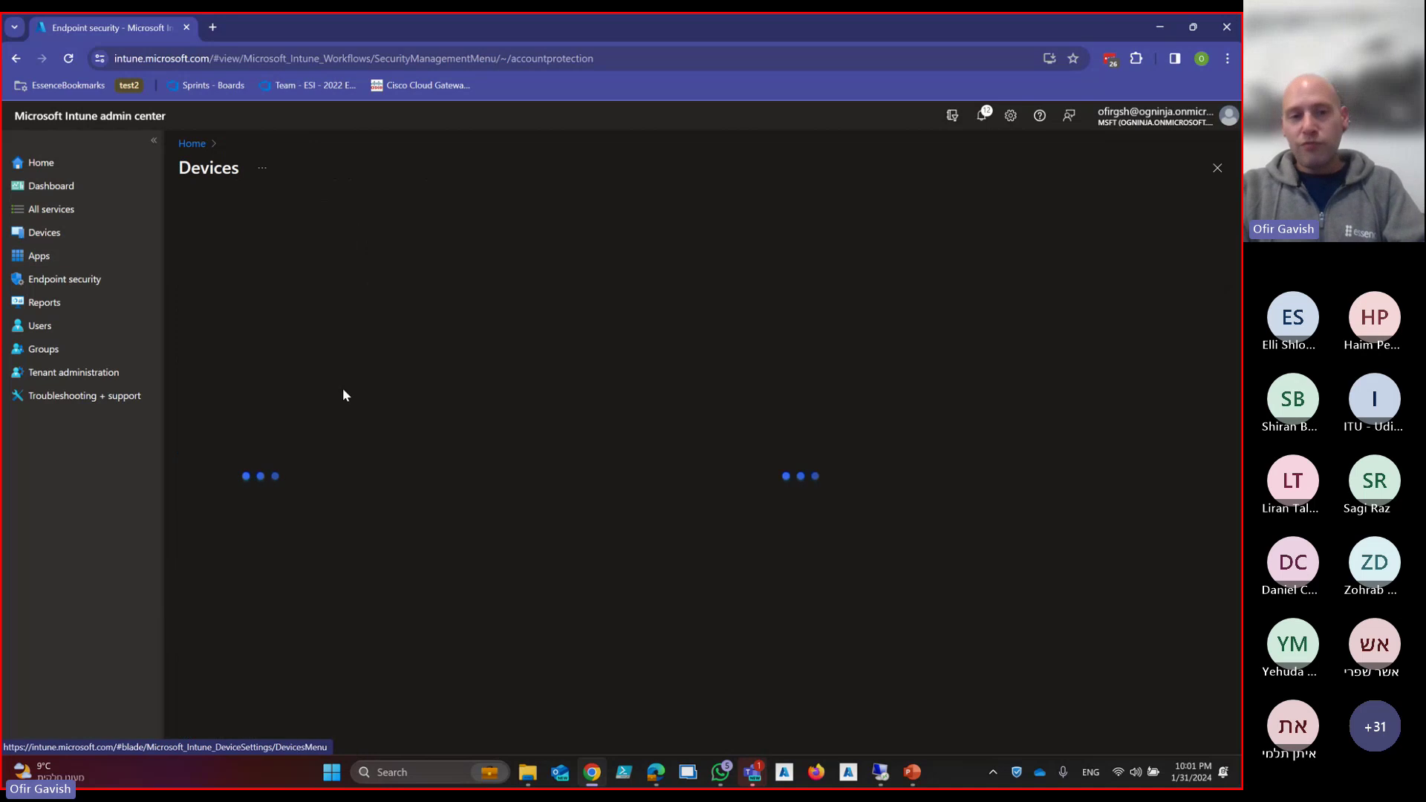
left_click(256, 559)
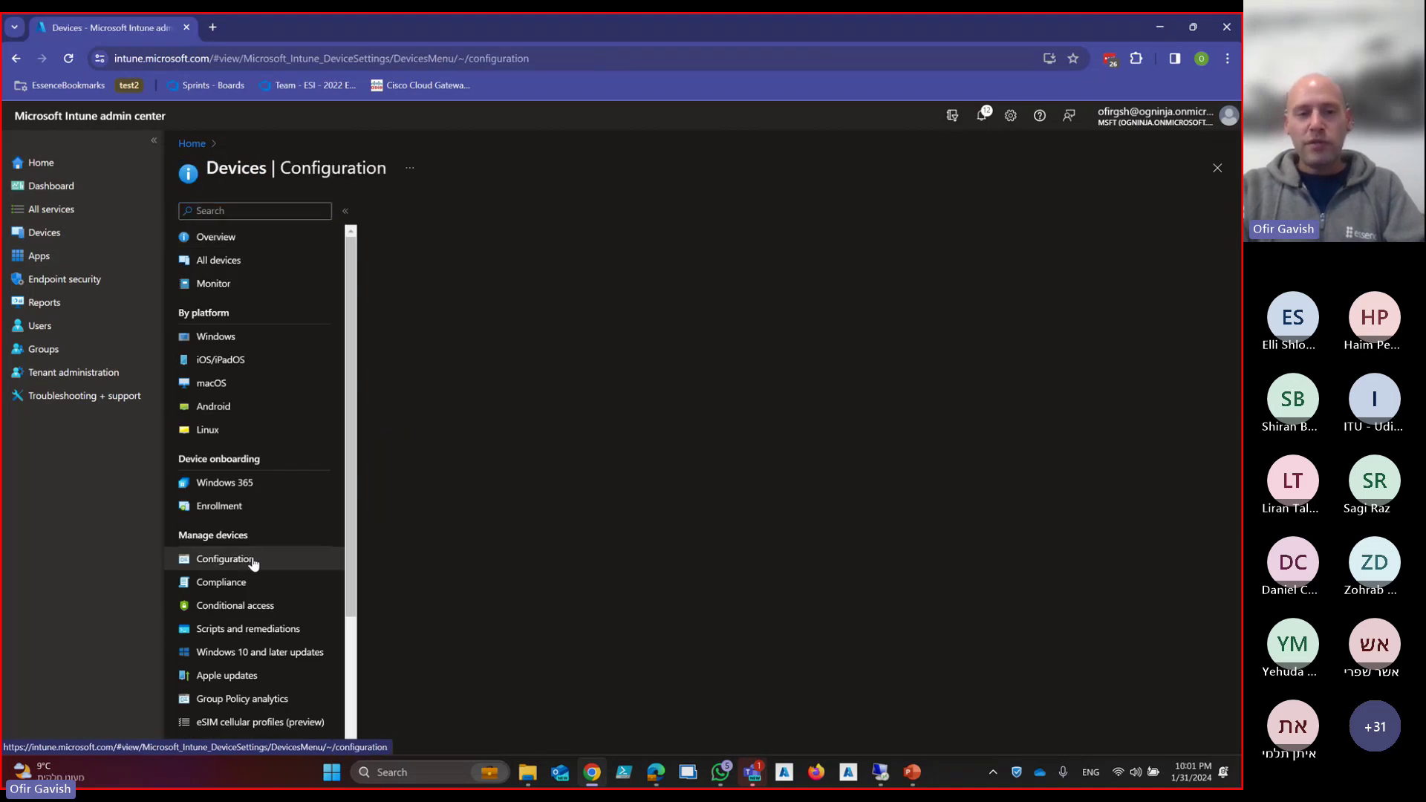
left_click(401, 260)
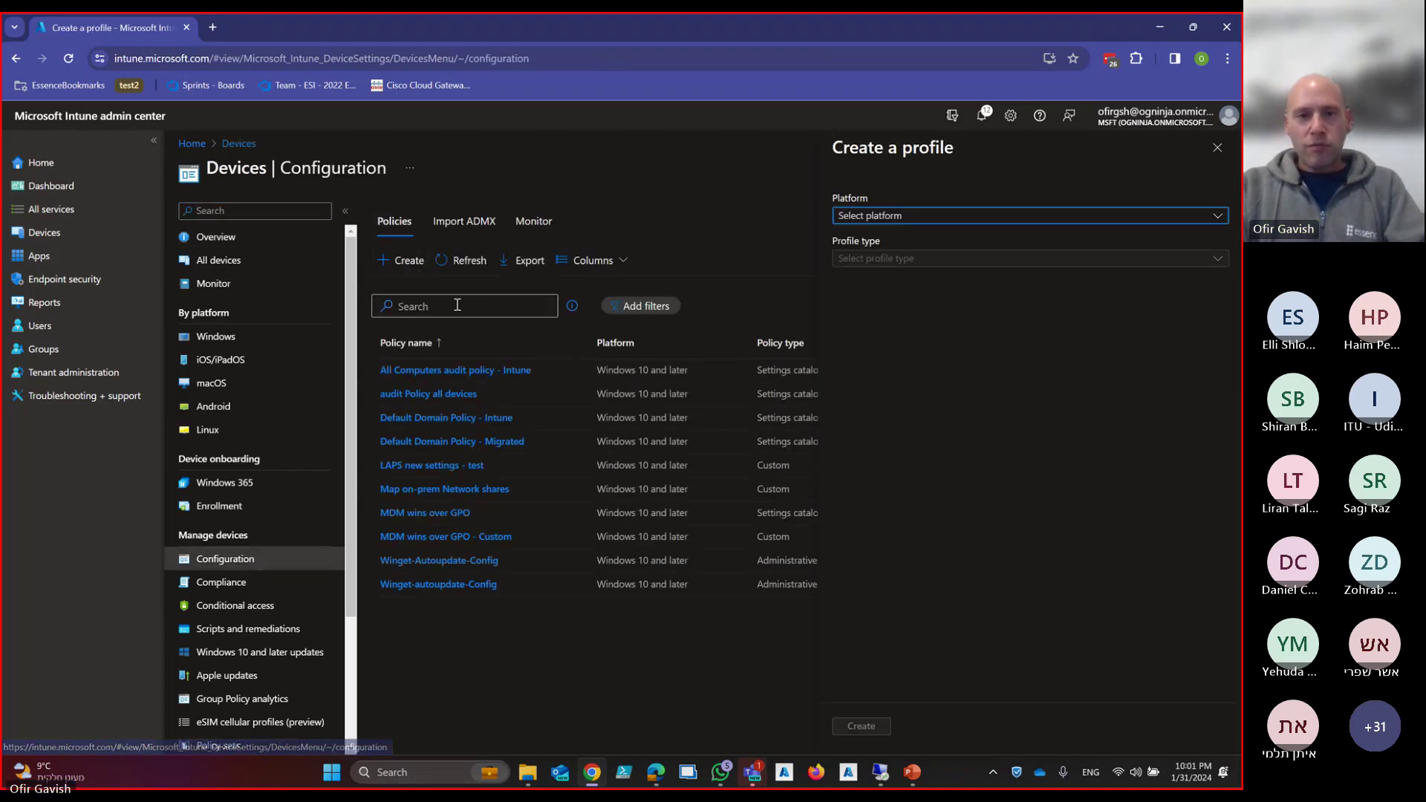
left_click(902, 216)
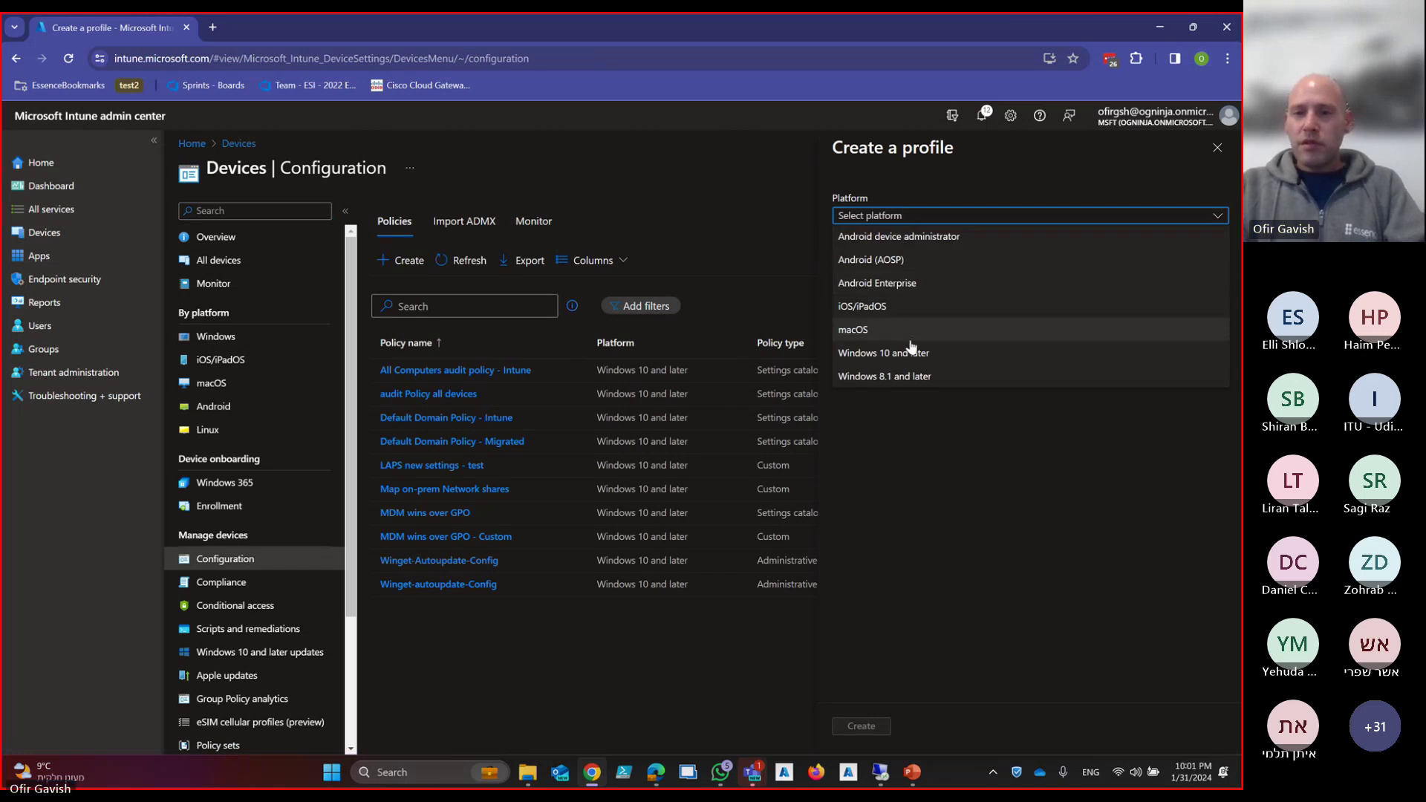
left_click(910, 347)
left_click(907, 259)
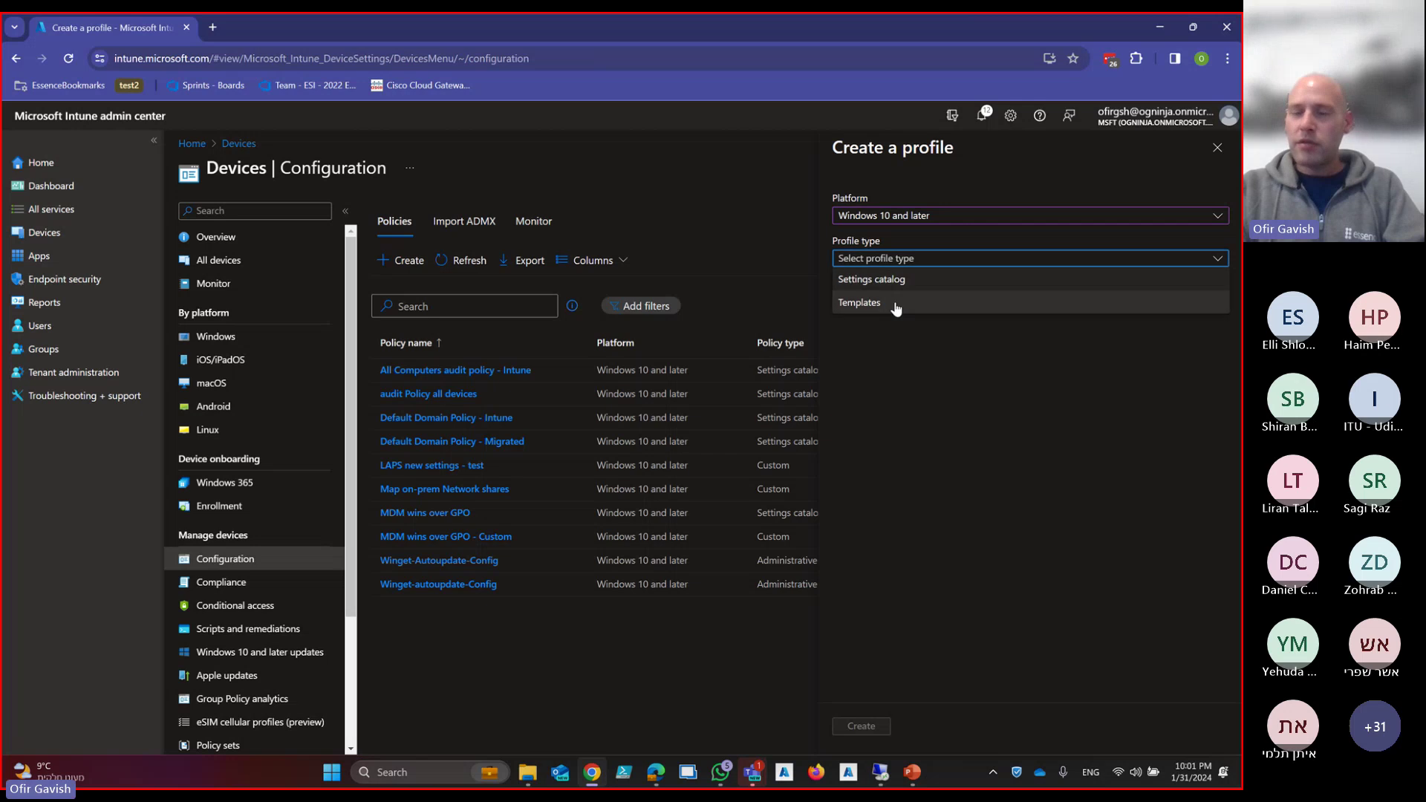
left_click(896, 302)
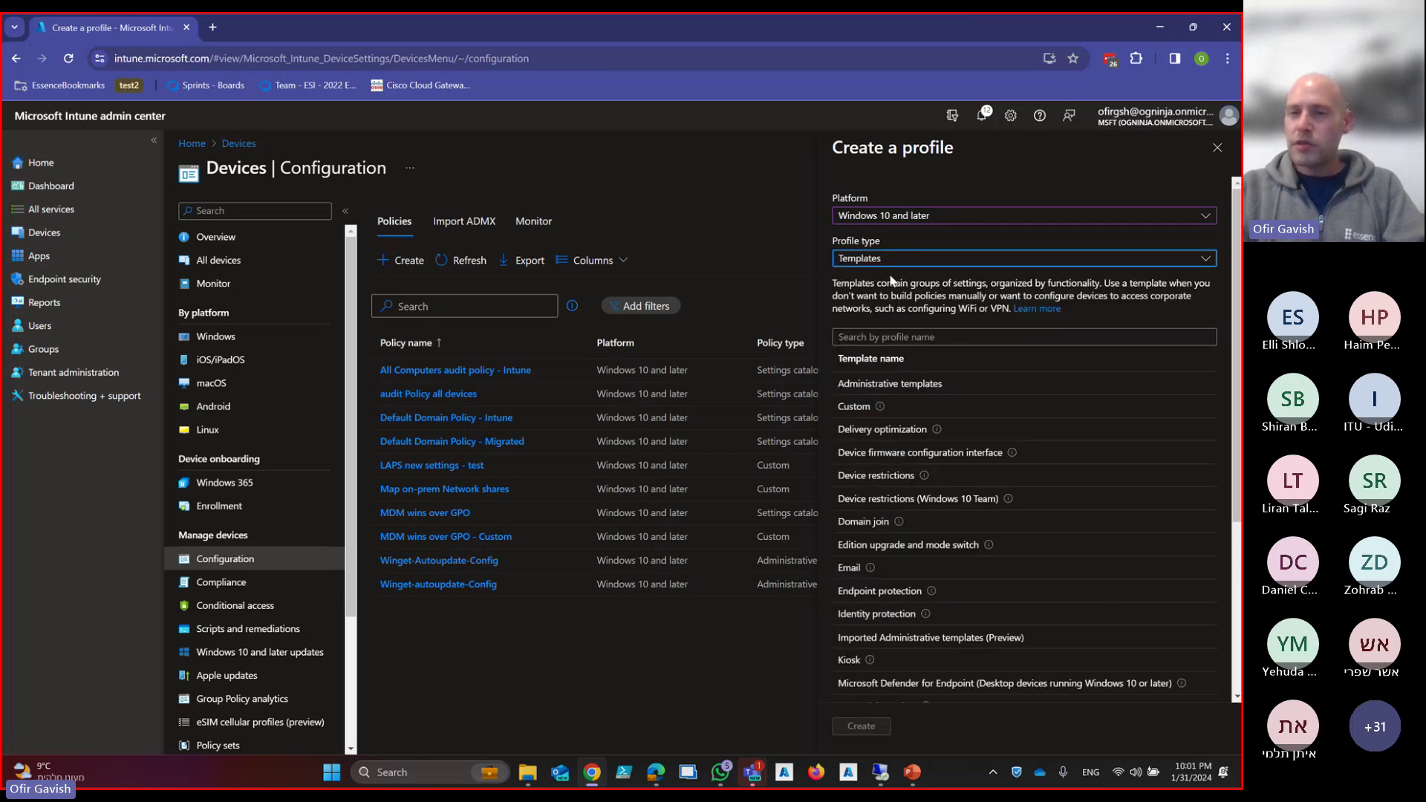
left_click(891, 259)
left_click(880, 281)
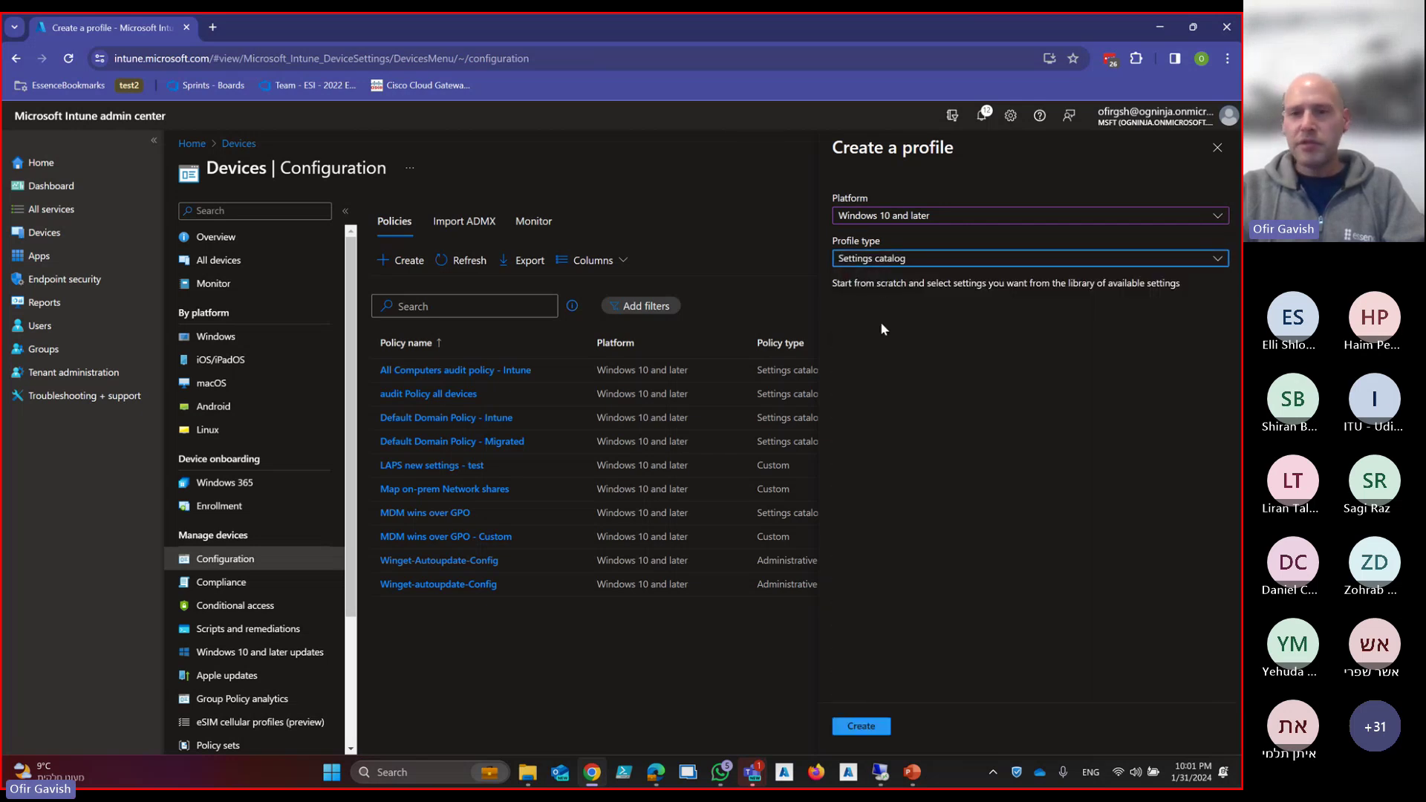
left_click(871, 726)
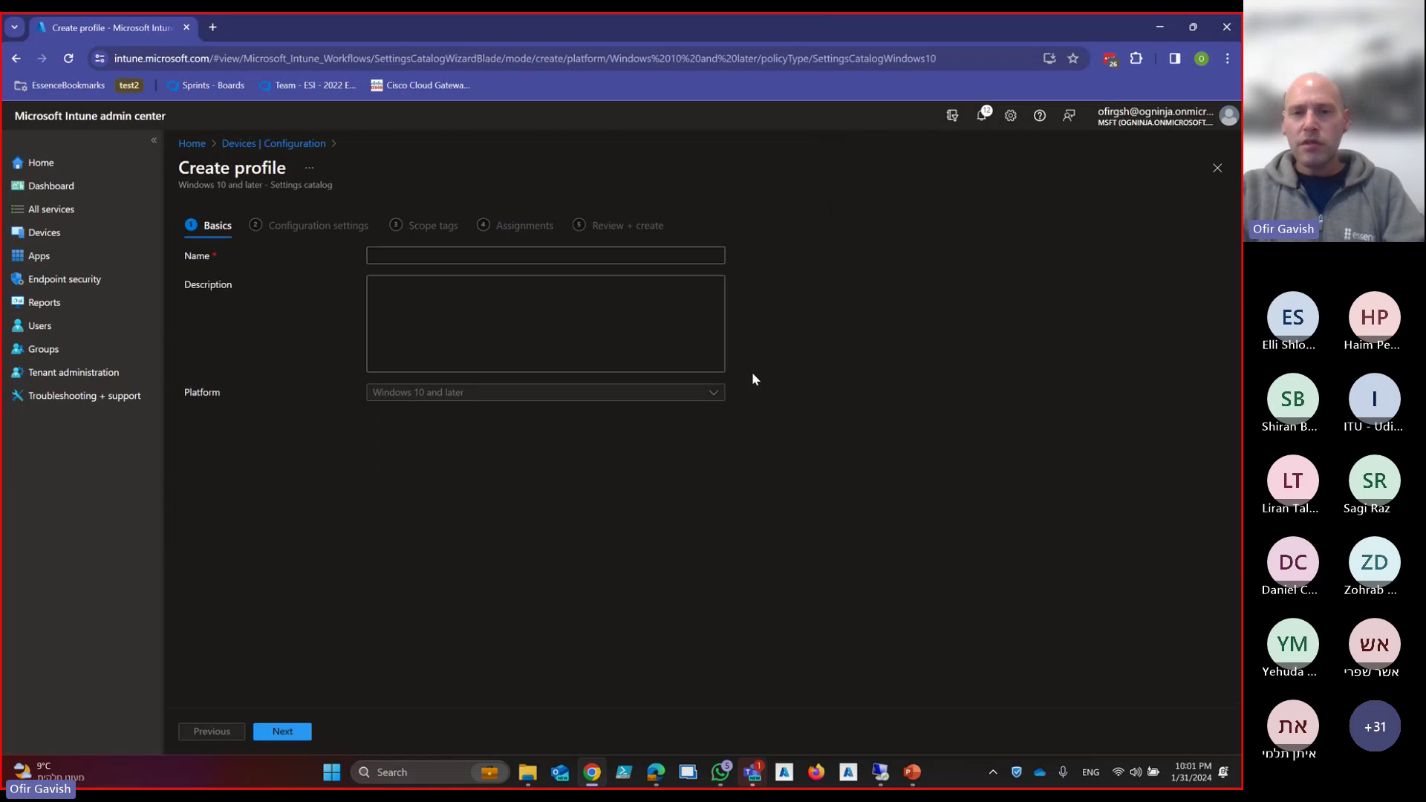
Name the new profile "Admin user enabled" and continue to its configuration settings
left_click(478, 256)
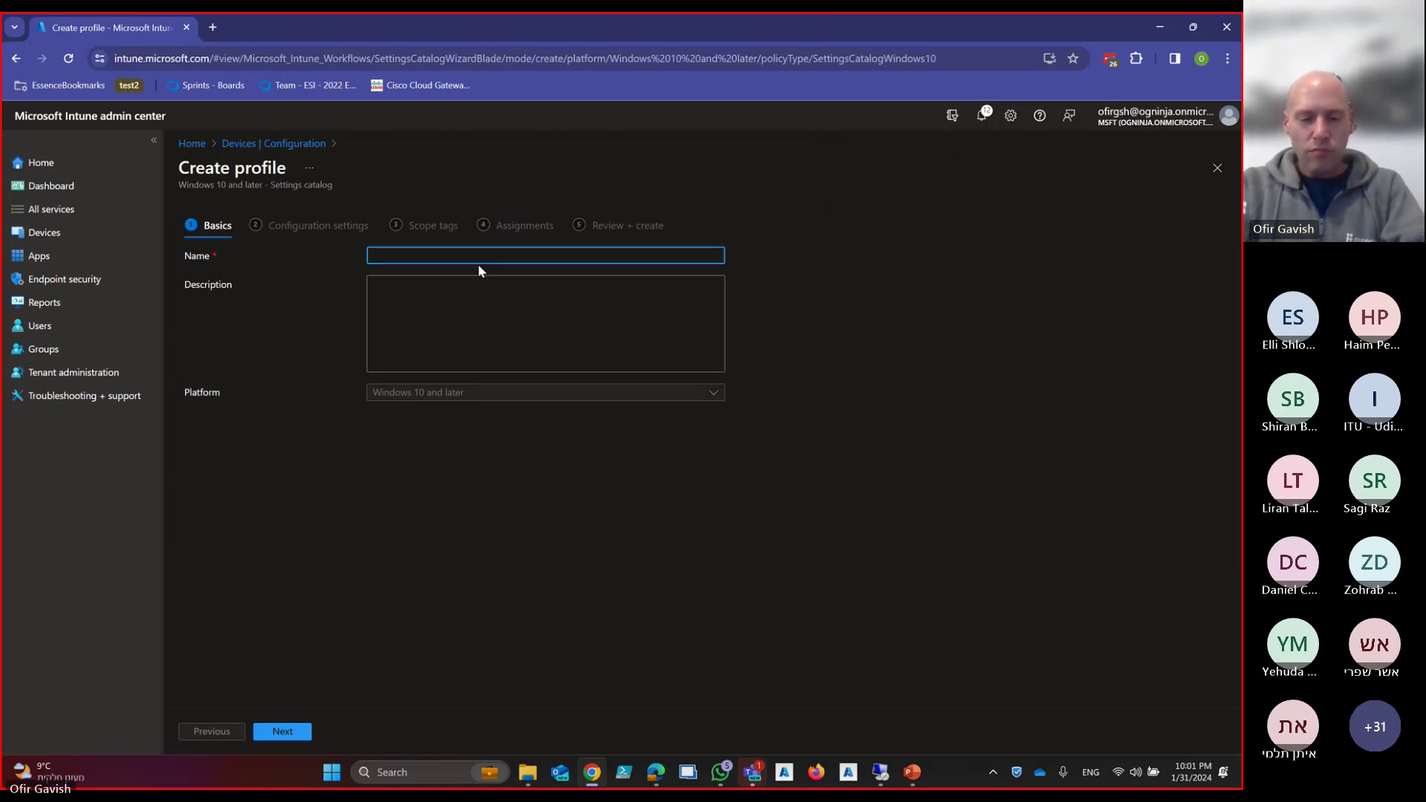
type("User")
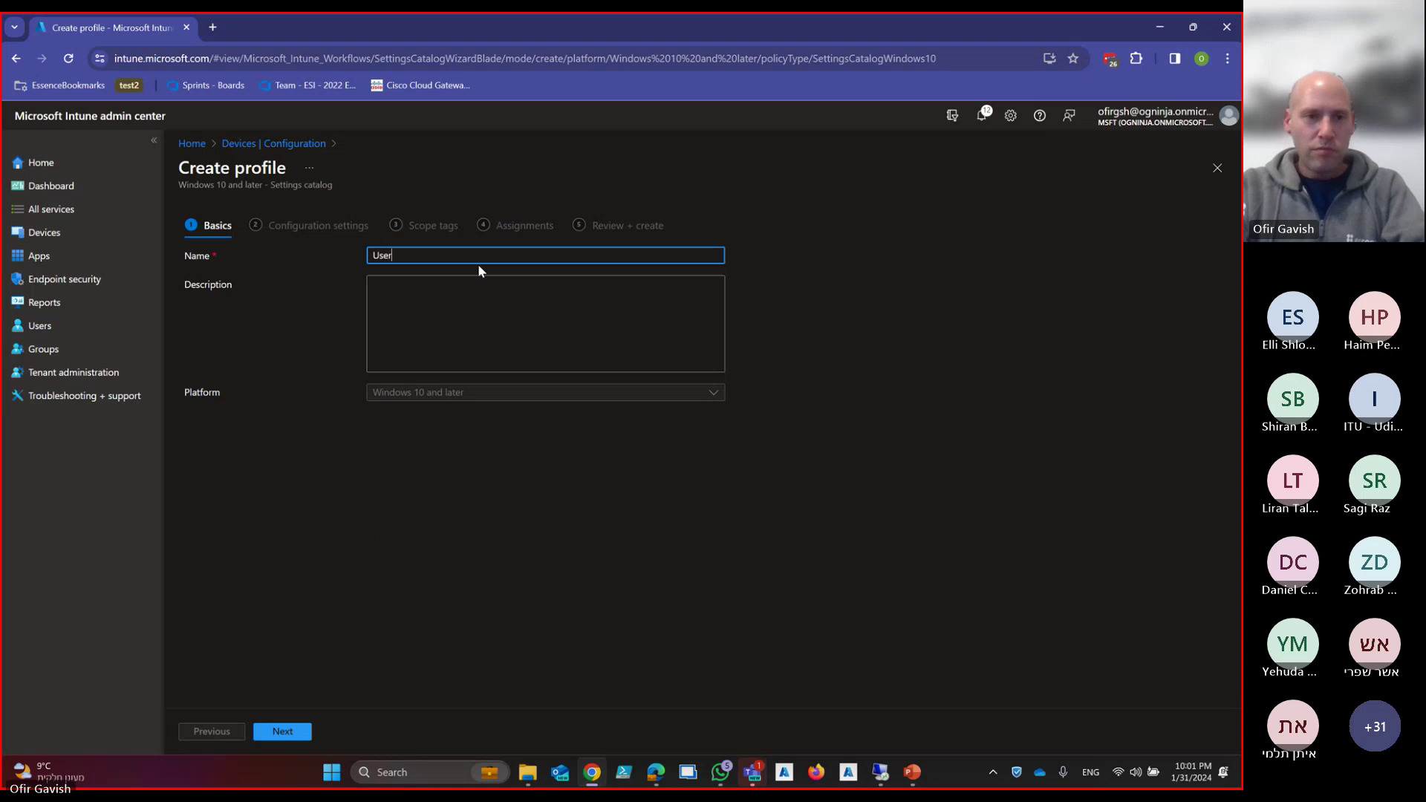
key("BackSpace")
key("BackSpace")
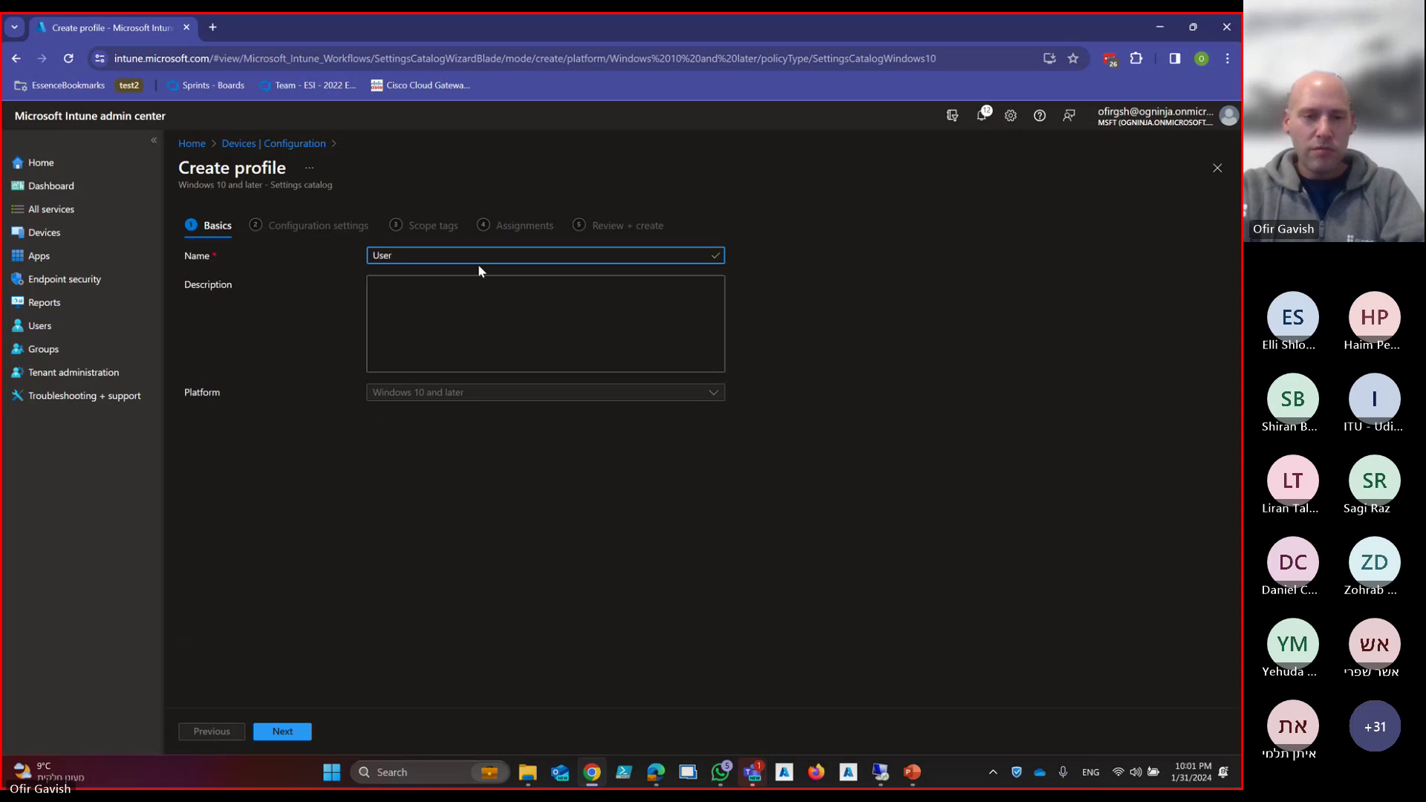
key("BackSpace")
key("BackSpace")
type("Admin")
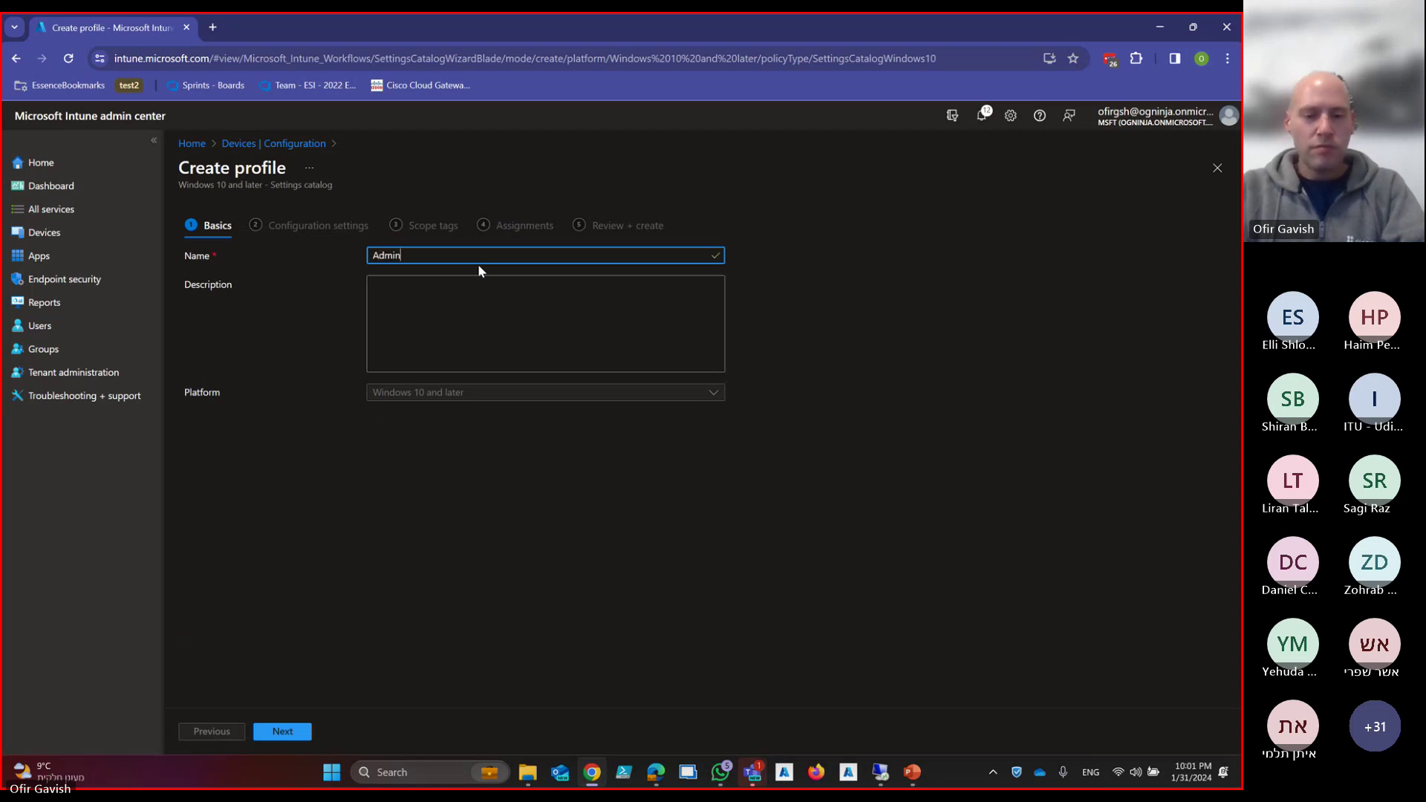
type(" user enabl")
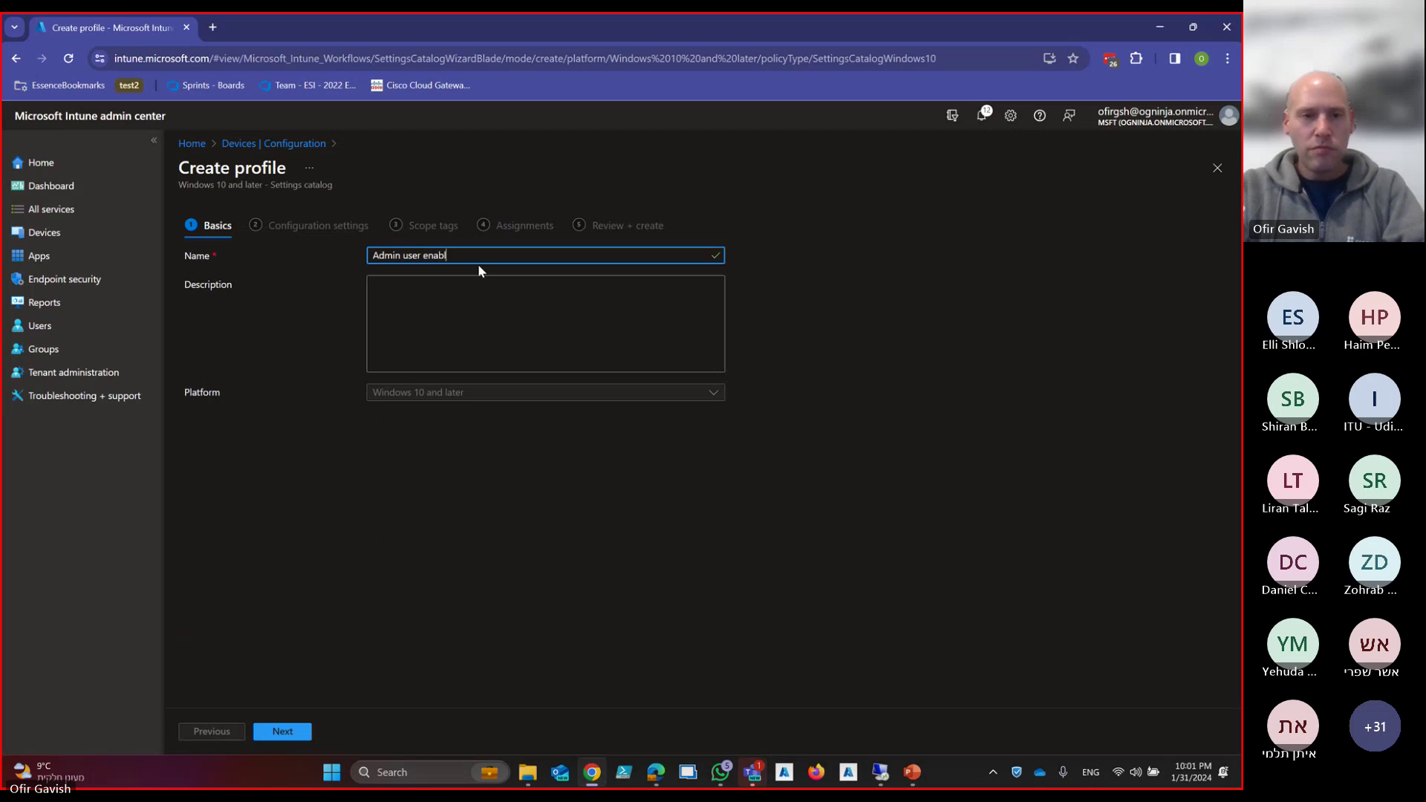
type("ed")
left_click(276, 730)
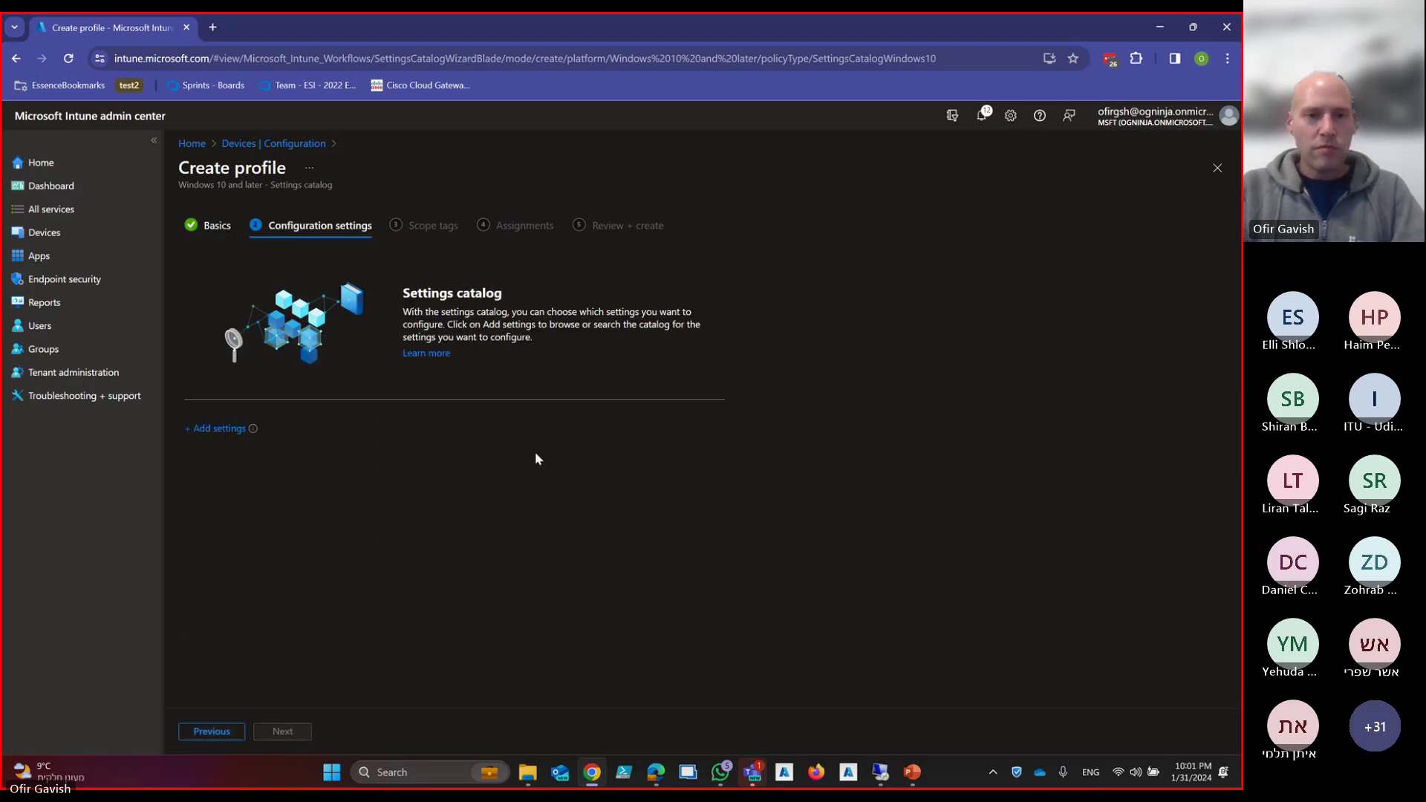
Start adding settings to the profile and search the settings picker for "user"
left_click(236, 429)
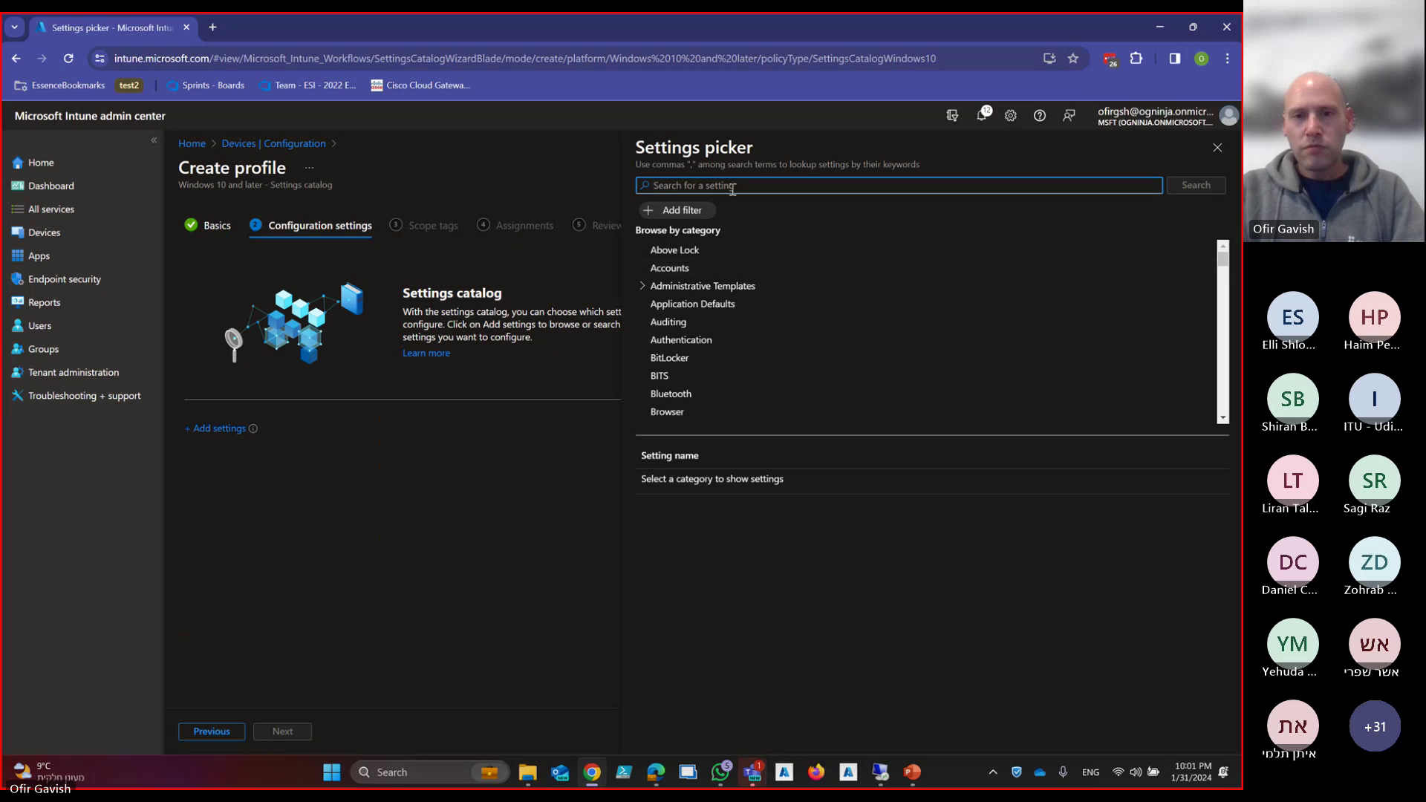
type("usee")
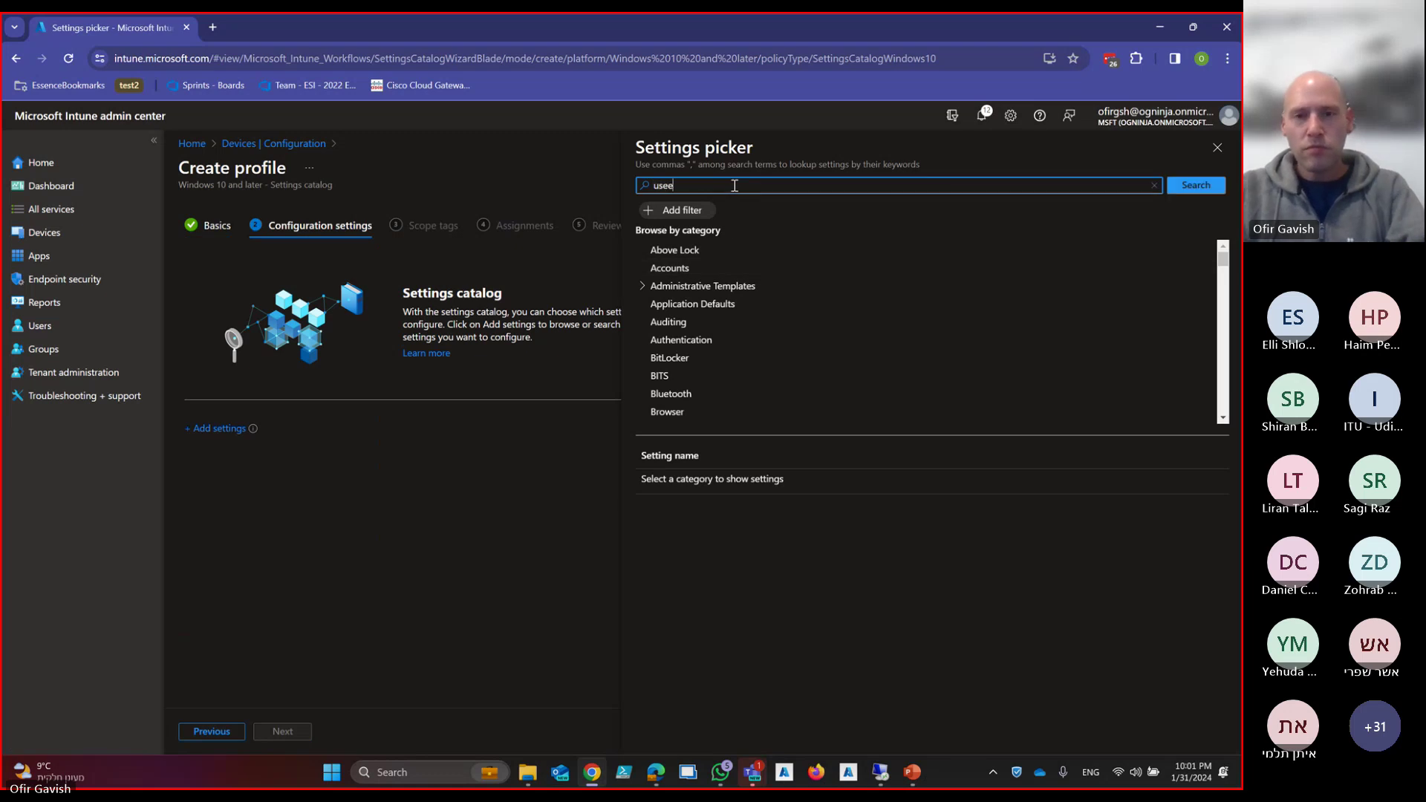
key("BackSpace")
type("r")
key("Return")
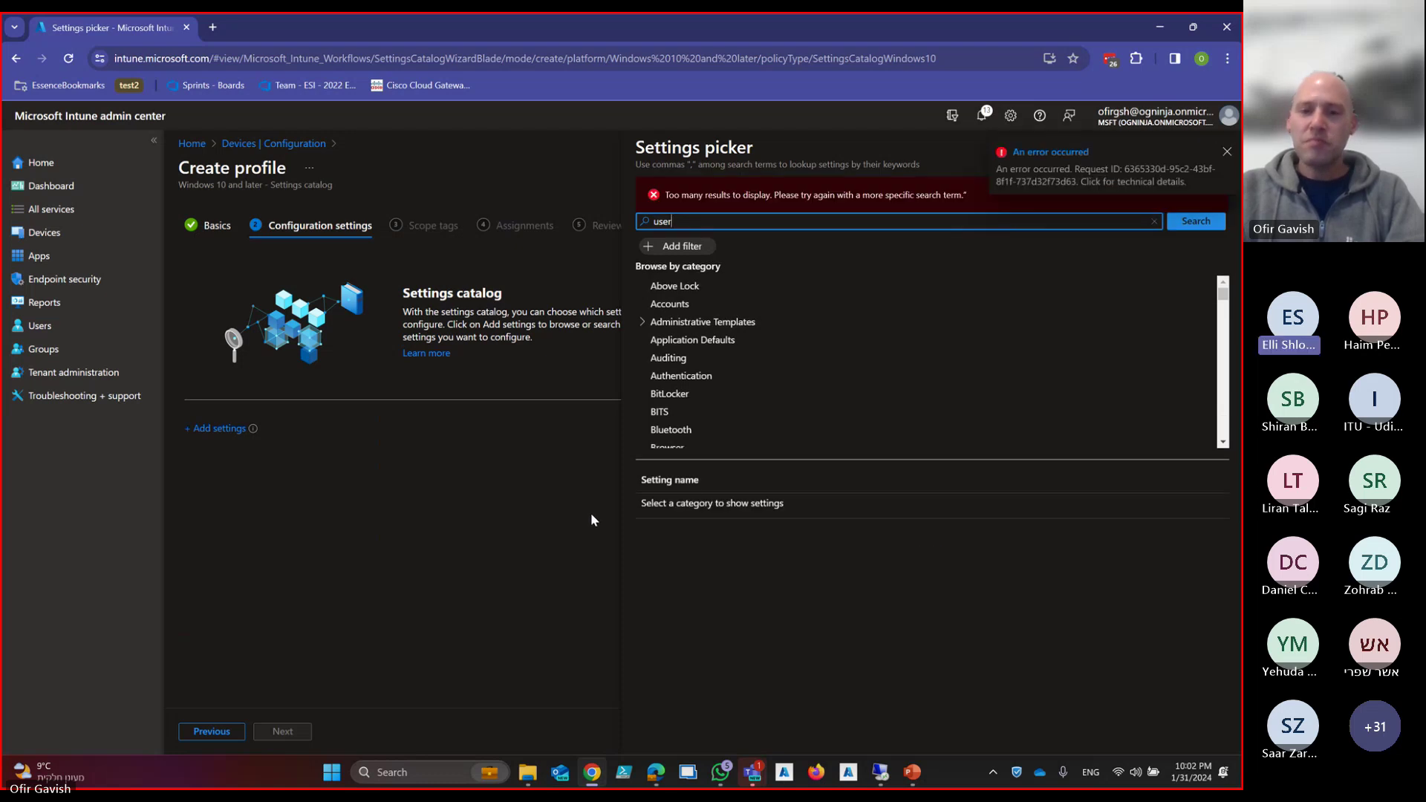
Dismiss the error notification and clear the search term from the settings picker
left_click(1226, 152)
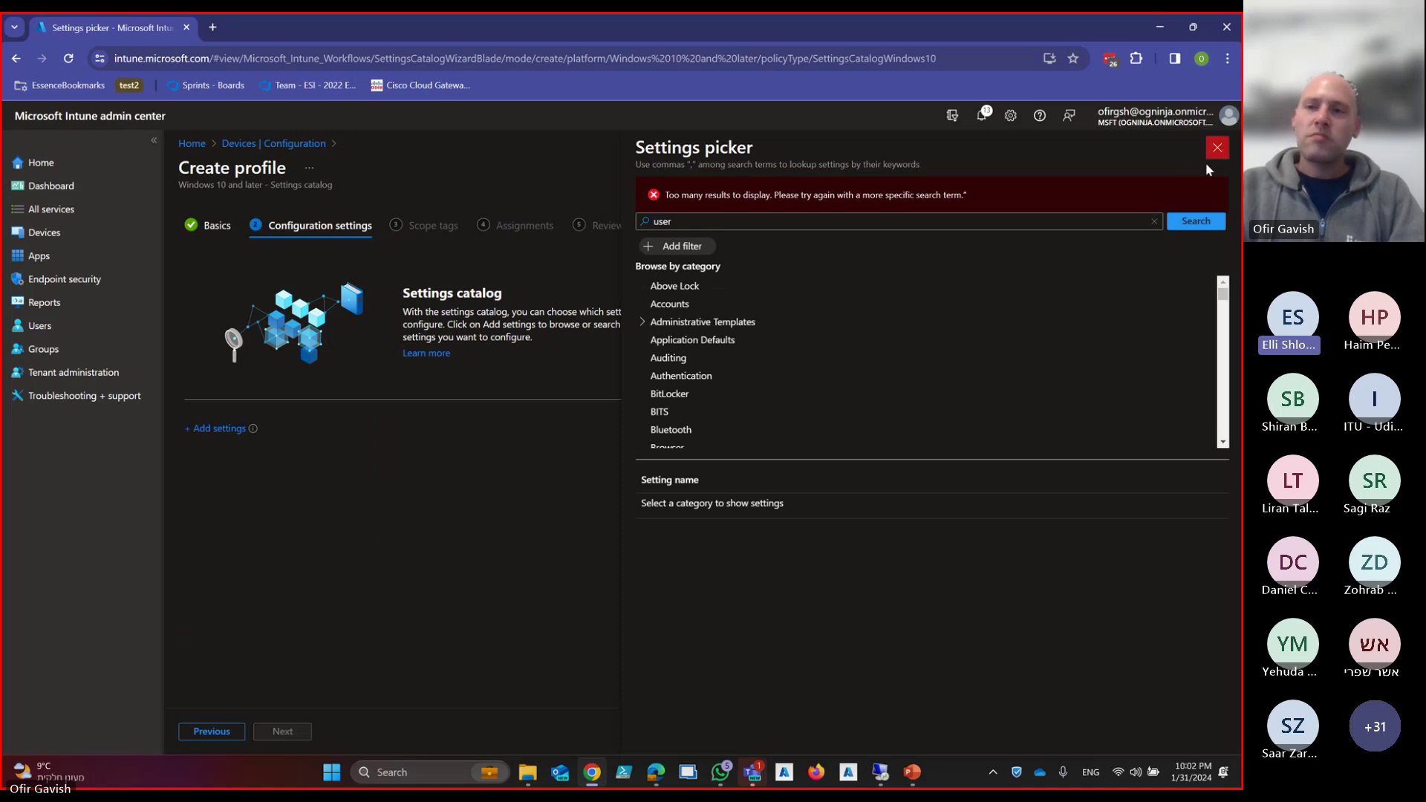
left_click(678, 224)
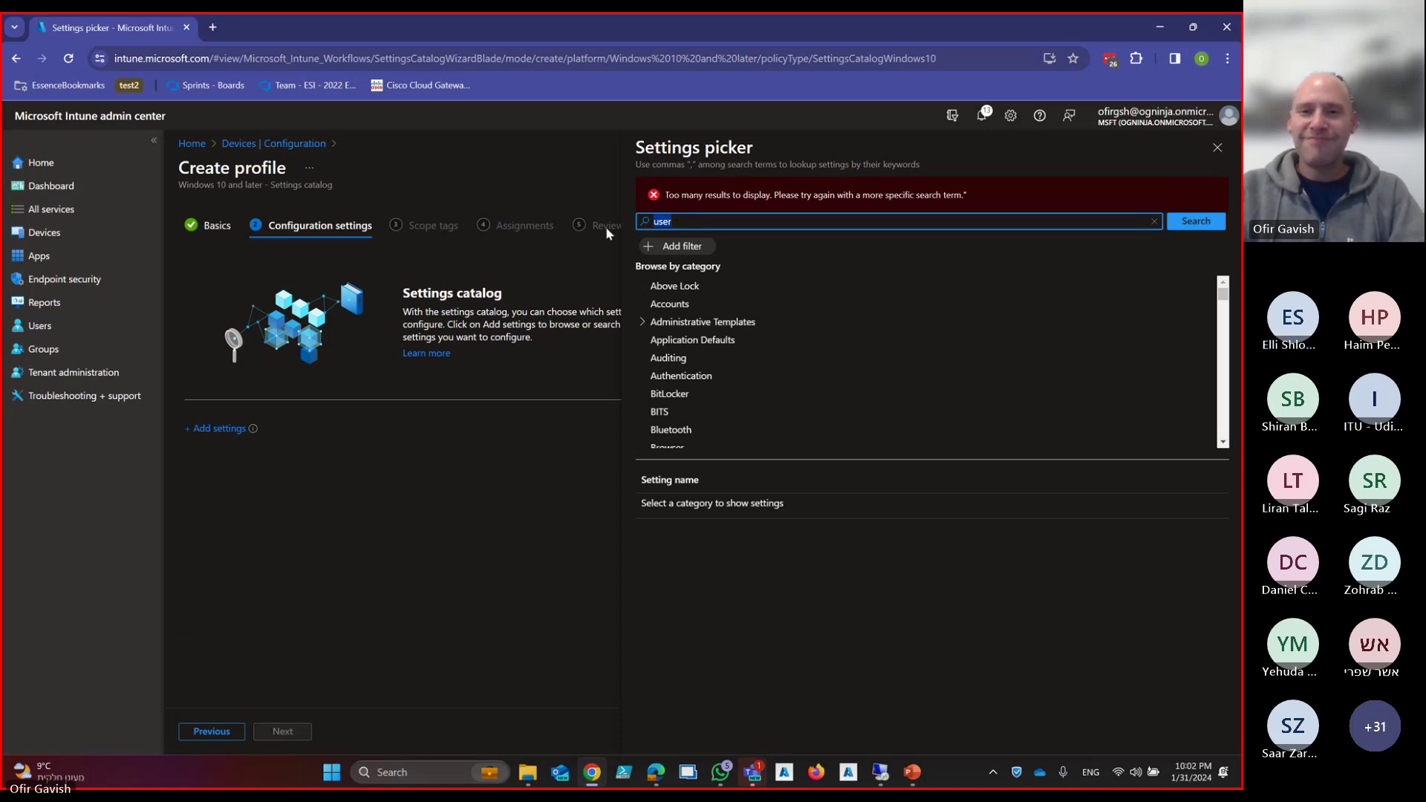
key("BackSpace")
key("BackSpace")
key("BackSpace")
key("BackSpace")
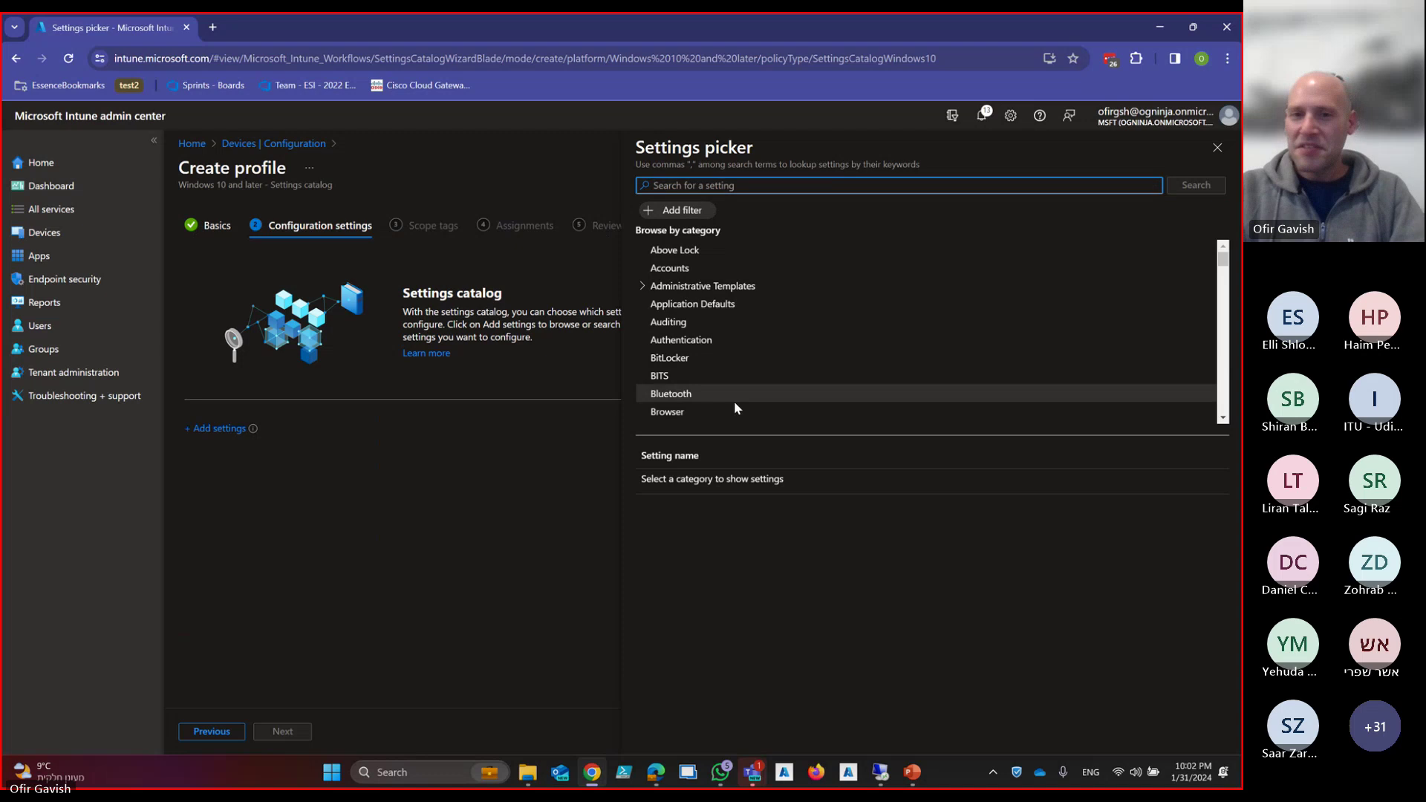
Browse the settings picker categories, examining the Accounts settings and the System subcategories under Administrative Templates
left_click(641, 285)
left_click(661, 267)
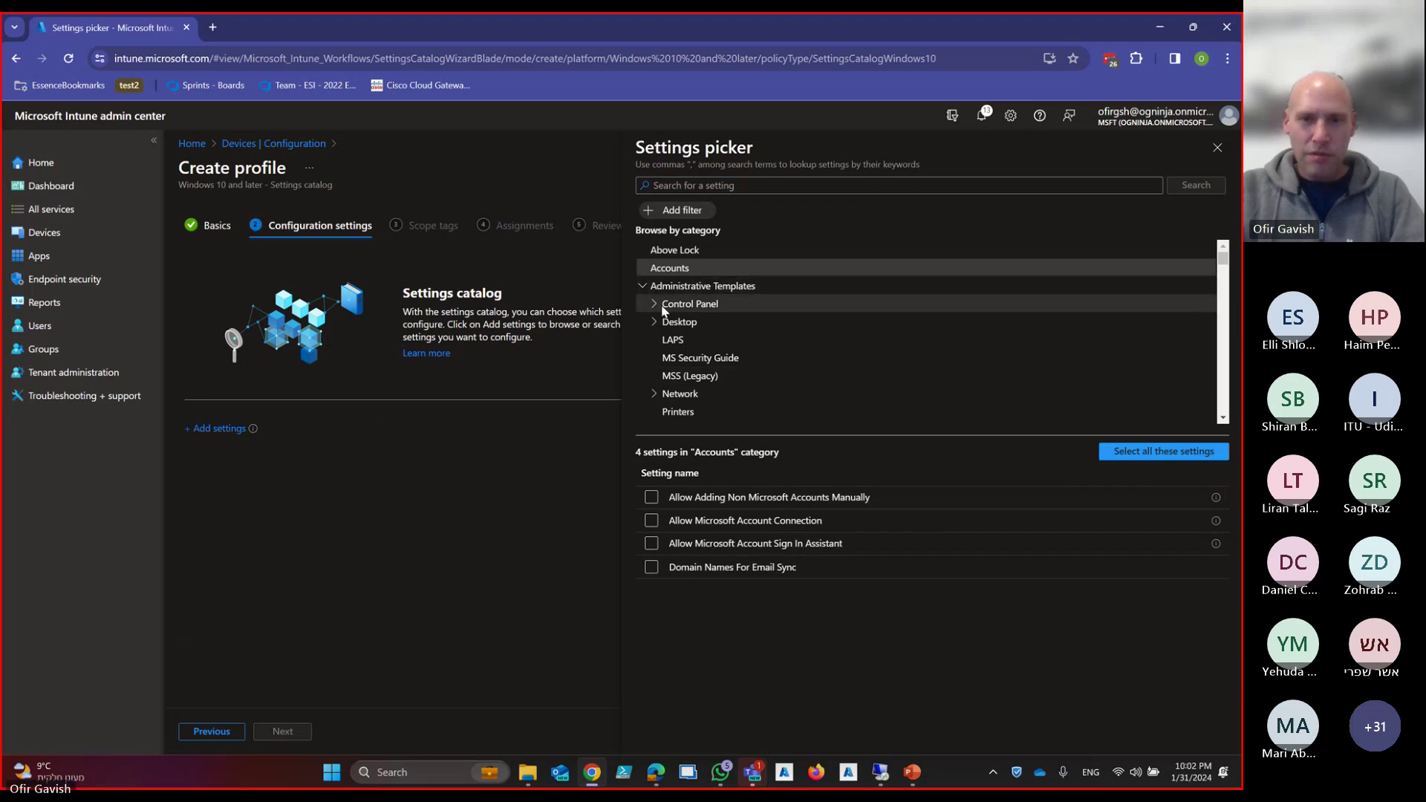
scroll(661, 319, "down", 3)
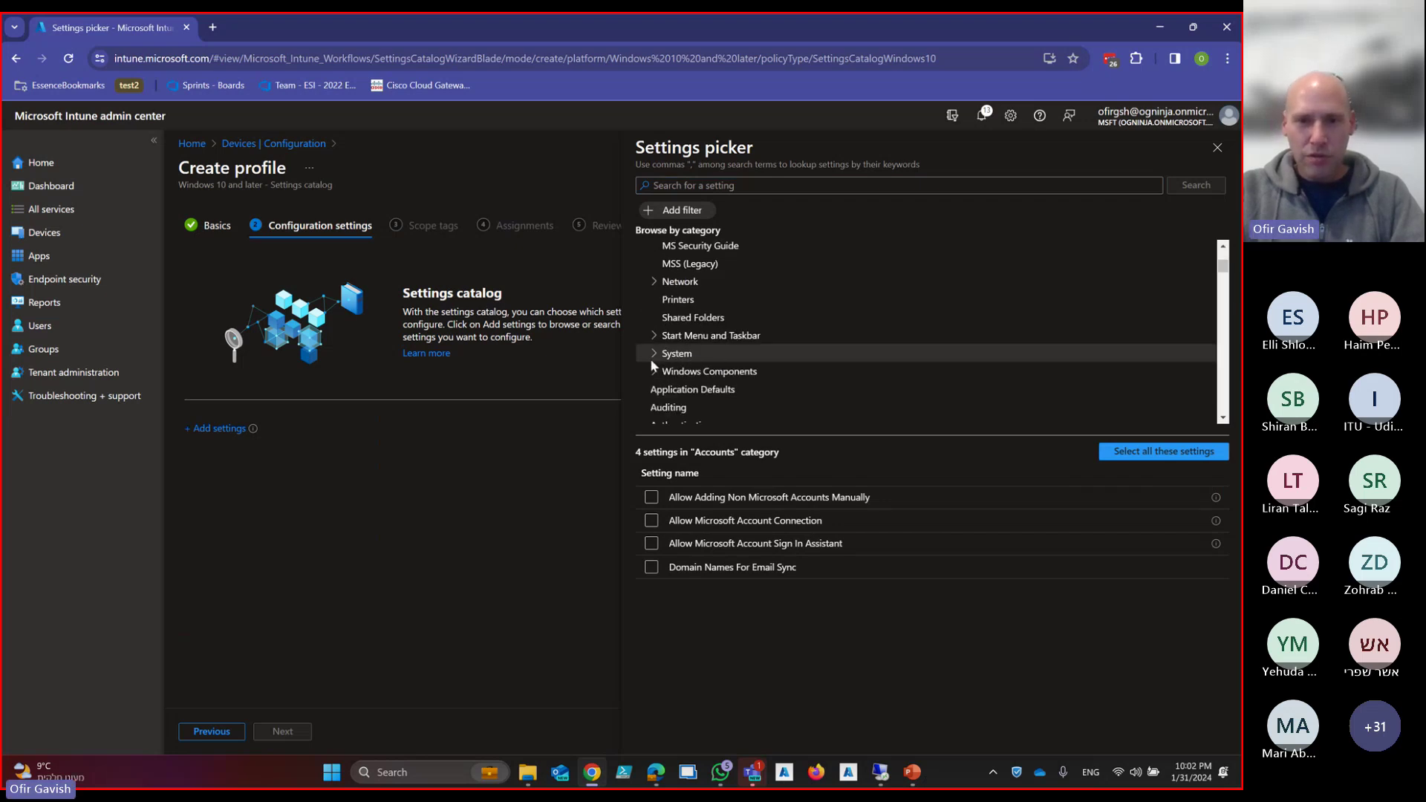
left_click(654, 355)
scroll(664, 367, "down", 3)
scroll(664, 367, "down", 8)
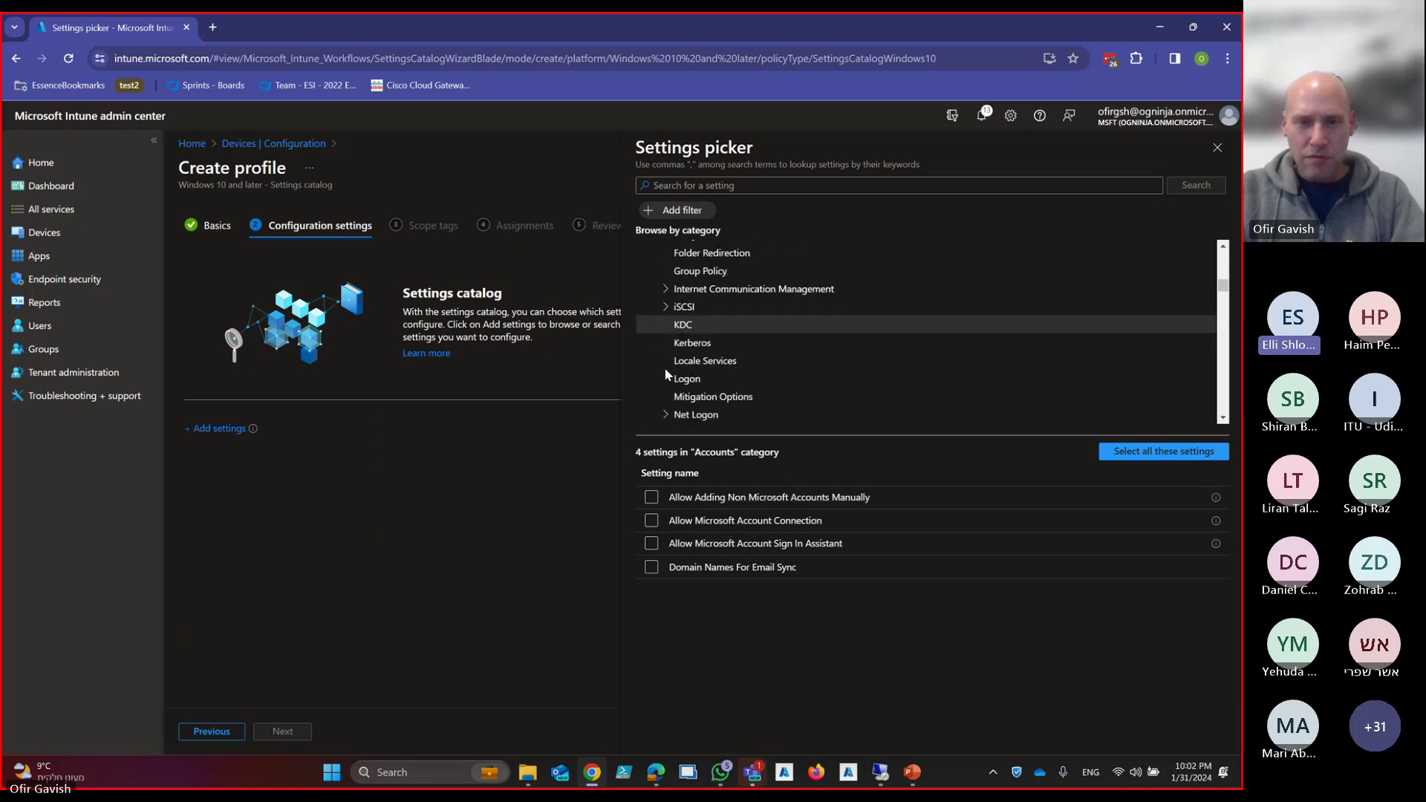
scroll(664, 367, "up", 2)
scroll(664, 367, "down", 3)
scroll(664, 367, "down", 5)
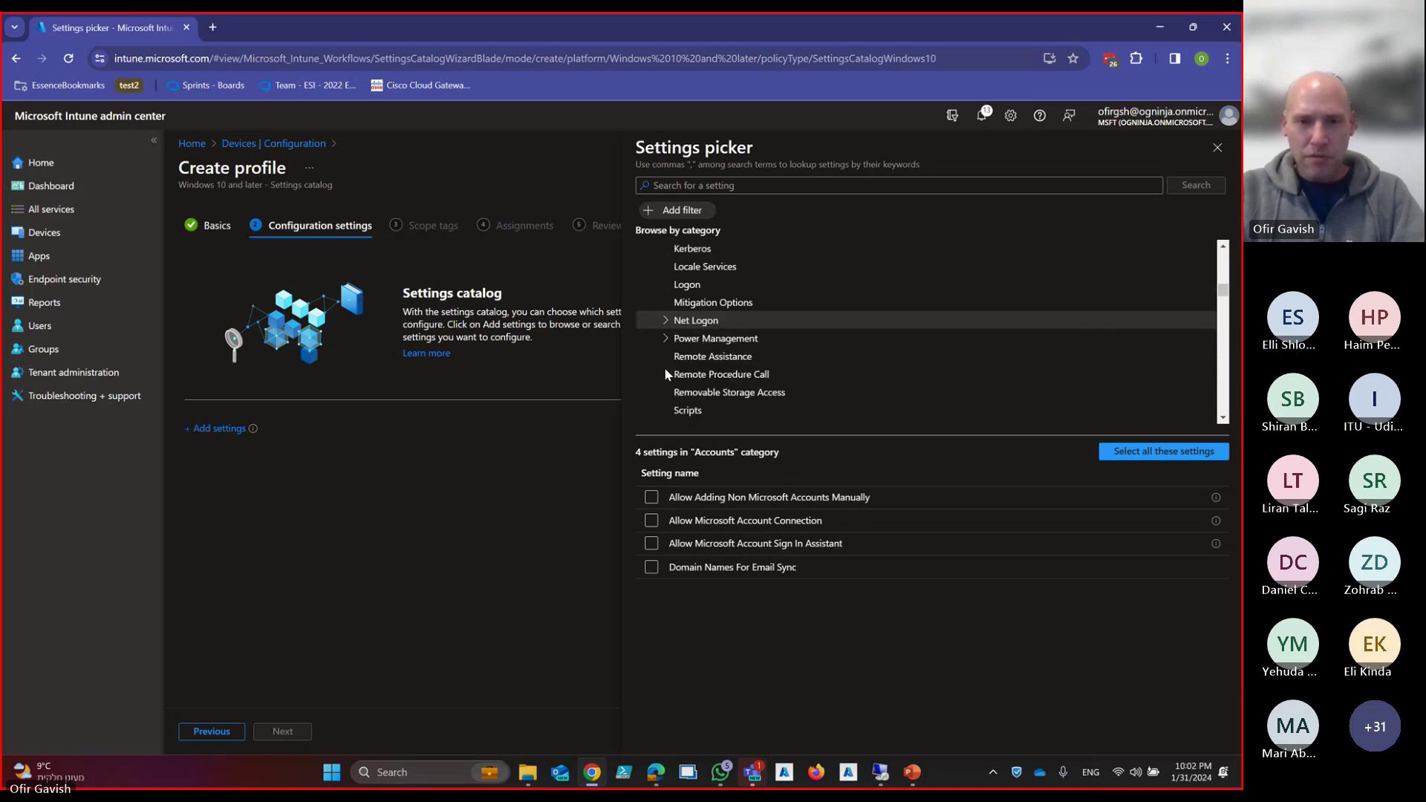
scroll(664, 367, "down", 4)
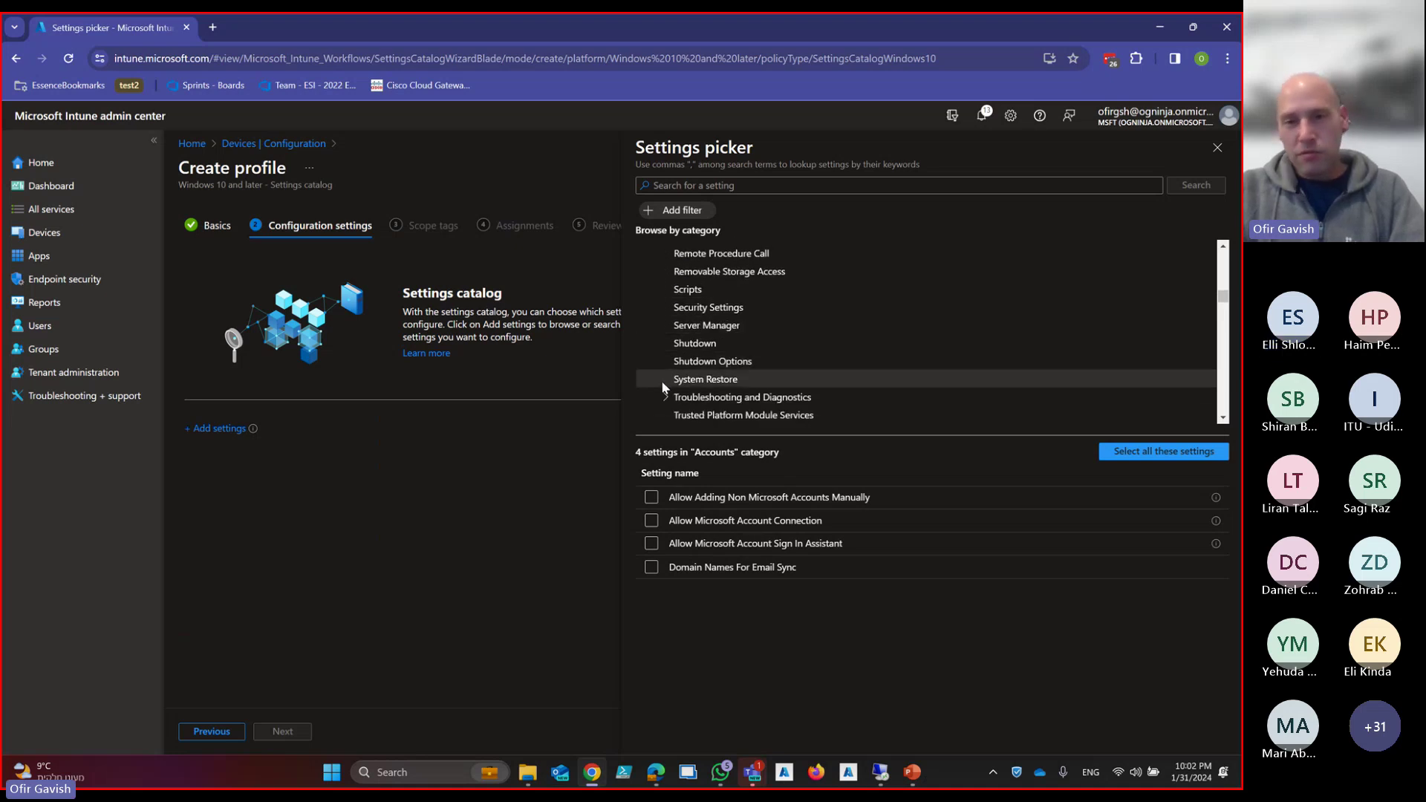
Switch to the Microsoft Azure portal app, choose the already signed-in account, and load the Intune admin center home page with its full navigation
left_click(784, 773)
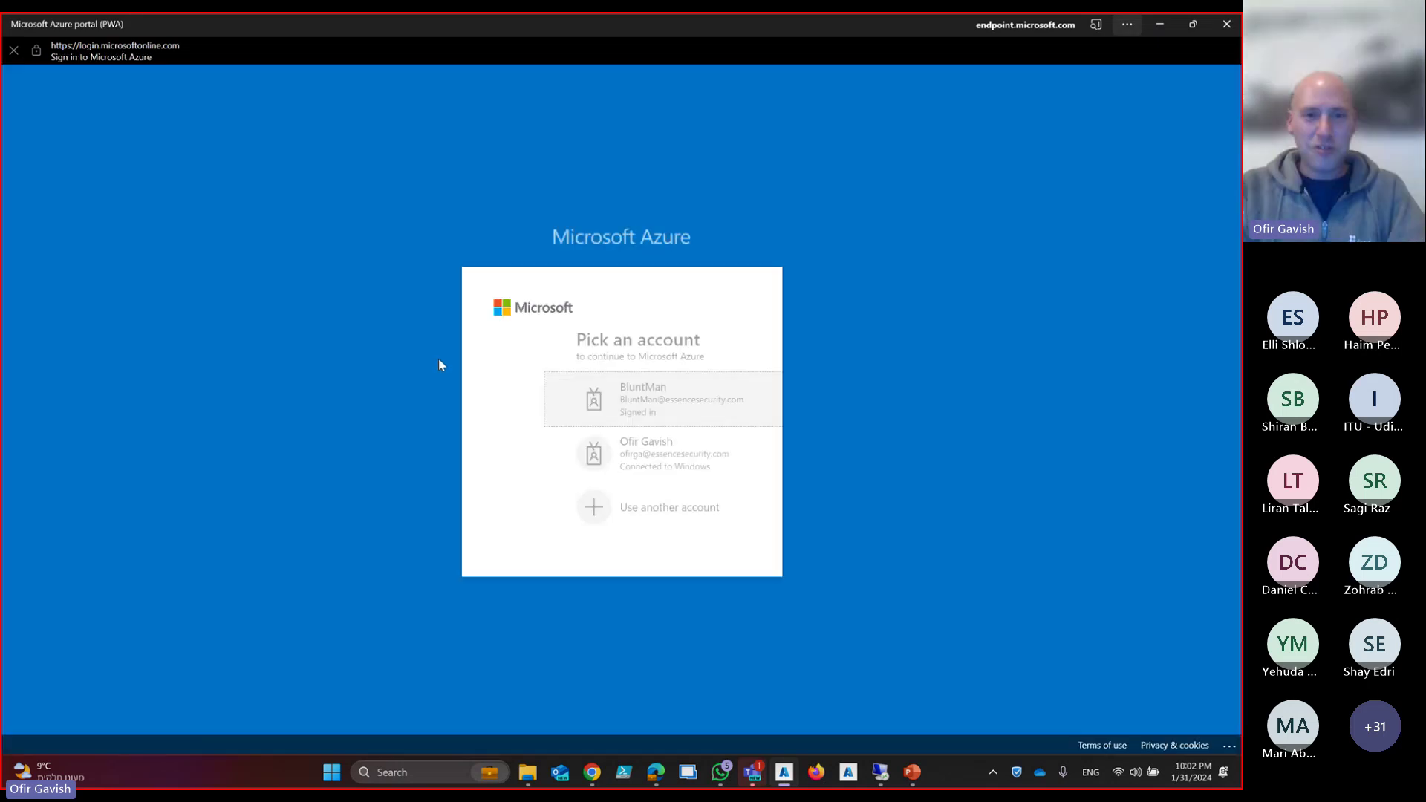
left_click(582, 405)
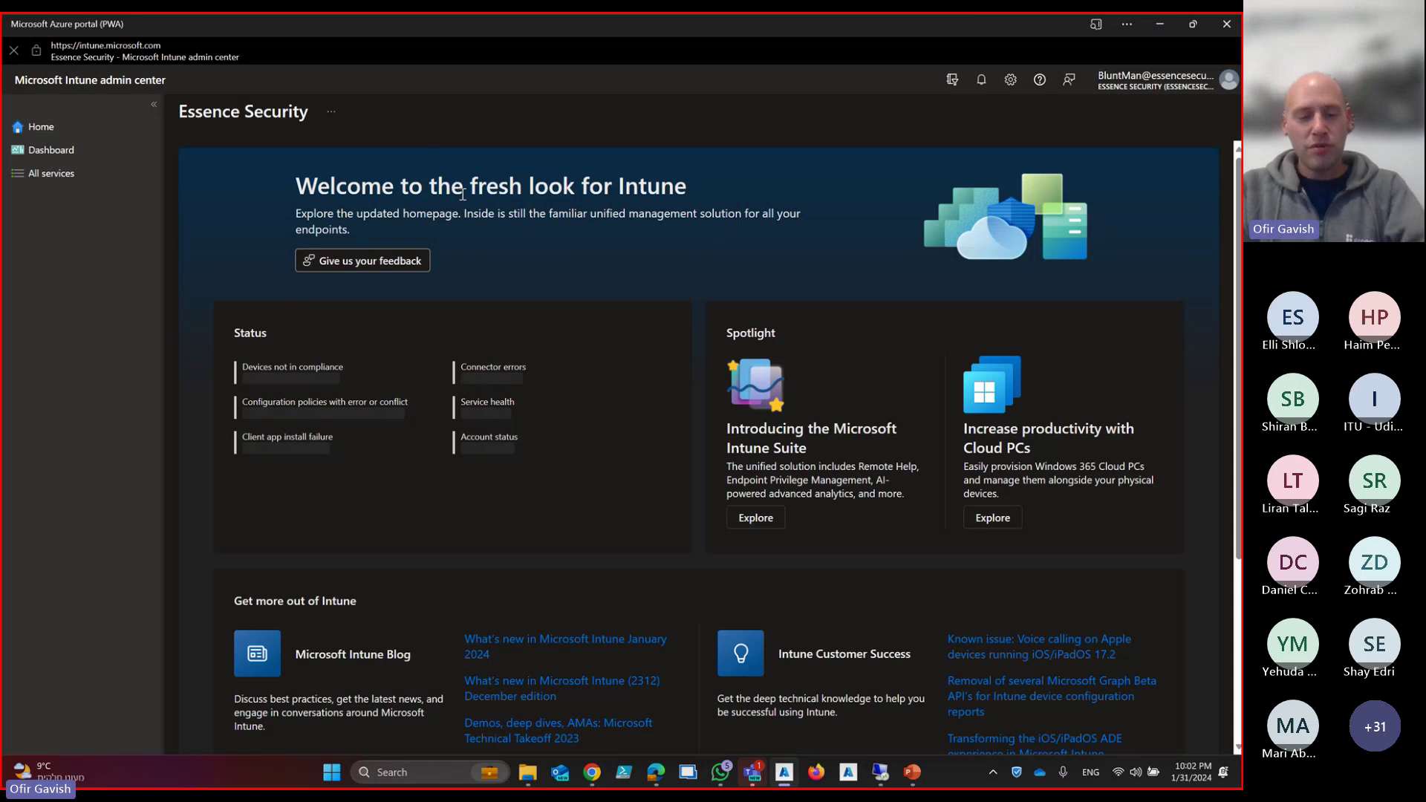
left_click(18, 176)
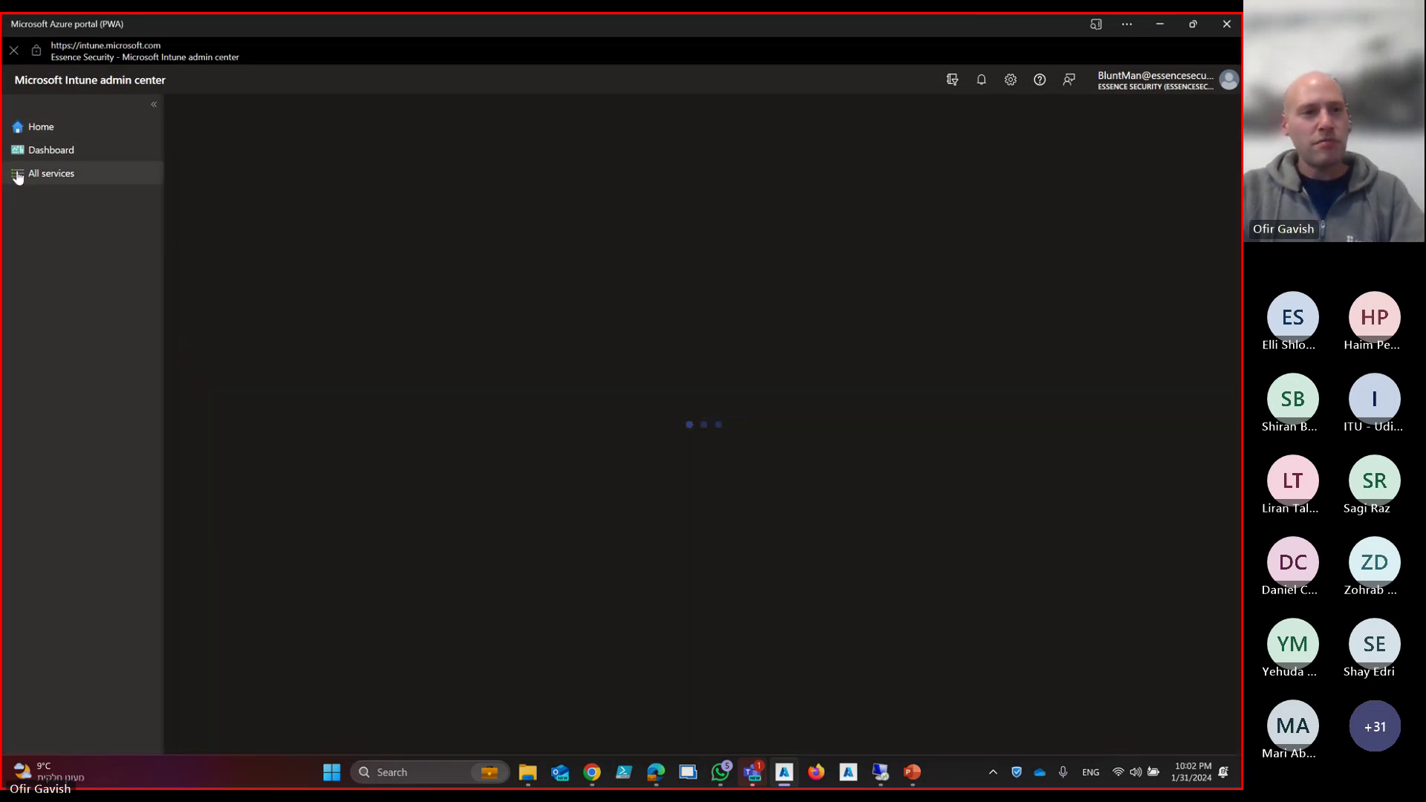
left_click(53, 134)
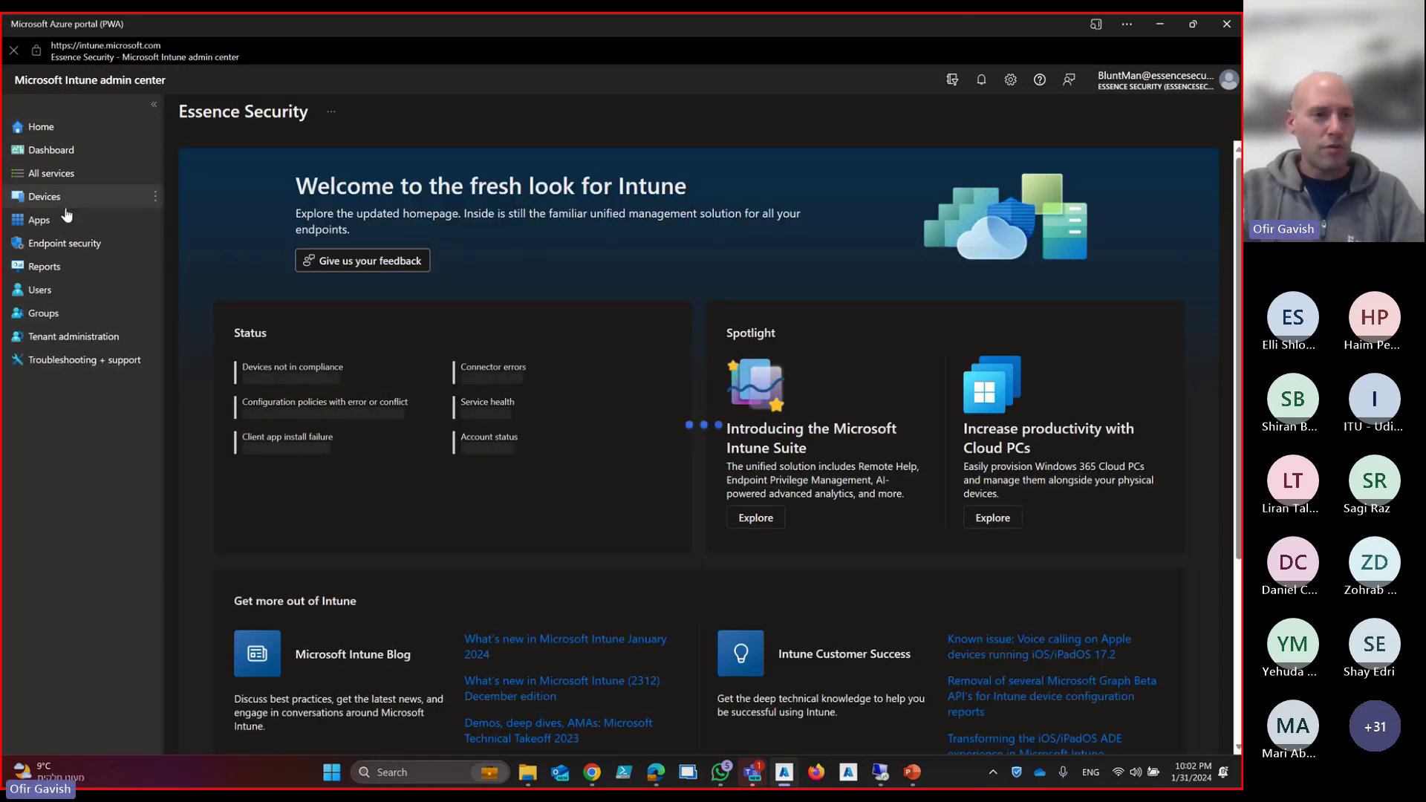
Try to open the Configuration profiles under Devices in this tenant, and close the portal window
left_click(63, 197)
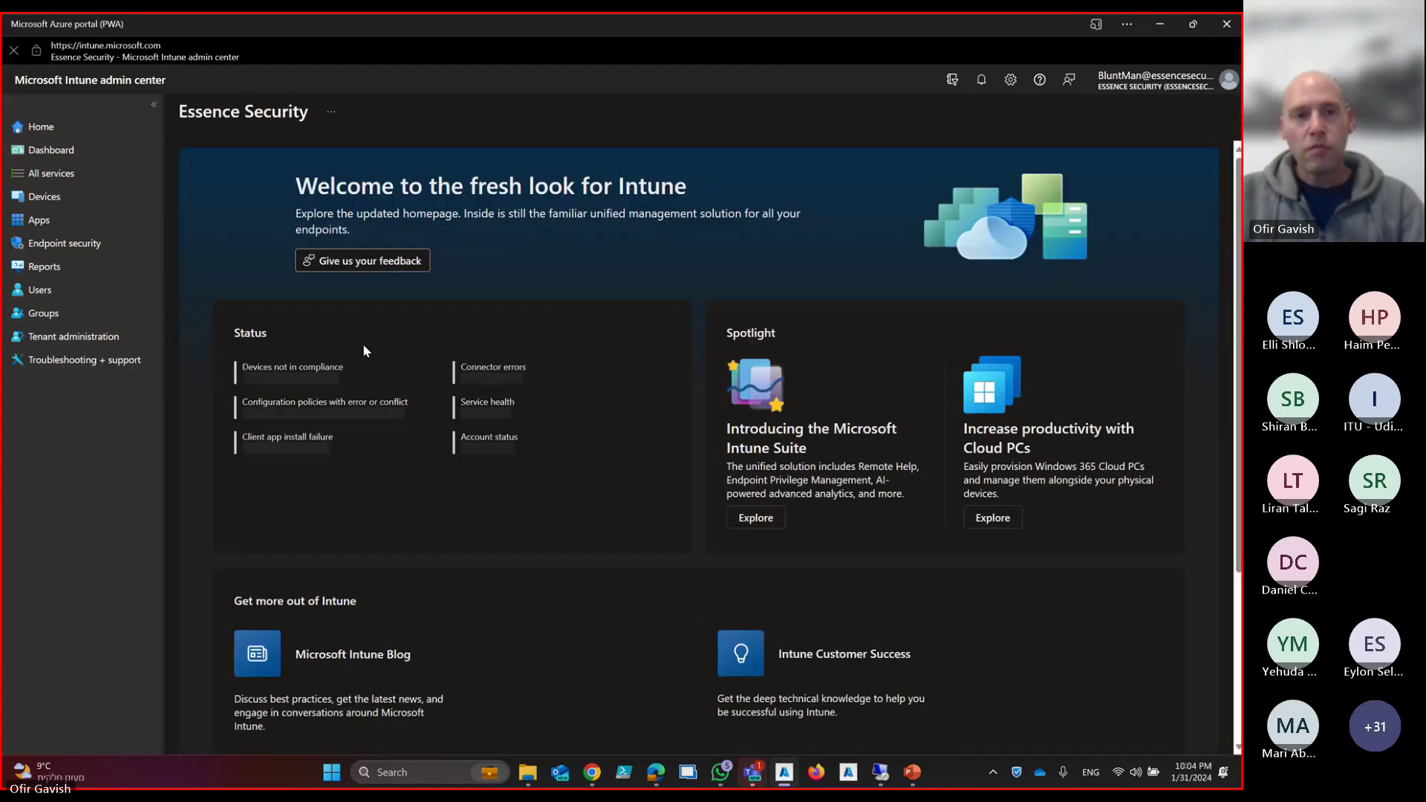
left_click(43, 196)
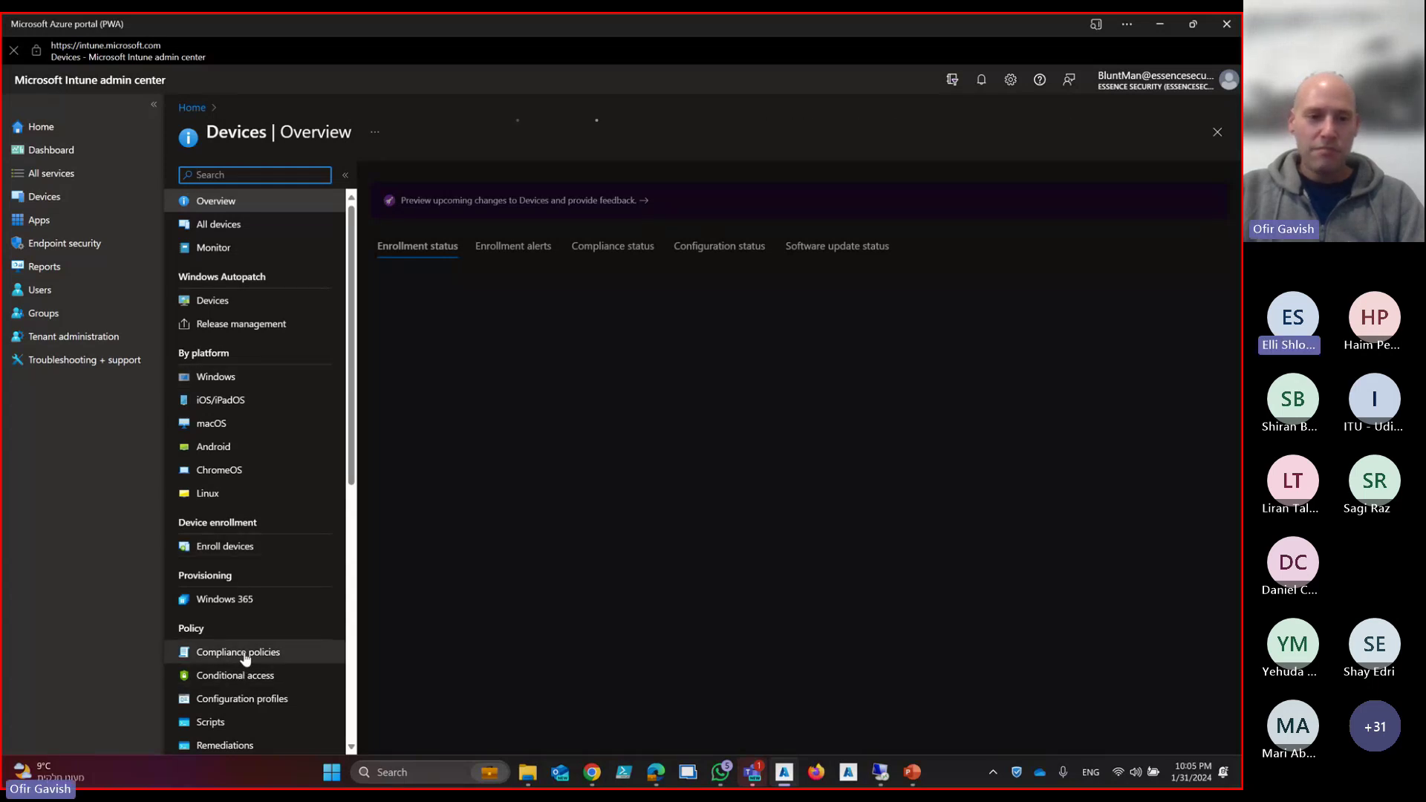
left_click(245, 698)
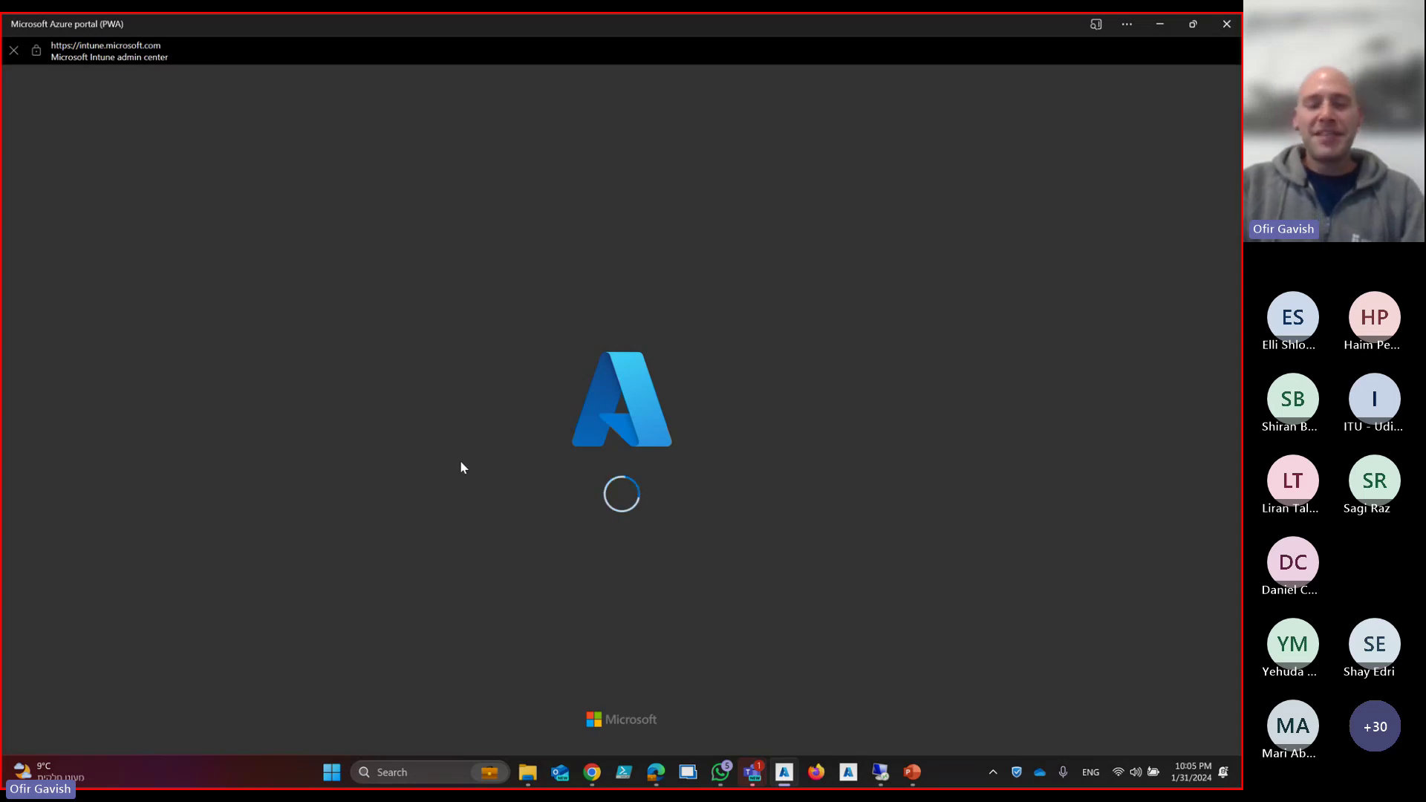
left_click(1226, 24)
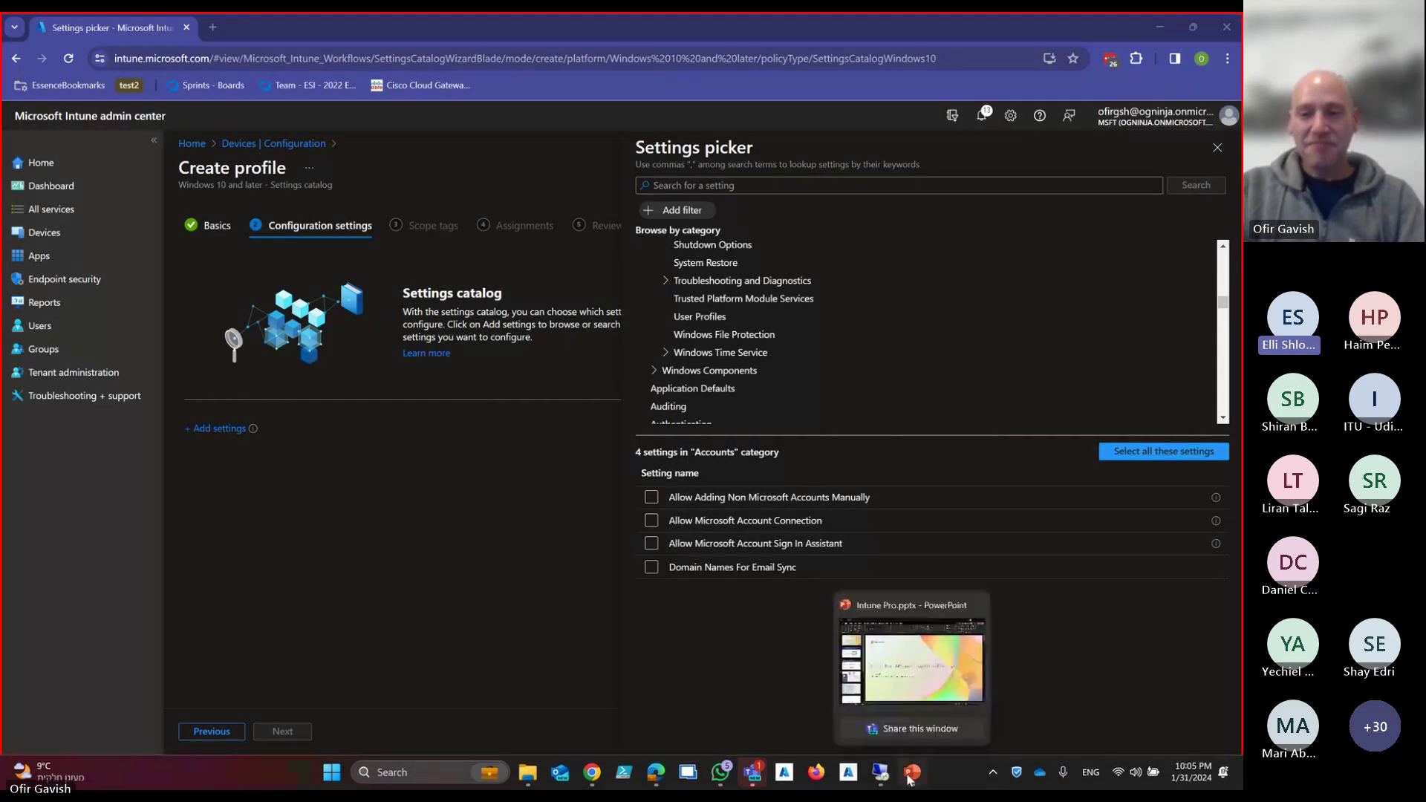
Switch to Intune Pro.pptx in PowerPoint, show its title slide as a slide show, and exit the show
left_click(910, 776)
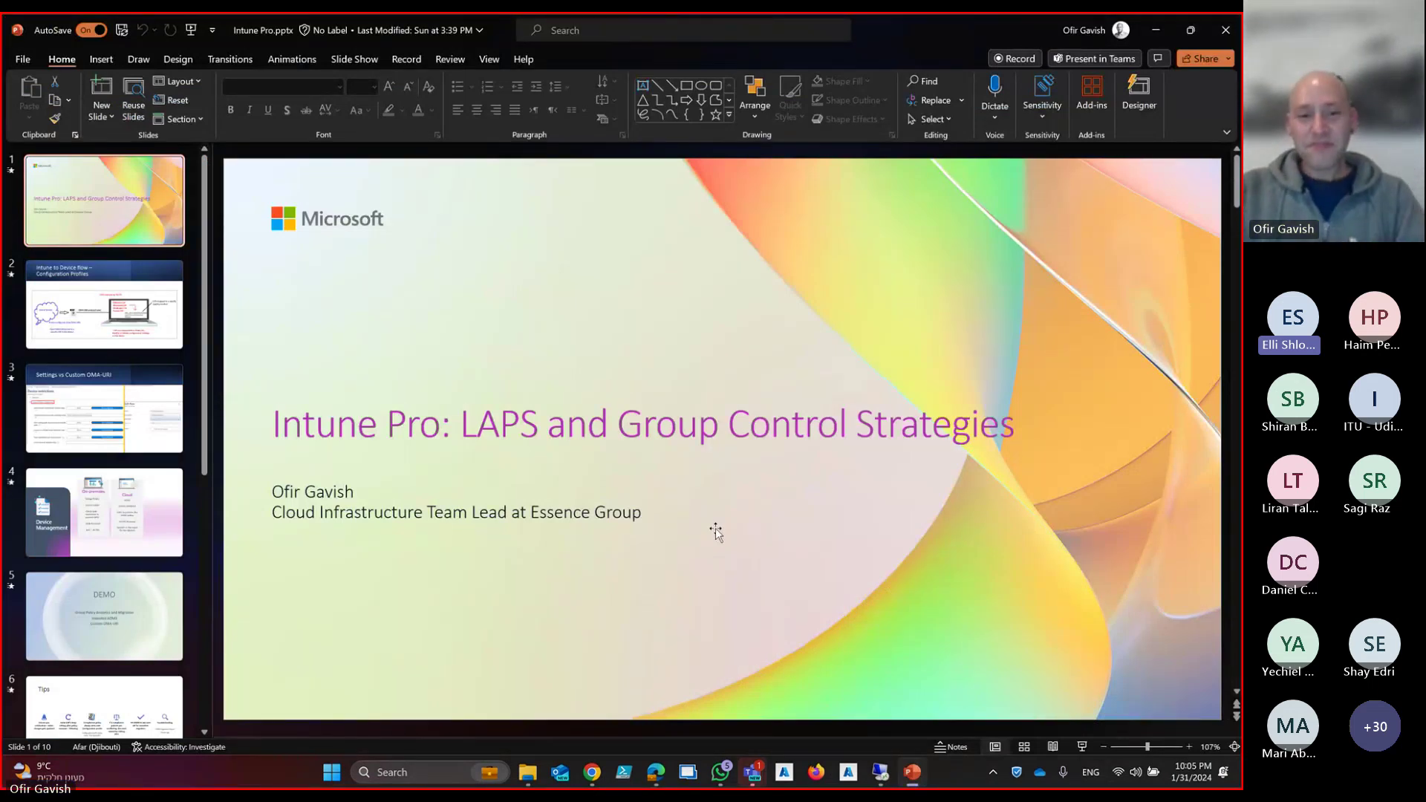
left_click(1081, 746)
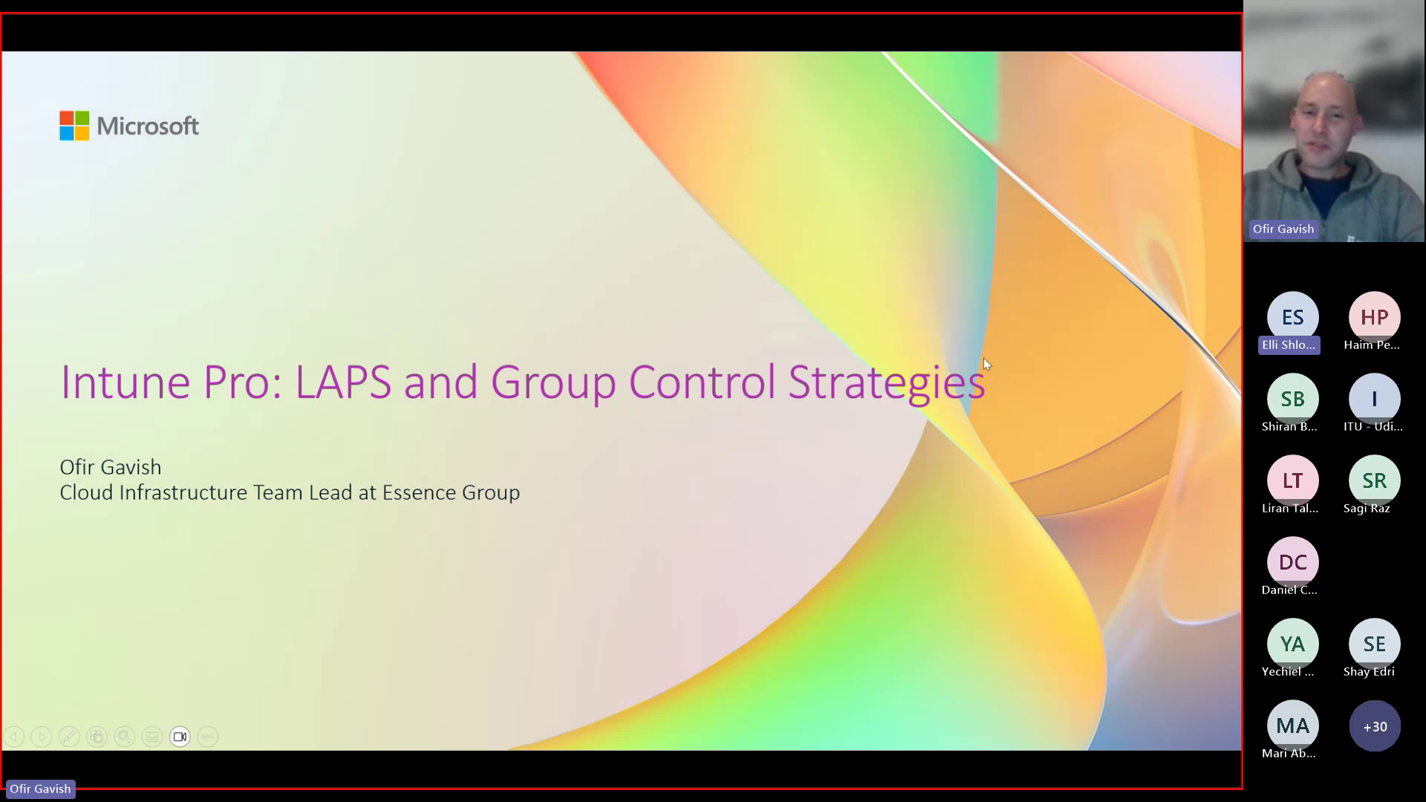
key("Escape")
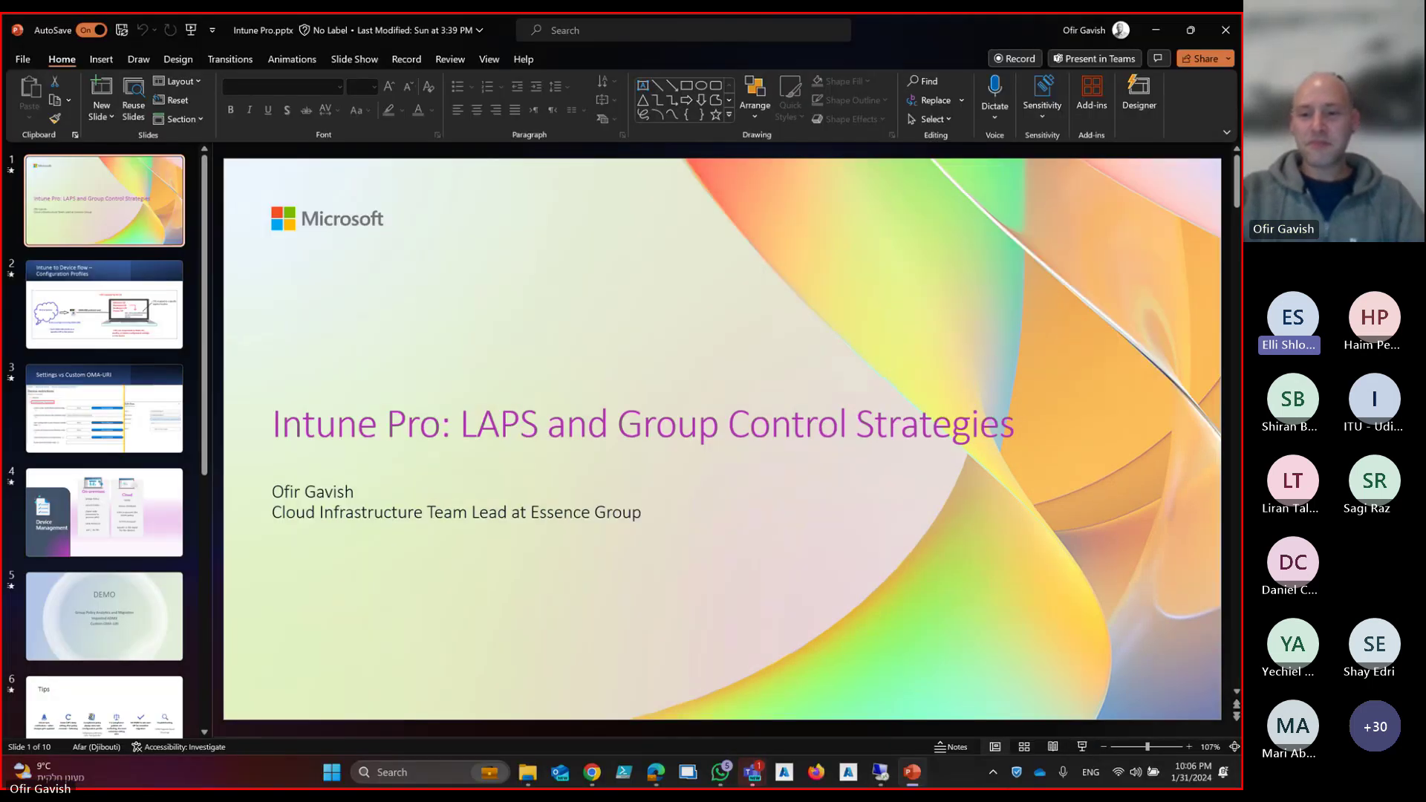
Switch to the Intune Pro: LAPS & Group Control Strategies meeting in Teams and stop sharing the screen
mouse_move(752, 774)
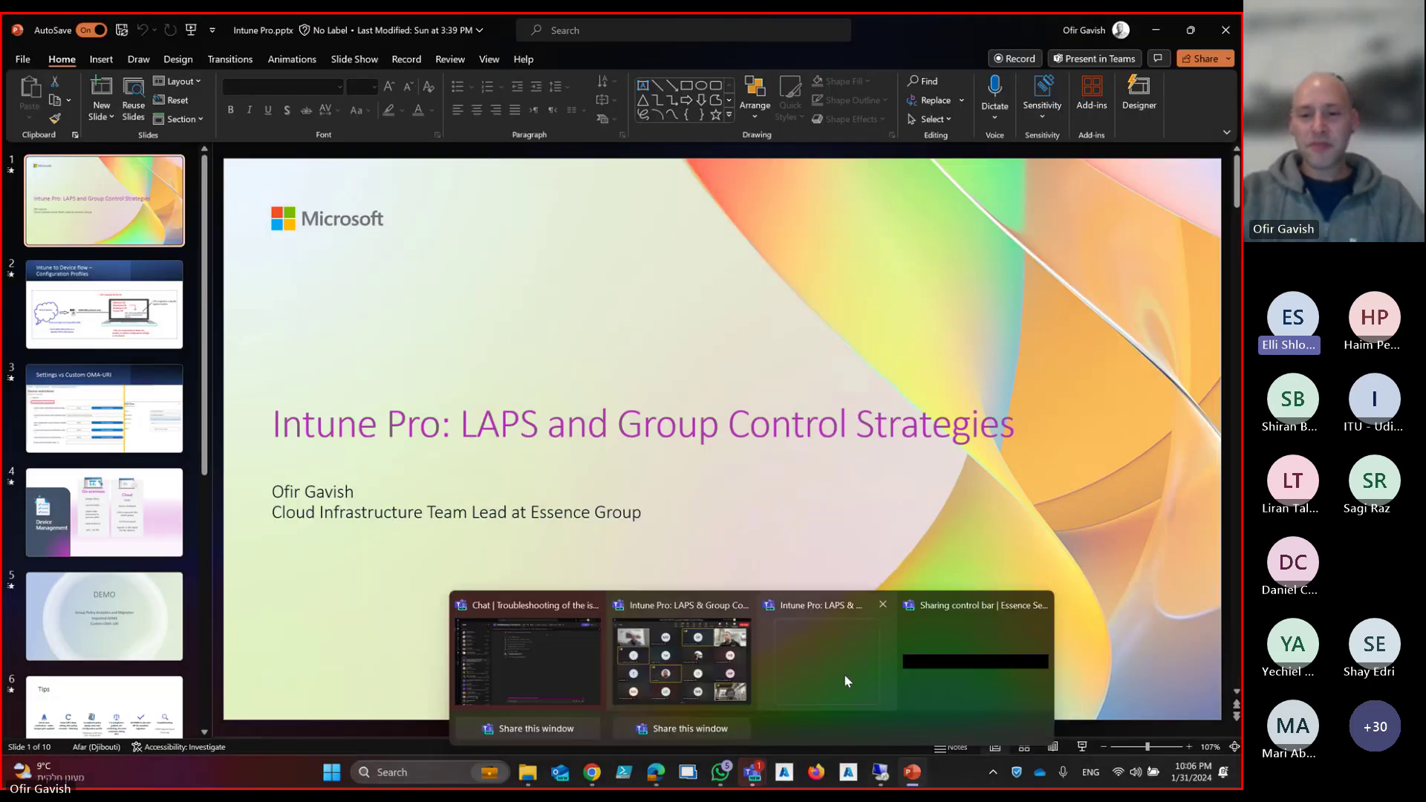
left_click(843, 674)
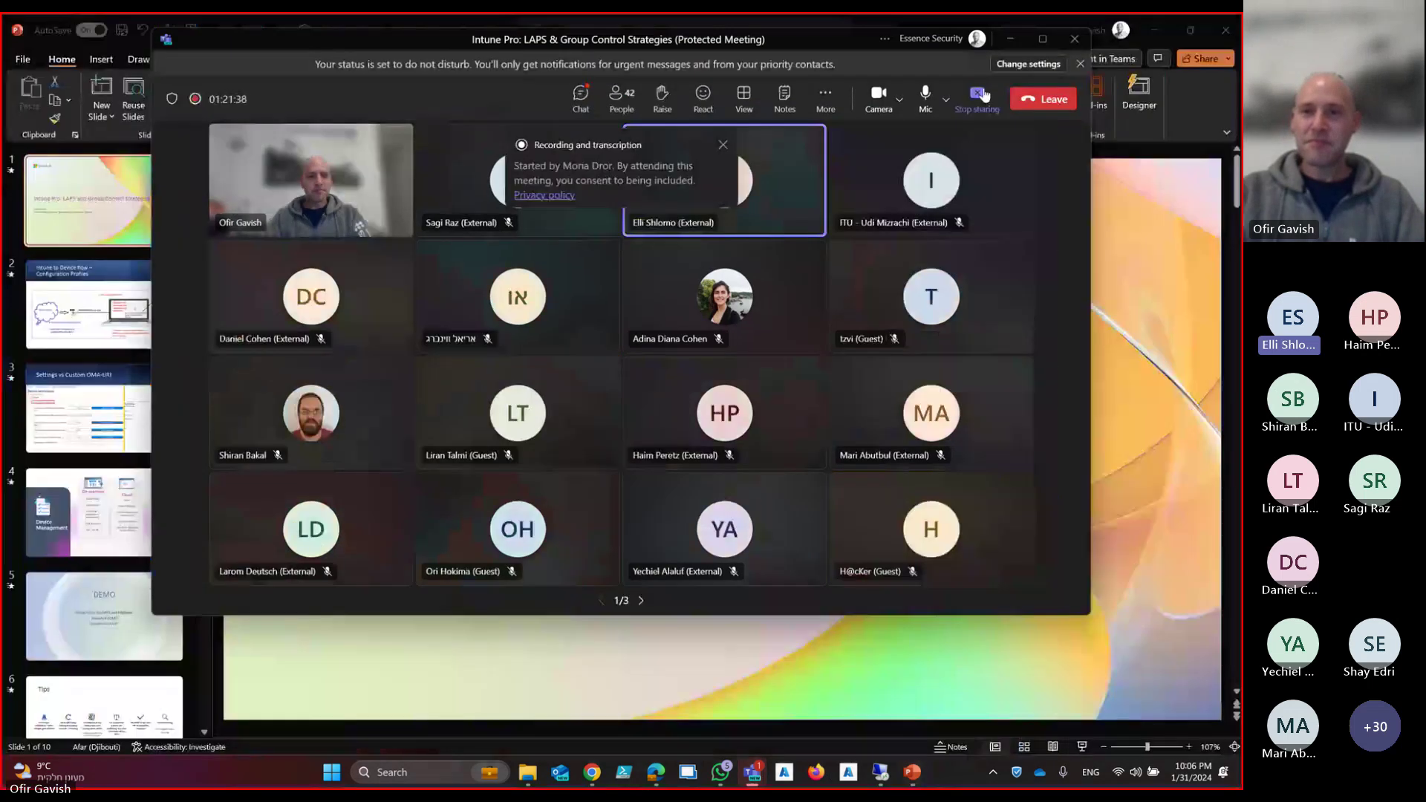
left_click(979, 97)
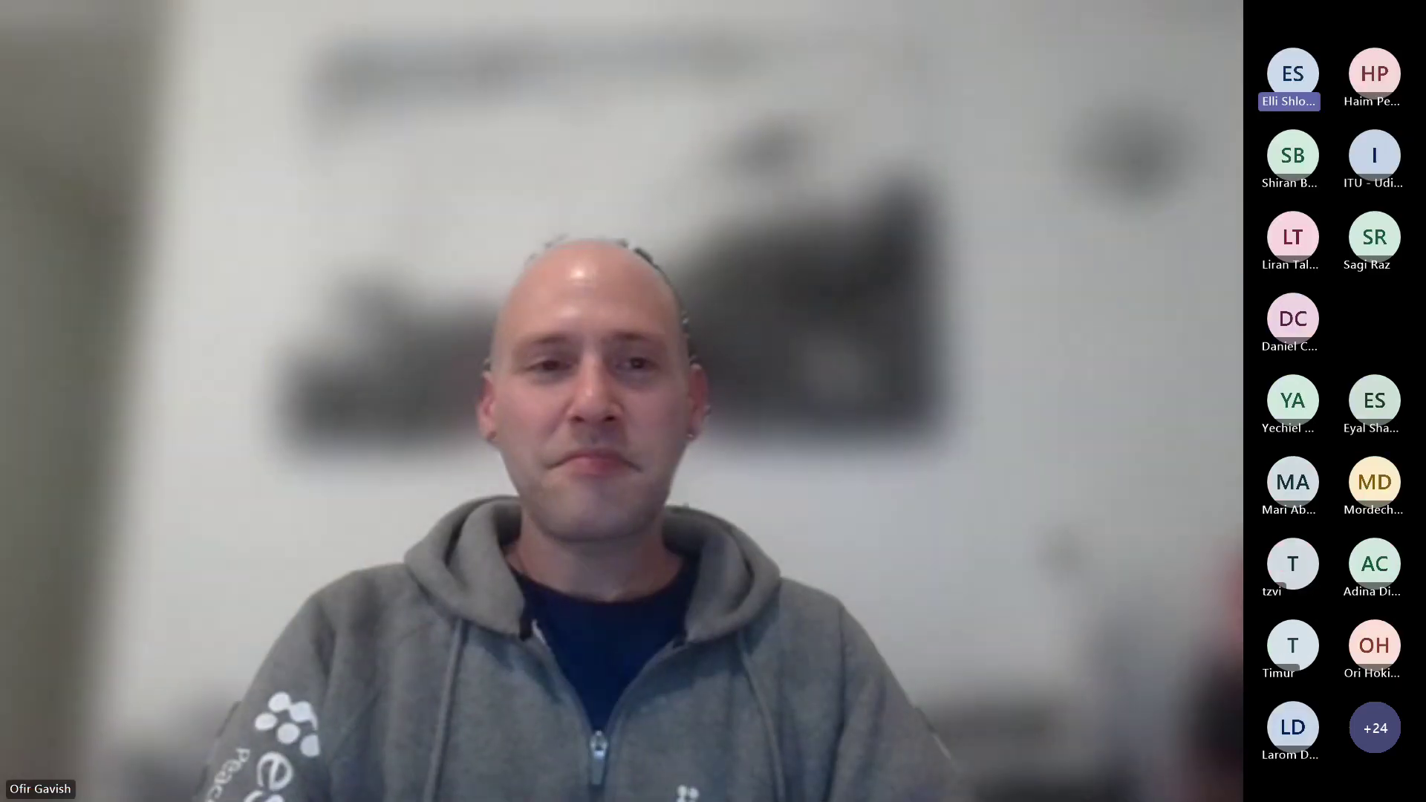